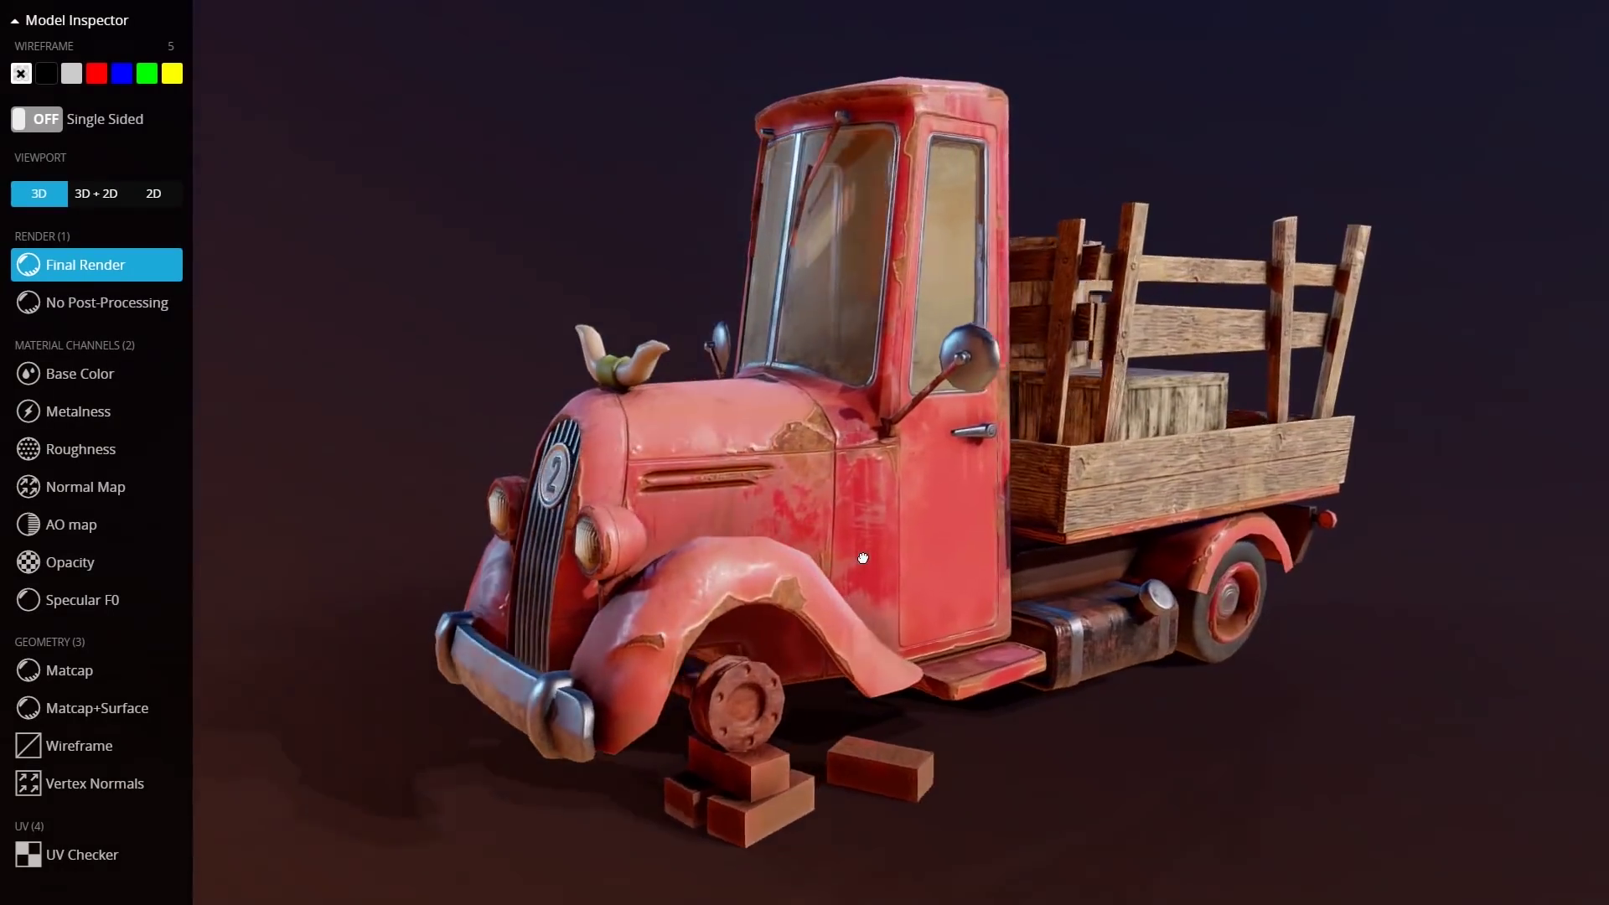
{"action": "key", "text": "5"}
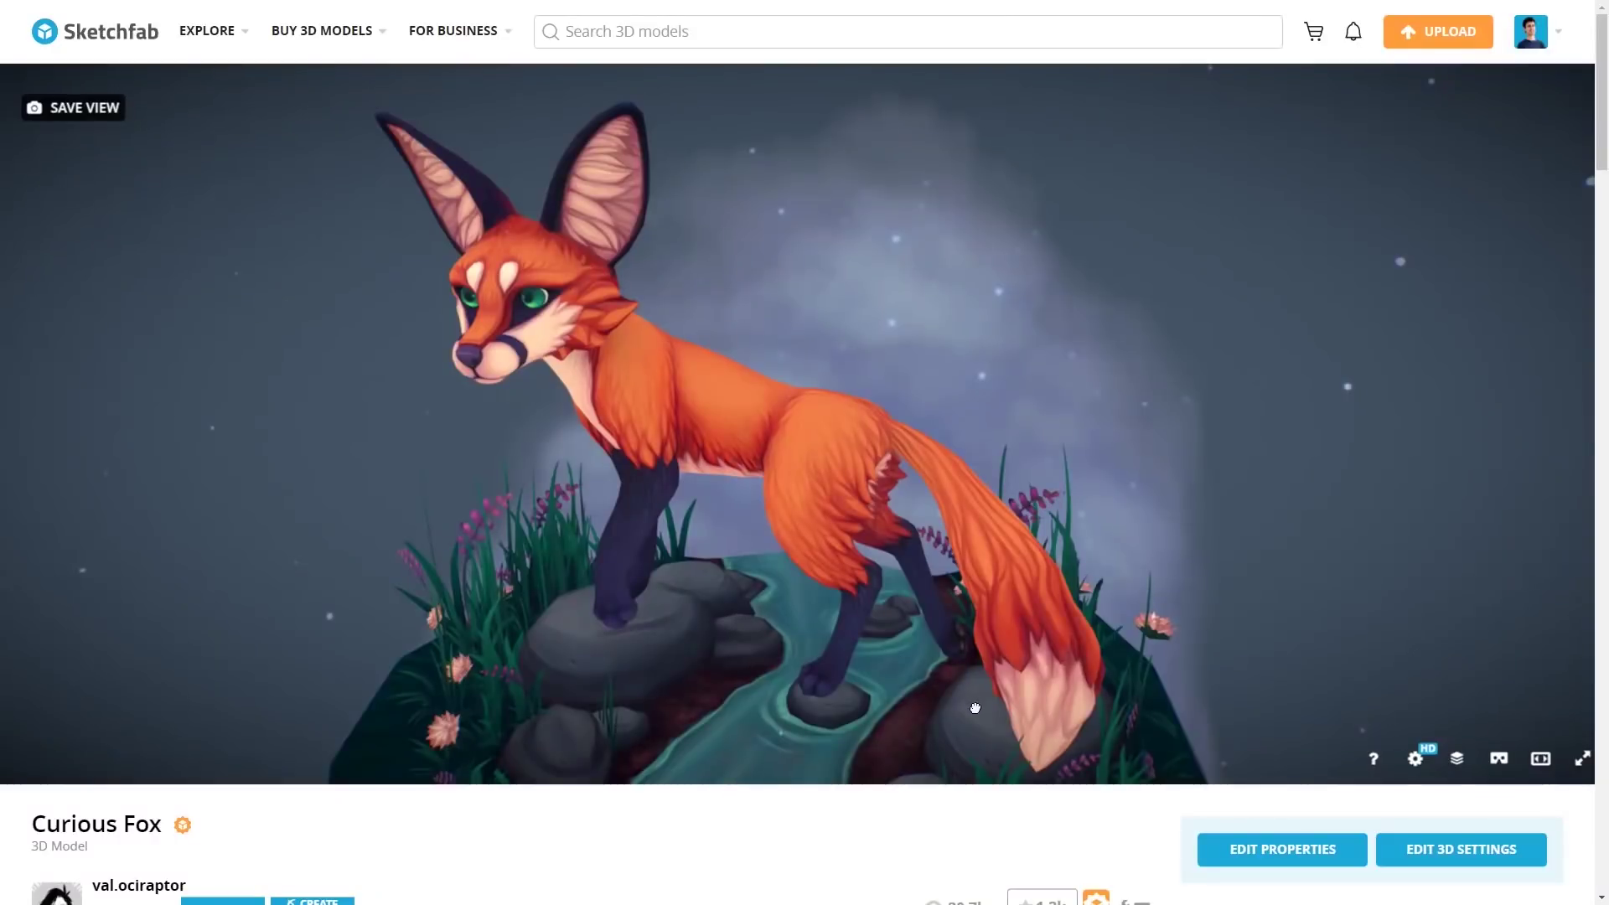
{"action": "left_click_drag", "start_coordinate": [975, 709], "coordinate": [978, 643]}
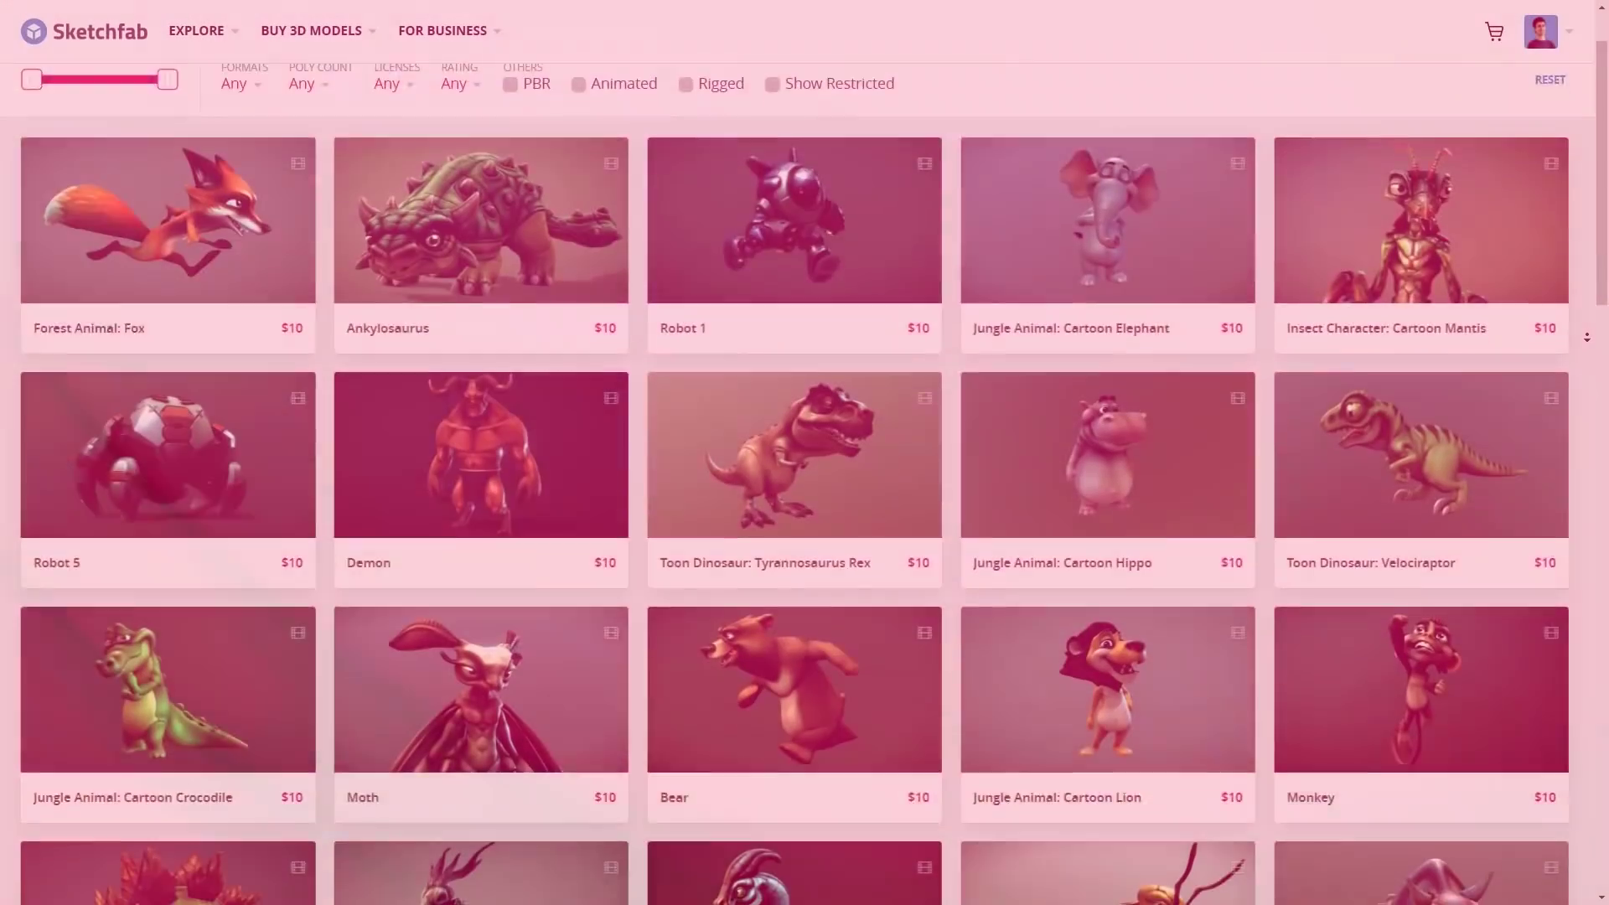
{"action": "scroll", "coordinate": [805, 469], "scroll_direction": "down", "scroll_amount": 3}
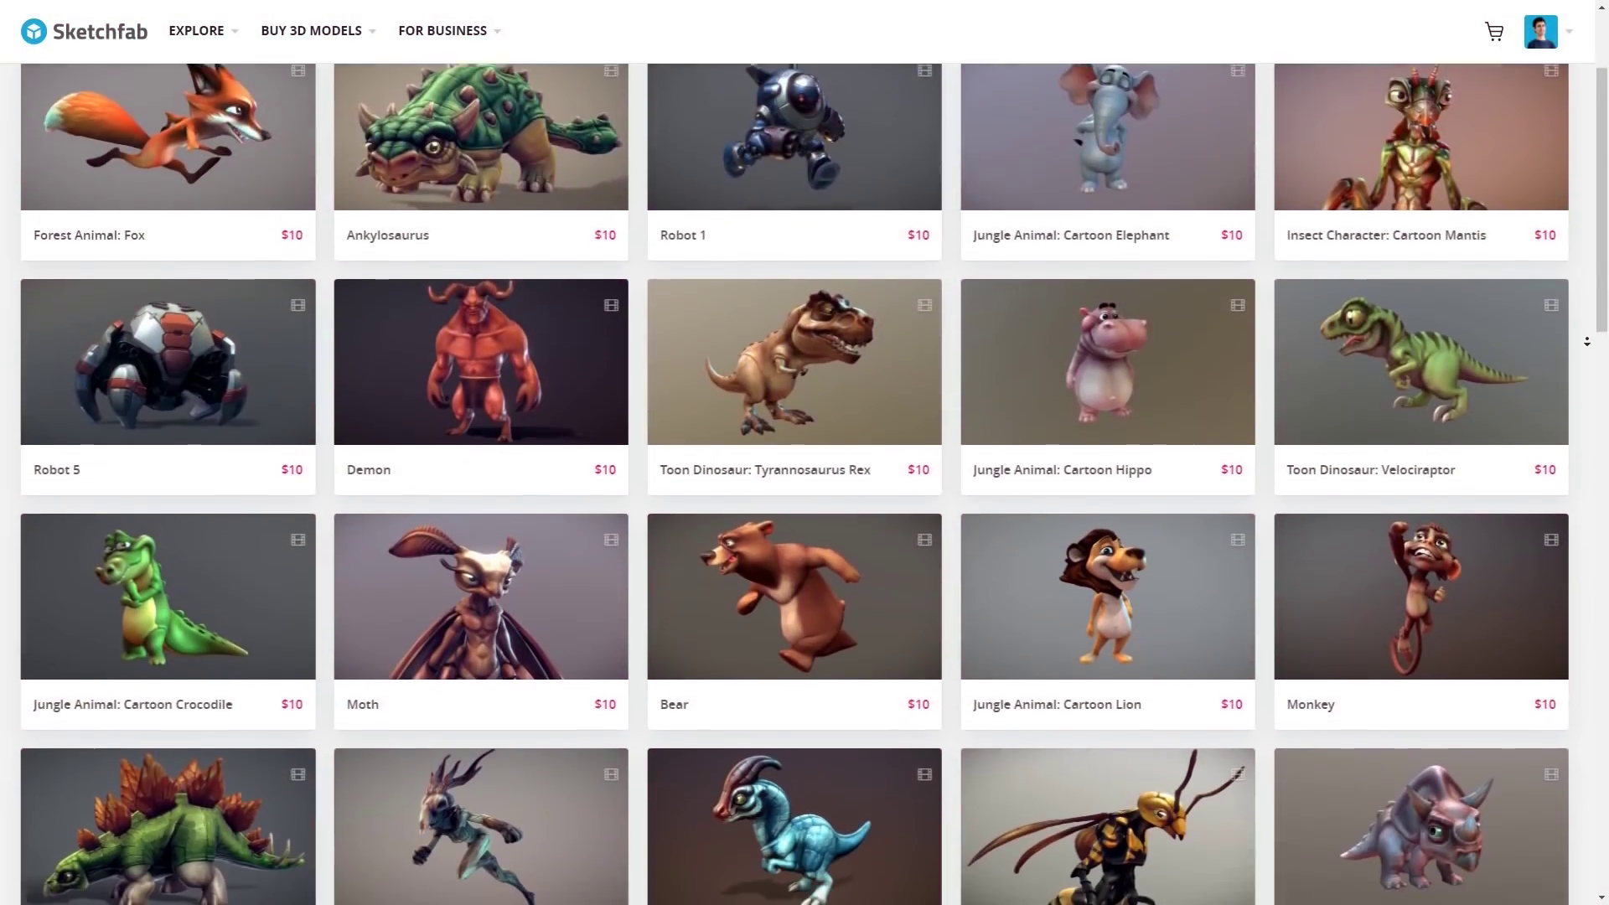
{"action": "scroll", "coordinate": [804, 469], "scroll_direction": "down", "scroll_amount": 6}
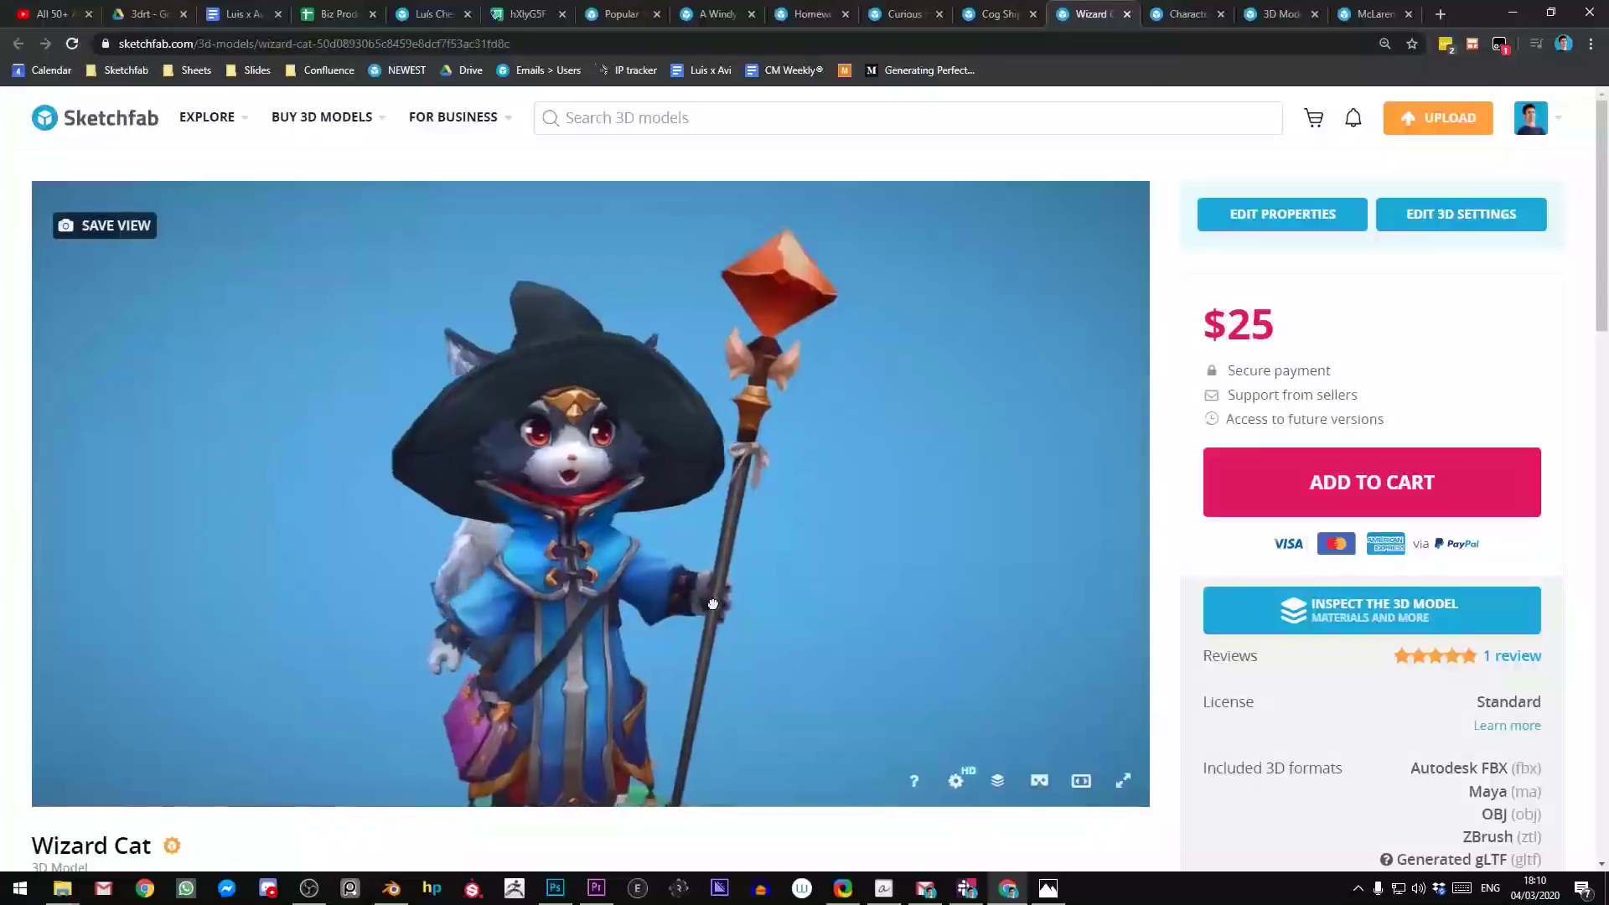
{"action": "mouse_move", "coordinate": [804, 603]}
{"action": "left_mouse_down"}
{"action": "mouse_move", "coordinate": [725, 591]}
{"action": "mouse_move", "coordinate": [715, 568]}
{"action": "left_mouse_up"}
{"action": "scroll", "coordinate": [723, 595], "scroll_direction": "down", "scroll_amount": 3}
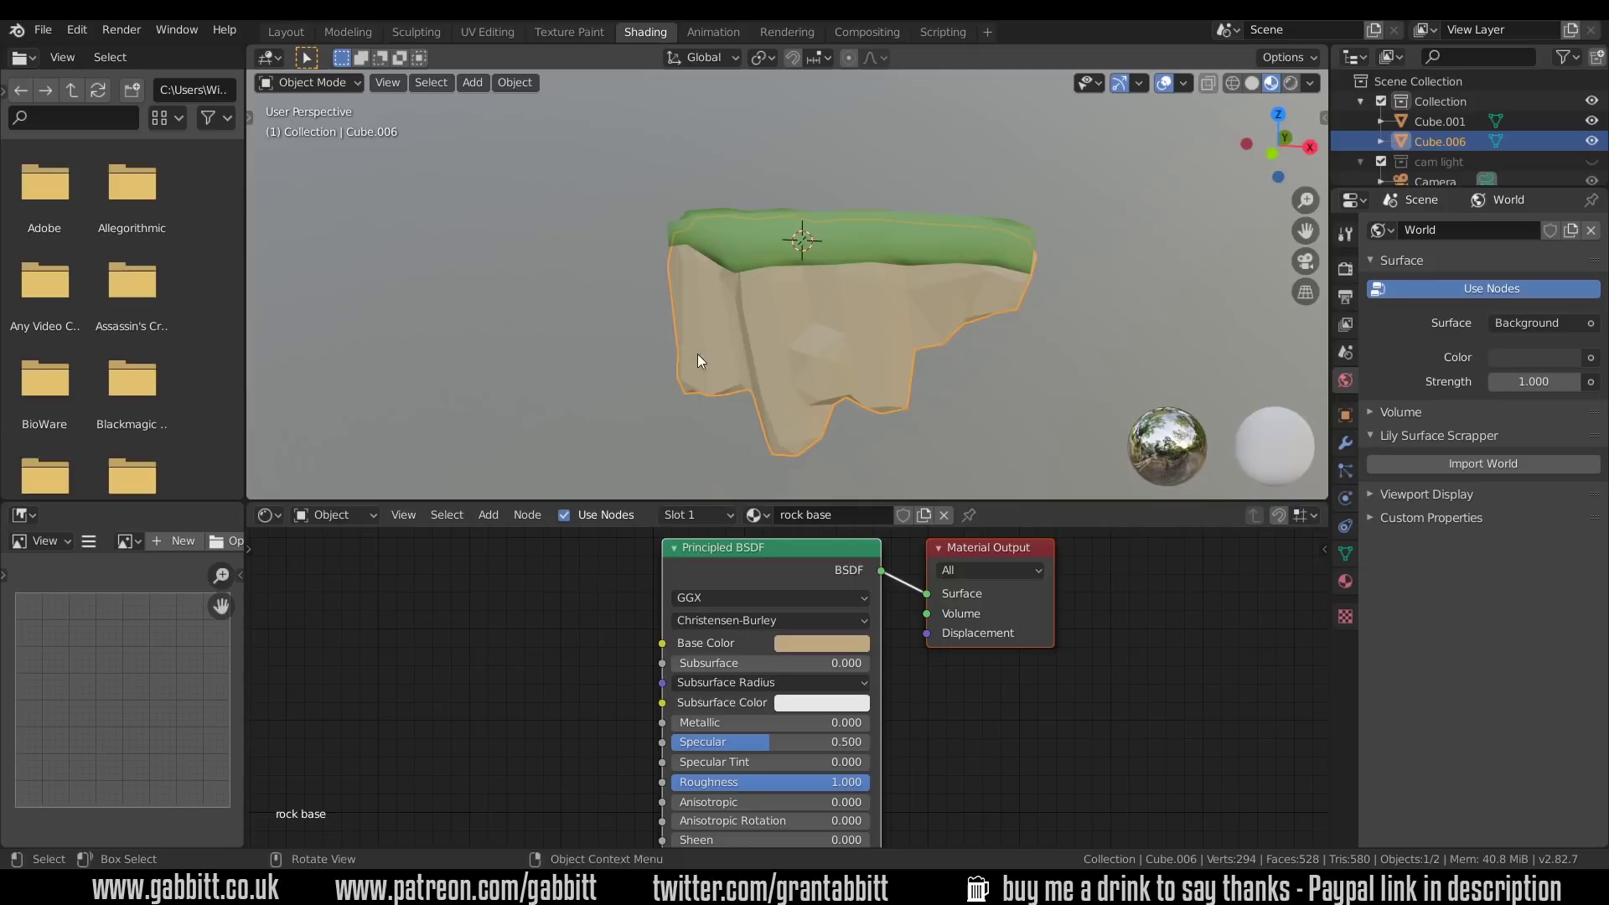
- Switch the 3D viewport to rendered shading and check the floating rock island from several sides
{"action": "middle_click_drag", "start_coordinate": [698, 353], "coordinate": [913, 315]}
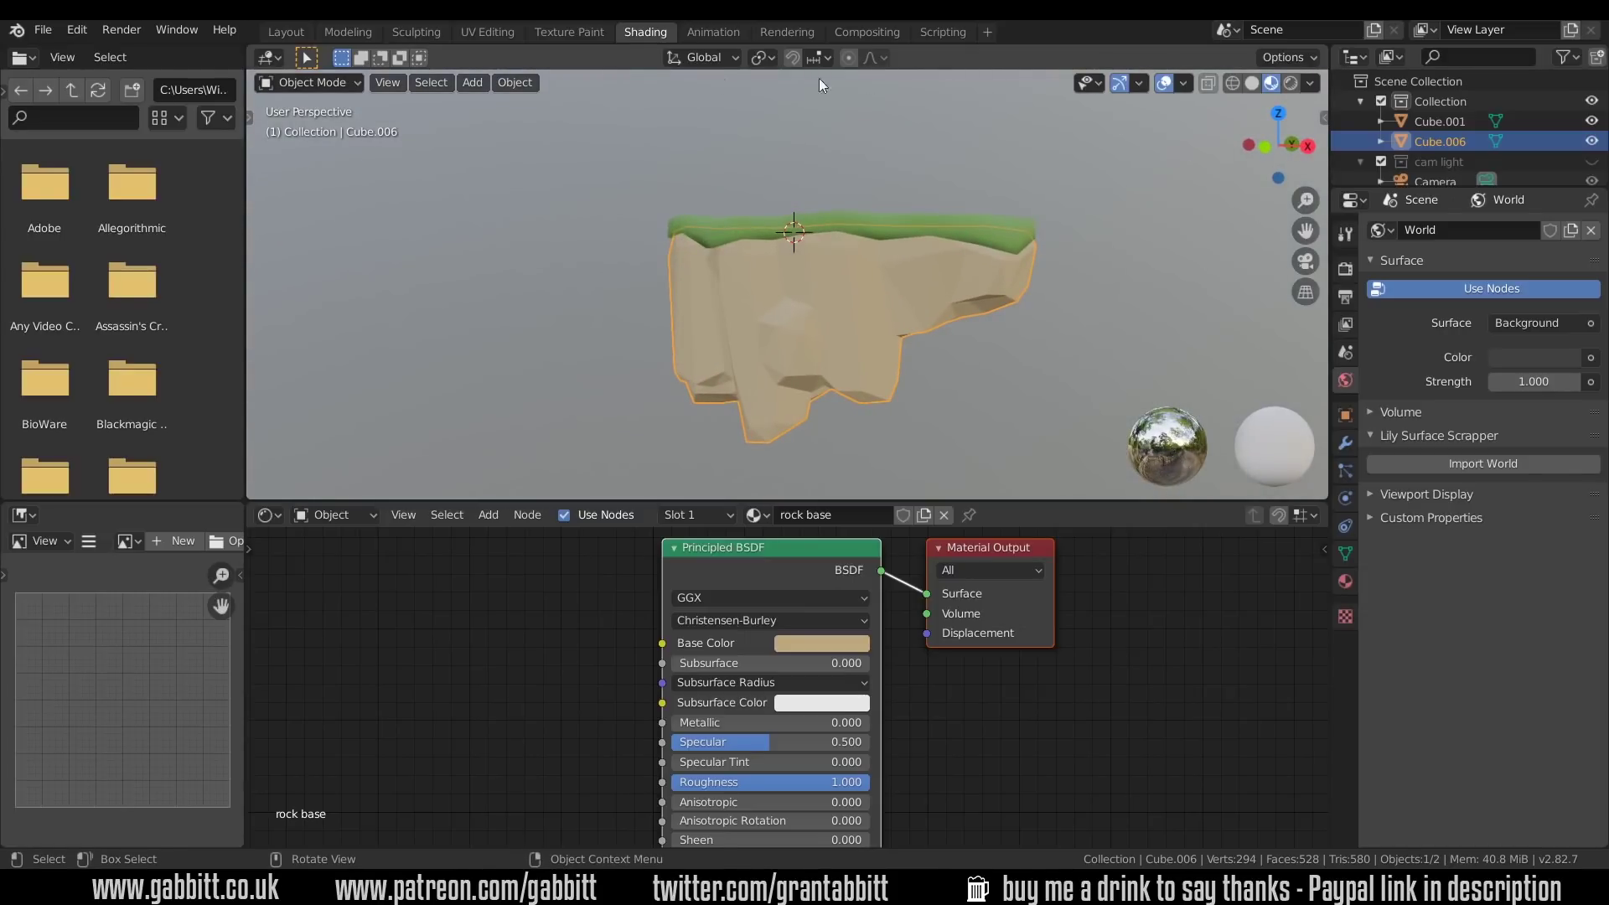
{"action": "mouse_move", "coordinate": [780, 251]}
{"action": "middle_mouse_down"}
{"action": "mouse_move", "coordinate": [777, 324]}
{"action": "mouse_move", "coordinate": [828, 326]}
{"action": "middle_mouse_up"}
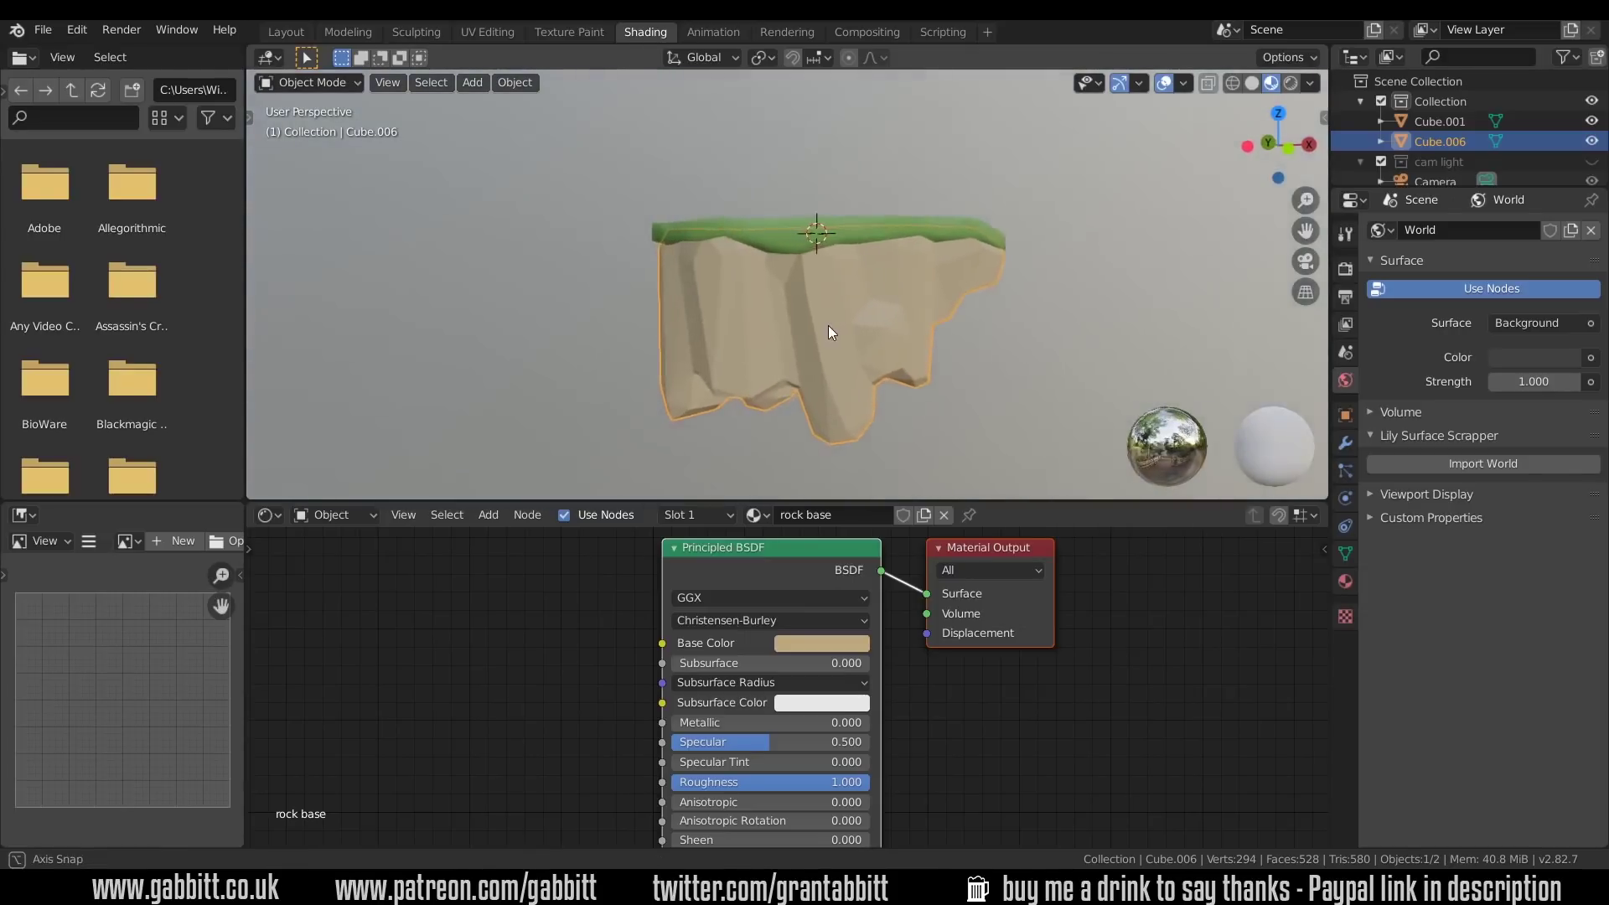
{"action": "left_click", "coordinate": [1291, 83]}
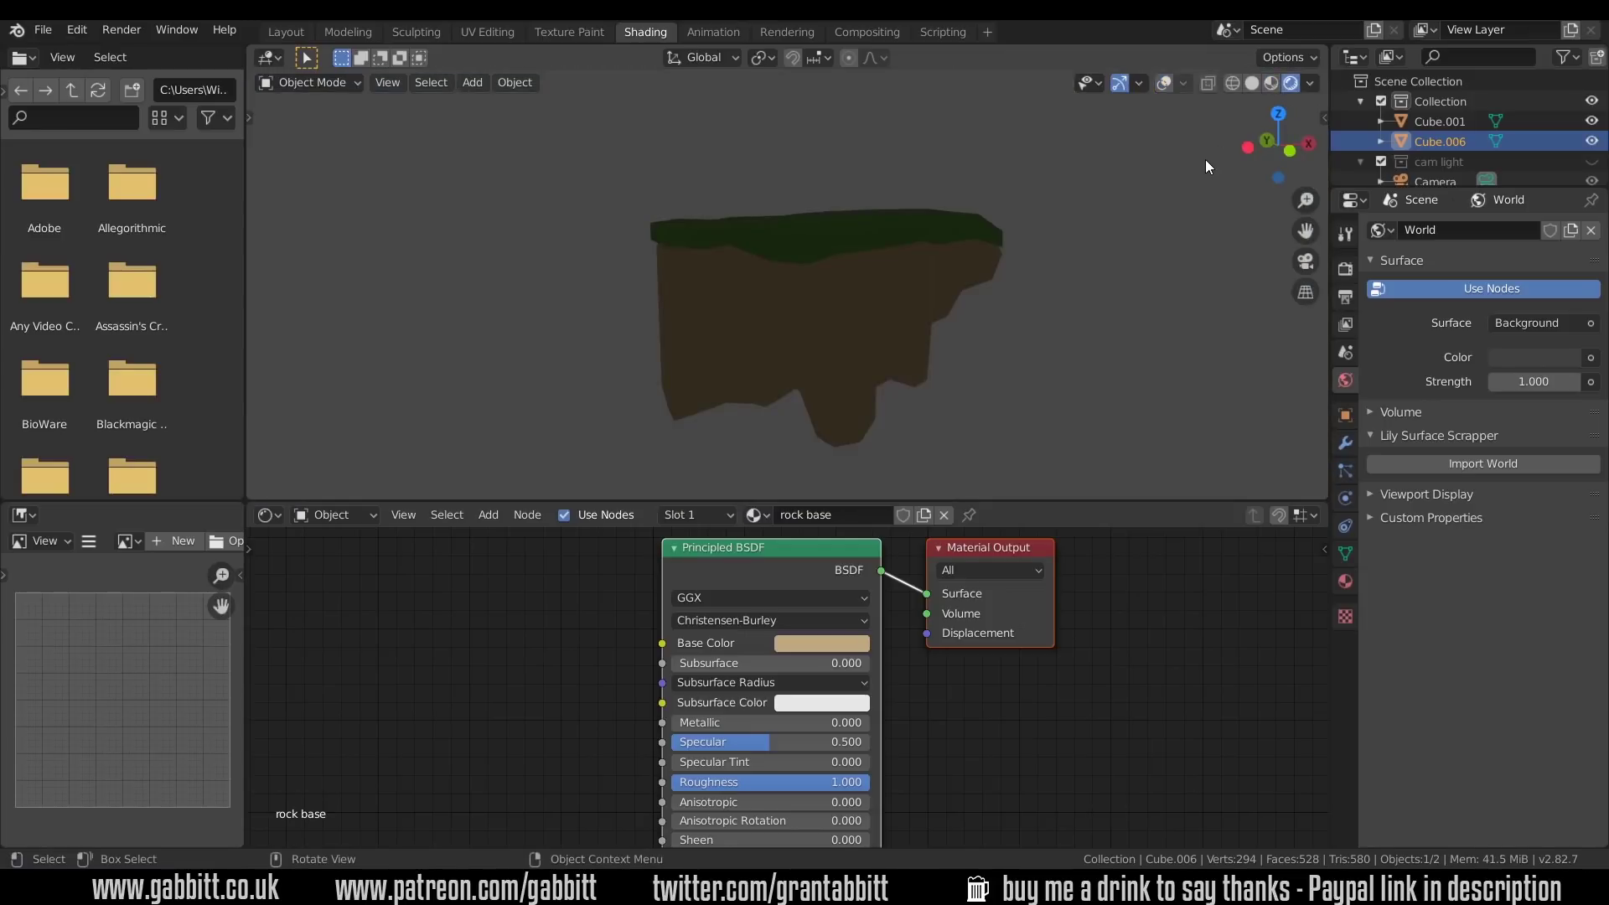
{"action": "mouse_move", "coordinate": [1265, 102]}
{"action": "left_mouse_down"}
{"action": "mouse_move", "coordinate": [615, 275]}
{"action": "mouse_move", "coordinate": [540, 275]}
{"action": "left_mouse_up"}
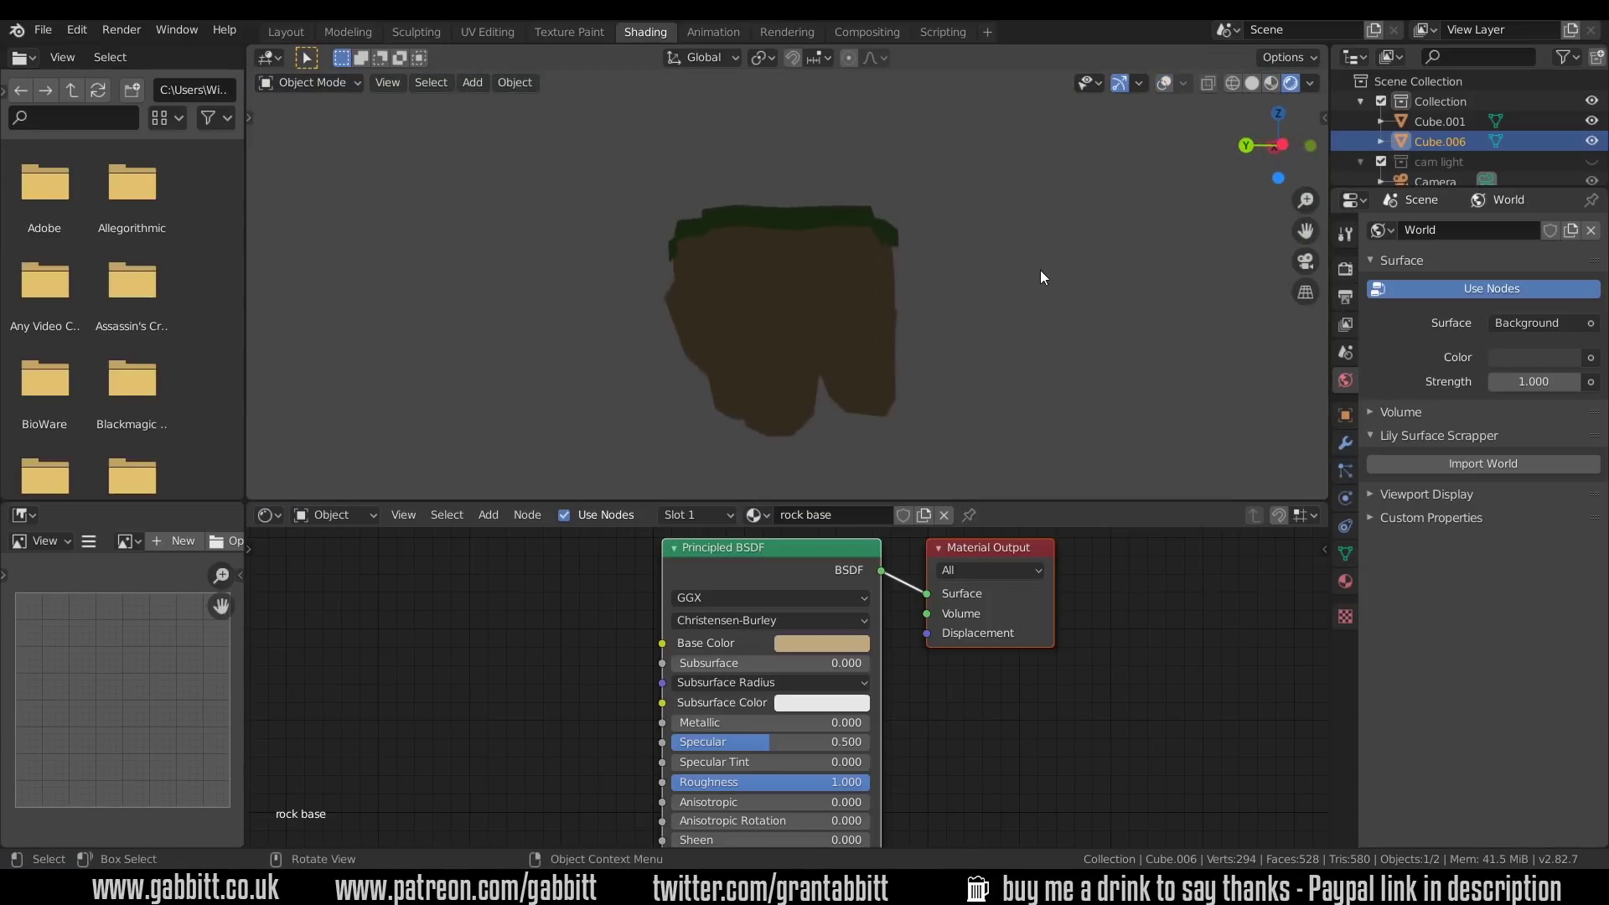
{"action": "middle_click_drag", "start_coordinate": [1039, 270], "coordinate": [885, 333]}
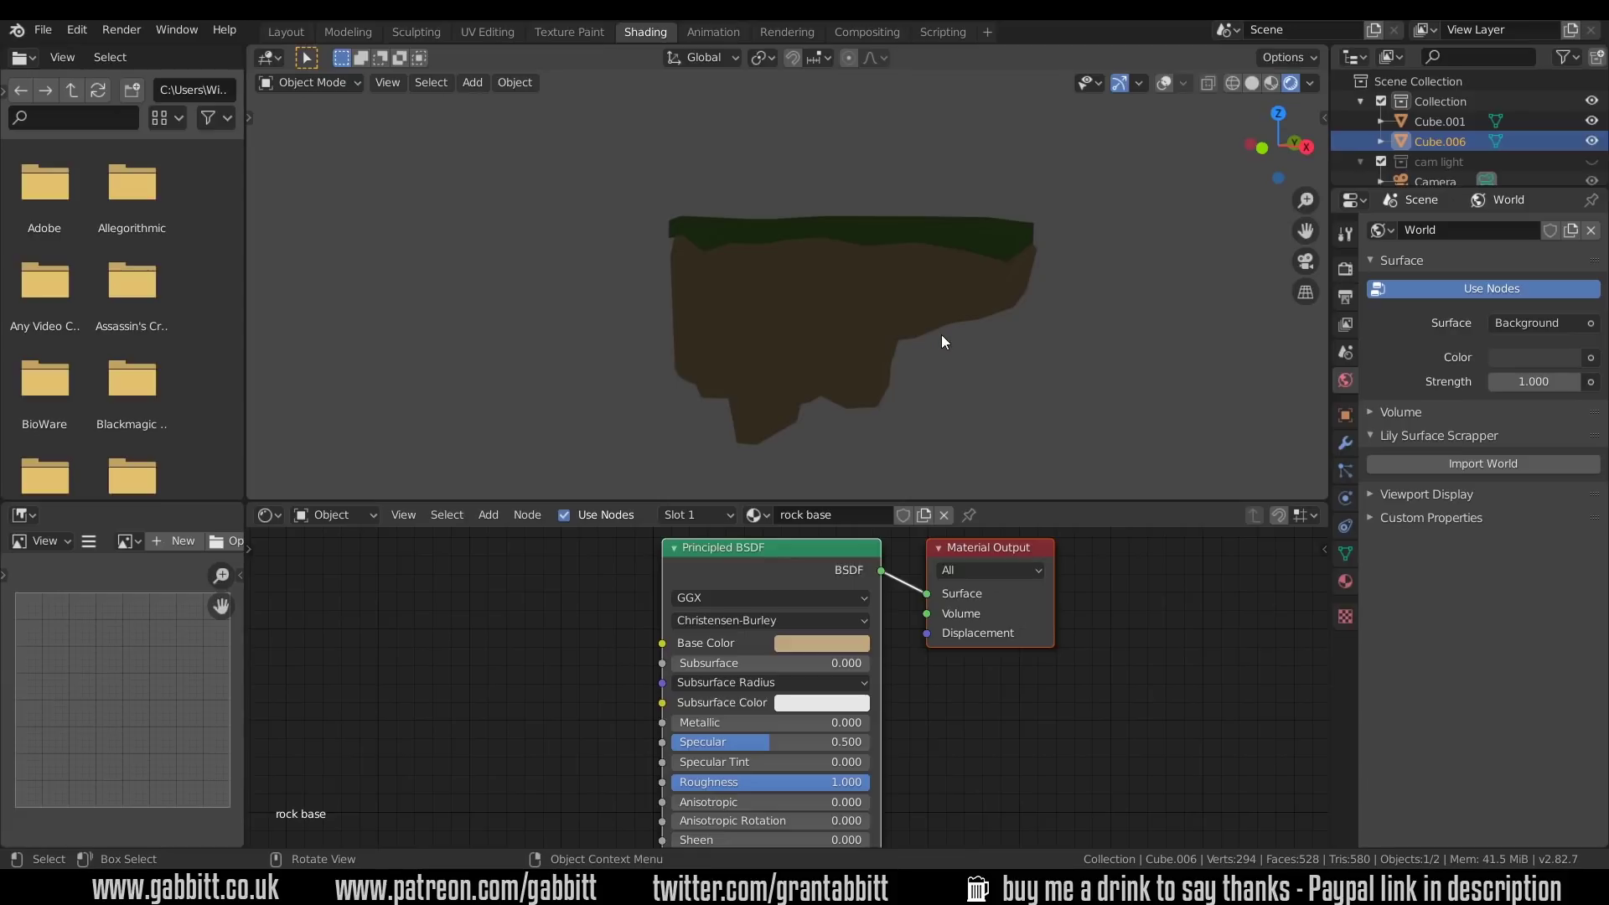
- Add an Environment Texture node to the World shader and connect its Color output to the Background node's Color input
{"action": "left_click", "coordinate": [331, 516]}
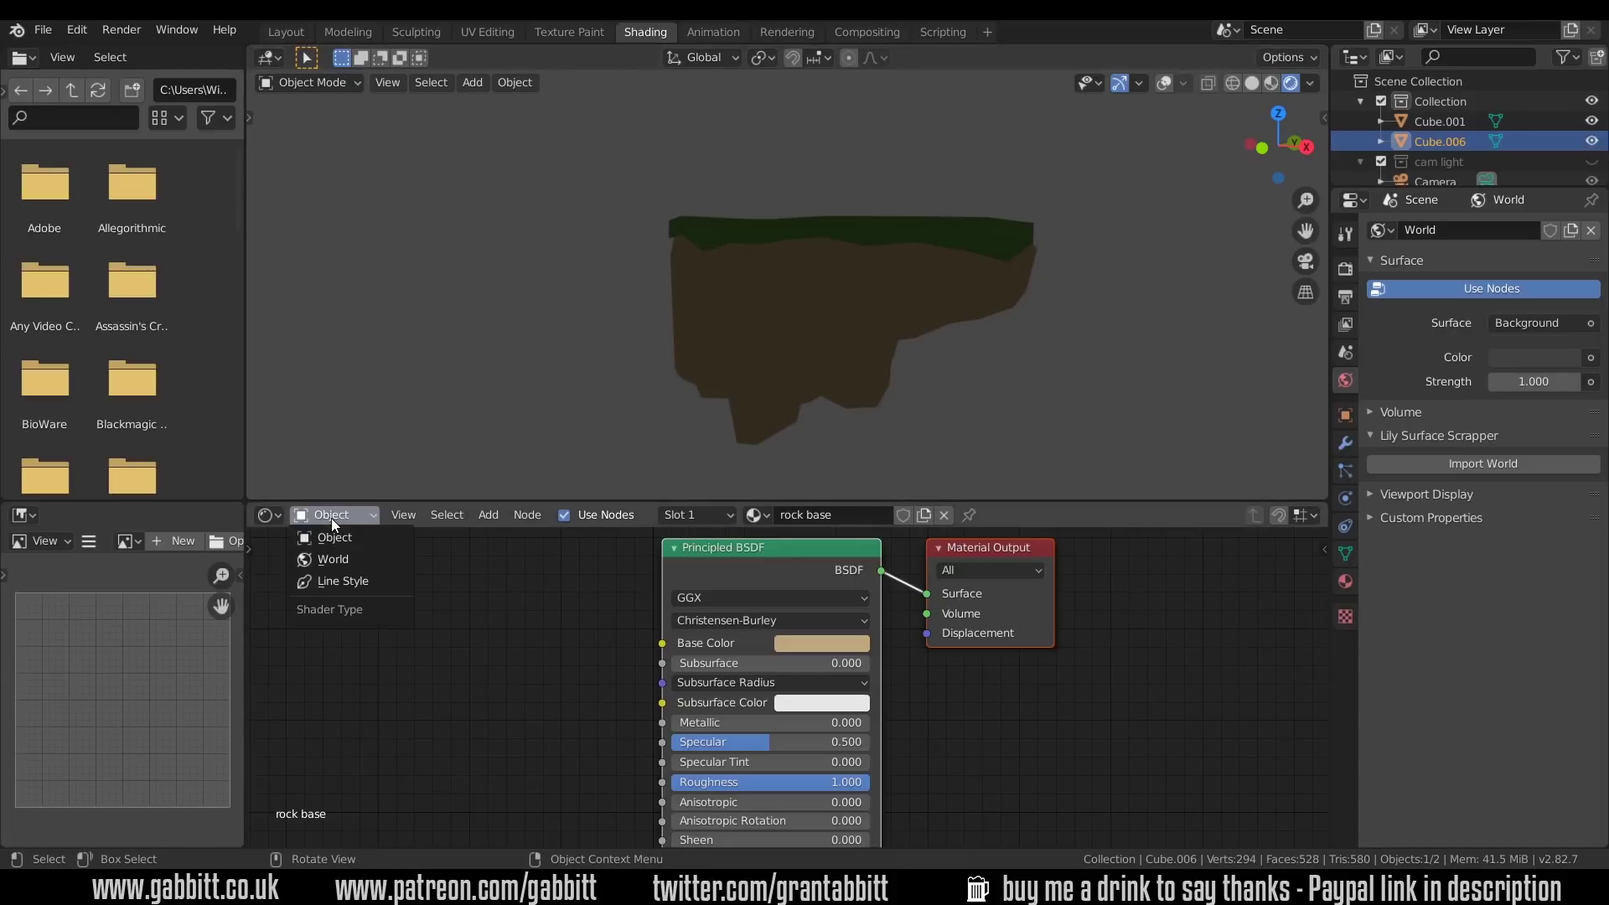
{"action": "left_click", "coordinate": [348, 560]}
{"action": "key", "text": "shift+a"}
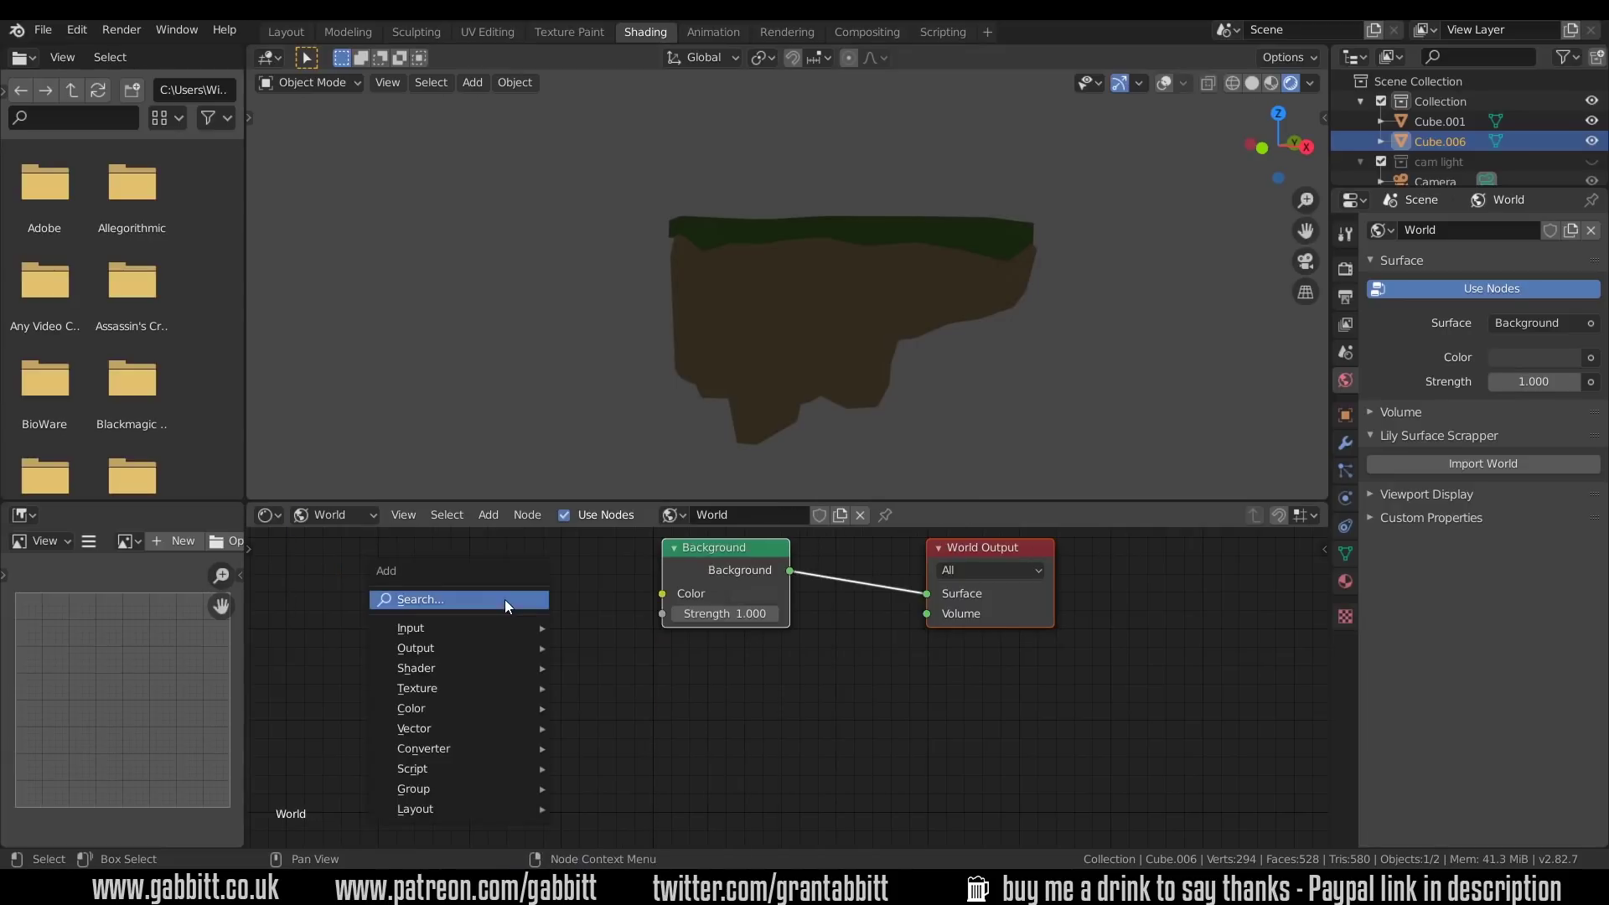
{"action": "mouse_move", "coordinate": [476, 688]}
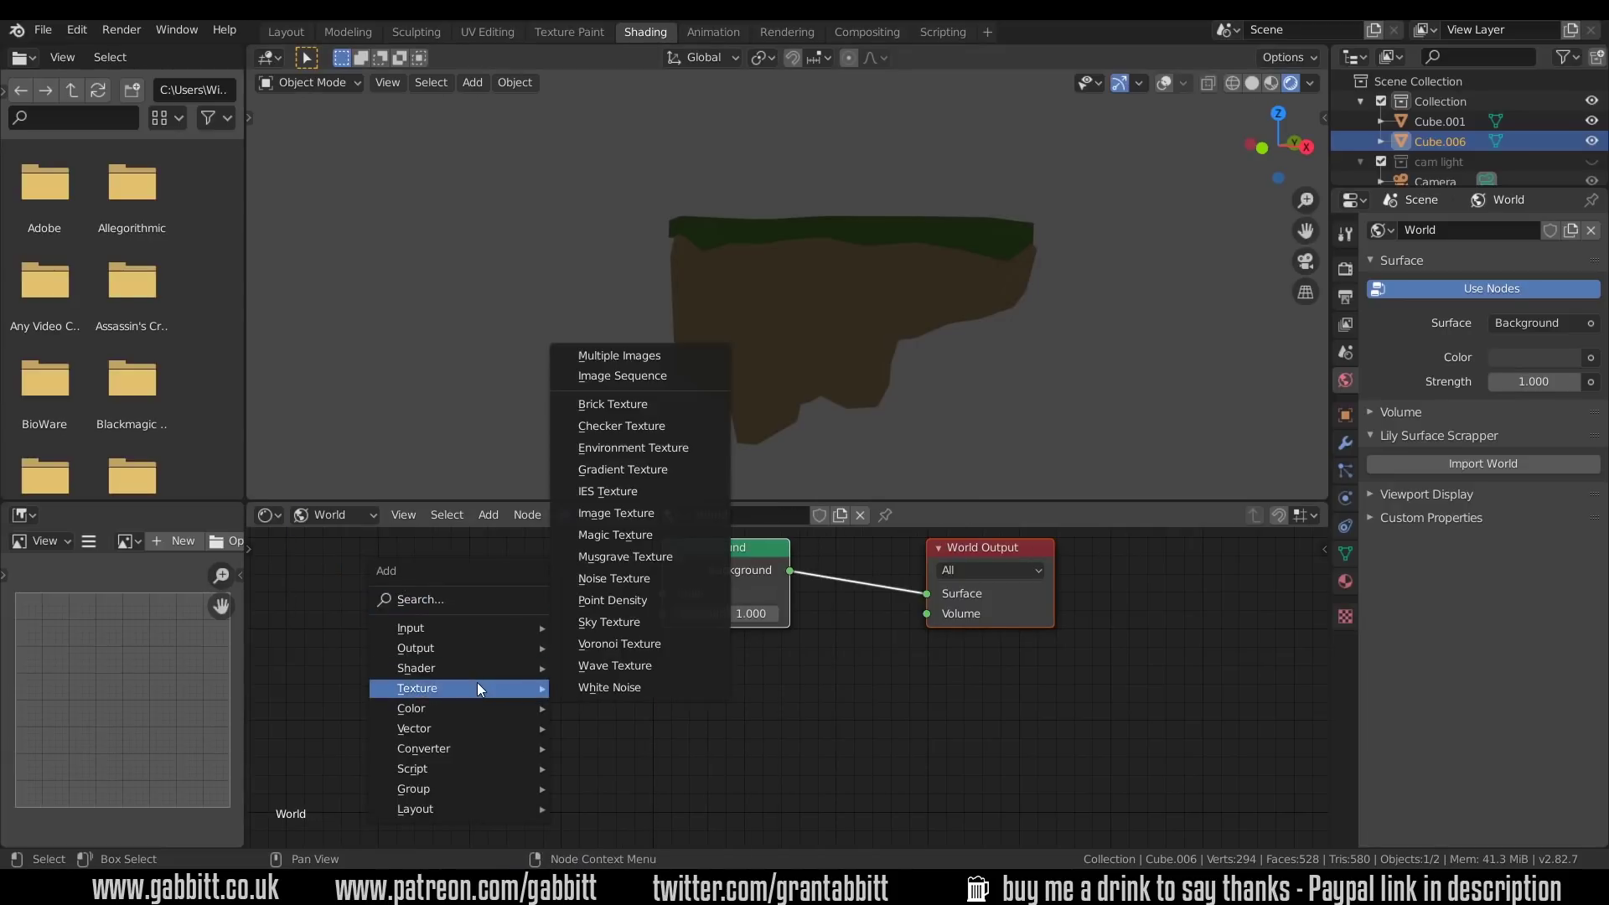
{"action": "left_click", "coordinate": [631, 446]}
{"action": "left_click", "coordinate": [366, 570]}
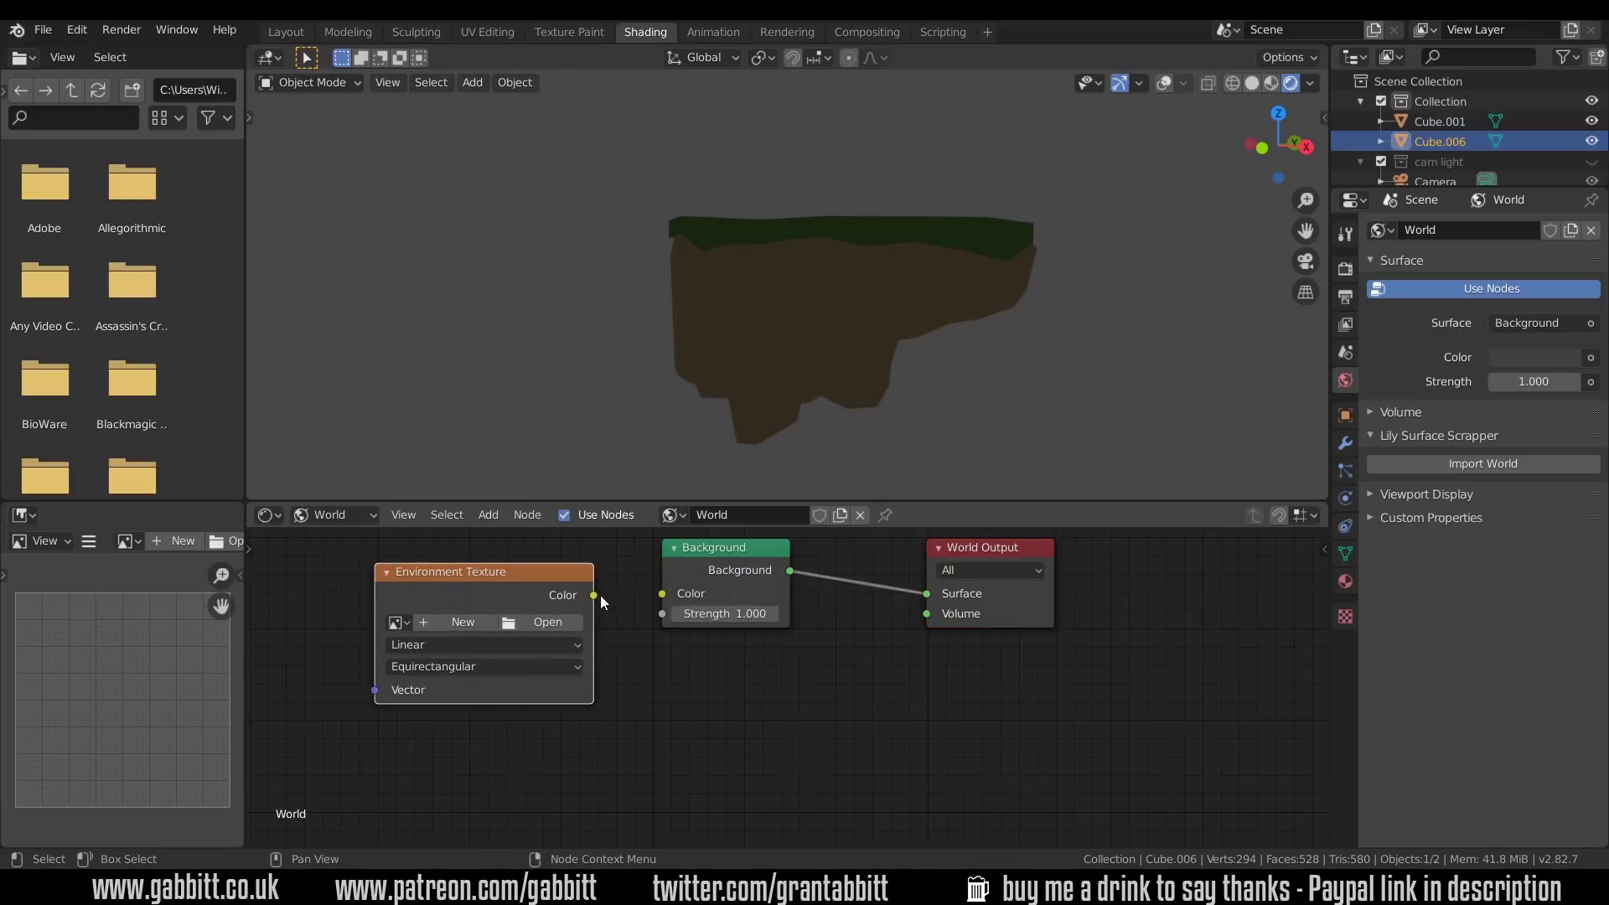
{"action": "left_click_drag", "start_coordinate": [592, 593], "coordinate": [662, 594]}
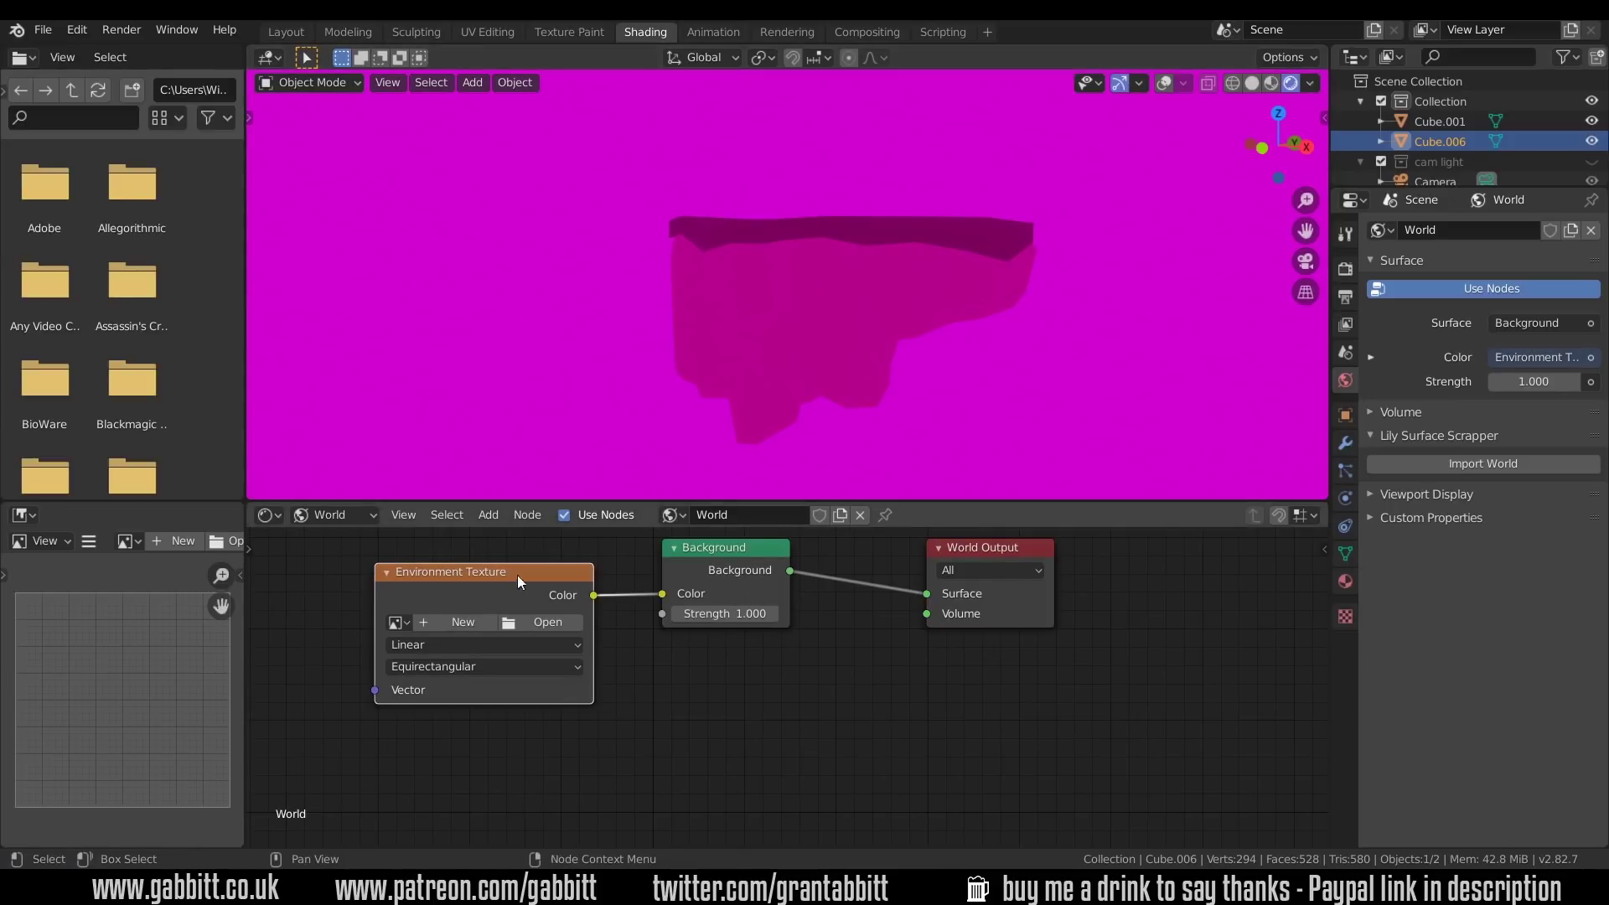
- Load Old City Centre.jpg from the hdri folder into the Environment Texture node and check the island's lighting from different angles
{"action": "left_click", "coordinate": [534, 625]}
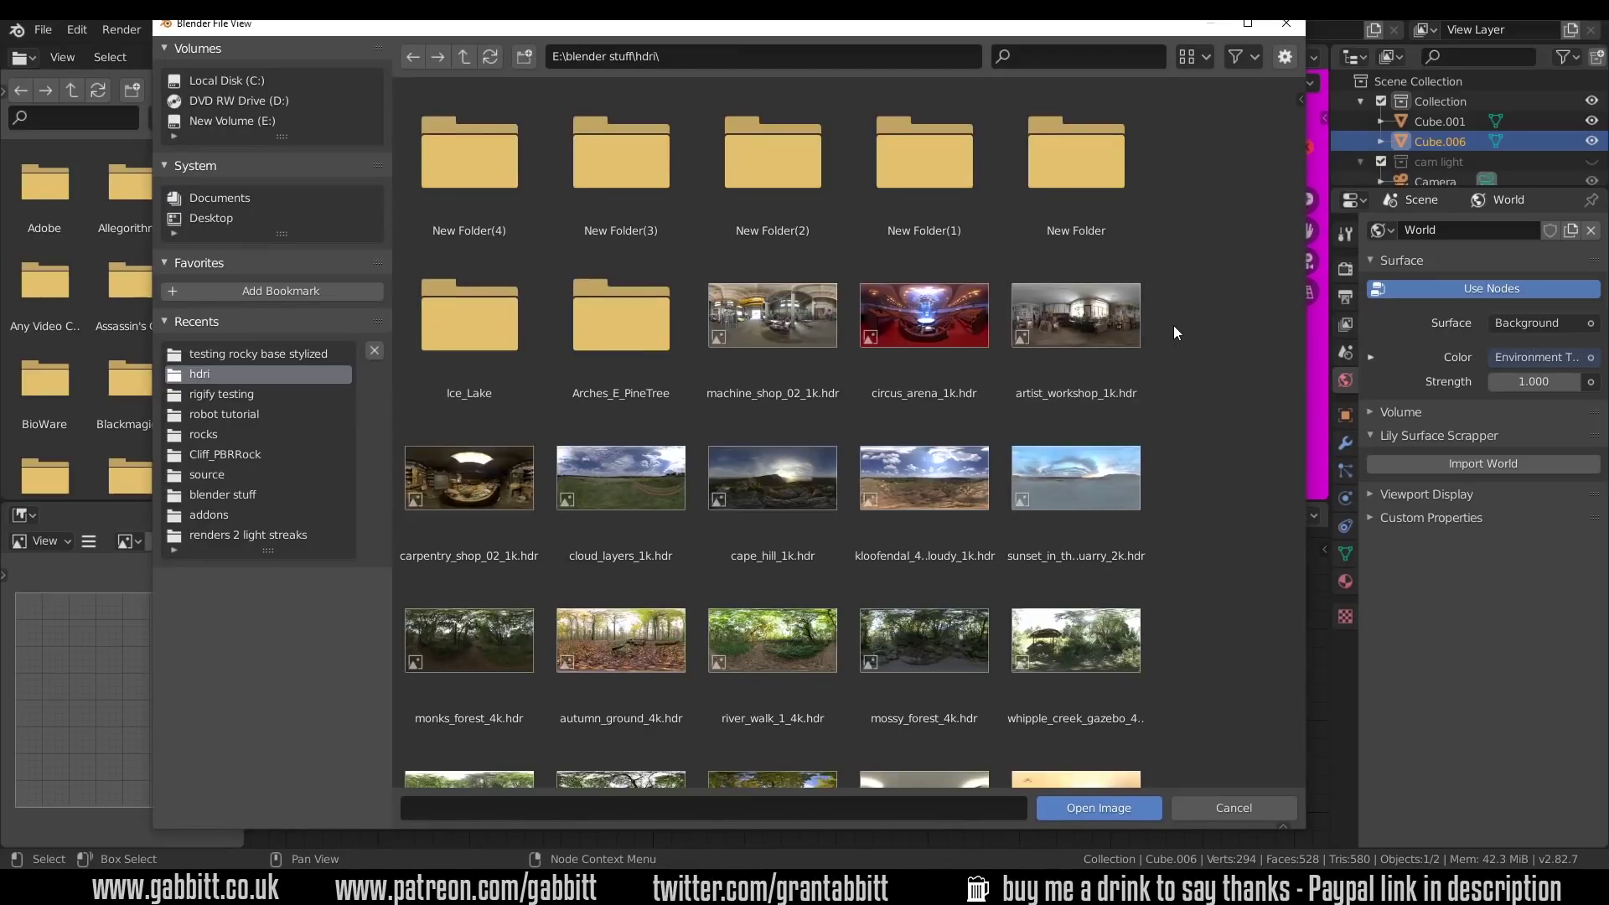
{"action": "scroll", "coordinate": [1174, 327], "scroll_direction": "down", "scroll_amount": 5}
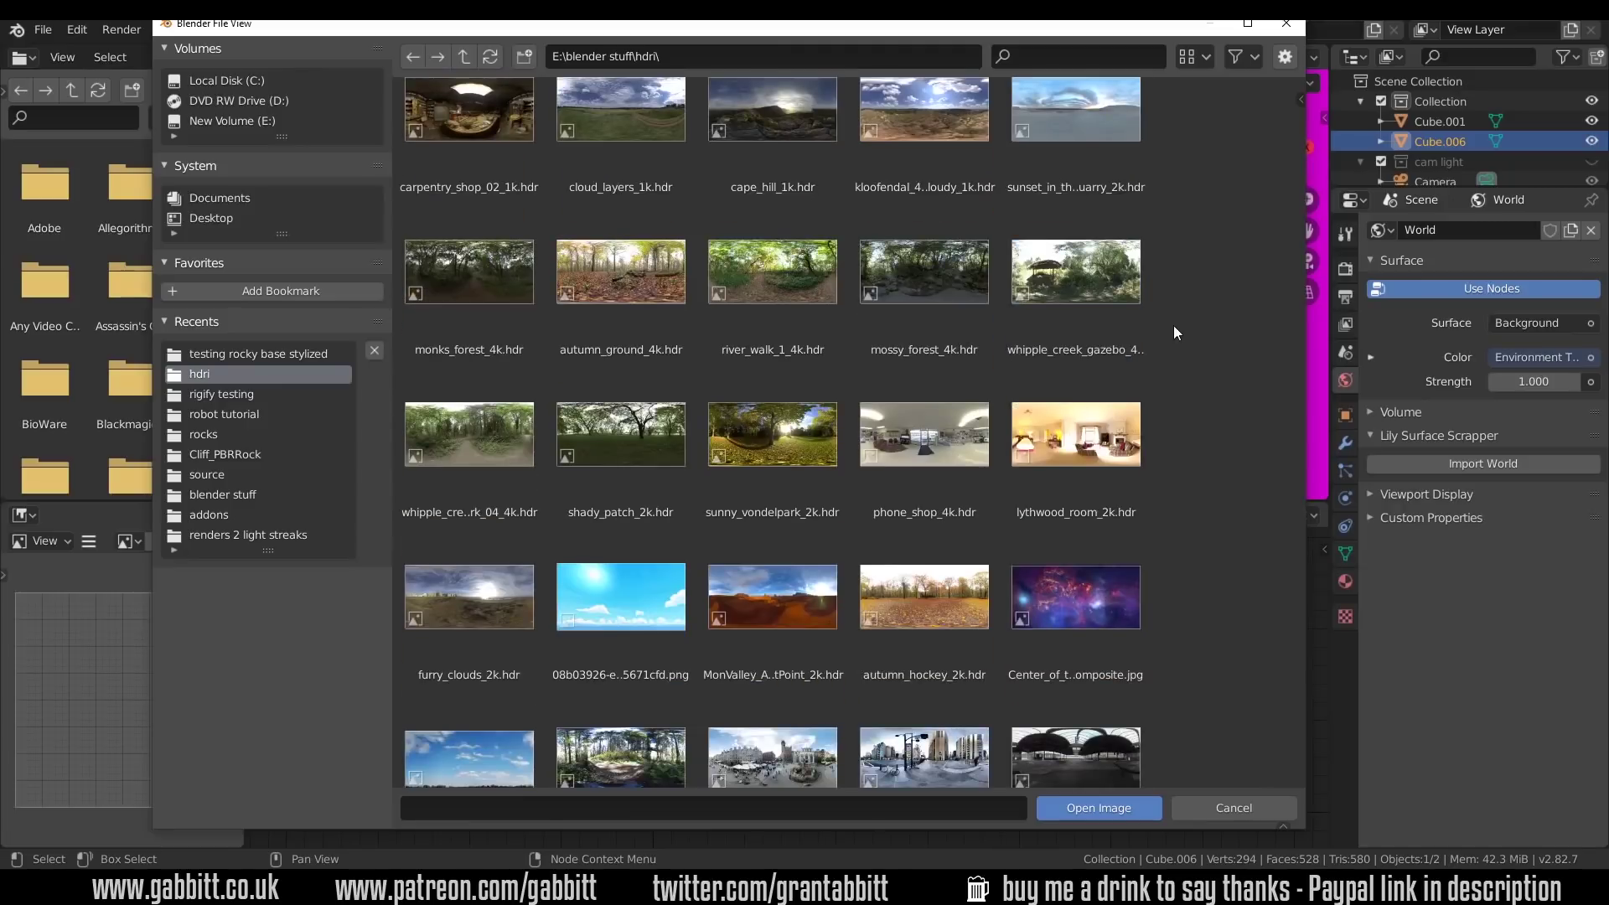
{"action": "scroll", "coordinate": [1174, 325], "scroll_direction": "down", "scroll_amount": 1}
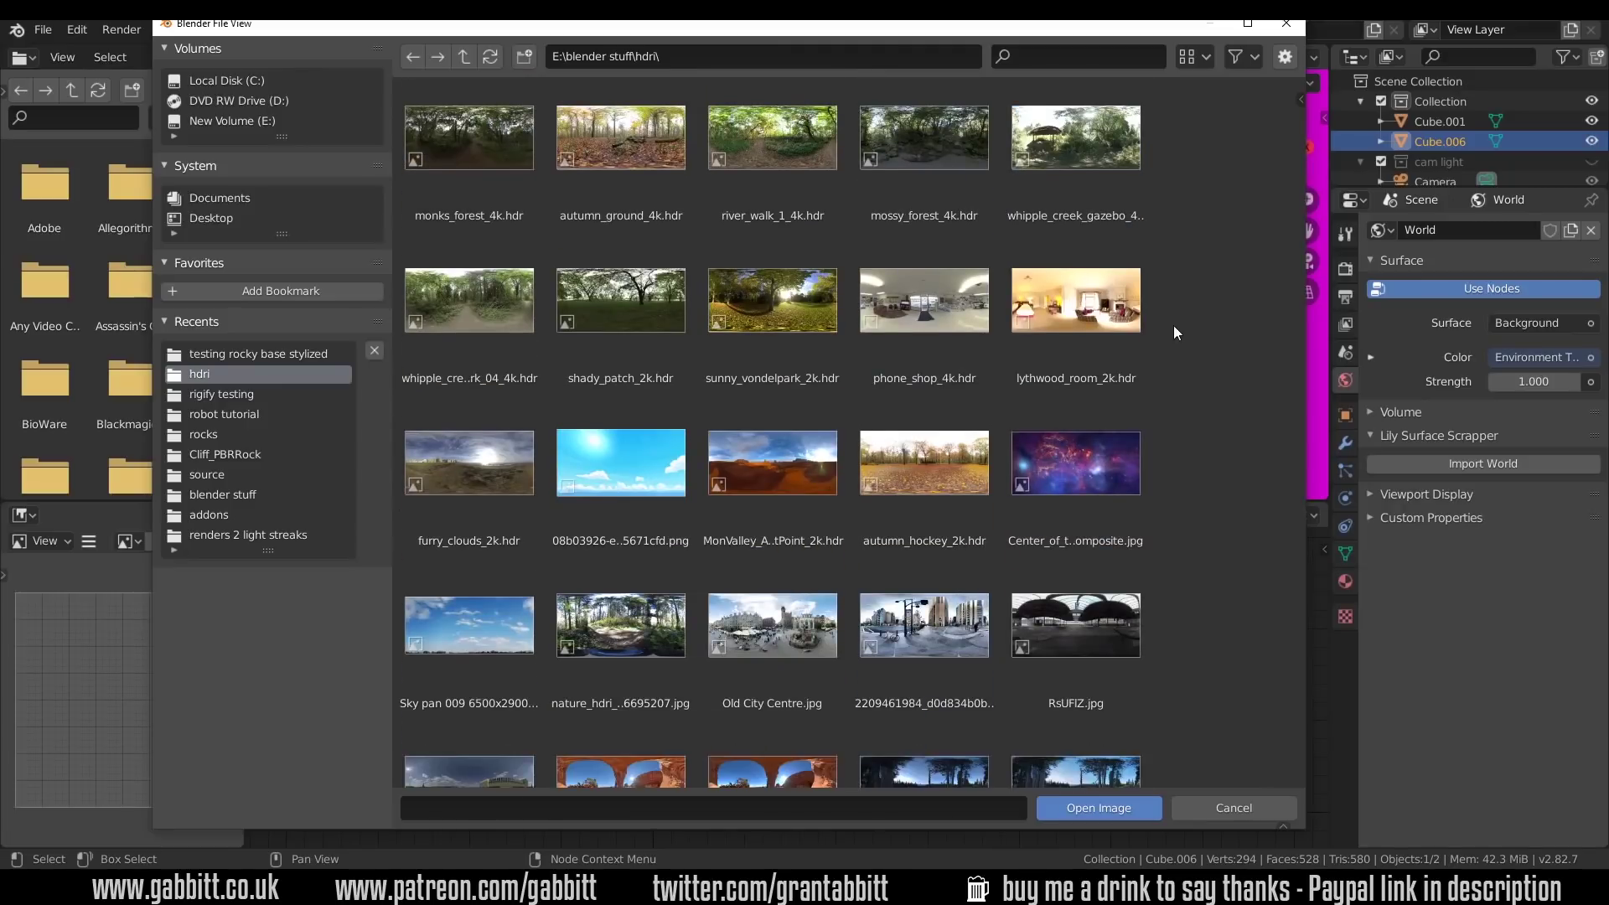
{"action": "double_click", "coordinate": [768, 632]}
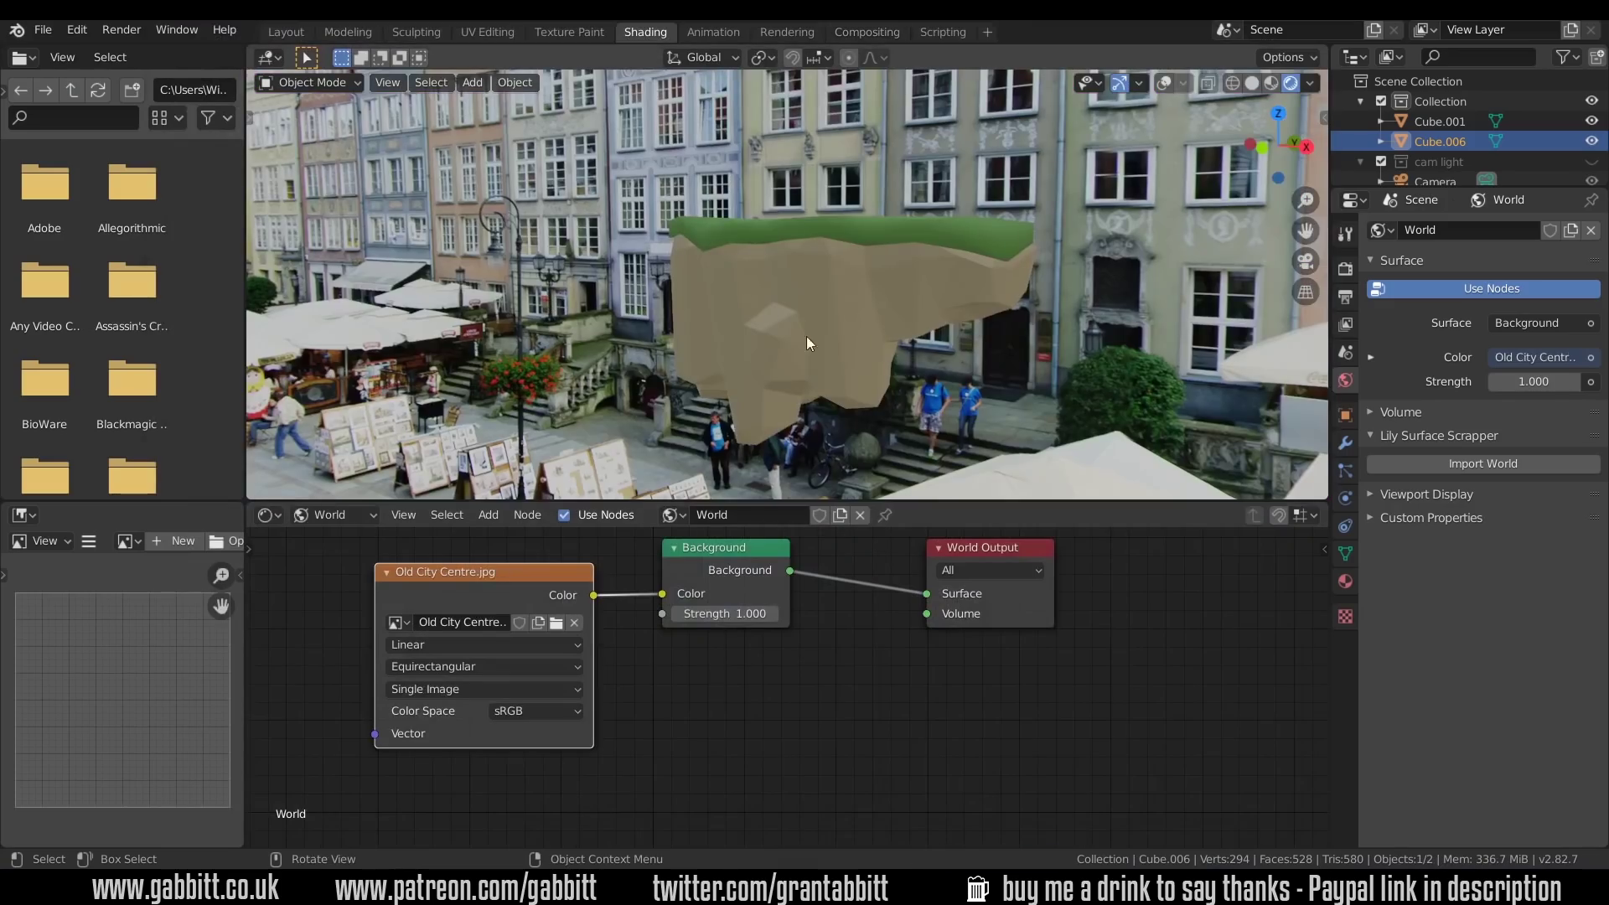
{"action": "middle_click_drag", "start_coordinate": [692, 300], "coordinate": [867, 319]}
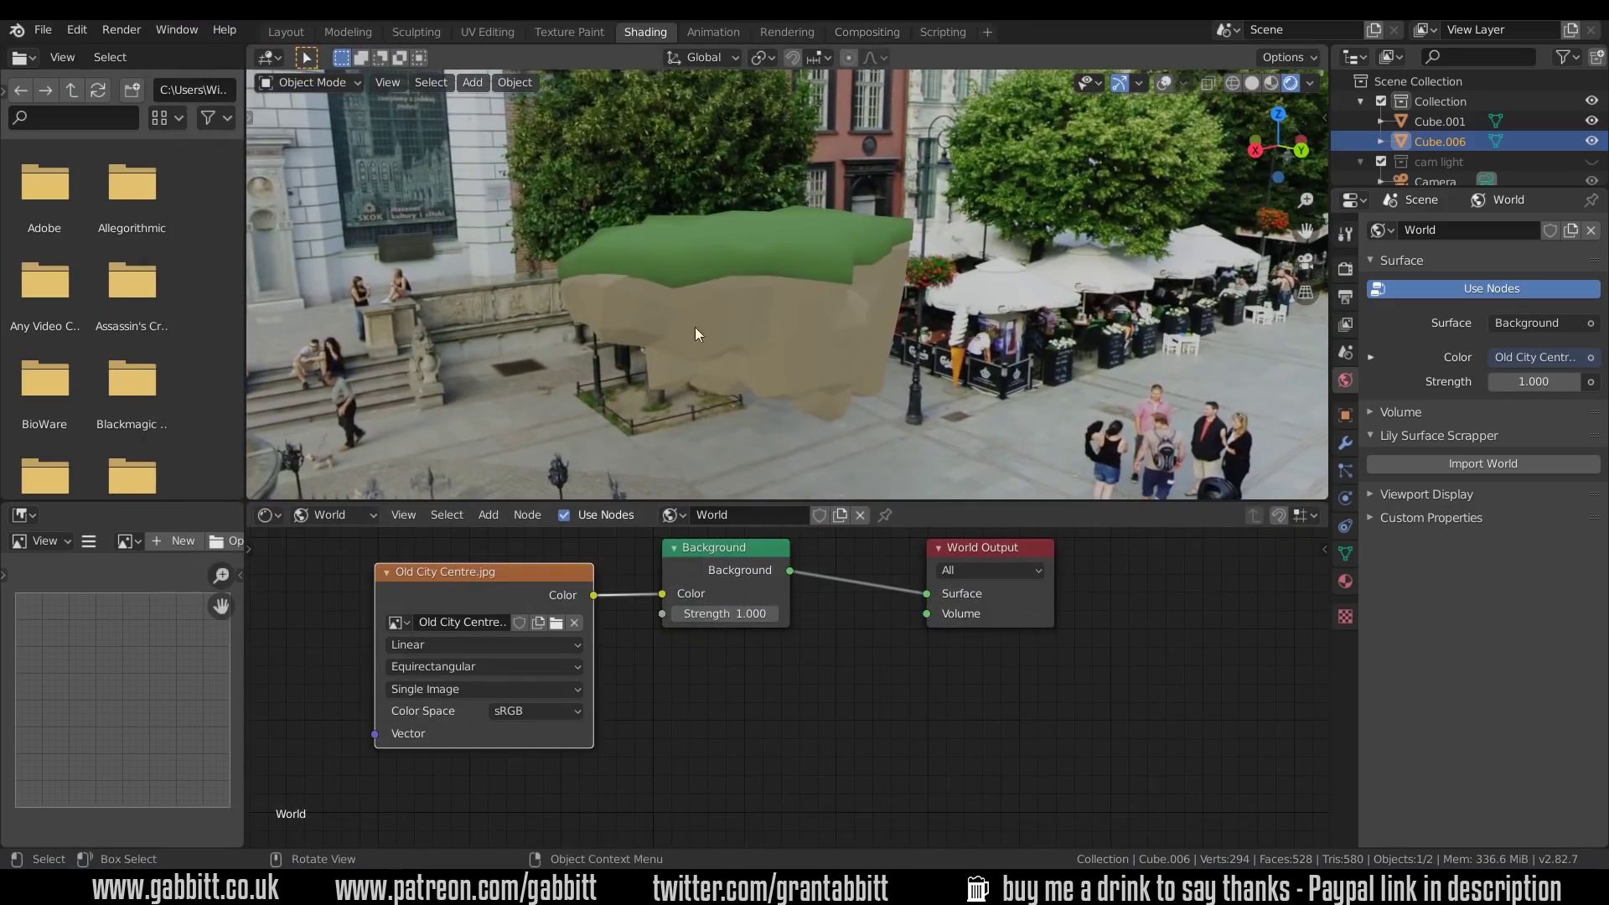
{"action": "middle_click_drag", "start_coordinate": [696, 333], "coordinate": [1013, 314]}
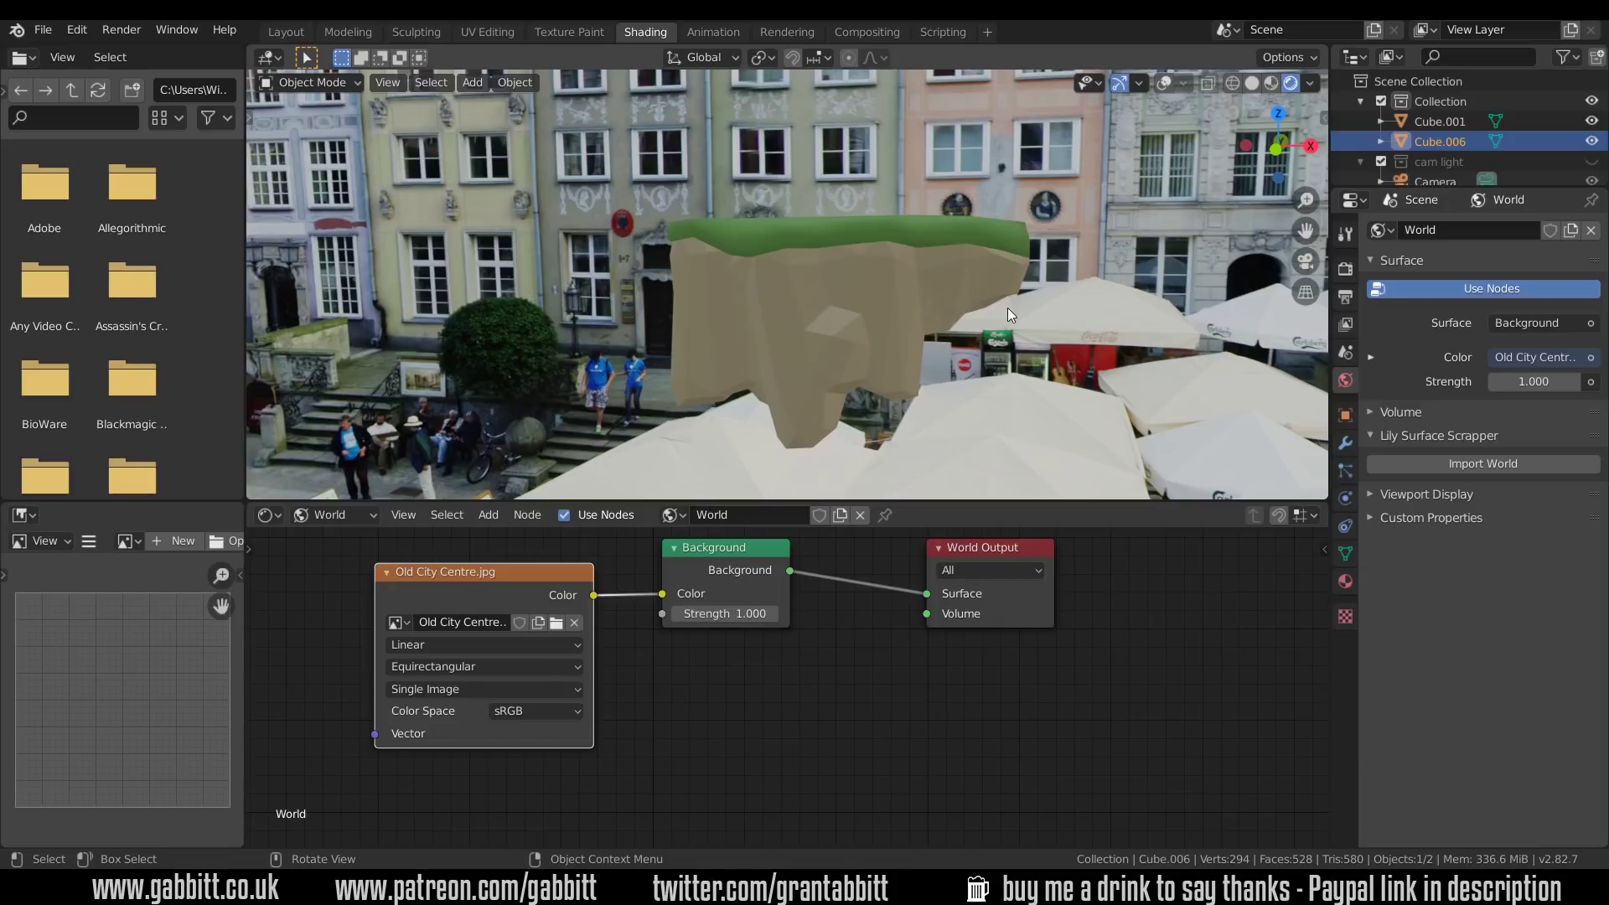
{"action": "middle_click_drag", "start_coordinate": [1007, 309], "coordinate": [1013, 404]}
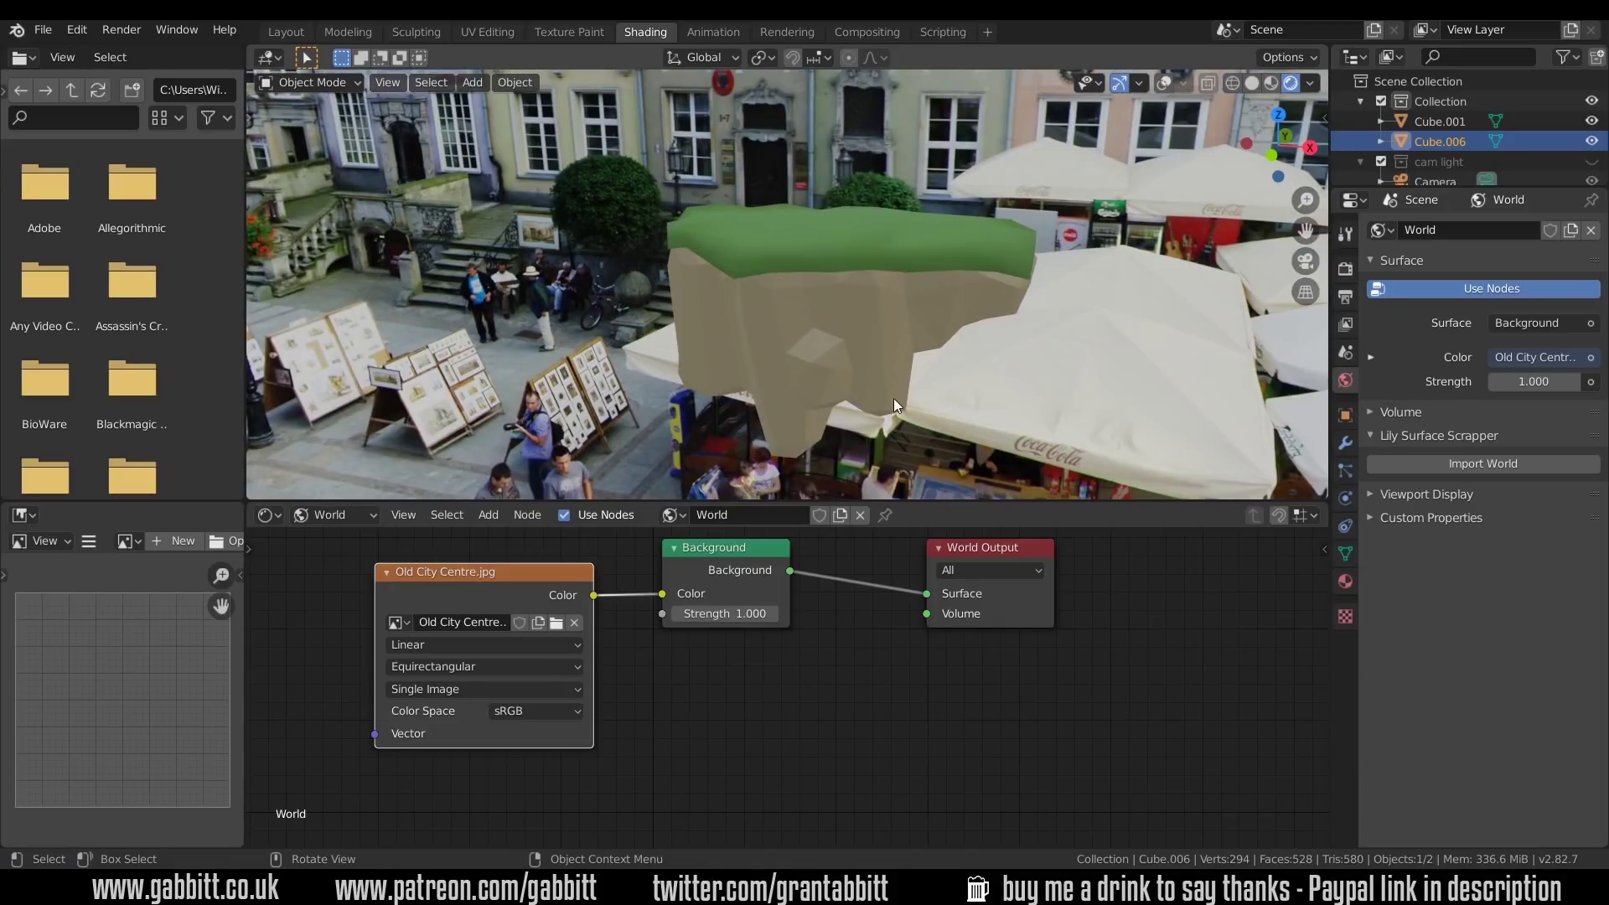
{"action": "middle_click_drag", "start_coordinate": [974, 339], "coordinate": [807, 288]}
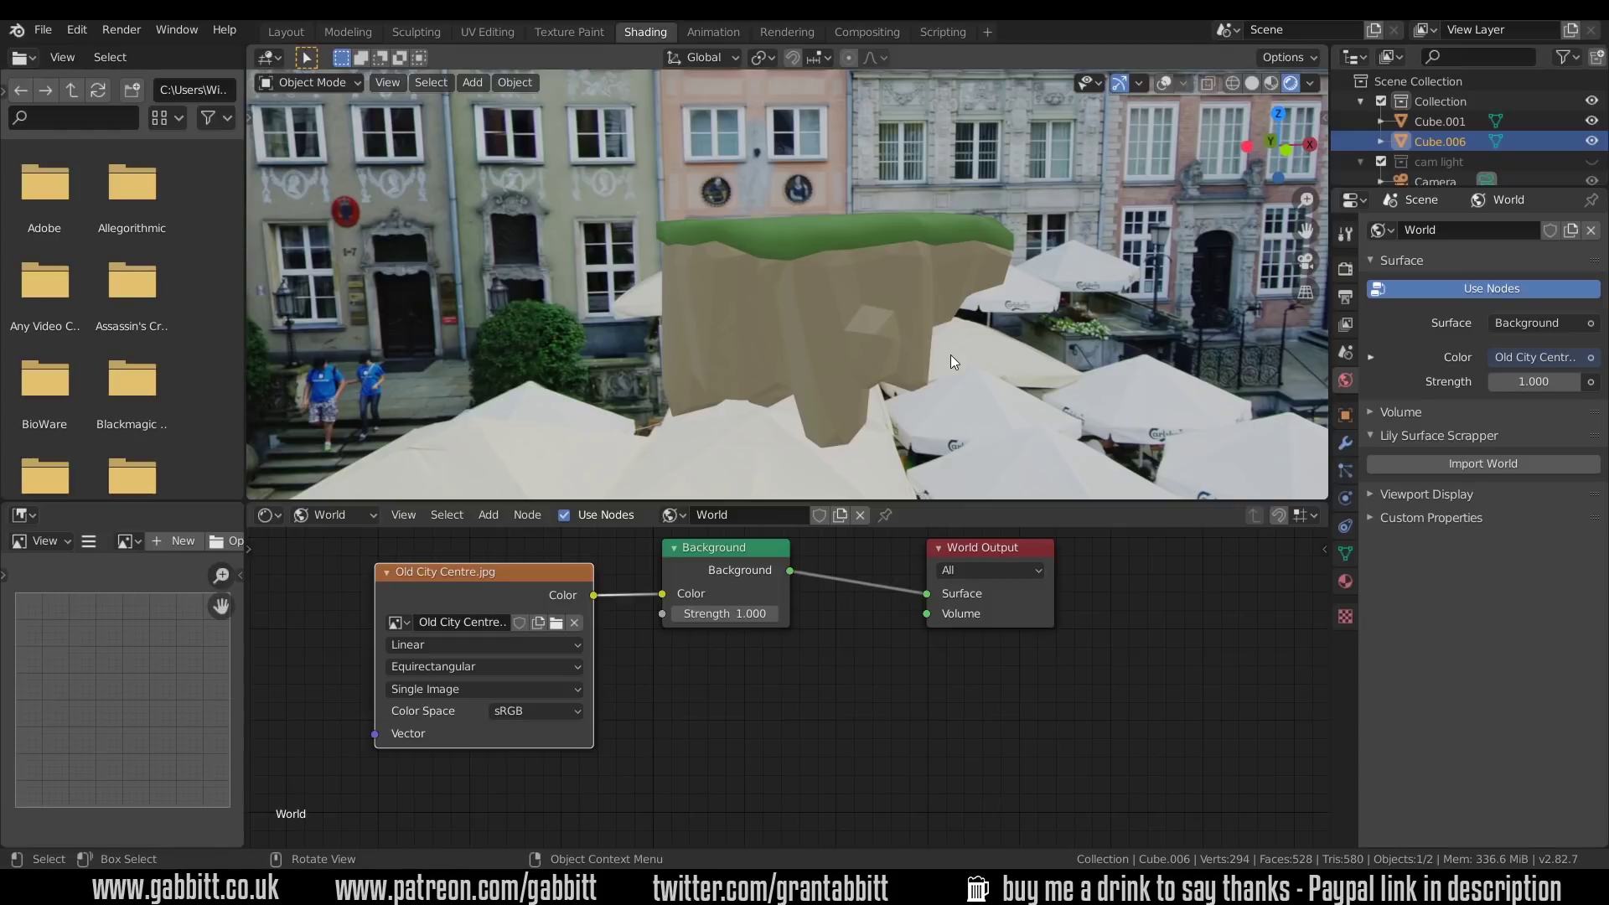
- In the UV Editing workspace, unwrap the entire rock mesh with Smart UV Project using an island margin of 0.06
{"action": "left_click", "coordinate": [486, 32]}
{"action": "scroll", "coordinate": [1054, 594], "scroll_direction": "up", "scroll_amount": 1}
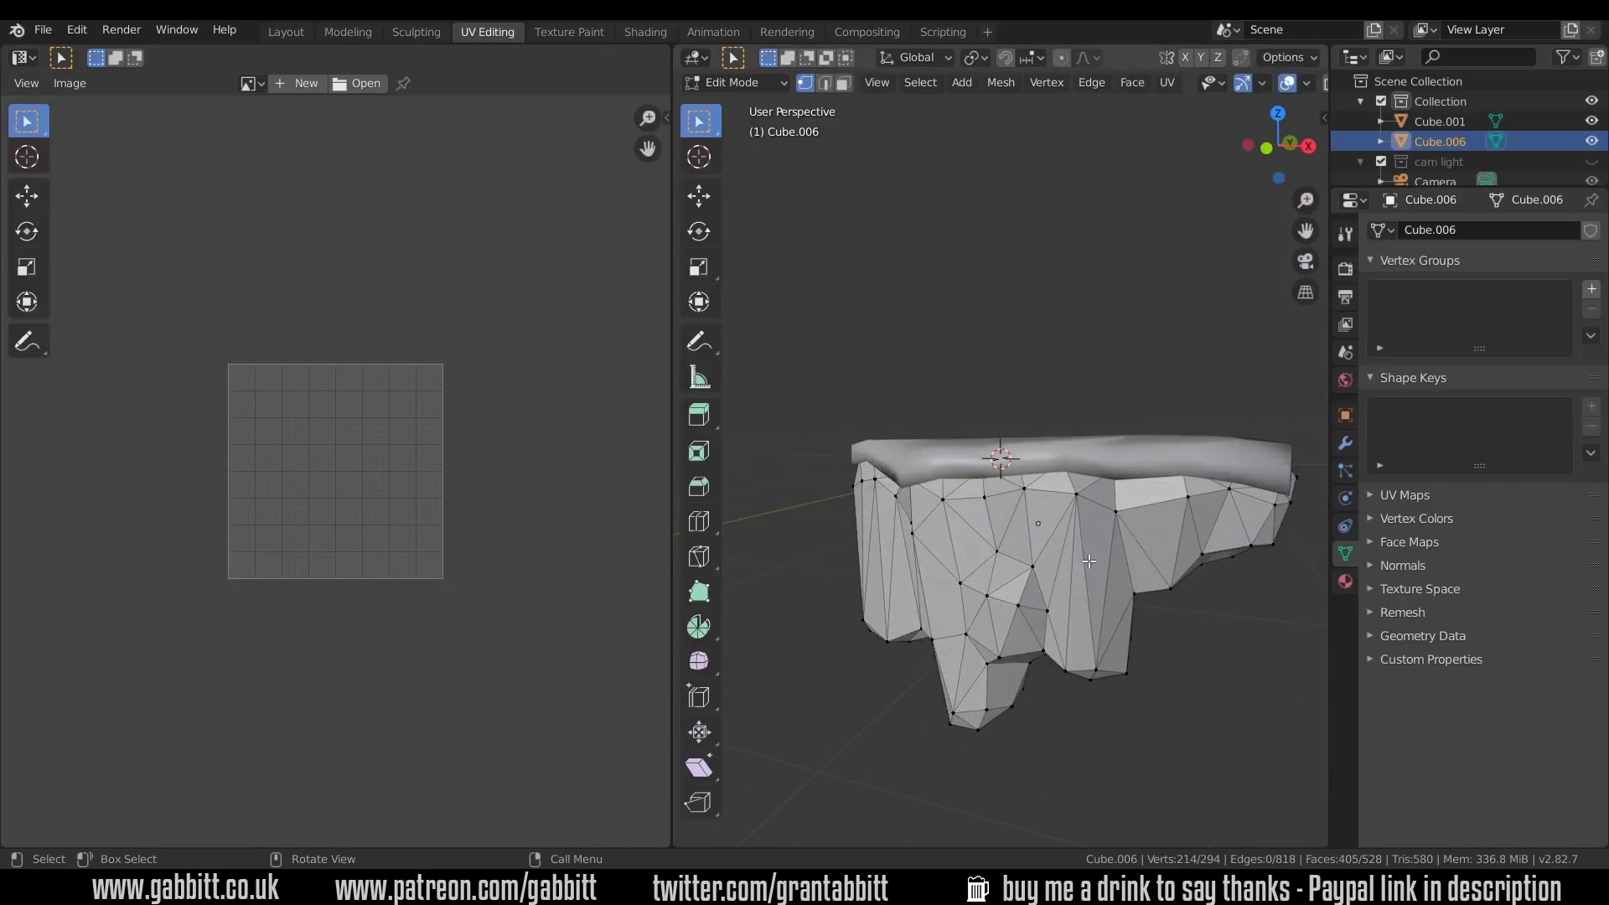
{"action": "key", "text": "a"}
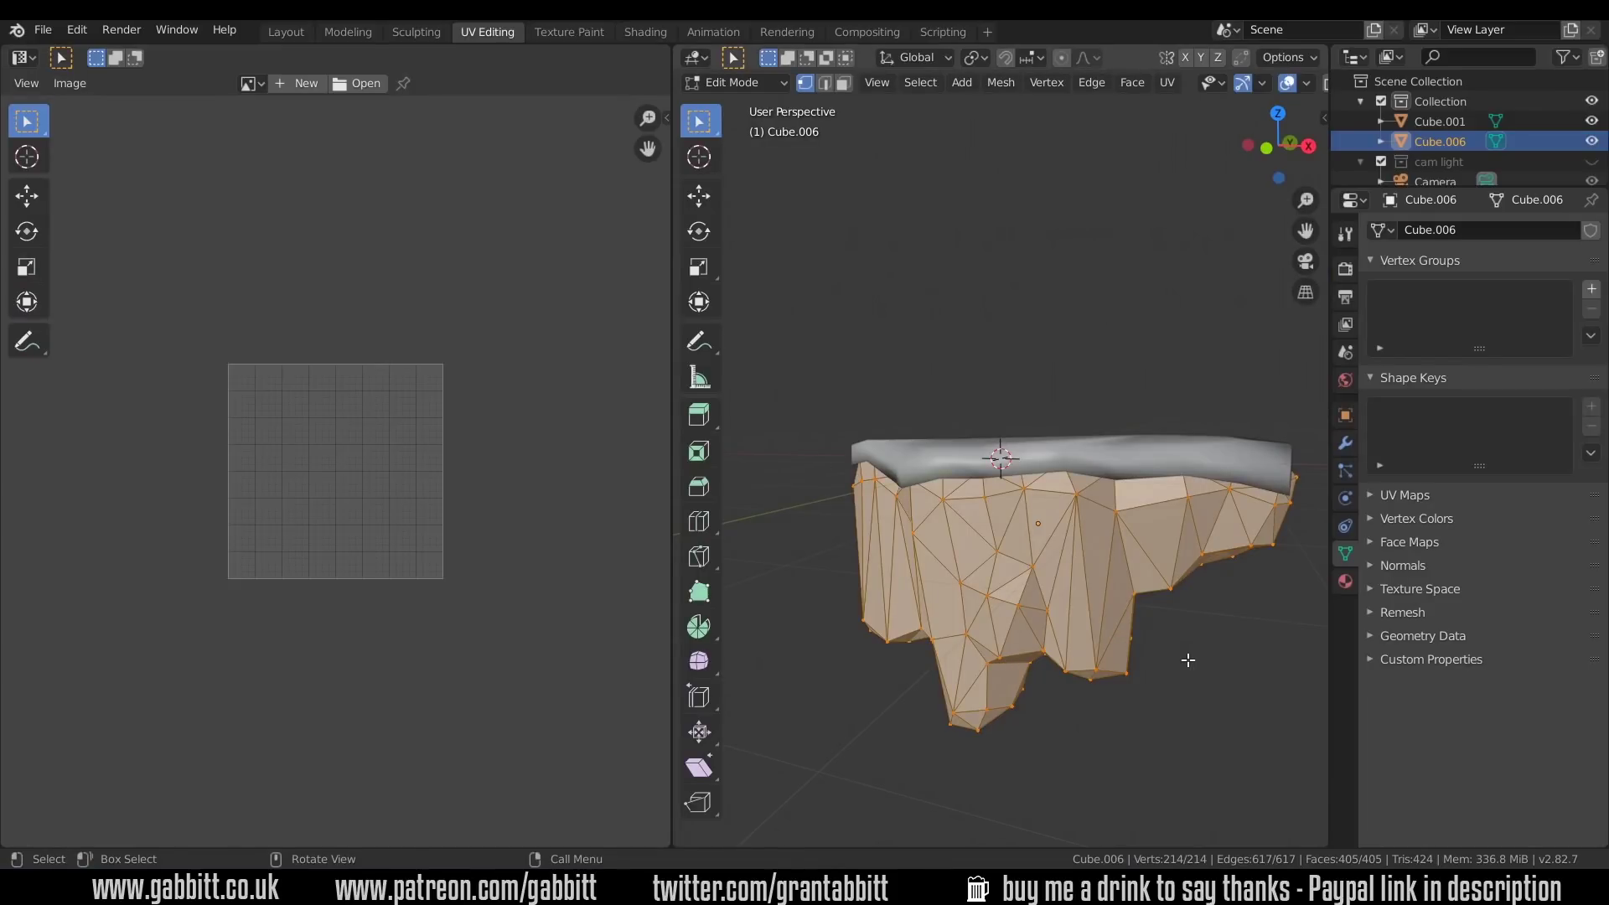
{"action": "key", "text": "u"}
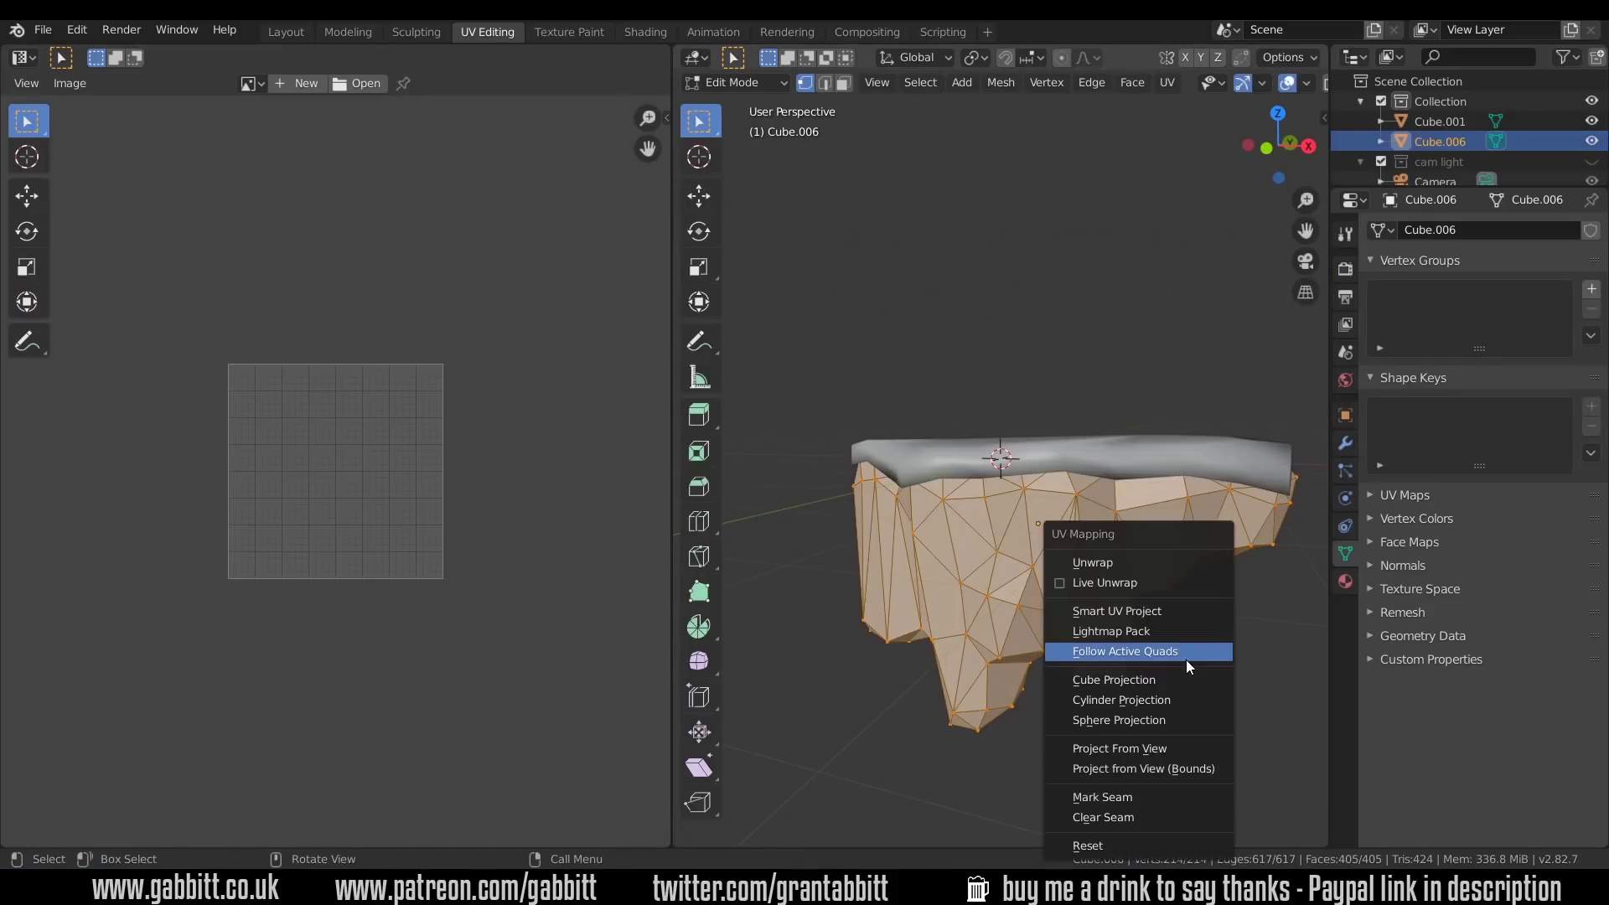
{"action": "left_click", "coordinate": [1145, 611]}
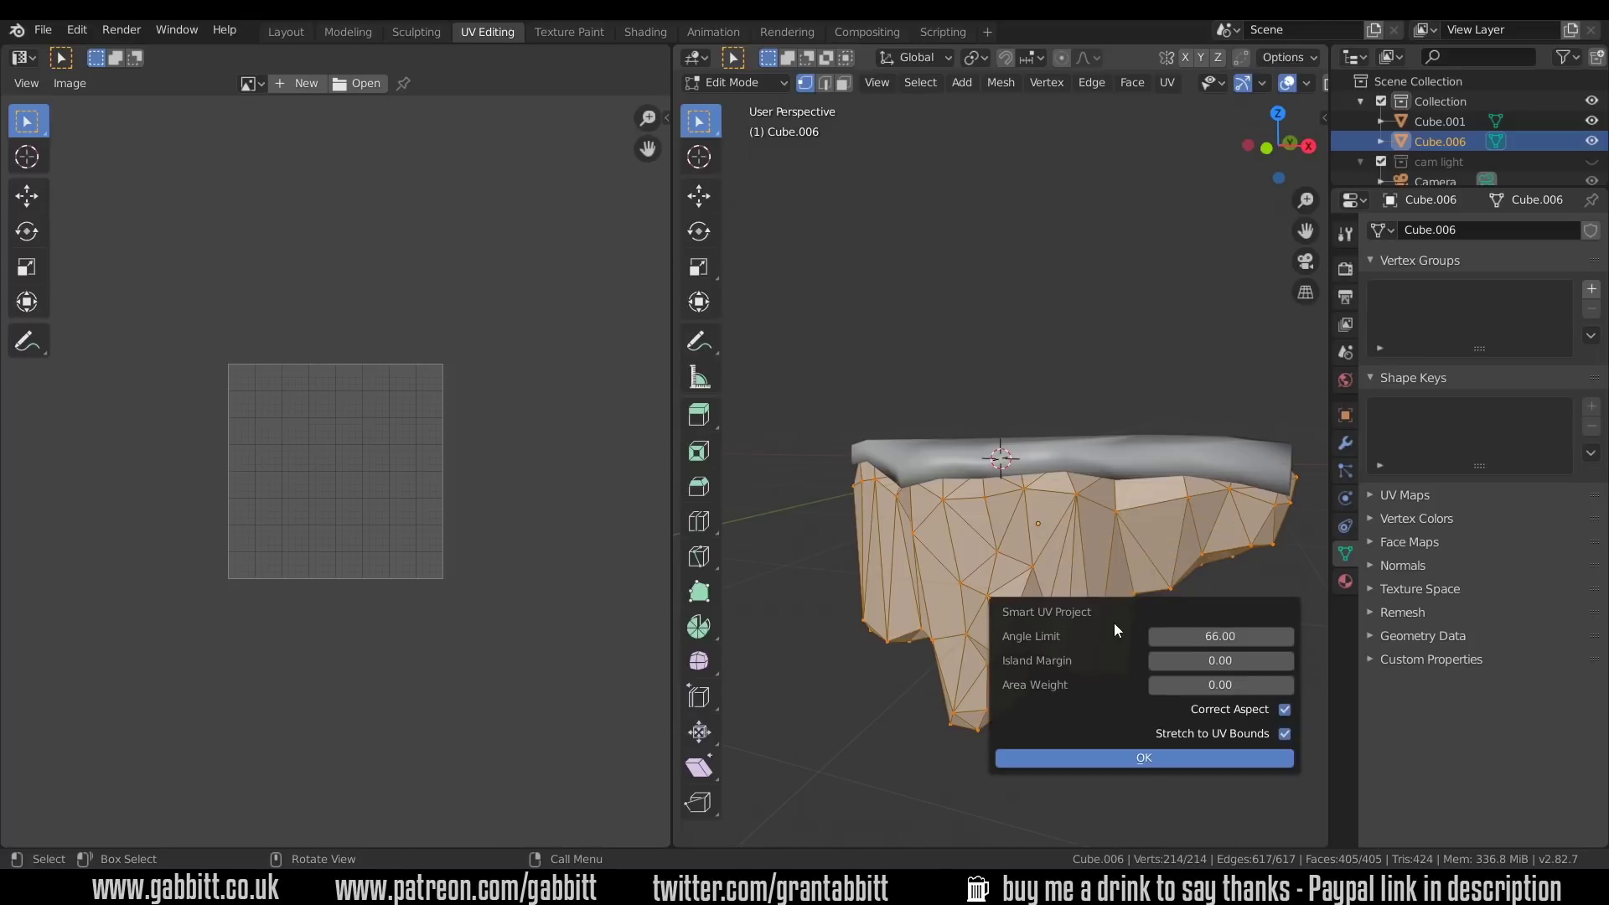
{"action": "double_click", "coordinate": [1287, 663]}
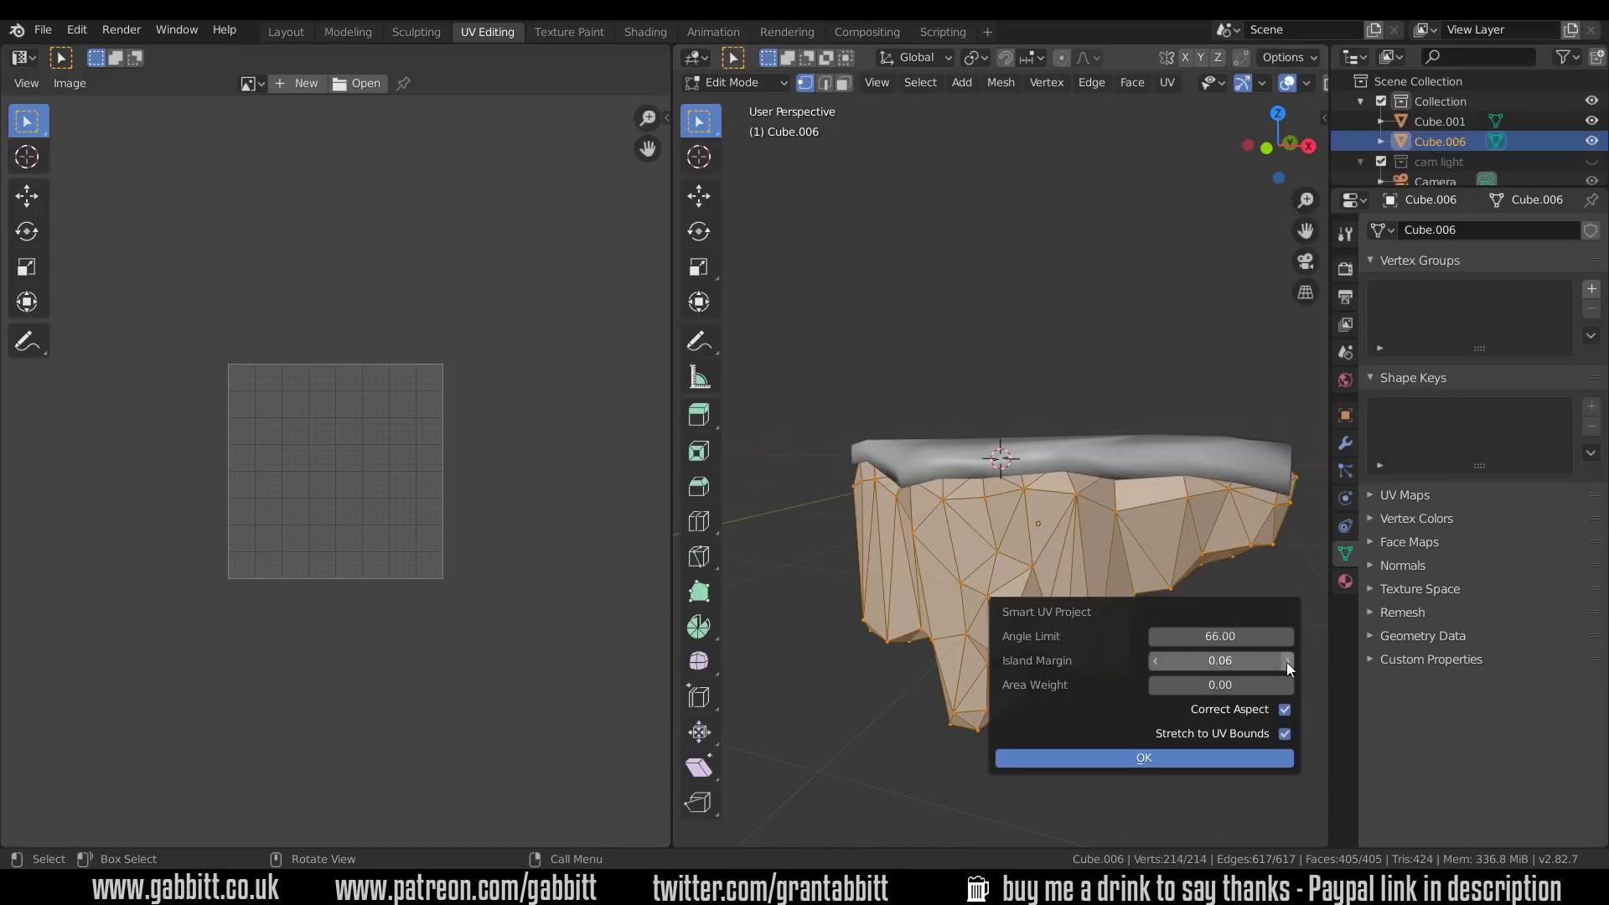
{"action": "left_click", "coordinate": [1128, 756]}
- Examine the spacing between the rock's unwrapped UV islands up close and across the whole UV layout
{"action": "scroll", "coordinate": [443, 543], "scroll_direction": "up", "scroll_amount": 3}
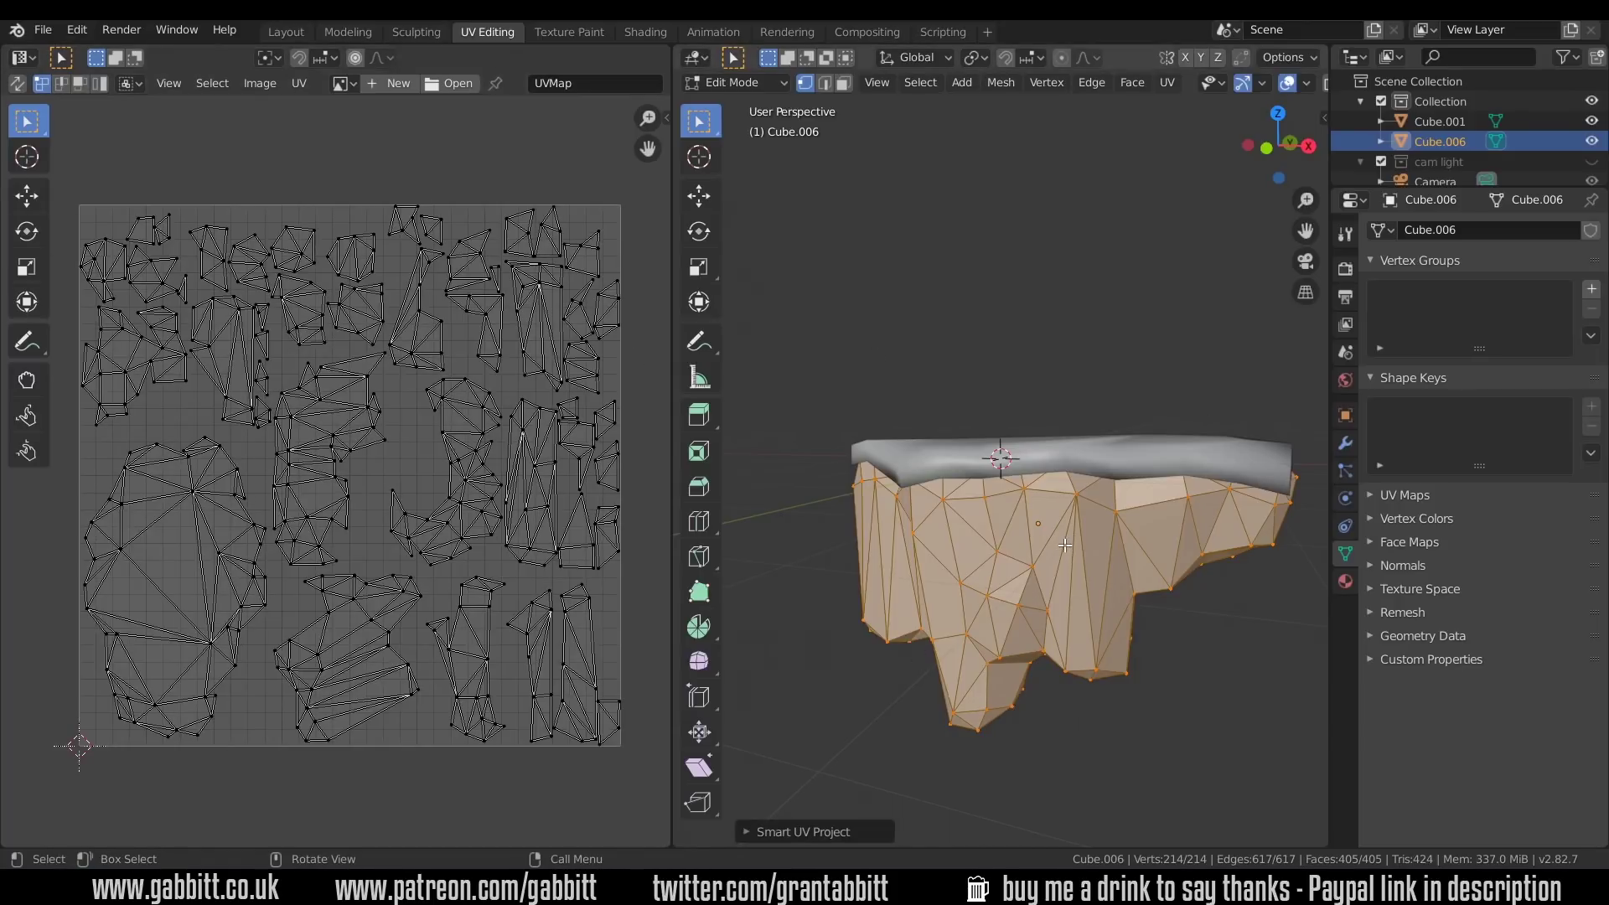
{"action": "scroll", "coordinate": [500, 481], "scroll_direction": "up", "scroll_amount": 4}
{"action": "scroll", "coordinate": [483, 396], "scroll_direction": "up", "scroll_amount": 2}
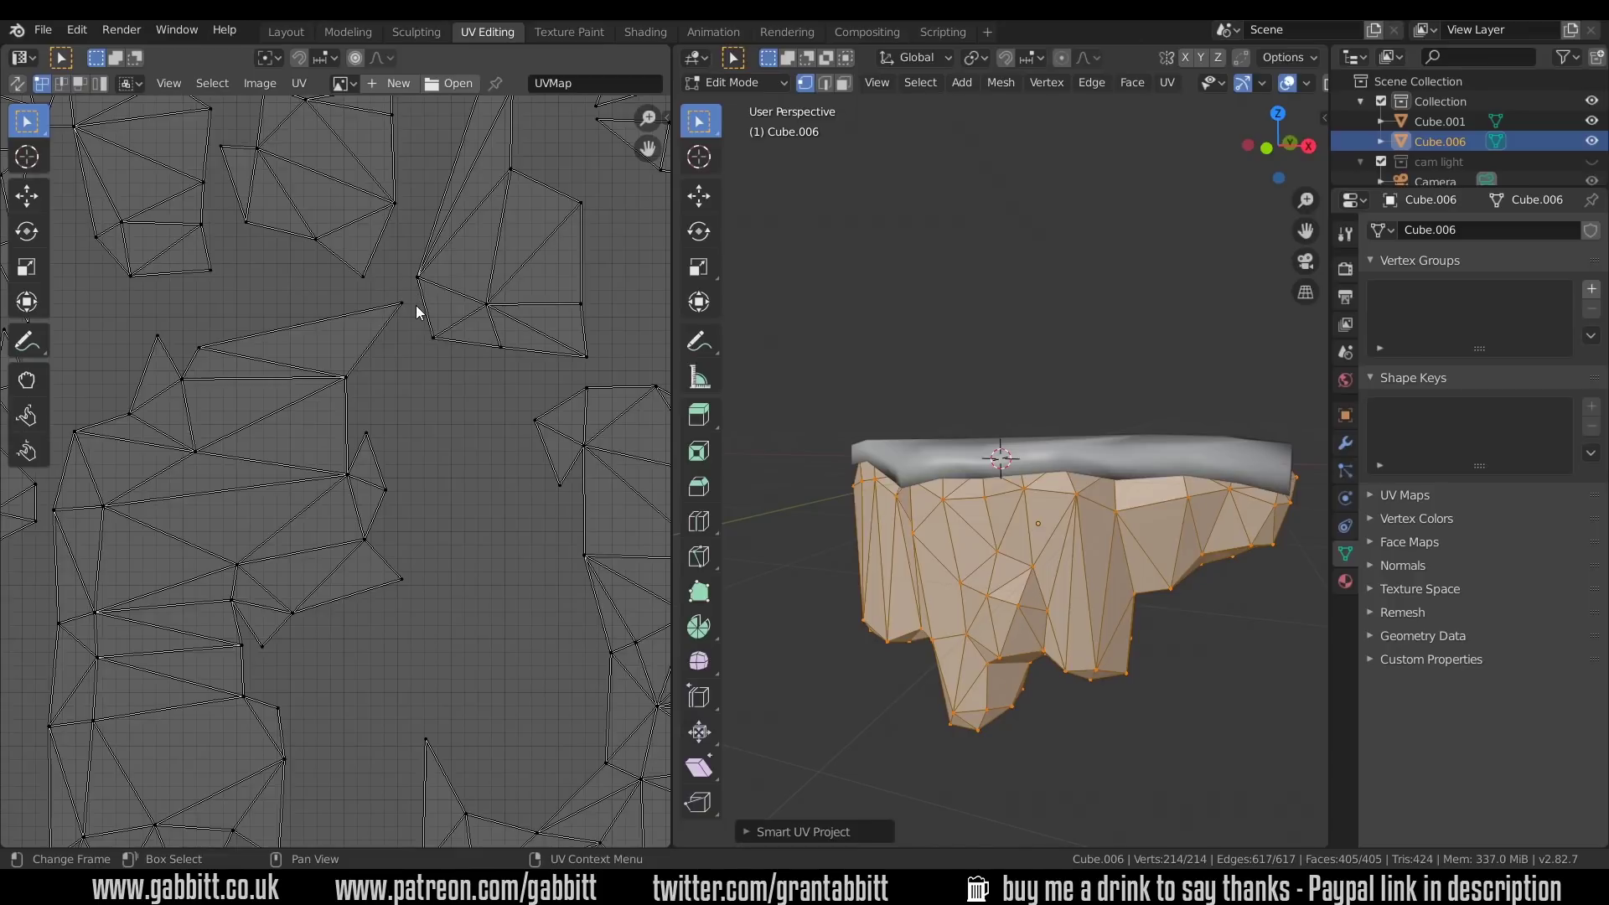
{"action": "scroll", "coordinate": [385, 240], "scroll_direction": "up", "scroll_amount": 1}
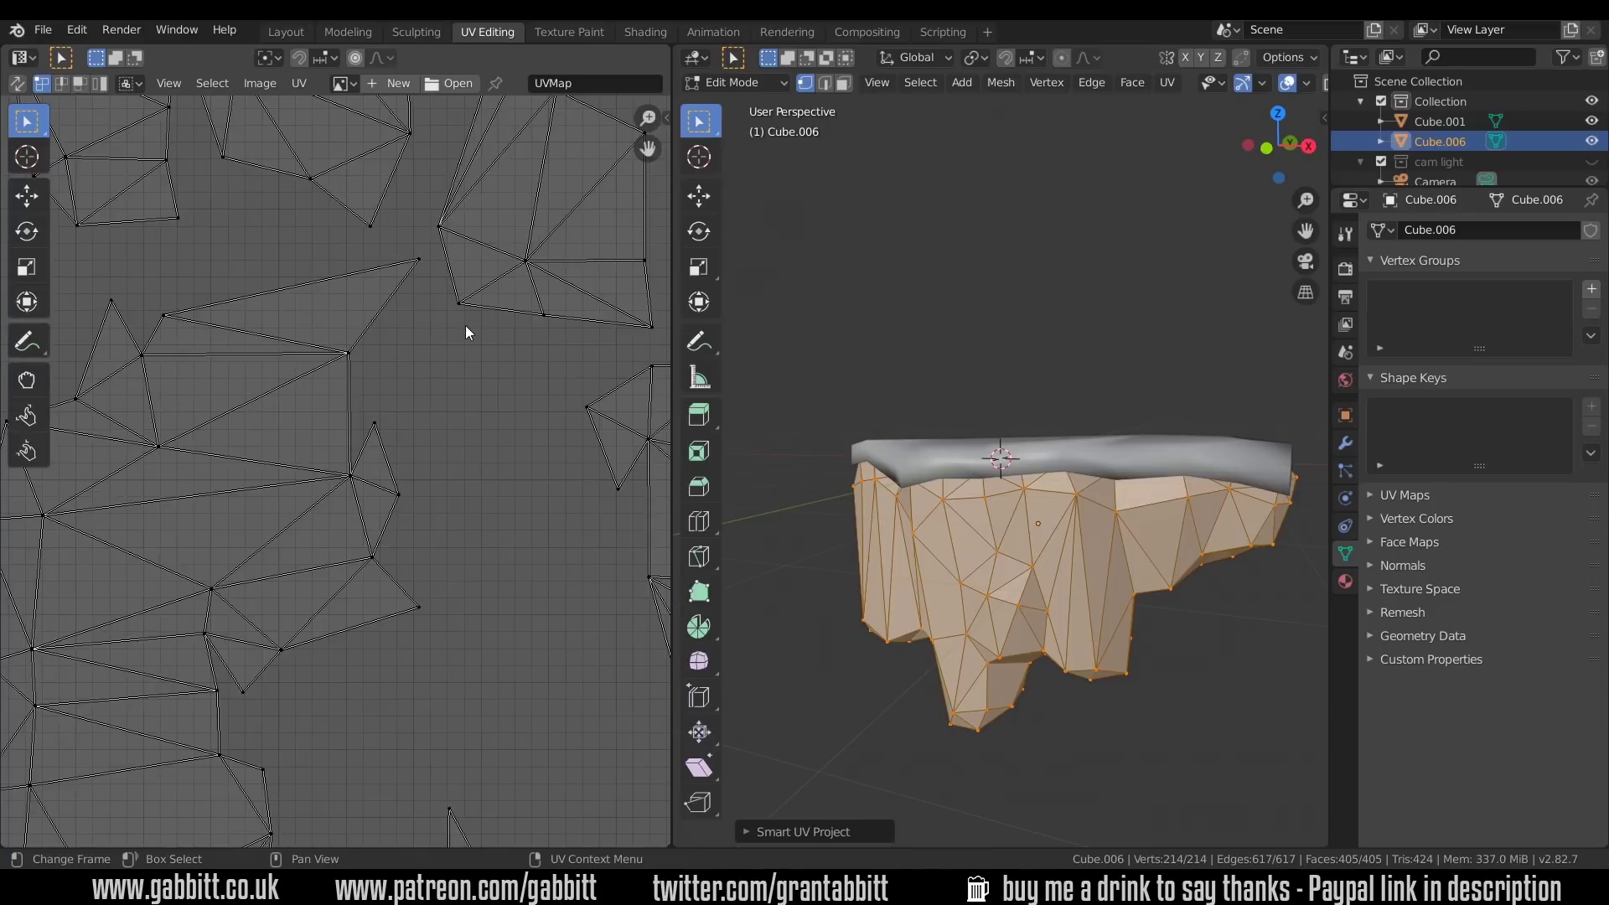
{"action": "scroll", "coordinate": [464, 326], "scroll_direction": "down", "scroll_amount": 4}
{"action": "middle_click_drag", "start_coordinate": [465, 326], "coordinate": [565, 364]}
{"action": "middle_click_drag", "start_coordinate": [428, 553], "coordinate": [446, 327]}
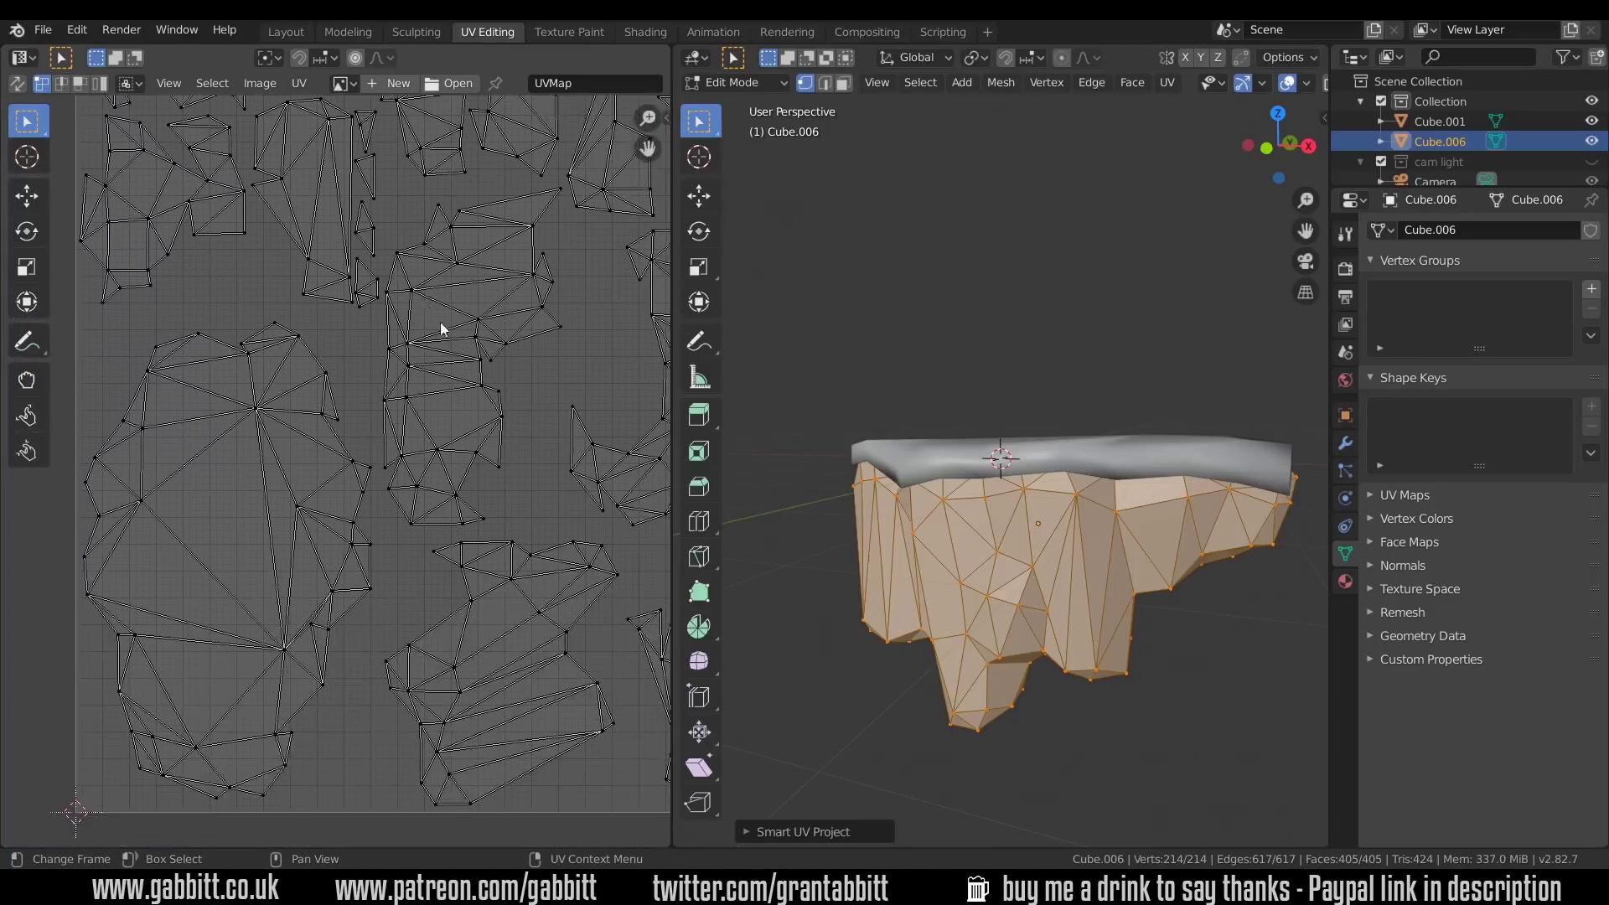
{"action": "middle_click_drag", "start_coordinate": [504, 466], "coordinate": [359, 442]}
{"action": "key", "text": "Home"}
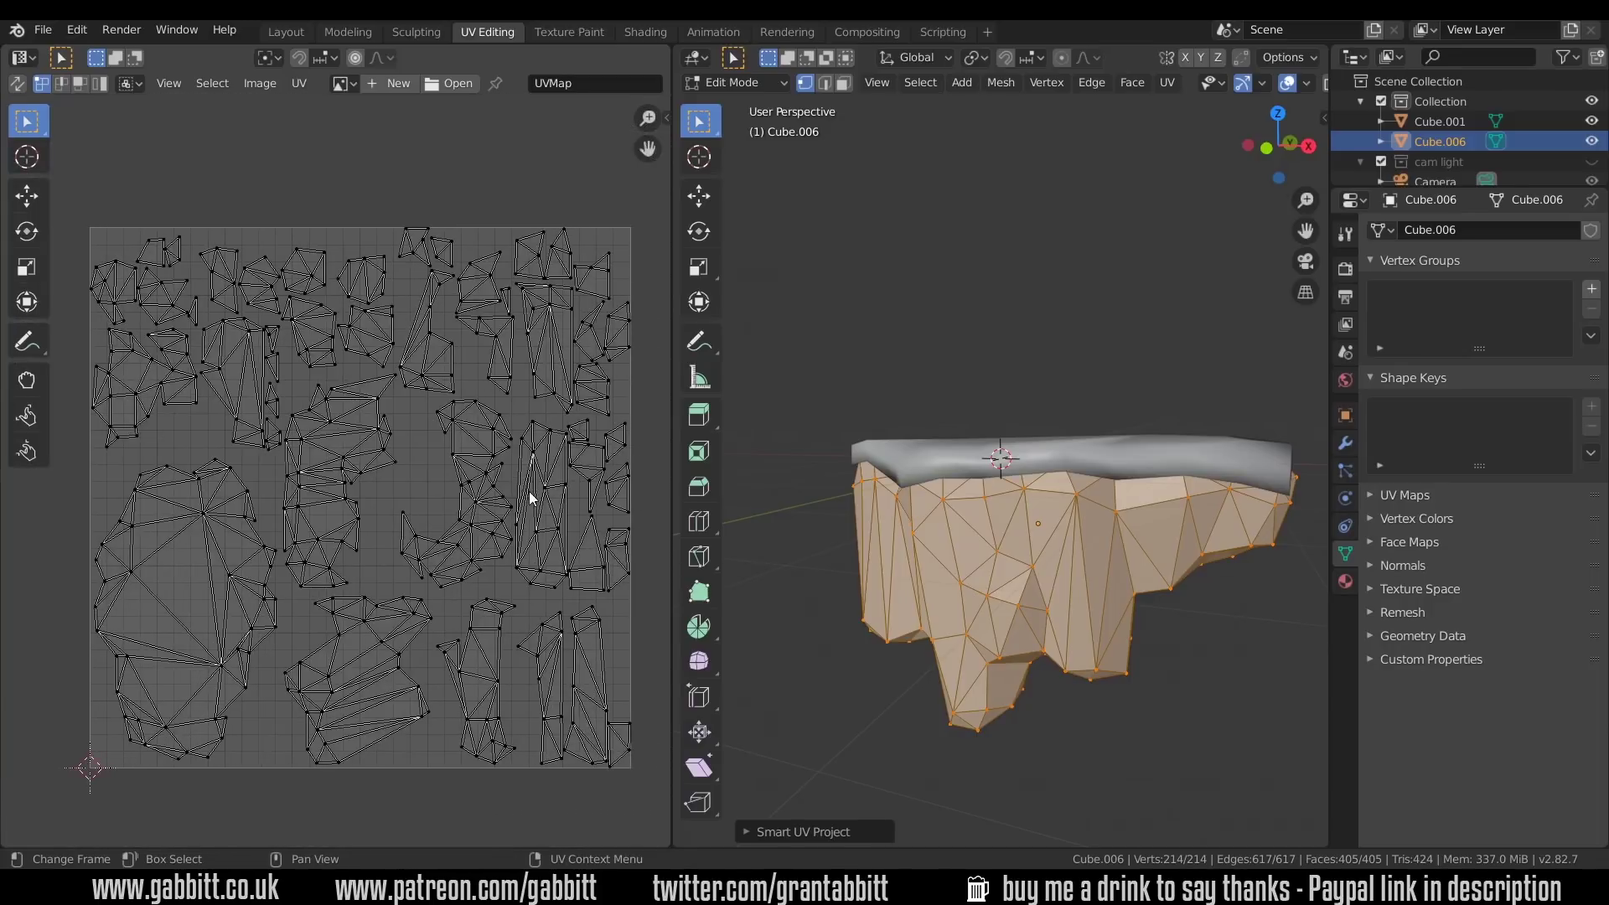
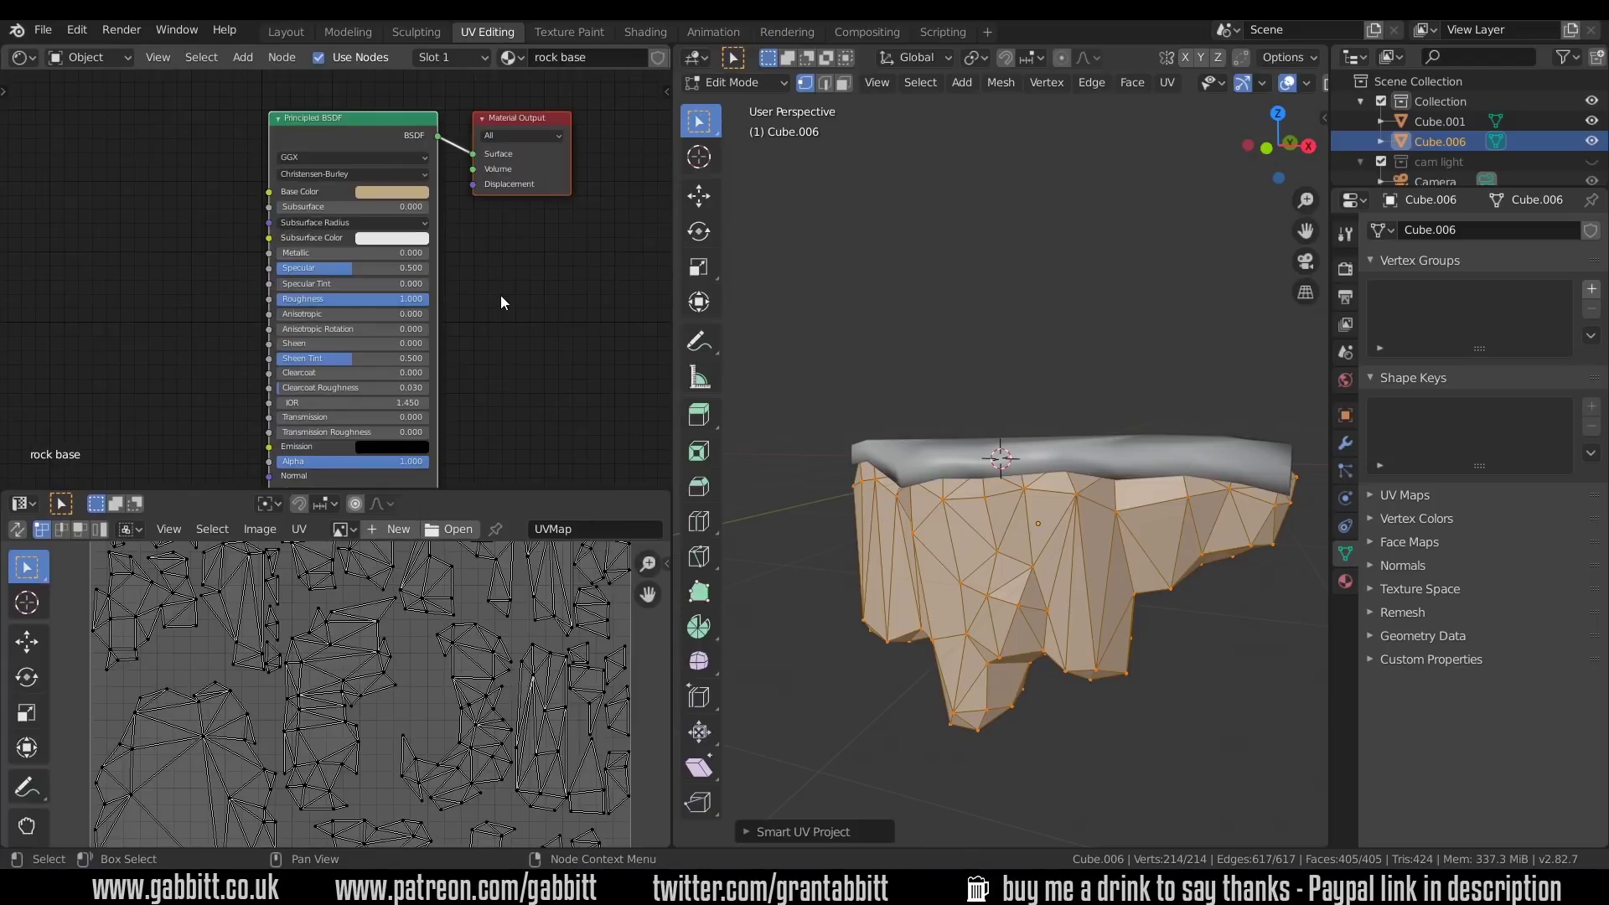
- Display the island with Material Preview shading and view the rock base from another side
{"action": "scroll", "coordinate": [1153, 84], "scroll_direction": "down", "scroll_amount": 3}
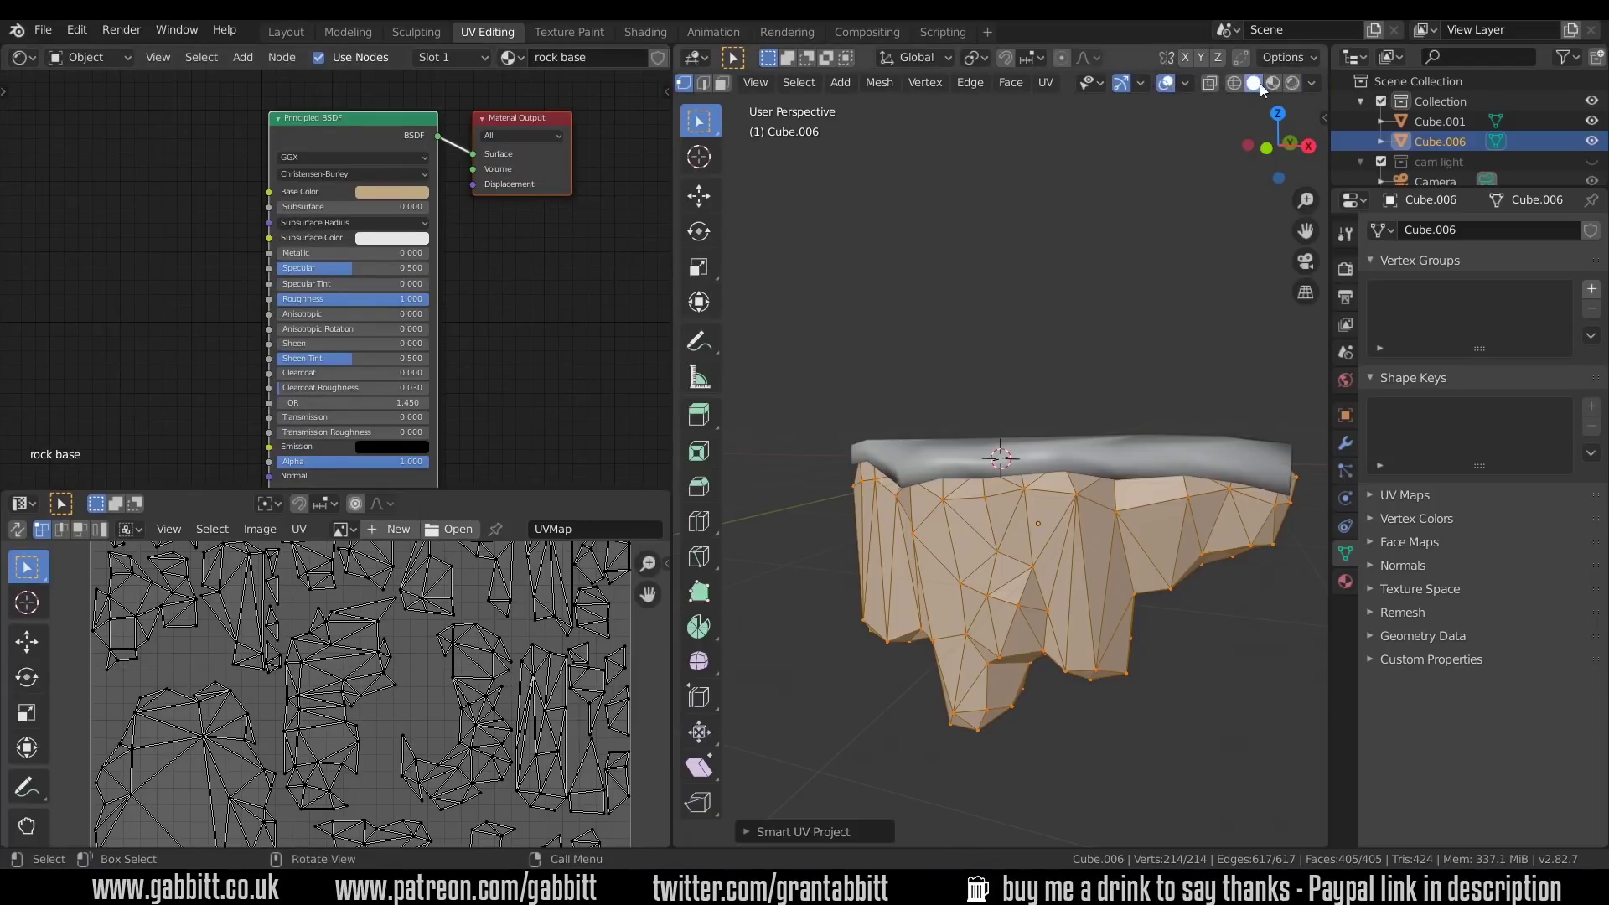
{"action": "left_click", "coordinate": [1273, 83]}
{"action": "mouse_move", "coordinate": [1048, 520]}
{"action": "middle_mouse_down"}
{"action": "mouse_move", "coordinate": [1022, 567]}
{"action": "mouse_move", "coordinate": [947, 577]}
{"action": "middle_mouse_up"}
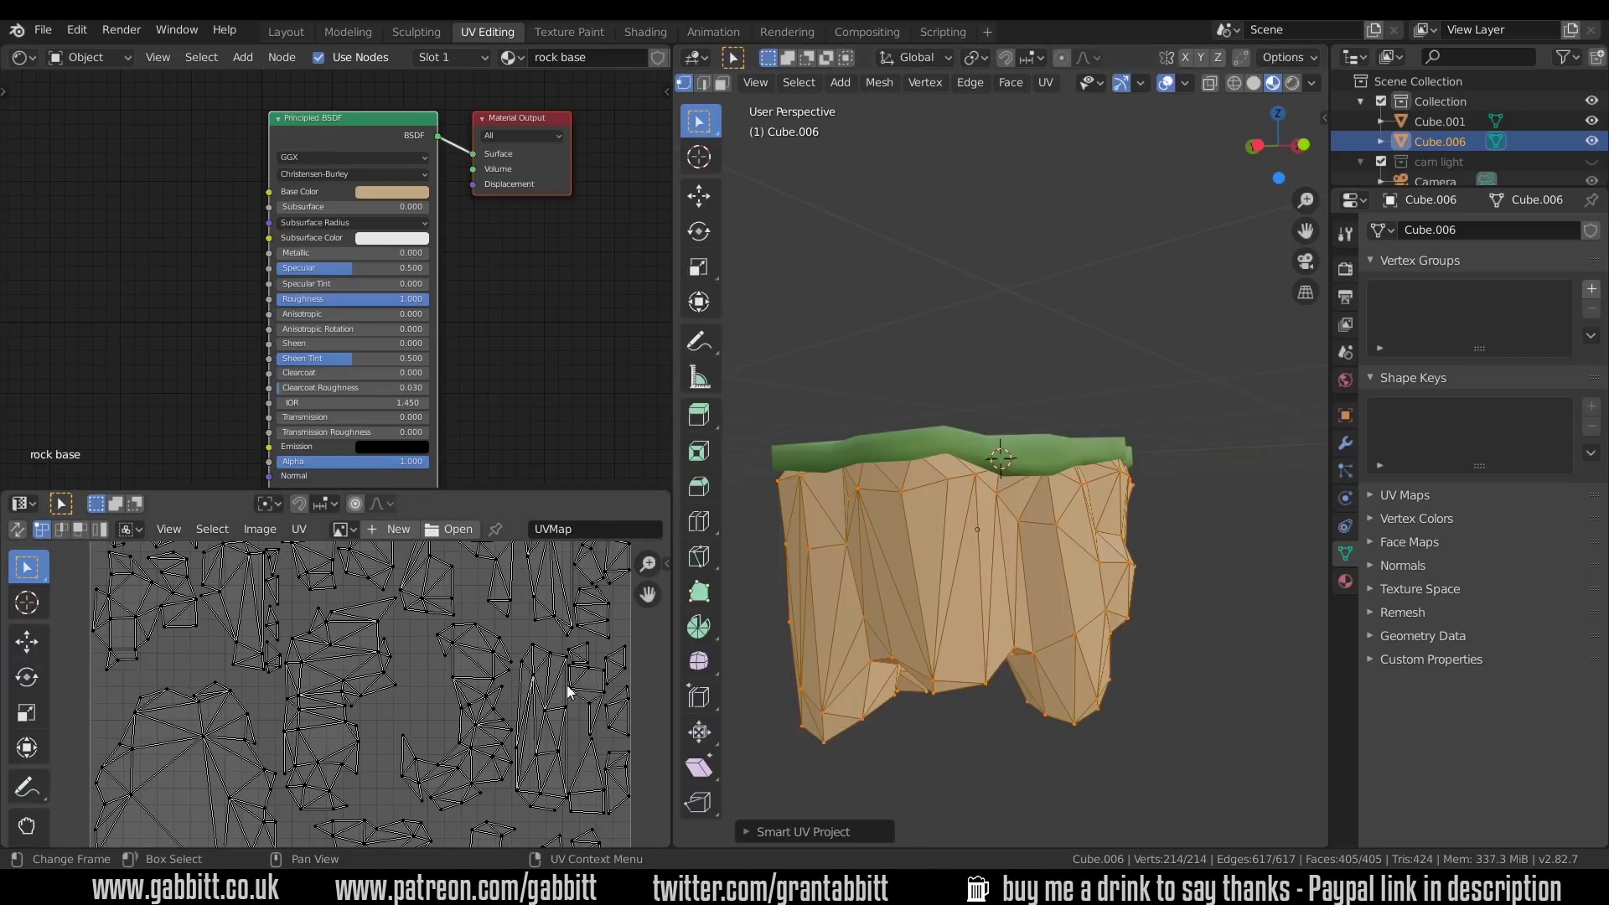
- Create a blank 1024 × 1024 px image named rock base bake without alpha, and fit it in view
{"action": "left_click", "coordinate": [386, 529]}
{"action": "left_click", "coordinate": [467, 511]}
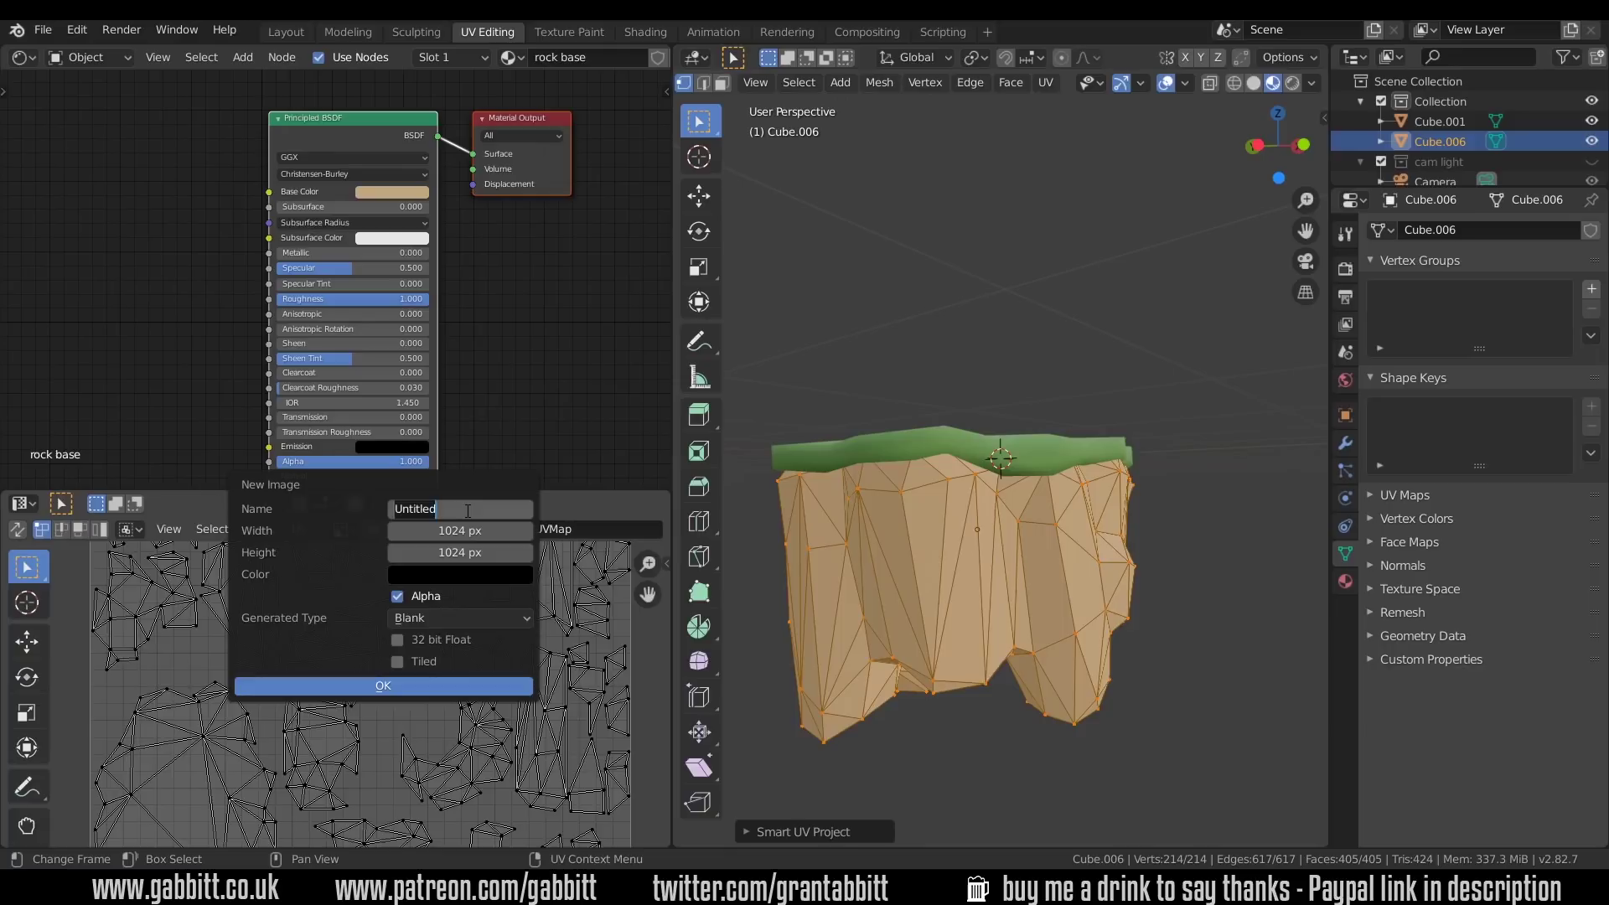
{"action": "type", "text": "rock base bake"}
{"action": "key", "text": "Return"}
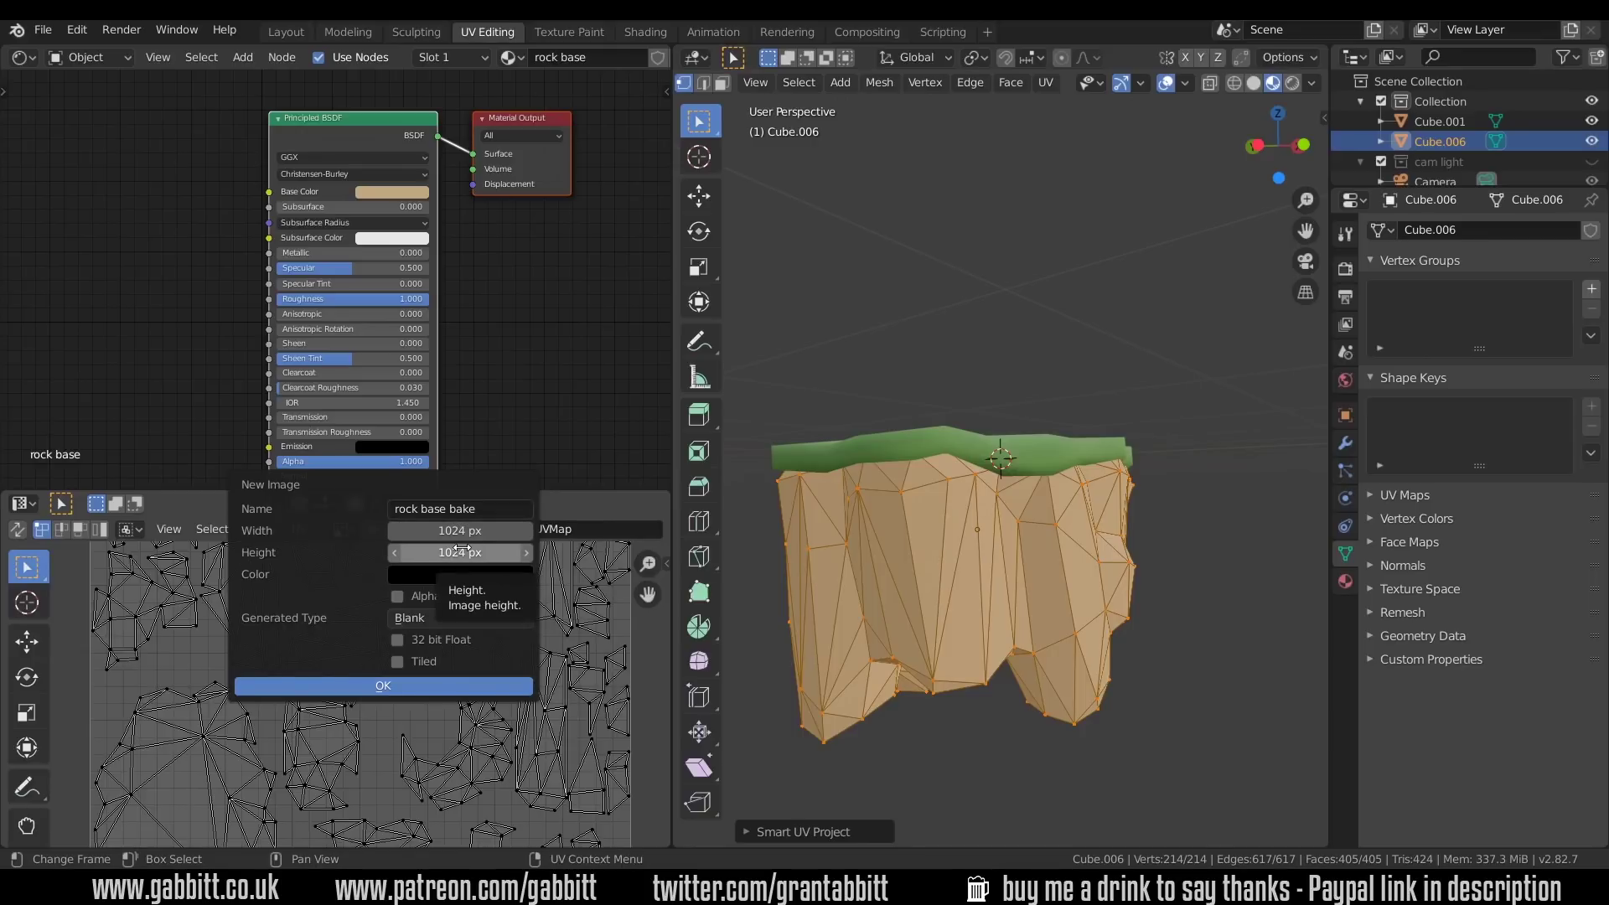
{"action": "left_click", "coordinate": [374, 682]}
{"action": "key", "text": "Home"}
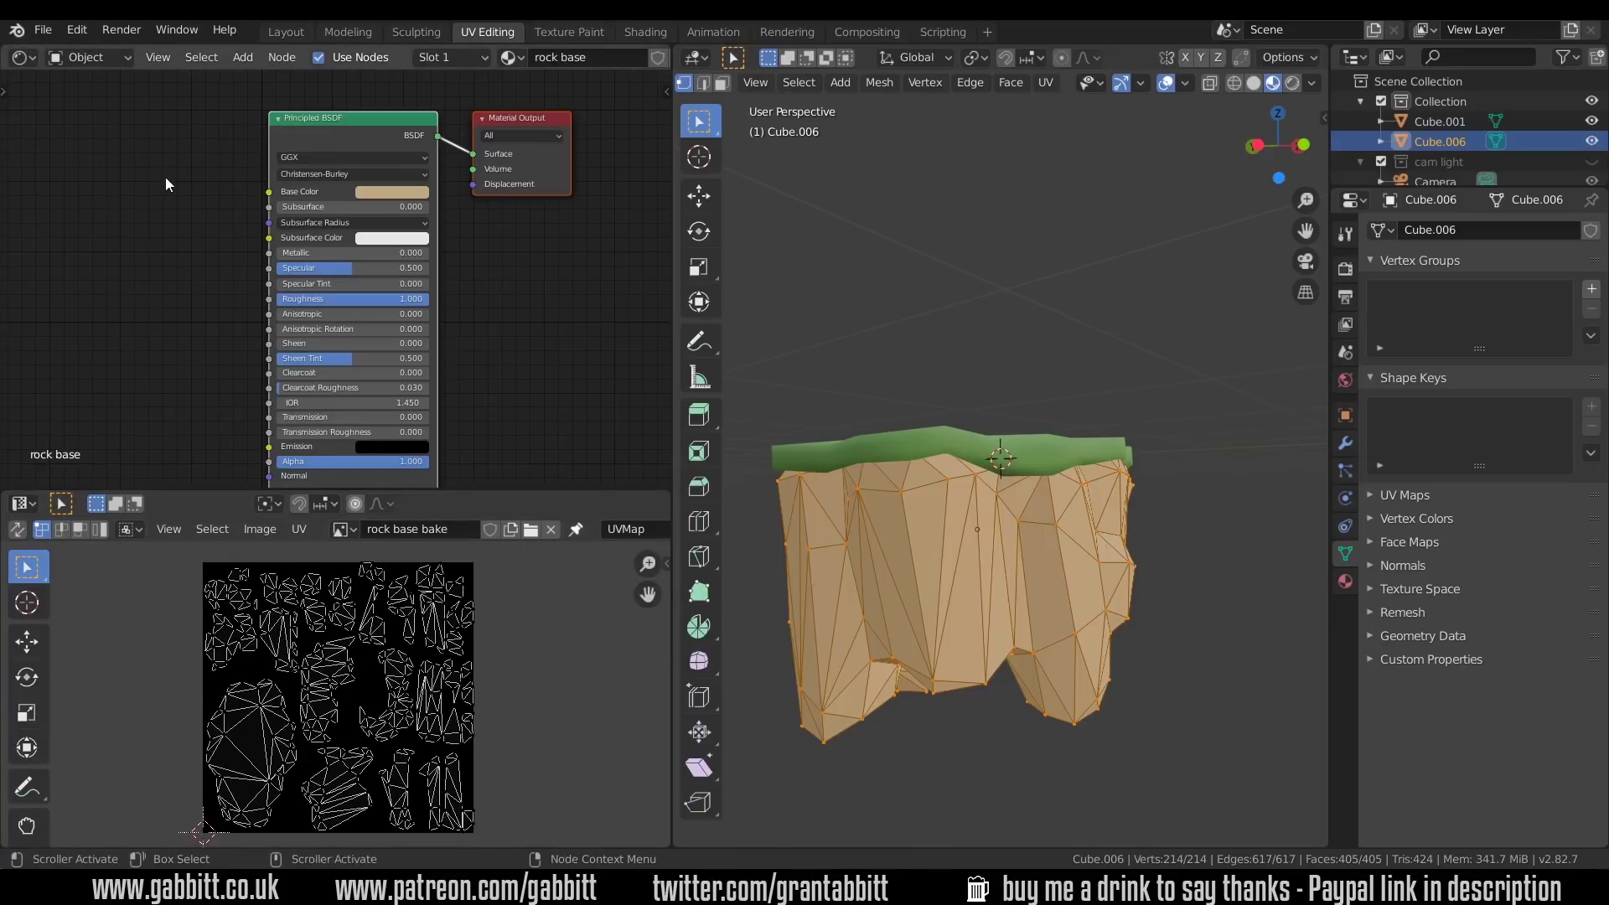
- Add an Image Texture node holding the rock base bake image to the rock base material, leaving it unconnected beside the Principled BSDF
{"action": "key", "text": "shift+a"}
{"action": "mouse_move", "coordinate": [168, 193]}
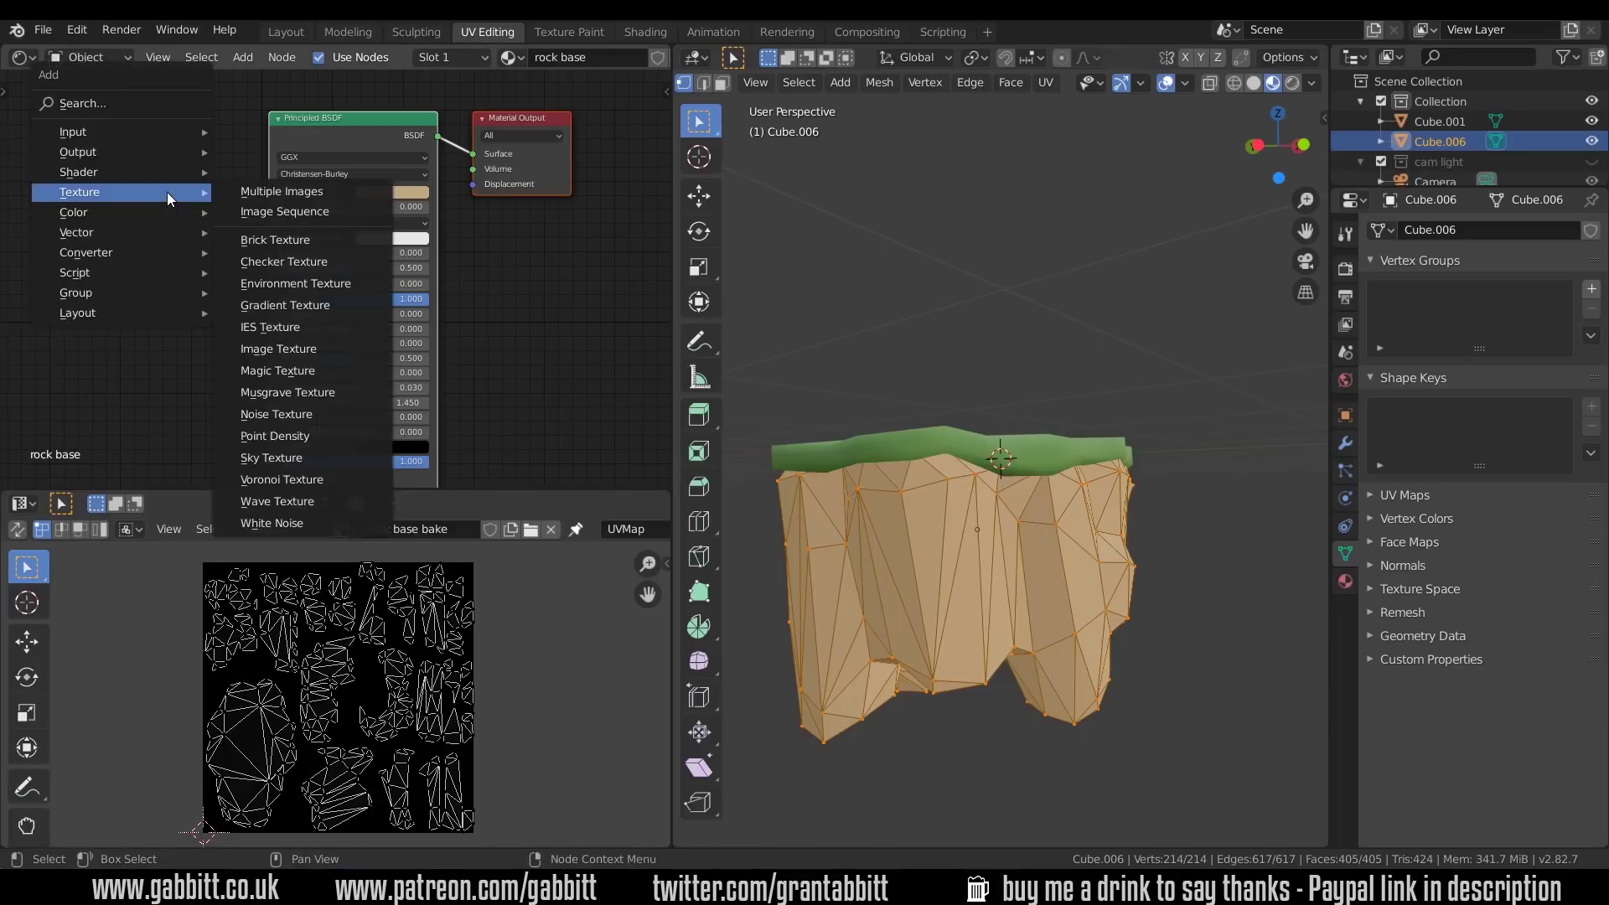
{"action": "left_click", "coordinate": [268, 348]}
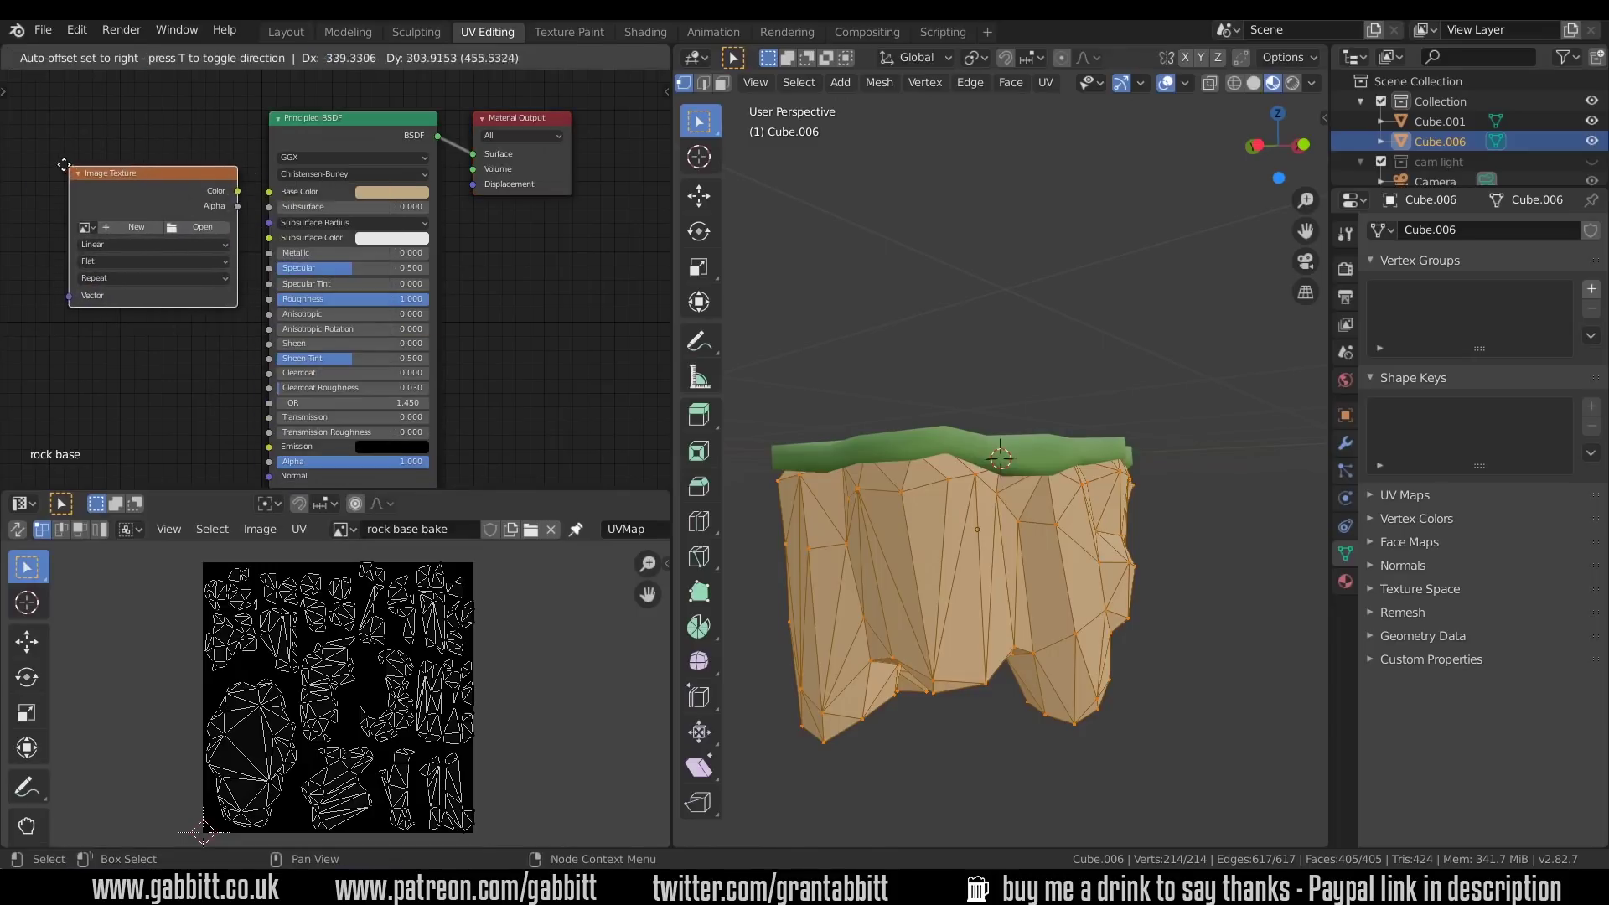
{"action": "left_click", "coordinate": [118, 228]}
{"action": "key", "text": "KP_Decimal"}
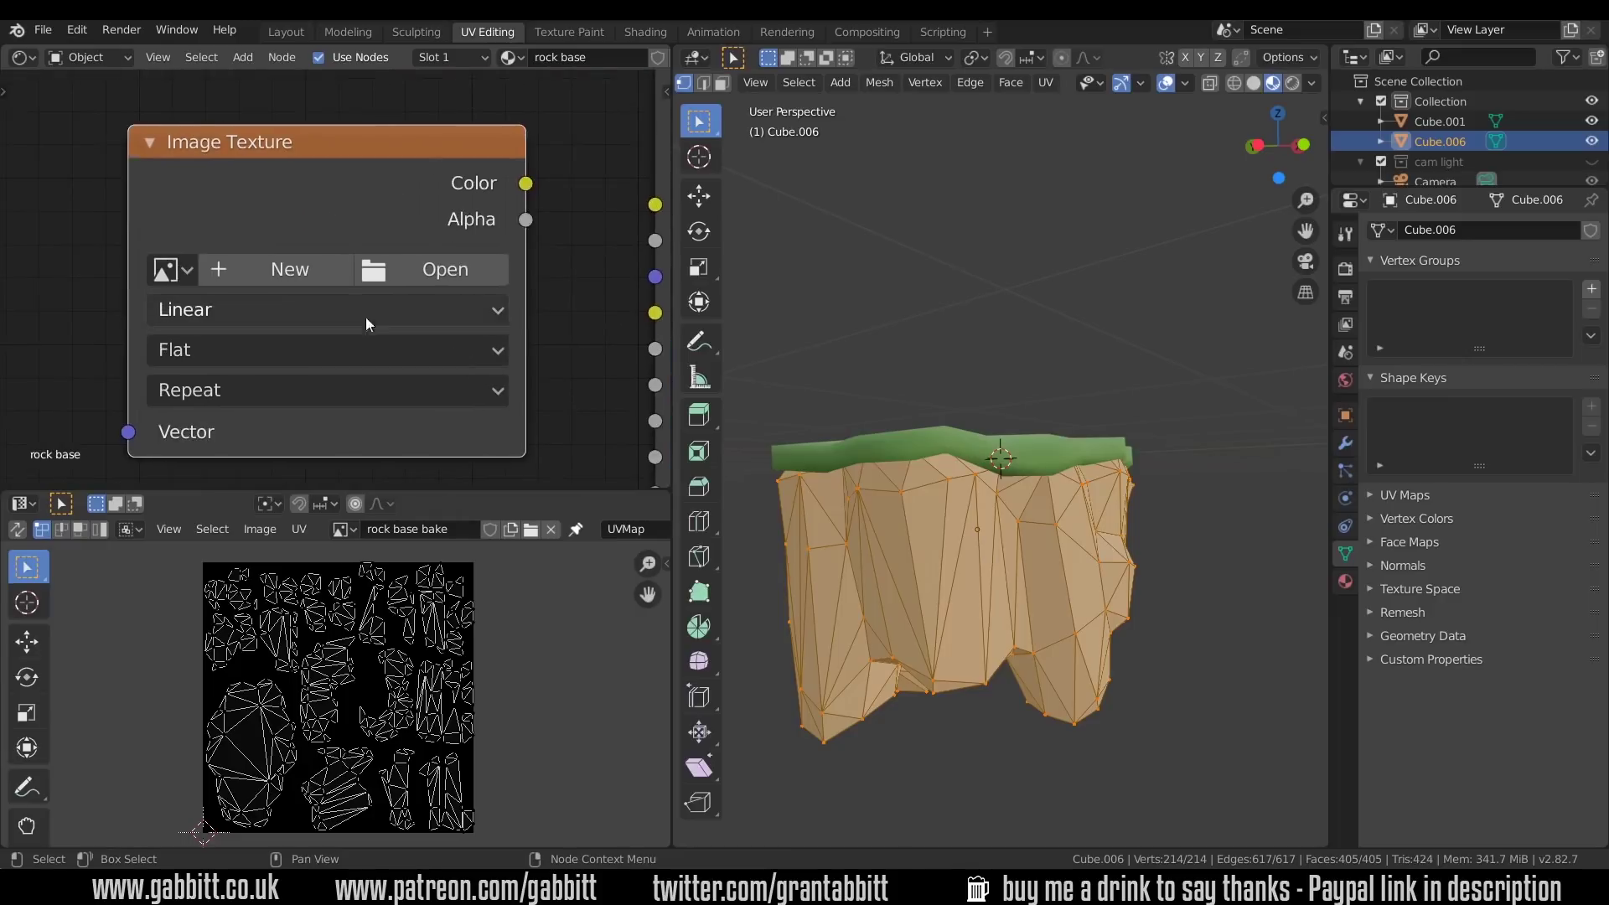
{"action": "left_click", "coordinate": [186, 272]}
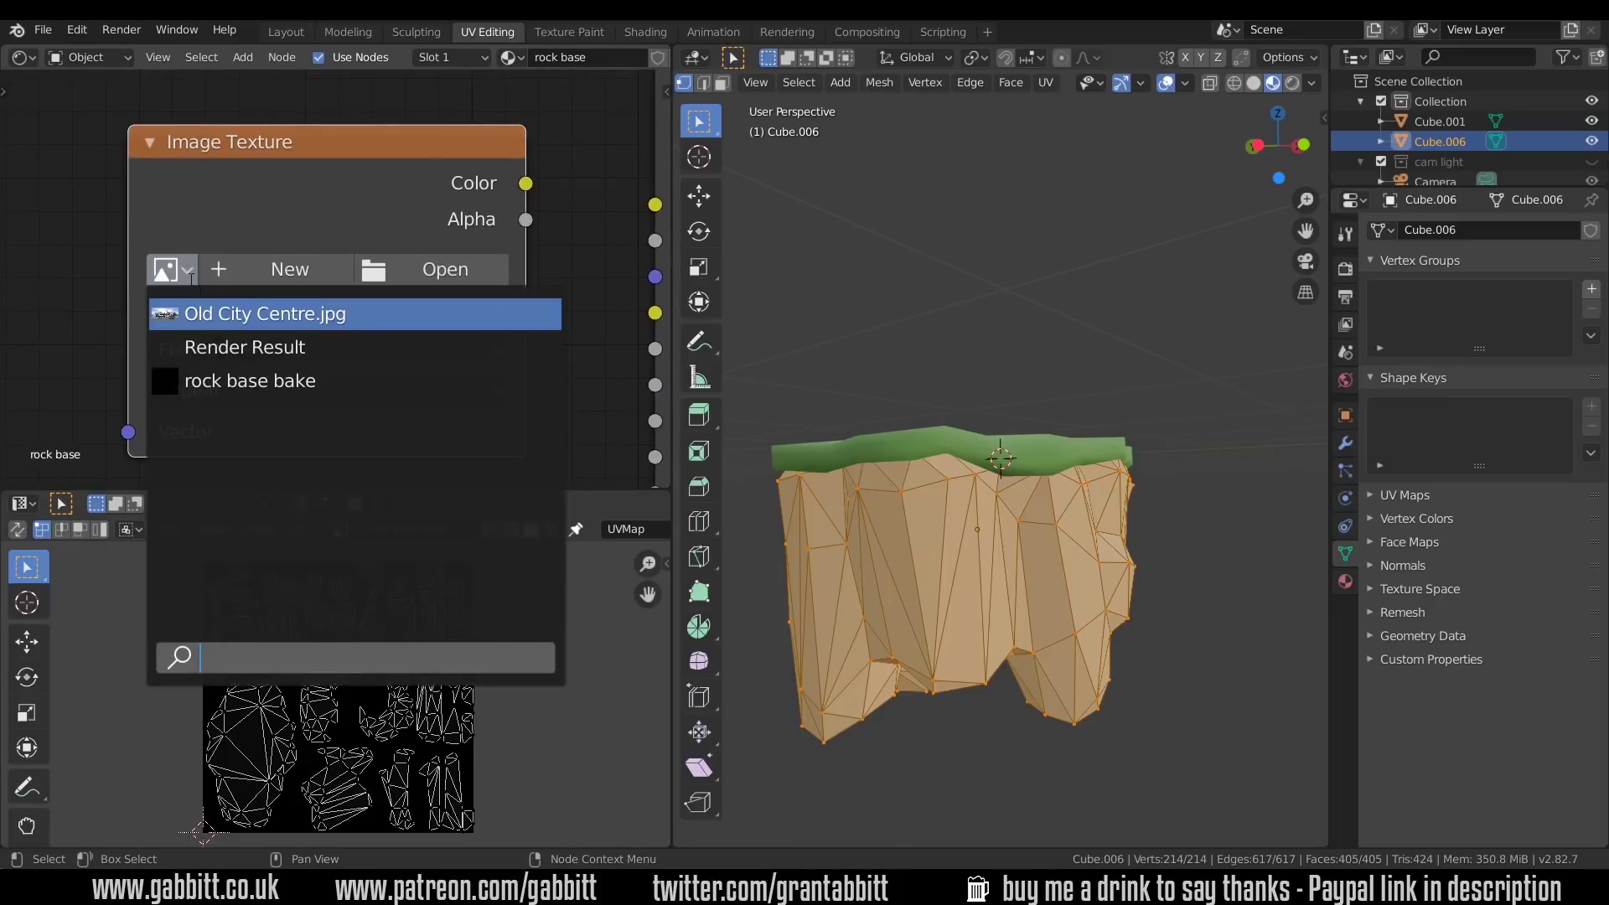
{"action": "left_click", "coordinate": [252, 381]}
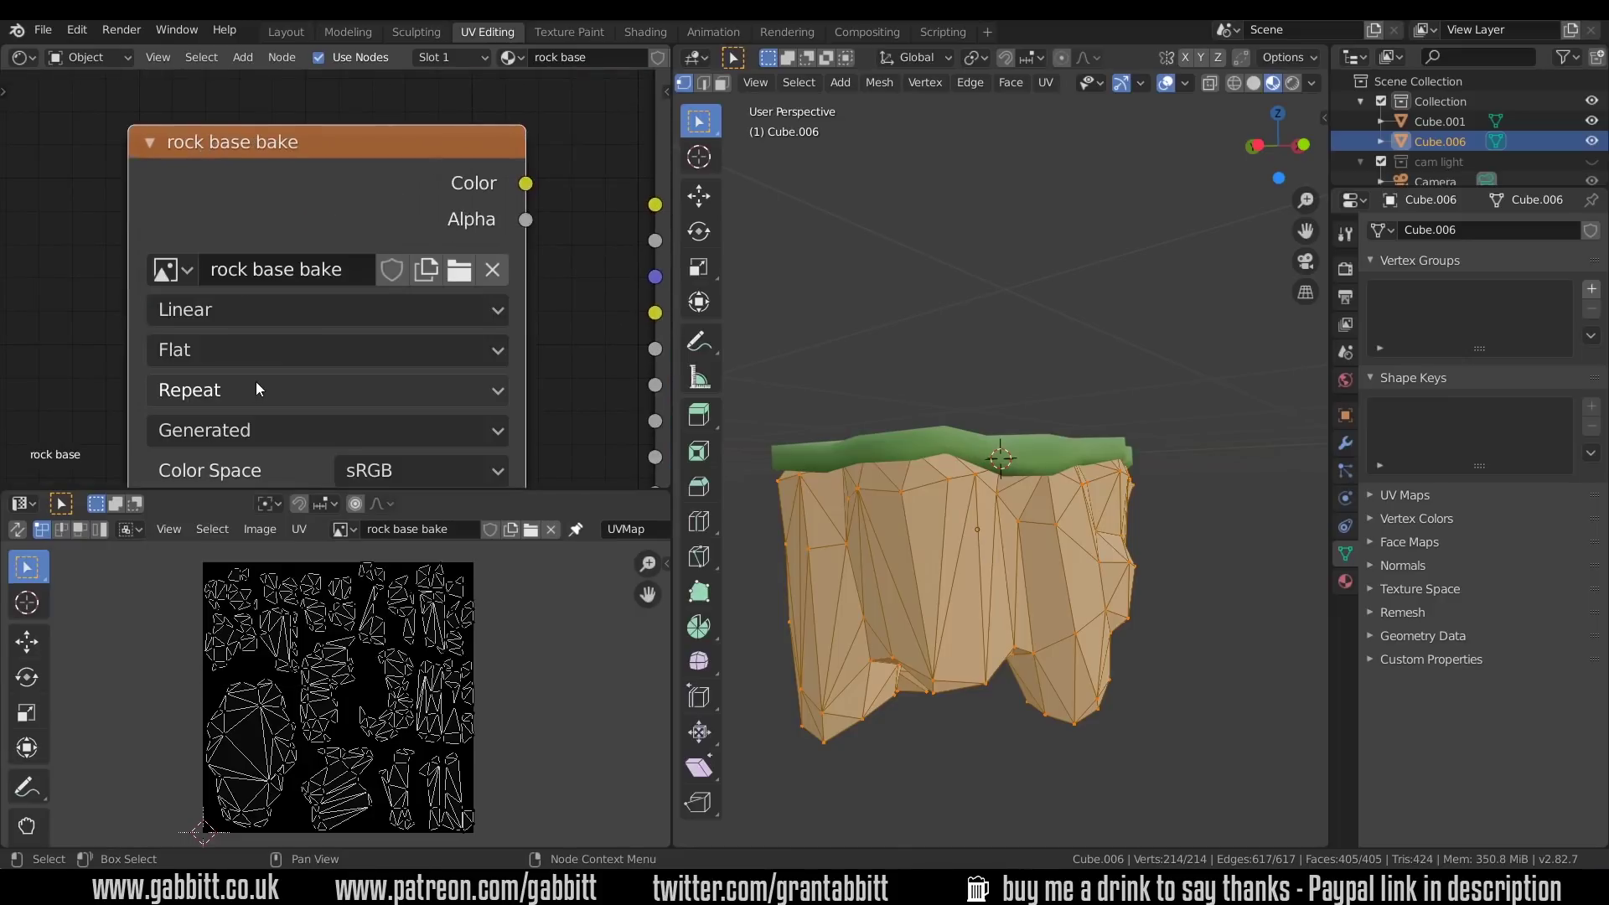
{"action": "scroll", "coordinate": [461, 295], "scroll_direction": "down", "scroll_amount": 4}
{"action": "middle_click_drag", "start_coordinate": [317, 218], "coordinate": [338, 283]}
{"action": "left_click_drag", "start_coordinate": [230, 223], "coordinate": [186, 191]}
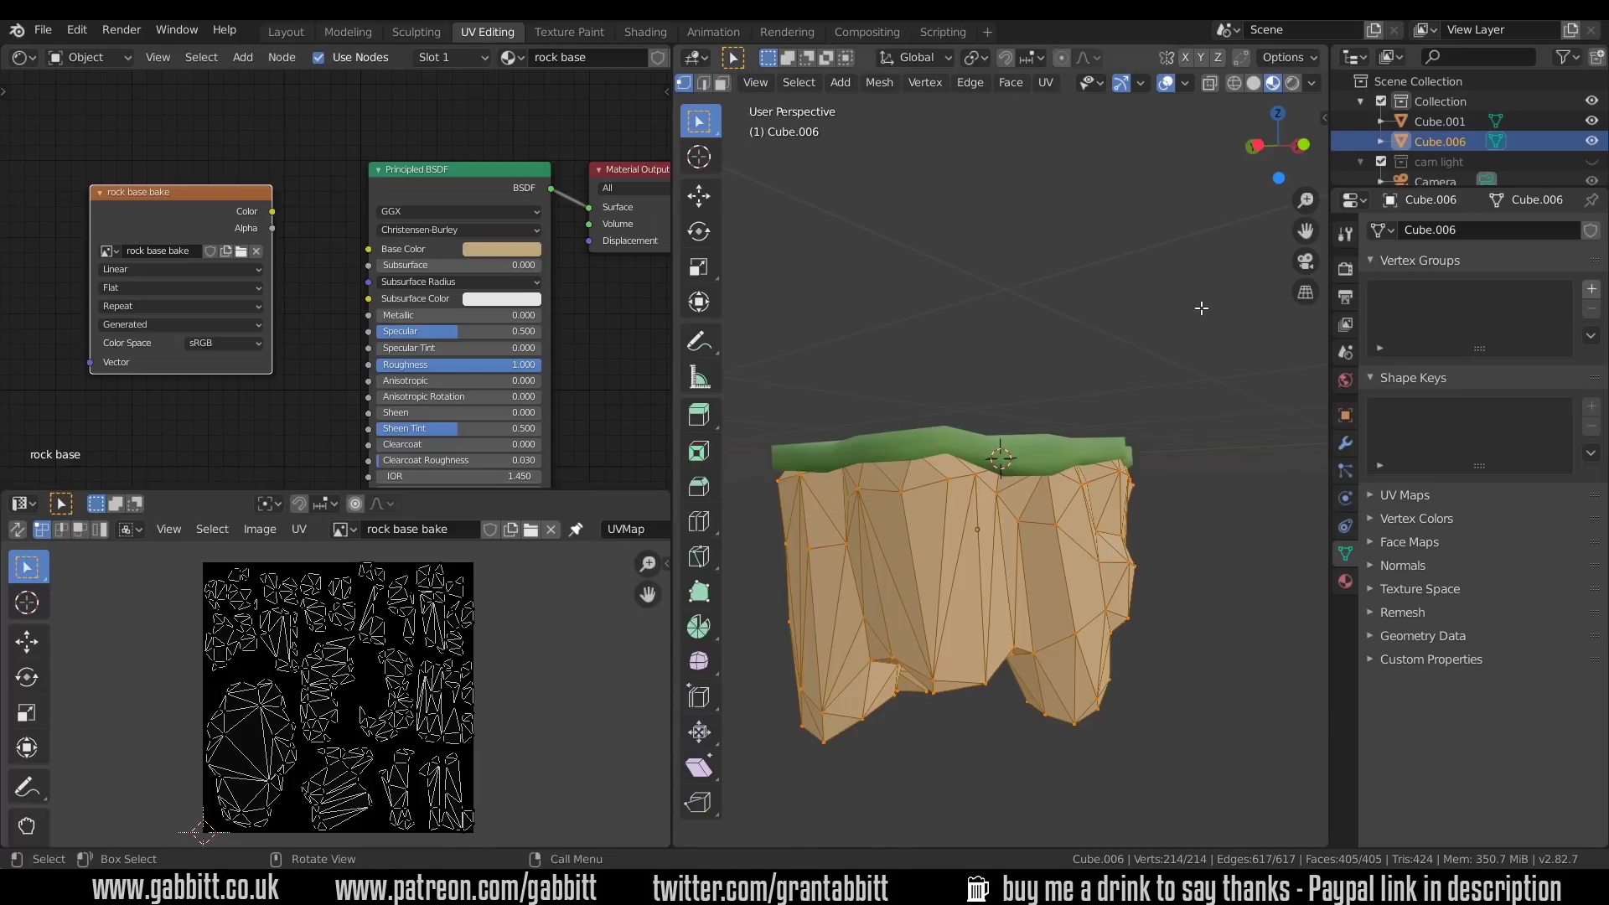
- Set the render engine to Cycles and the render device to GPU Compute
{"action": "left_click", "coordinate": [1345, 270]}
{"action": "left_click", "coordinate": [1507, 235]}
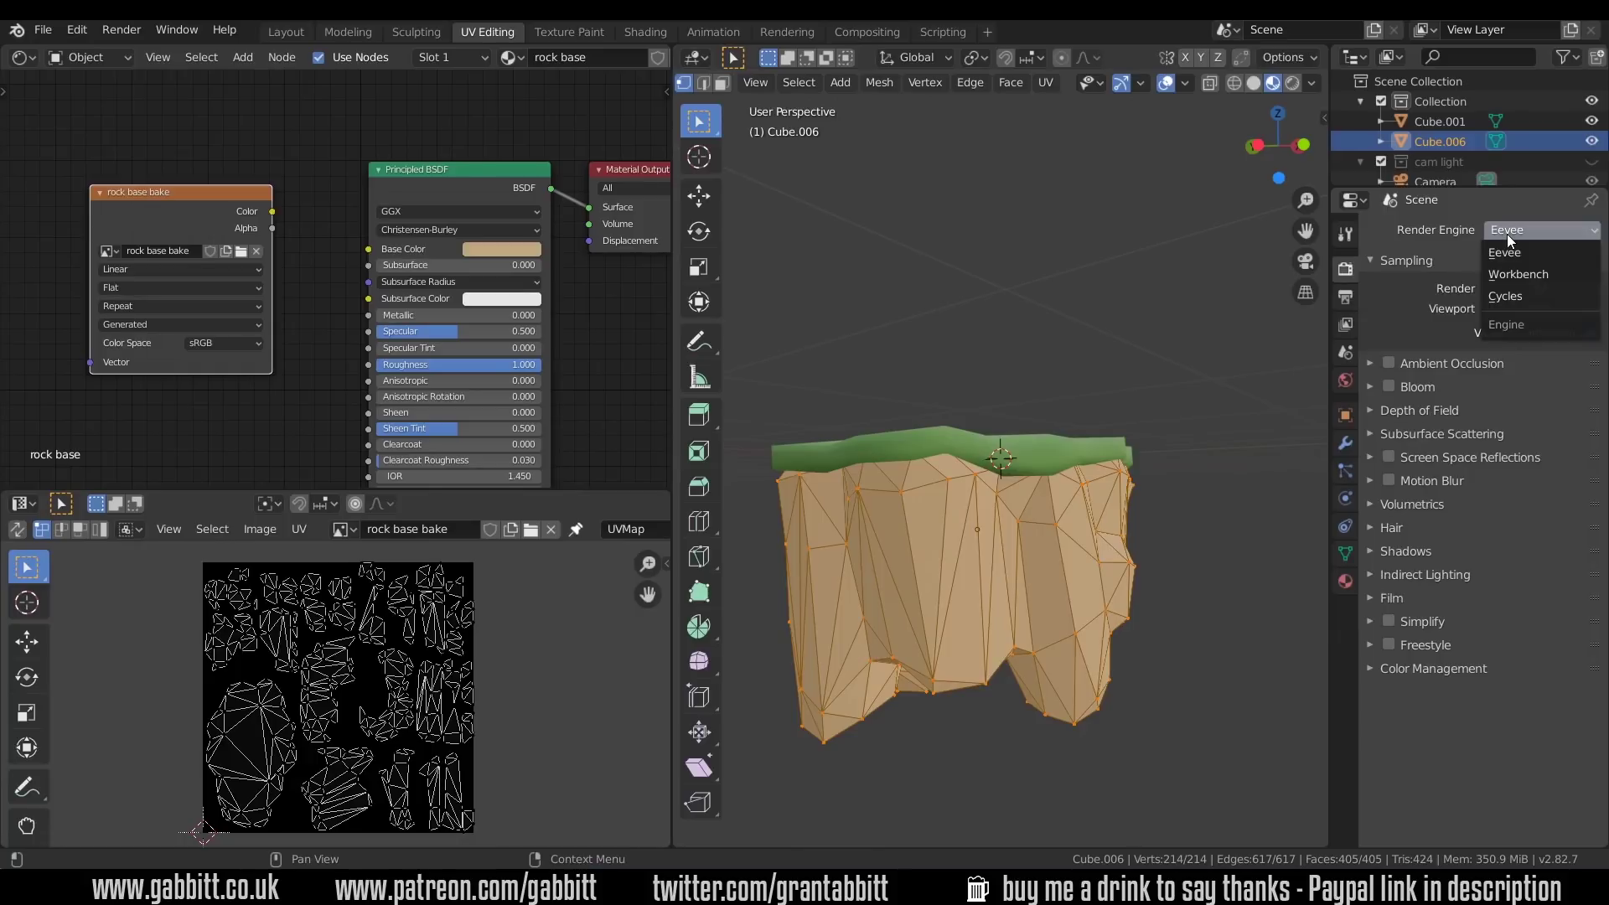
{"action": "left_click", "coordinate": [1524, 279]}
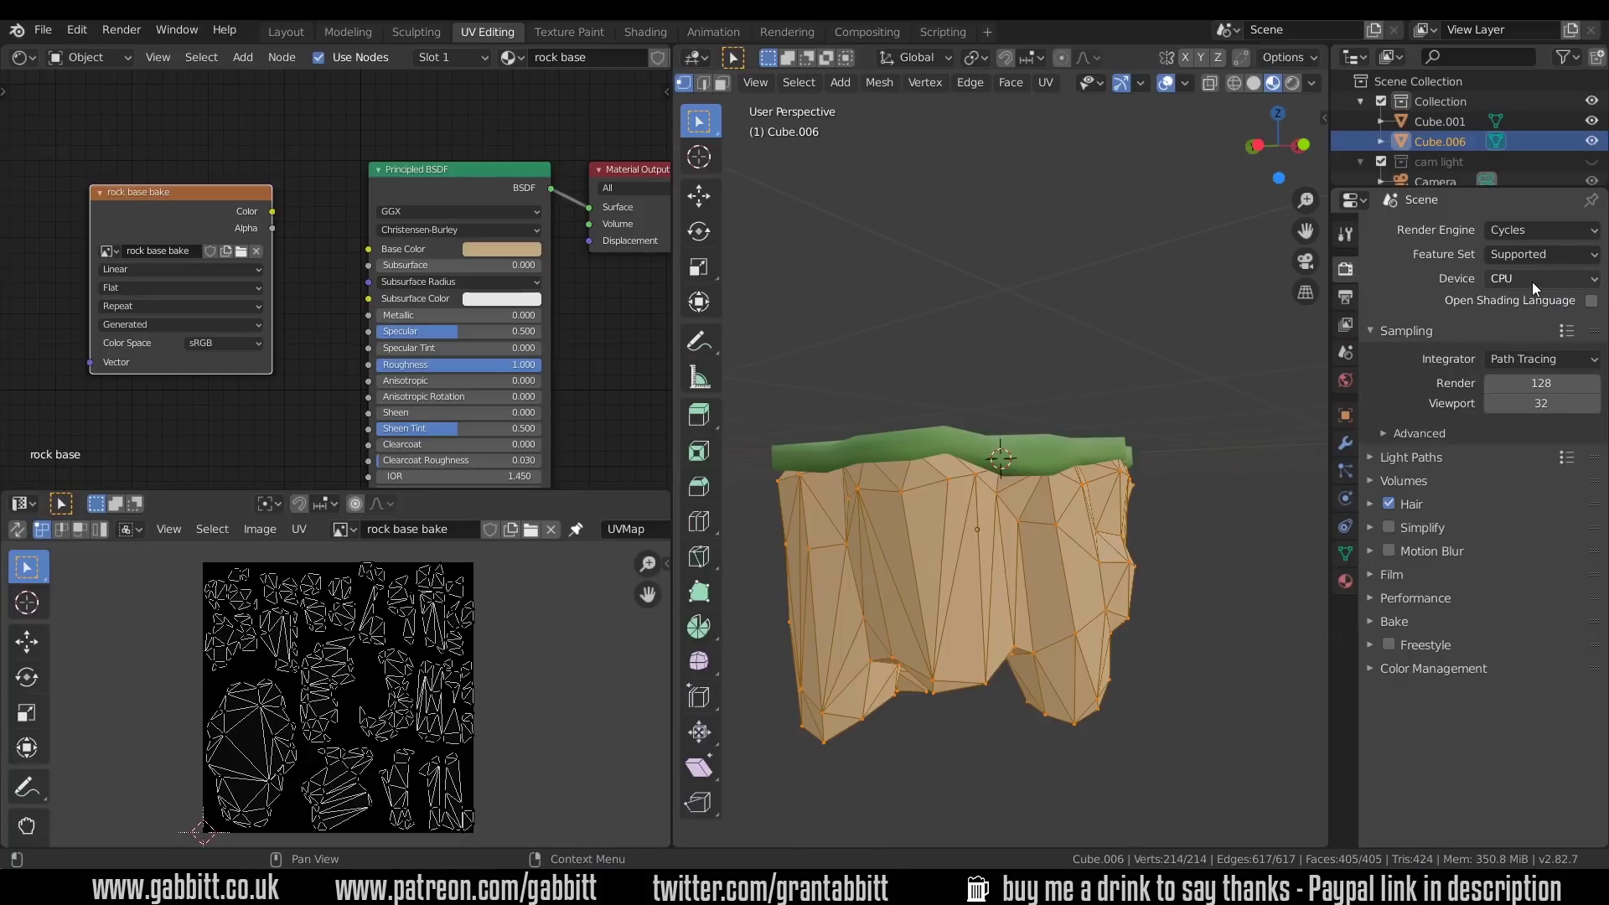
{"action": "left_click", "coordinate": [1532, 282]}
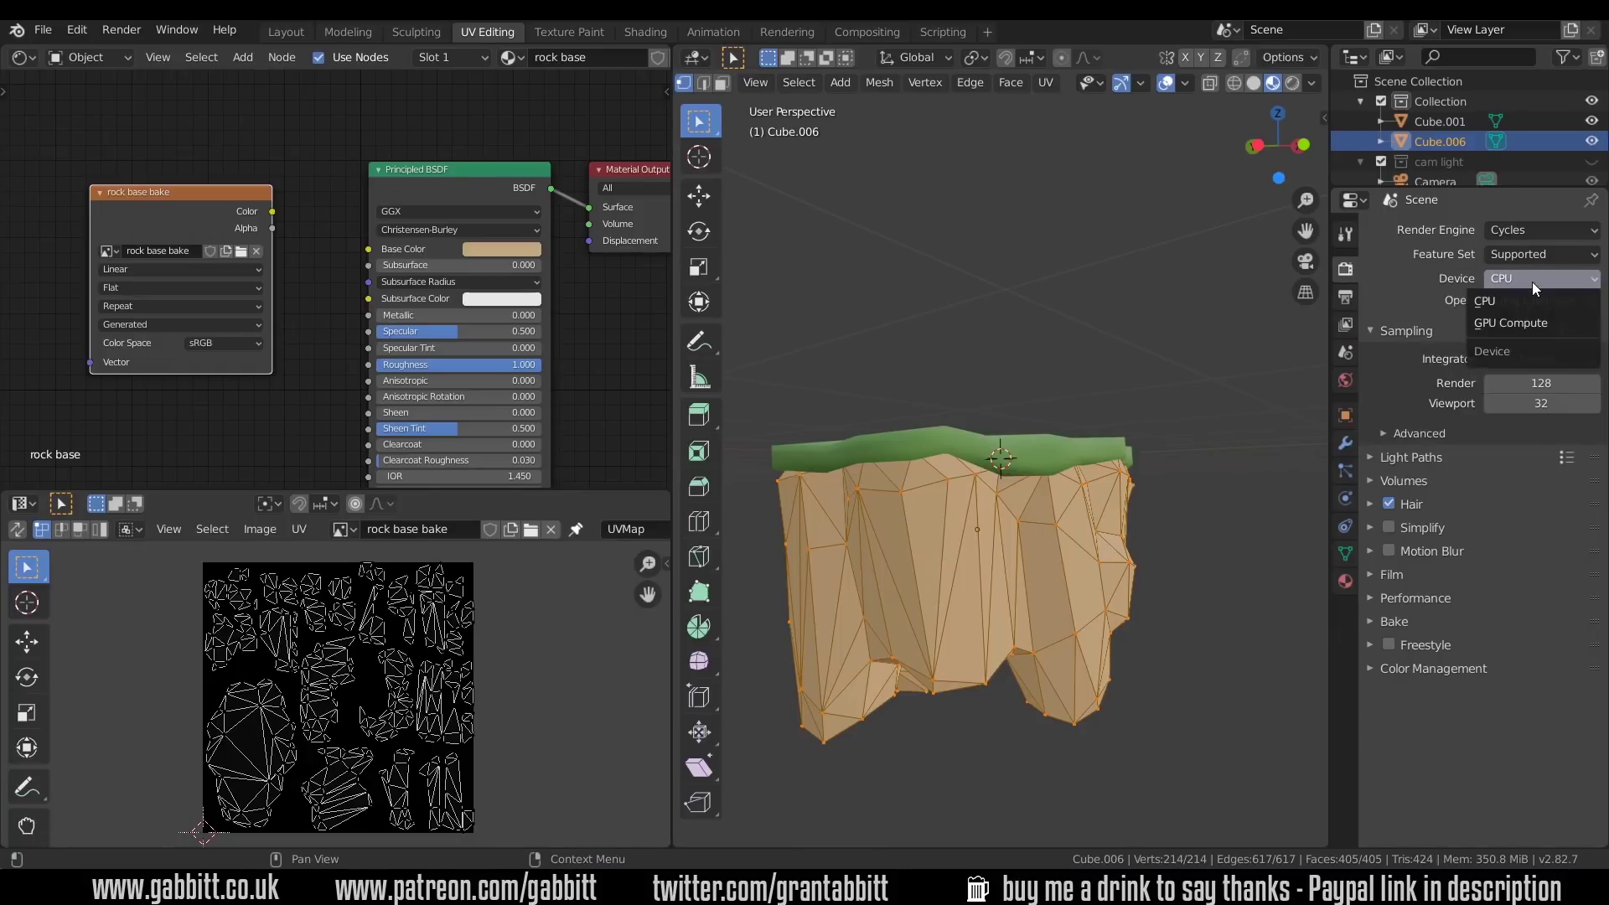
{"action": "left_click", "coordinate": [1516, 324]}
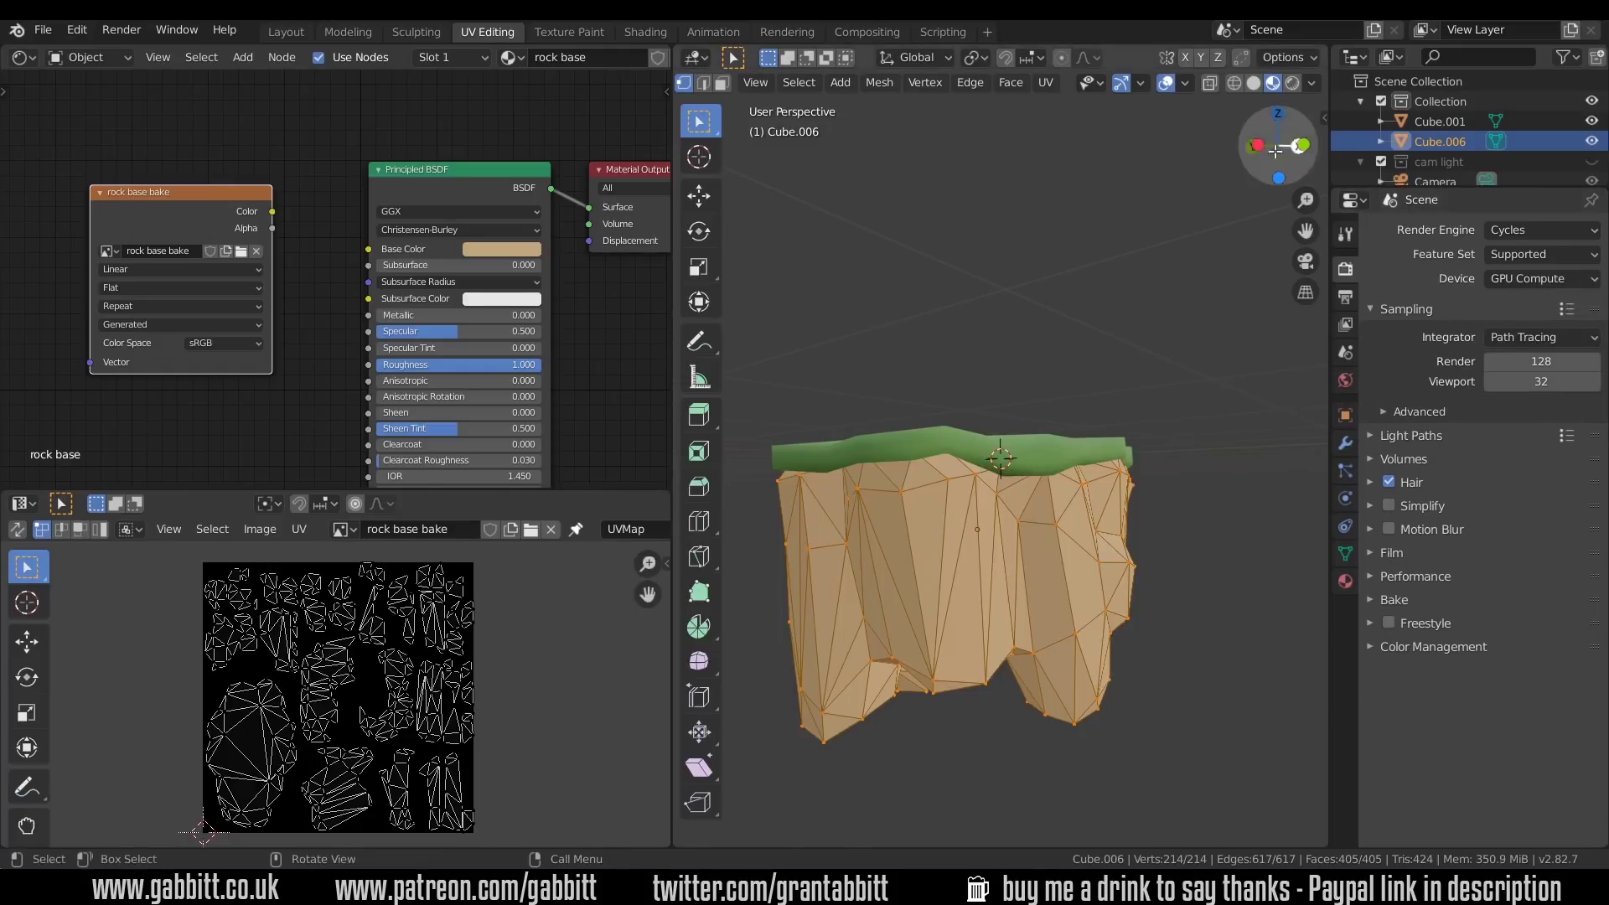
- Show the island with Rendered shading and overlays on, and return the rock base to Object Mode
{"action": "left_click", "coordinate": [1291, 83]}
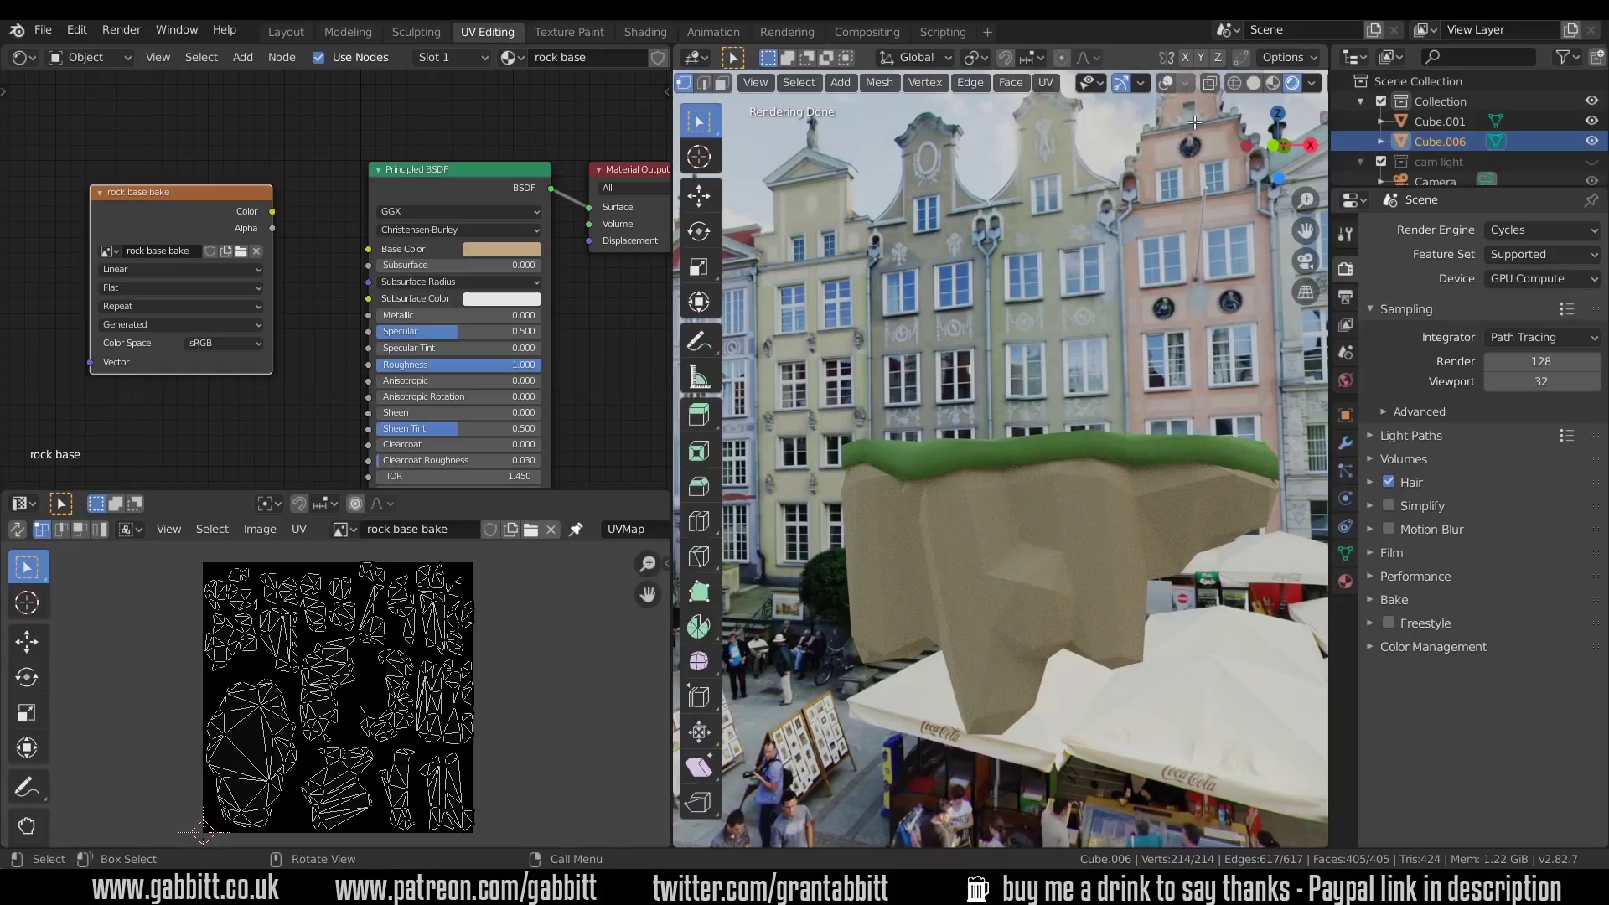
{"action": "left_click", "coordinate": [1165, 84]}
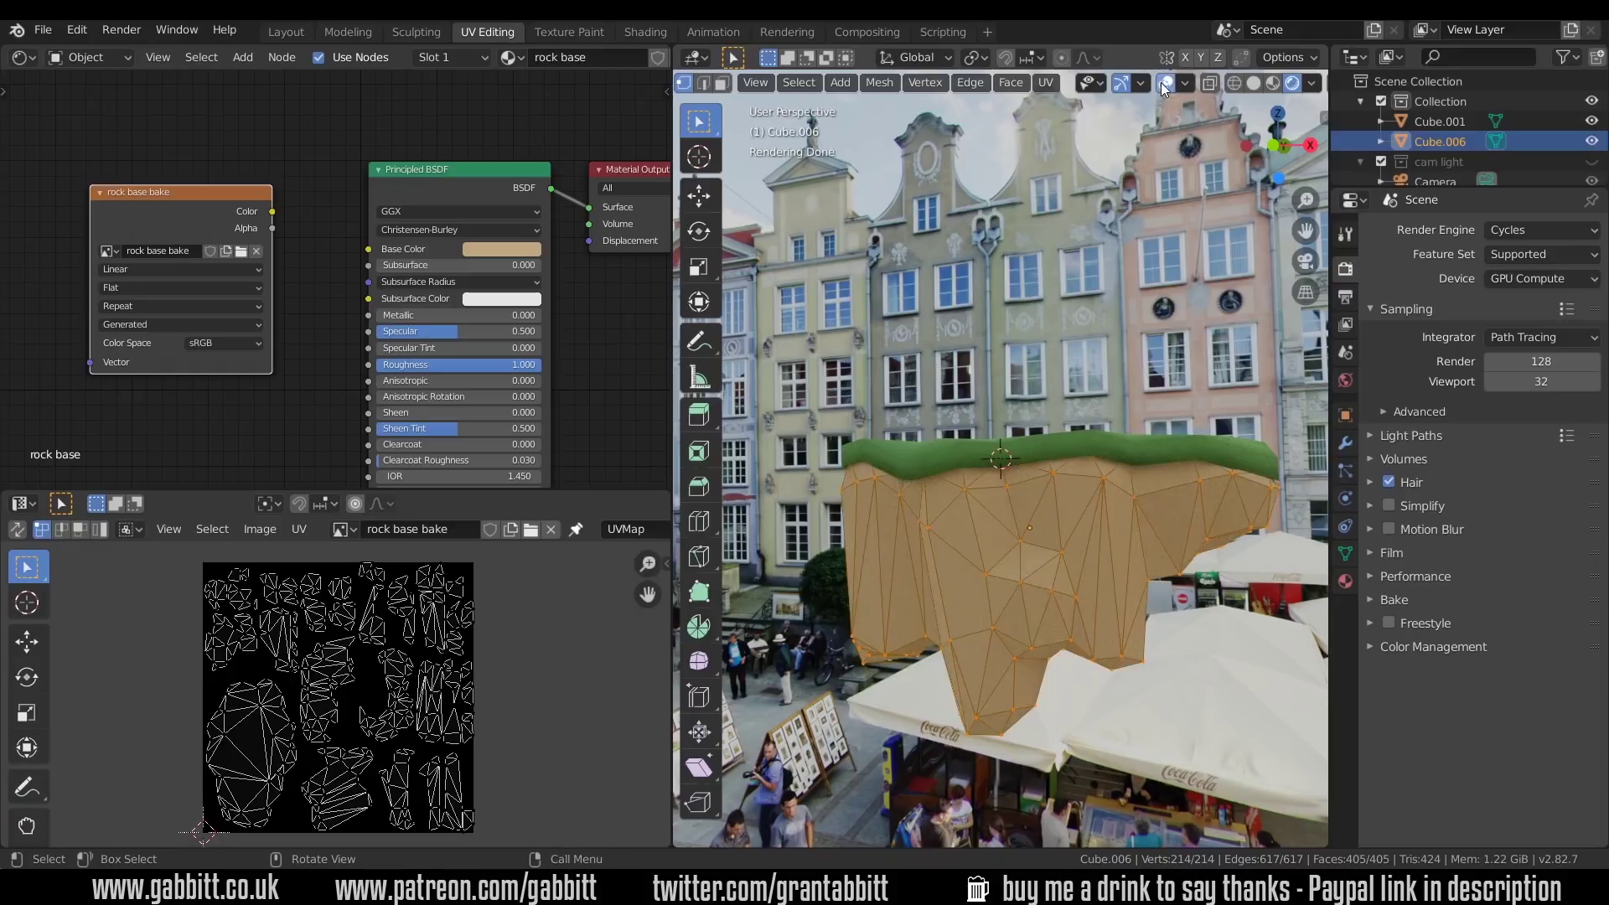
{"action": "key", "text": "Tab"}
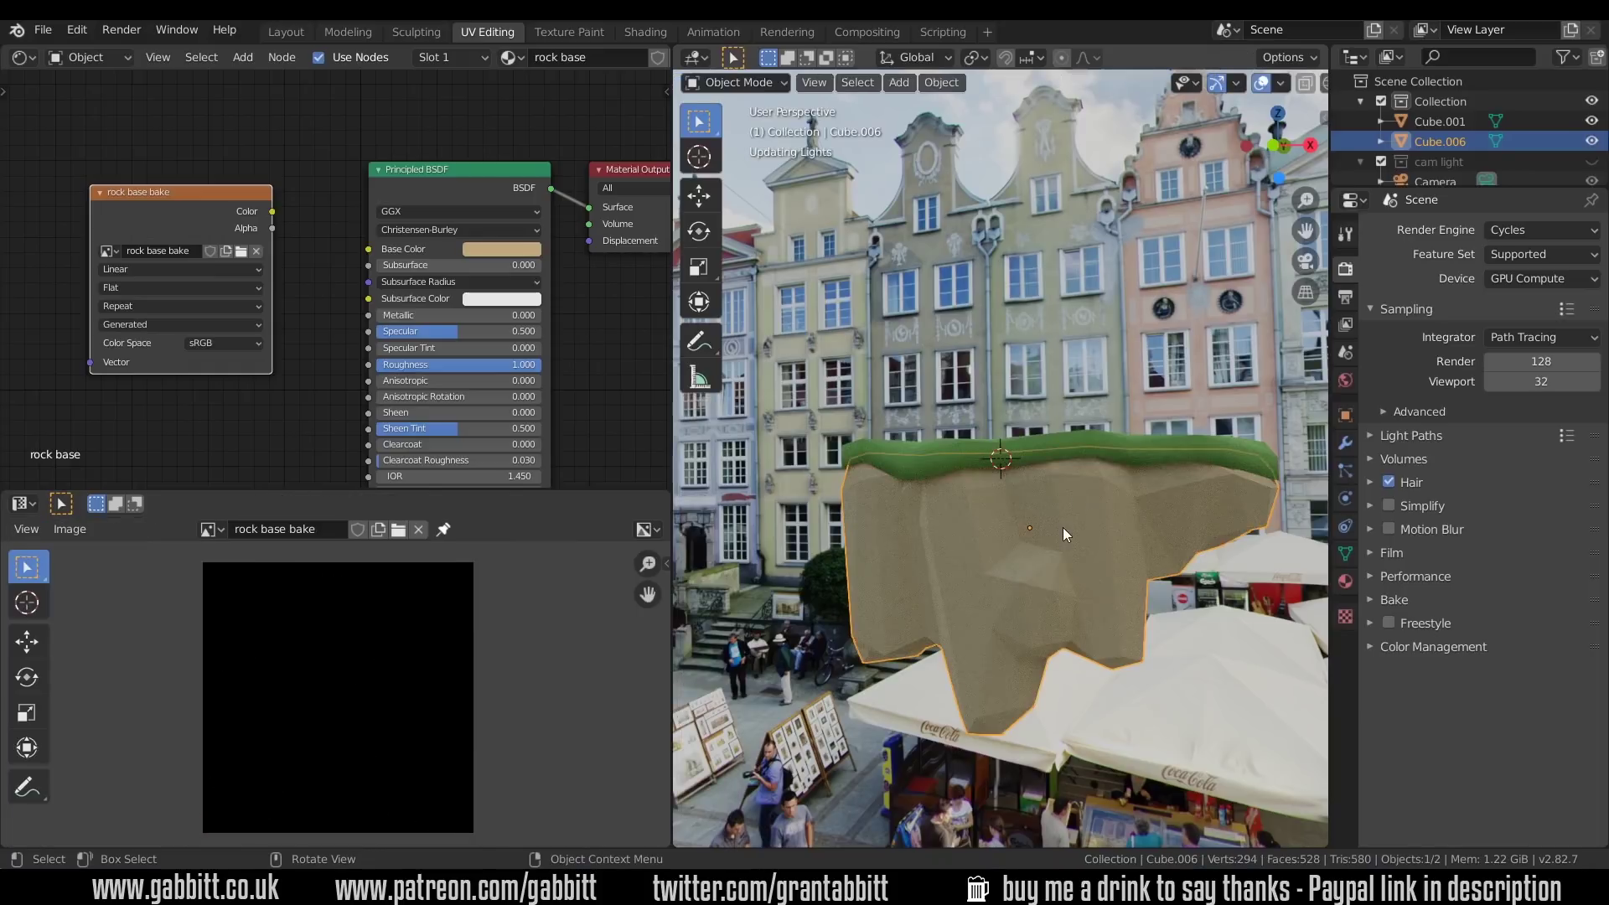
- Try smooth shading on the rock base and restore its flat shading
{"action": "right_click", "coordinate": [1063, 528]}
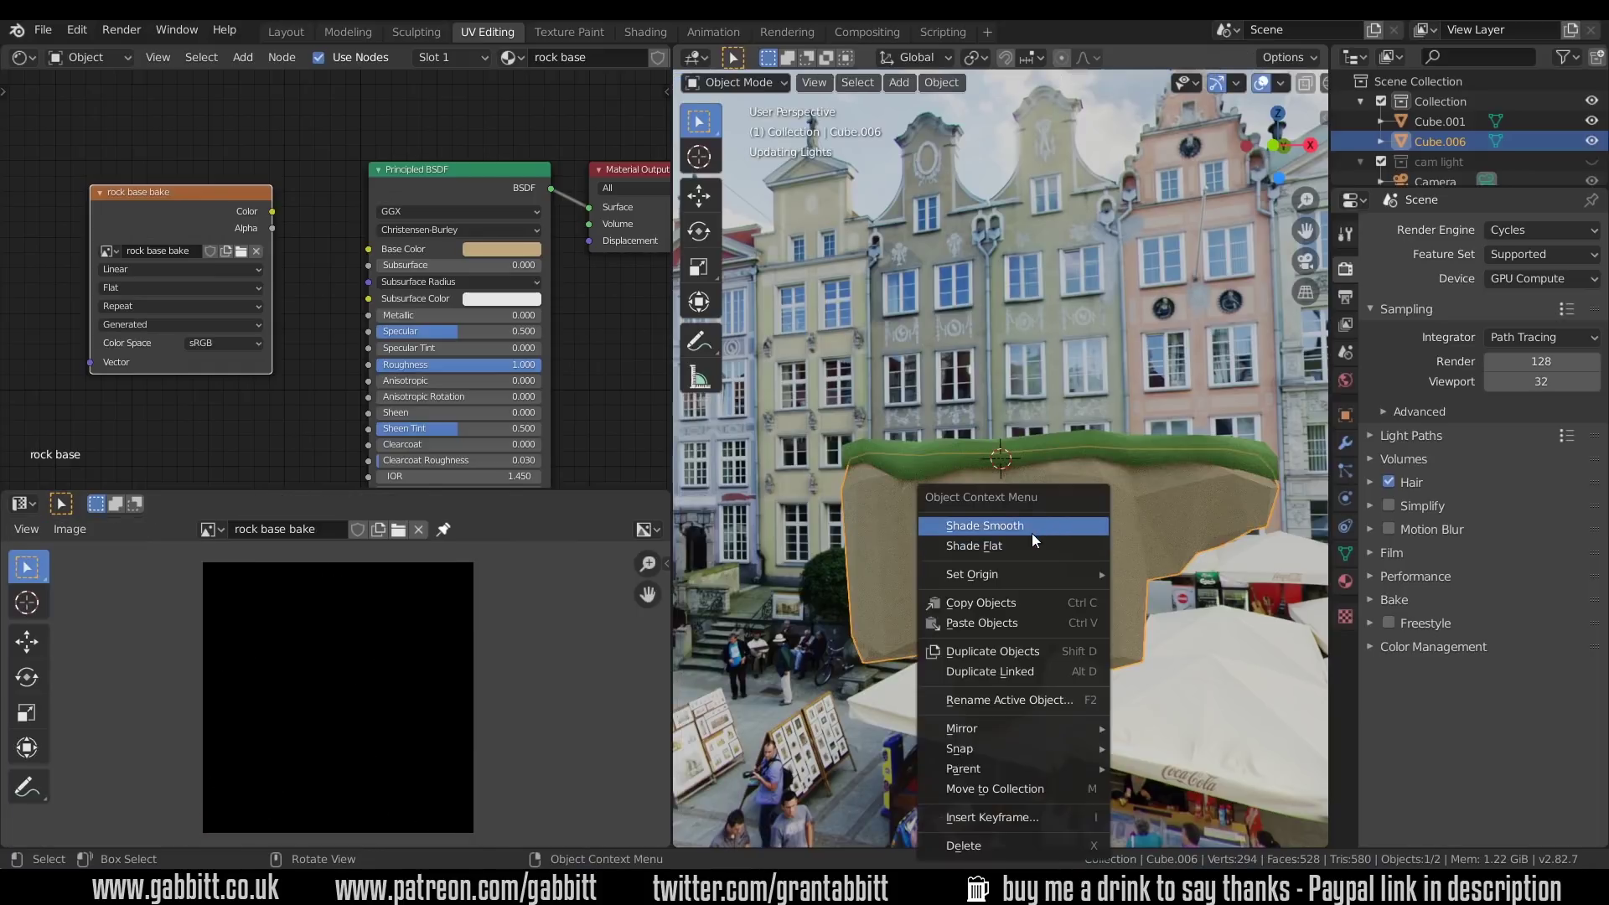
{"action": "left_click", "coordinate": [1032, 535]}
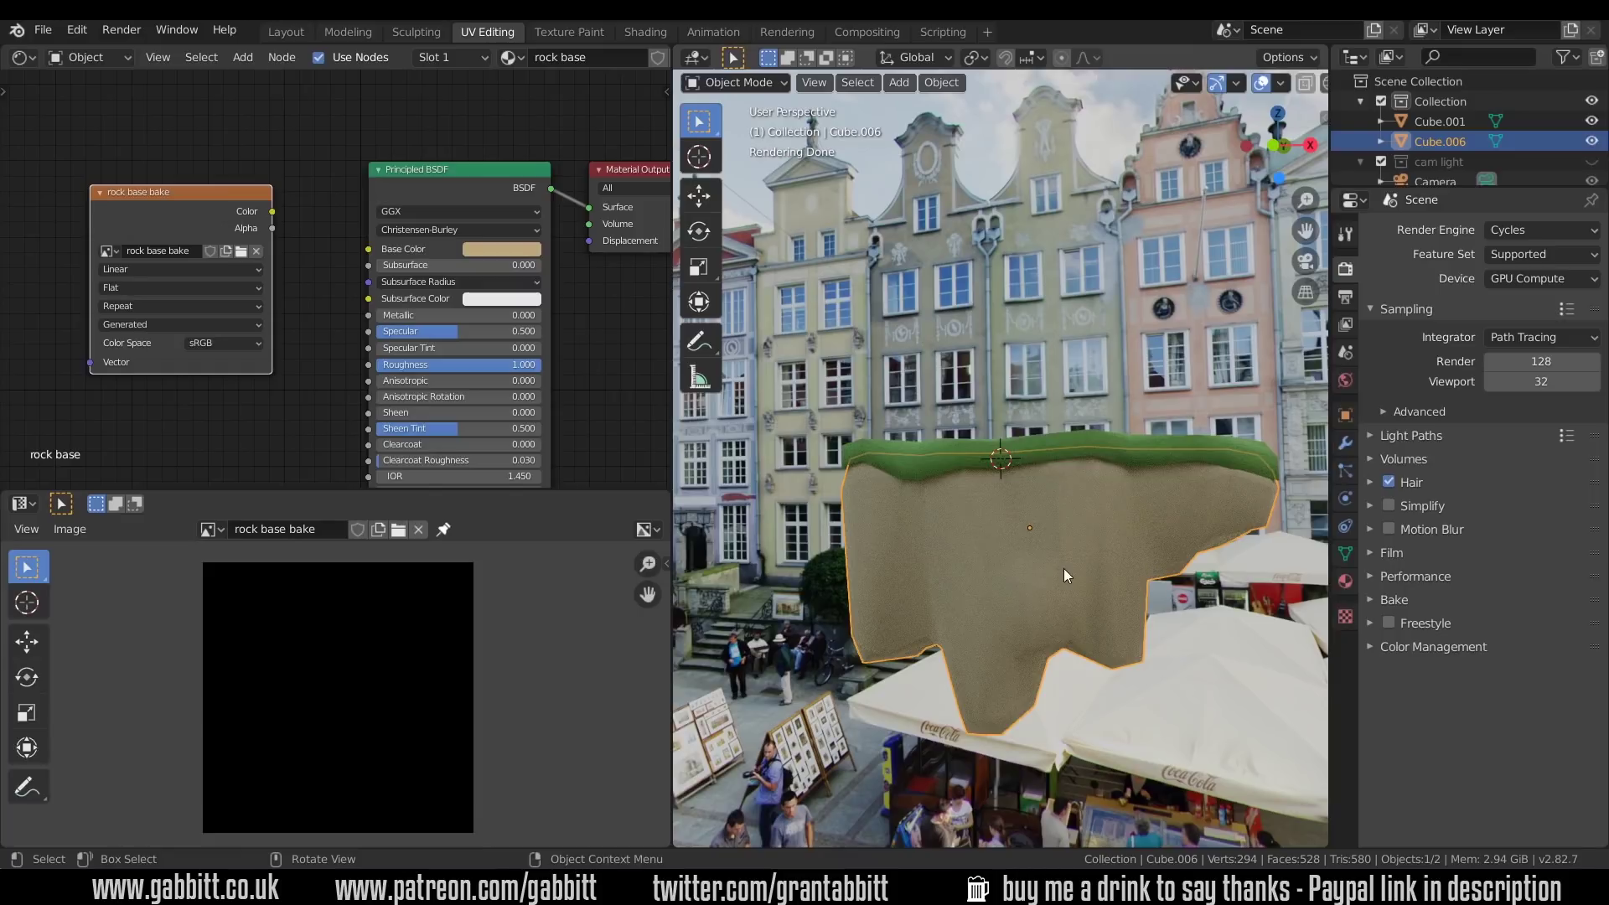
{"action": "right_click", "coordinate": [1044, 537]}
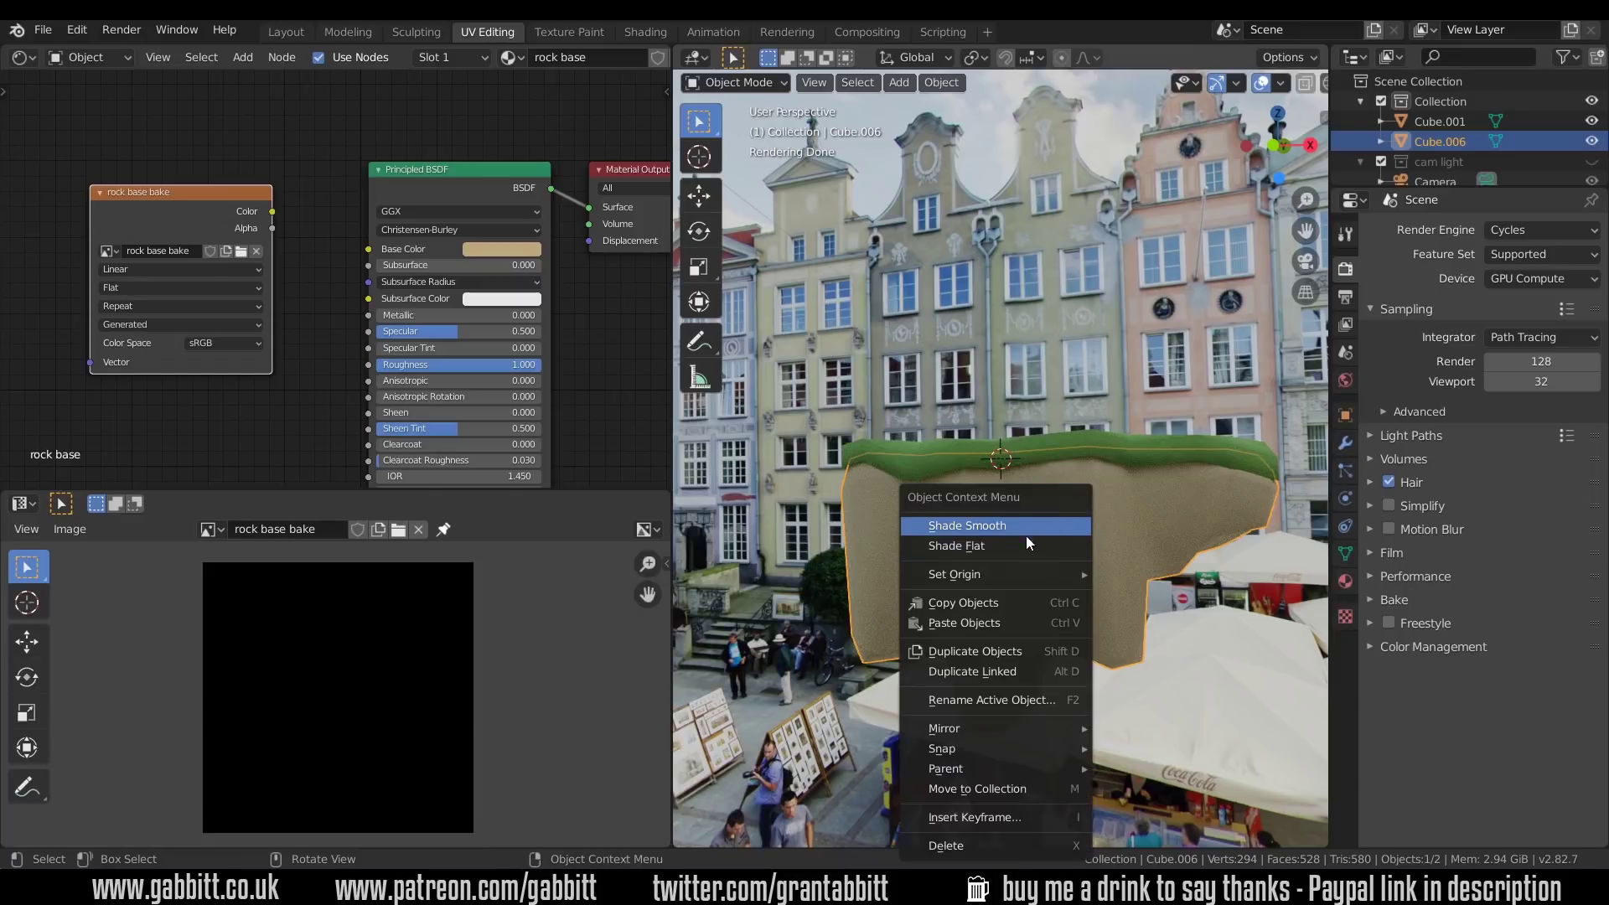
{"action": "left_click", "coordinate": [1027, 537]}
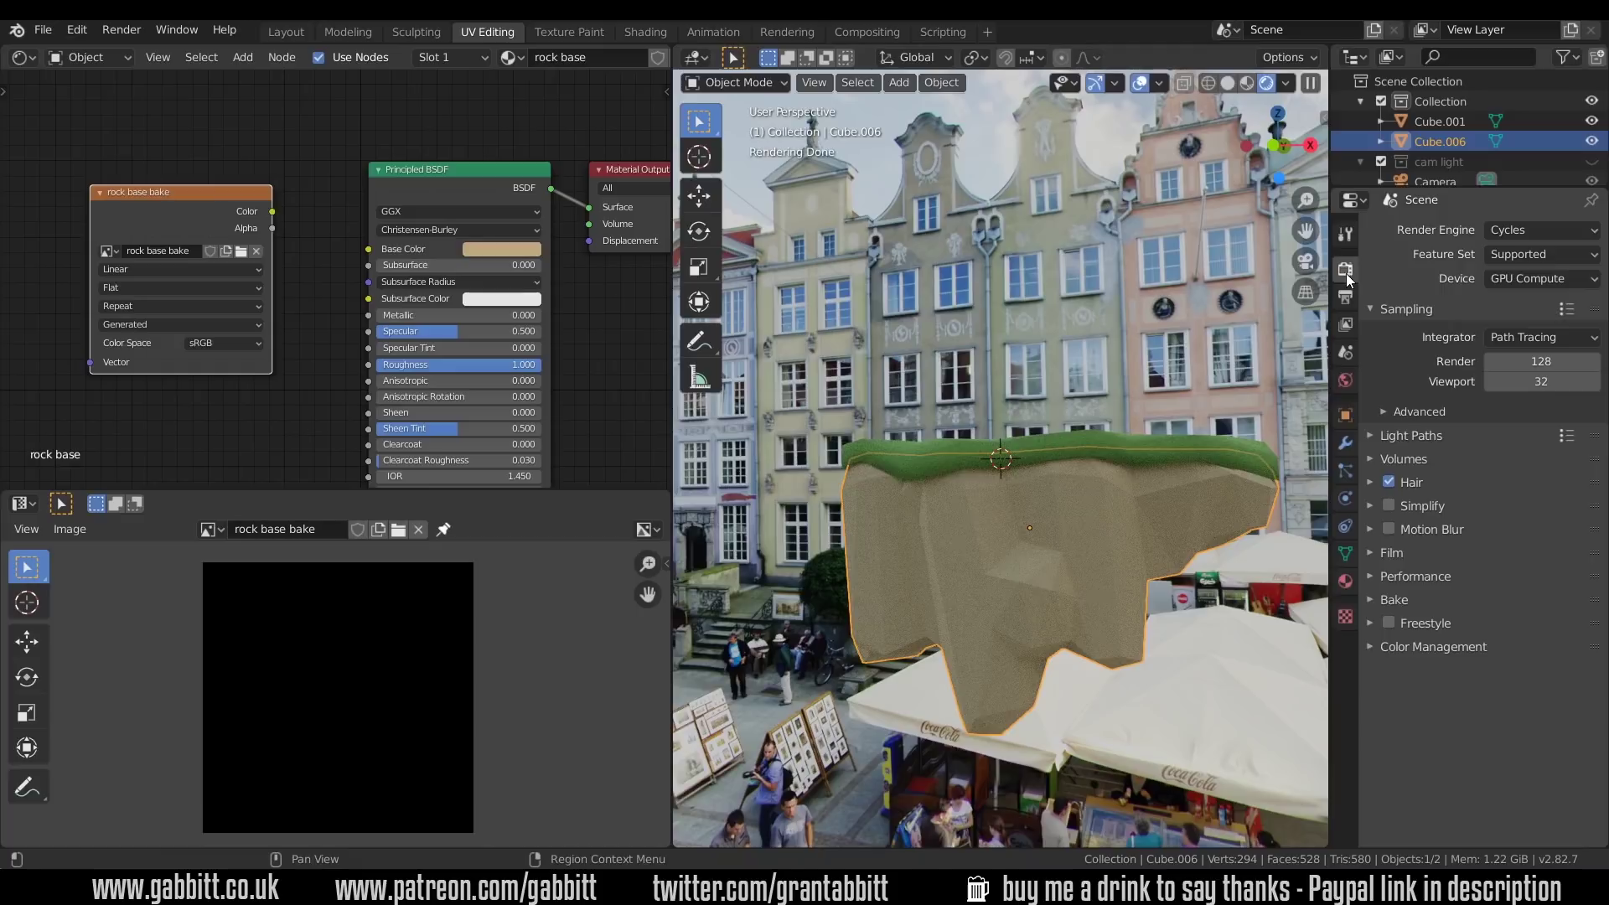
- Bake the rock base into the rock base bake image using the Diffuse bake type, keeping its Image Texture node selected
{"action": "left_click", "coordinate": [1400, 601]}
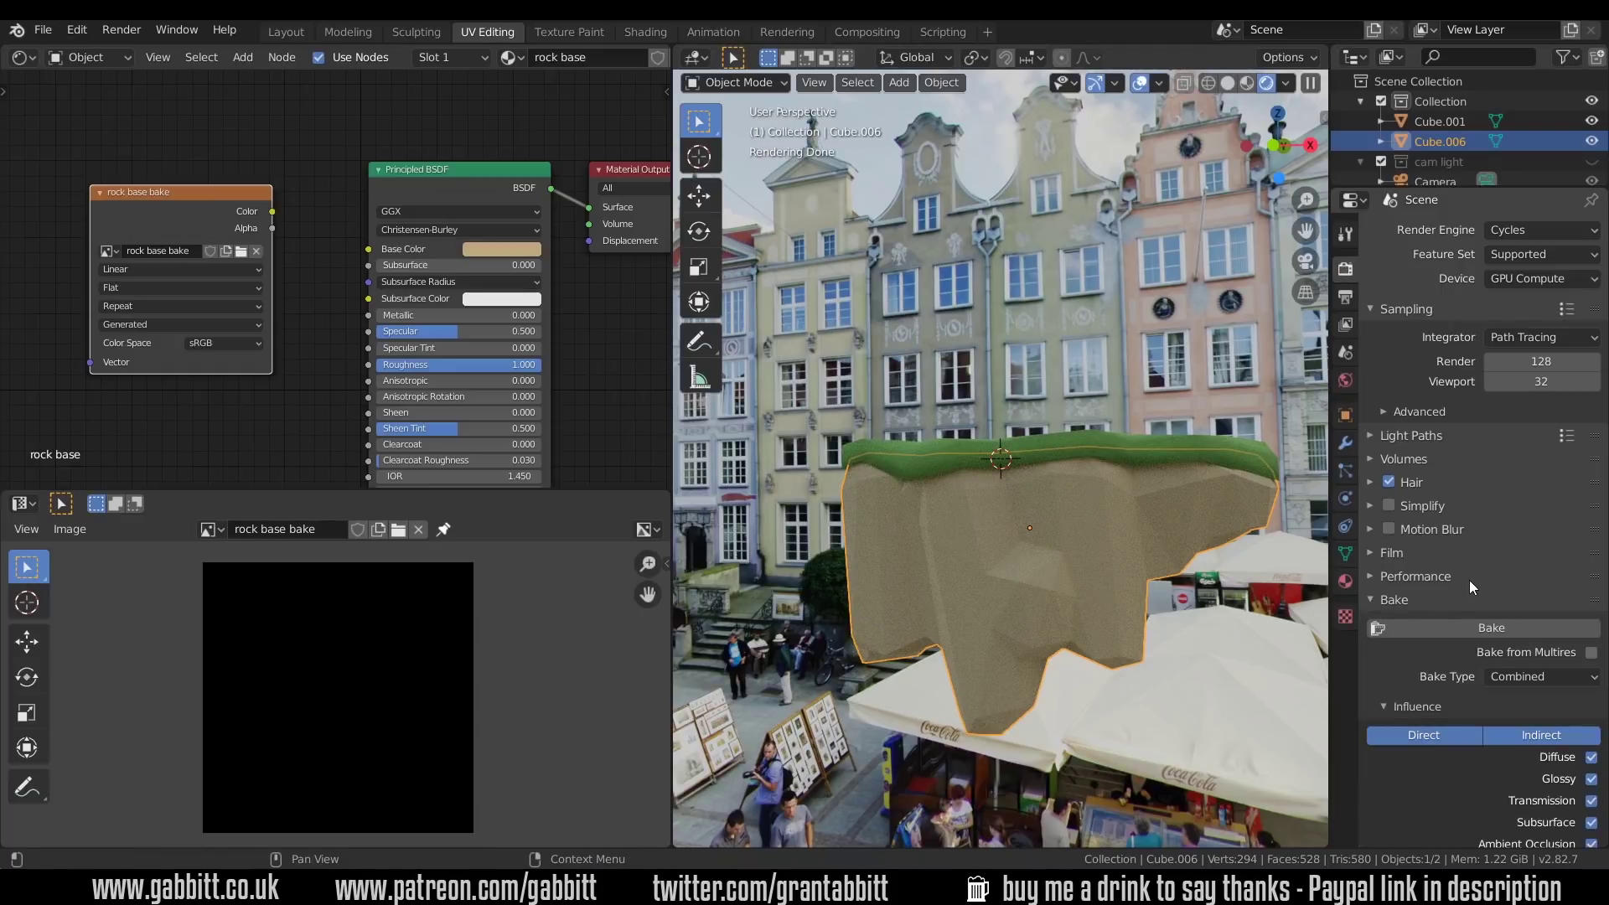
{"action": "left_click", "coordinate": [1527, 673]}
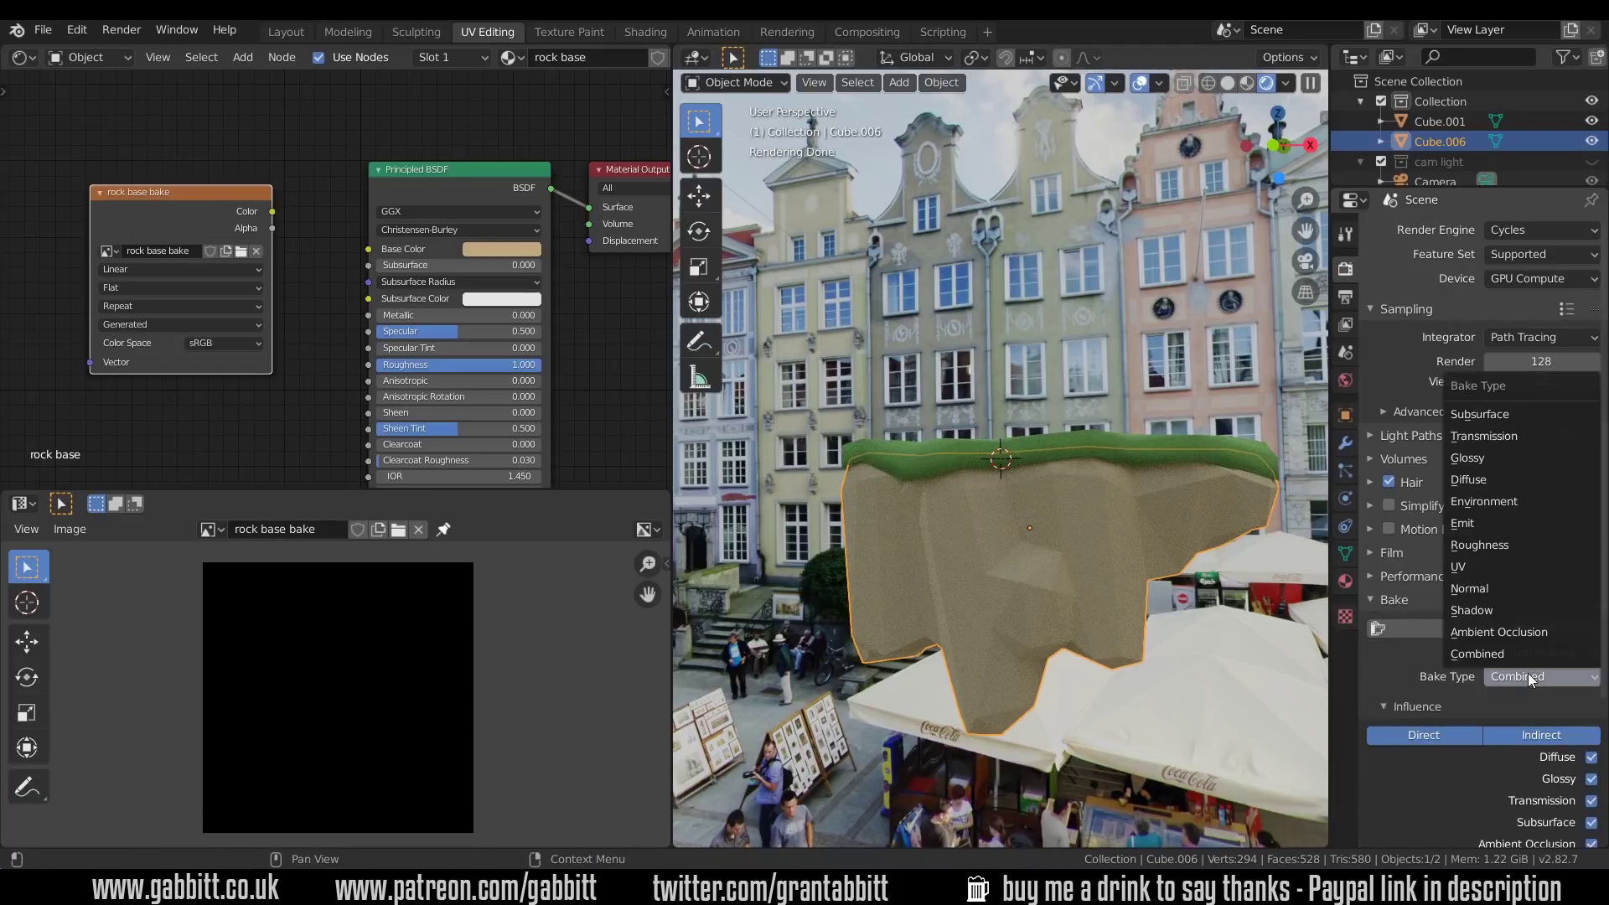
{"action": "left_click", "coordinate": [1485, 483]}
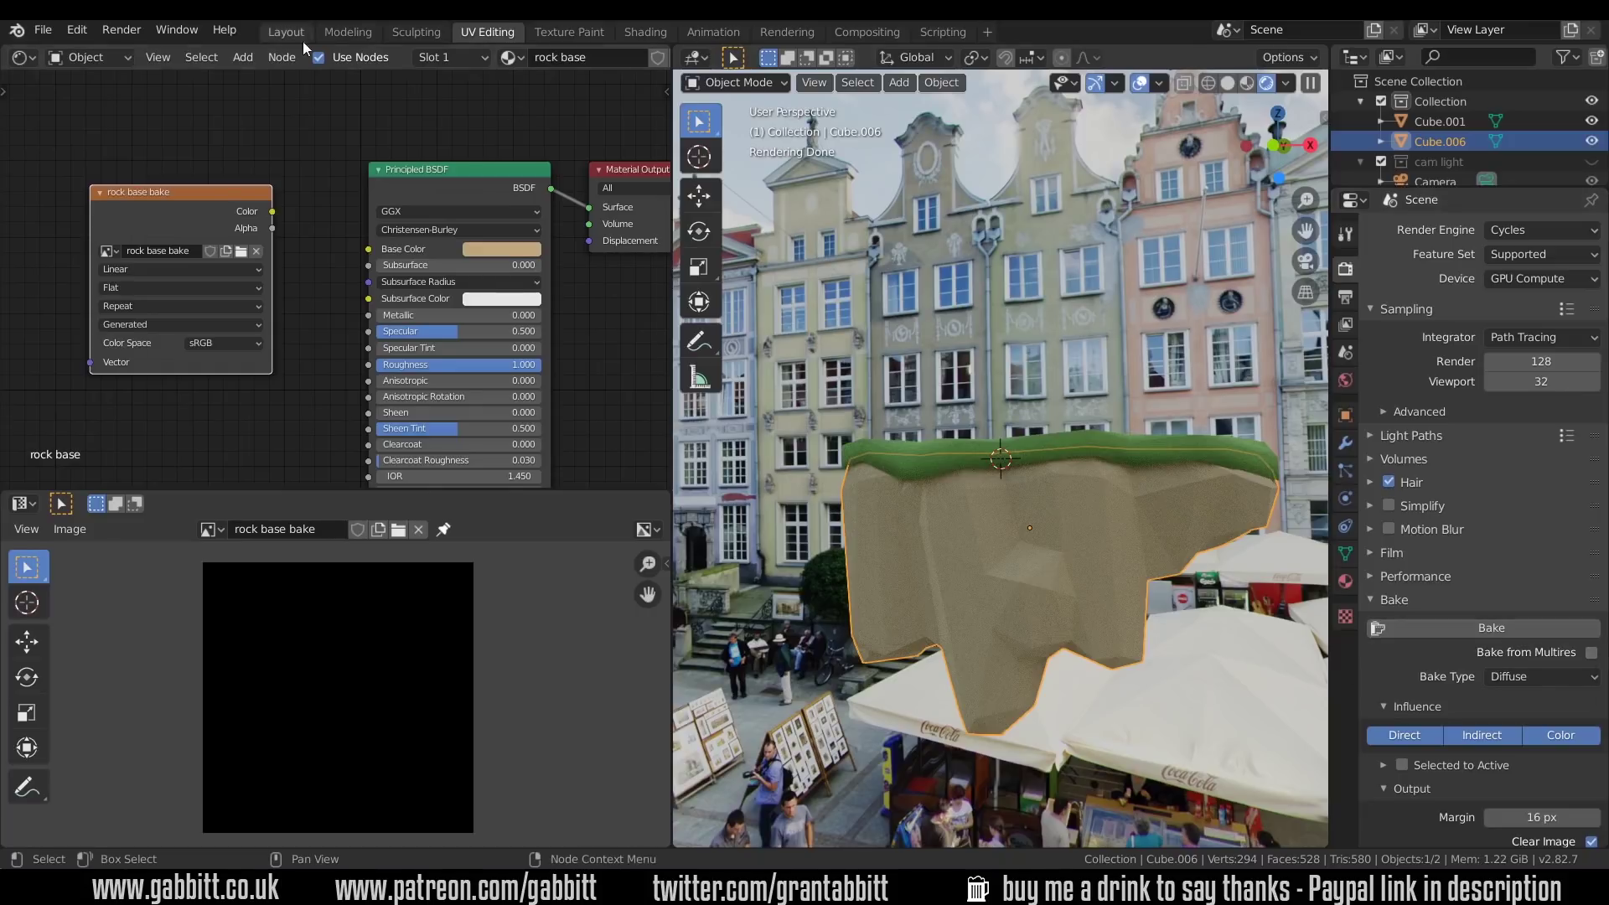
{"action": "mouse_move", "coordinate": [162, 190]}
{"action": "left_mouse_down"}
{"action": "mouse_move", "coordinate": [210, 191]}
{"action": "mouse_move", "coordinate": [159, 195]}
{"action": "mouse_move", "coordinate": [166, 167]}
{"action": "left_mouse_up"}
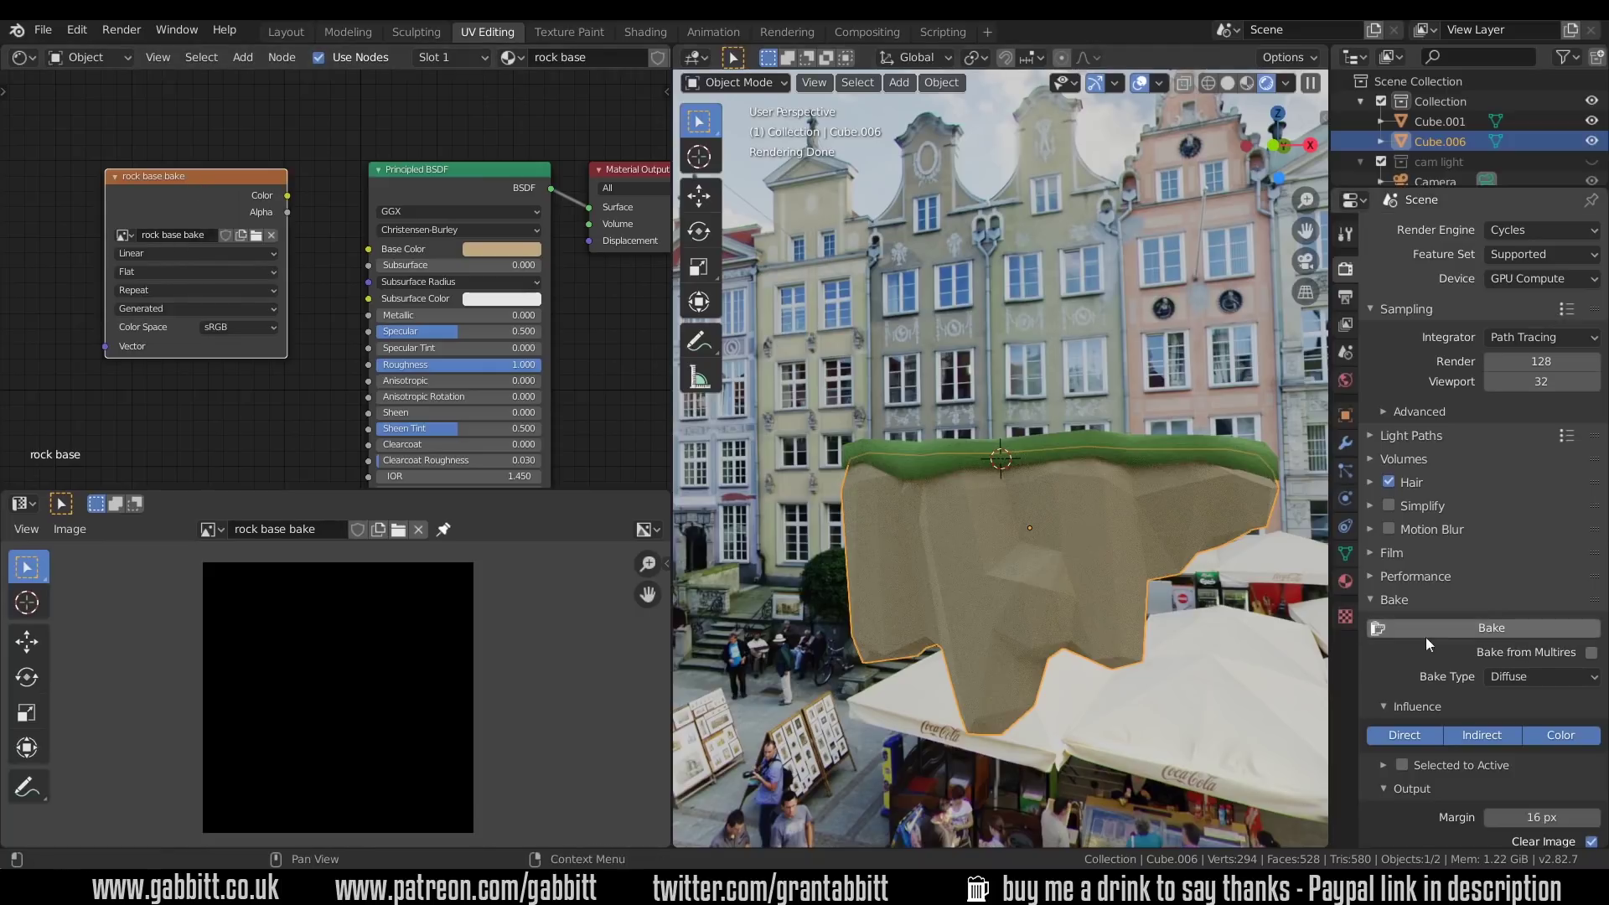
{"action": "left_click", "coordinate": [1497, 630]}
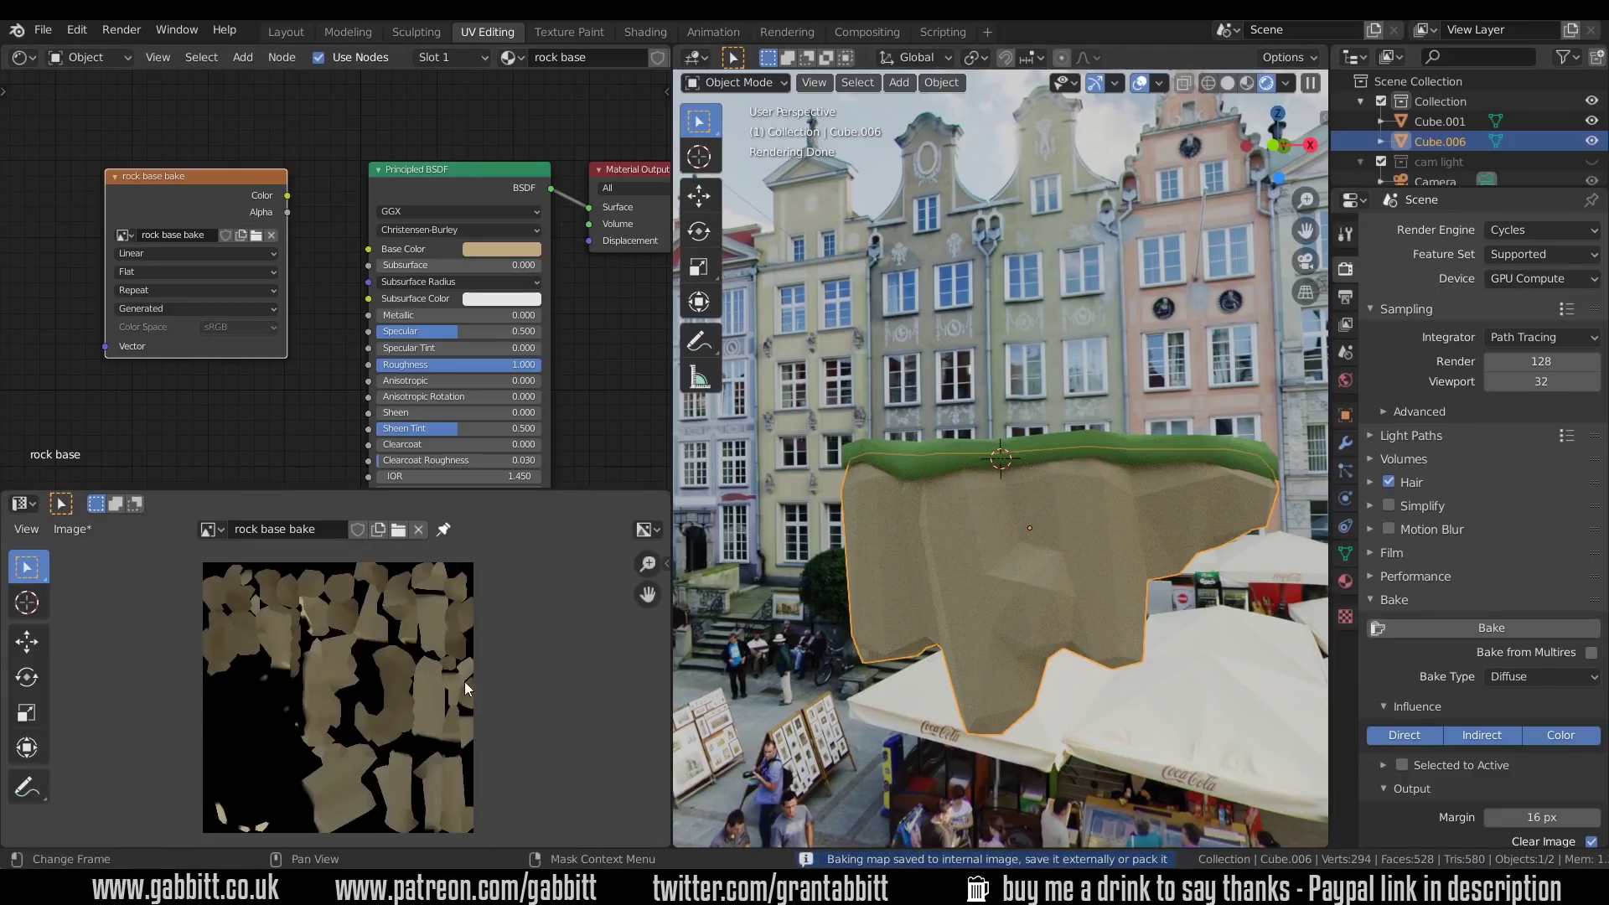
- Enlarge the image editor and examine the baked rock texture's shading and island edges up close and as a whole
{"action": "left_click_drag", "start_coordinate": [426, 491], "coordinate": [470, 327]}
{"action": "scroll", "coordinate": [460, 602], "scroll_direction": "up", "scroll_amount": 6}
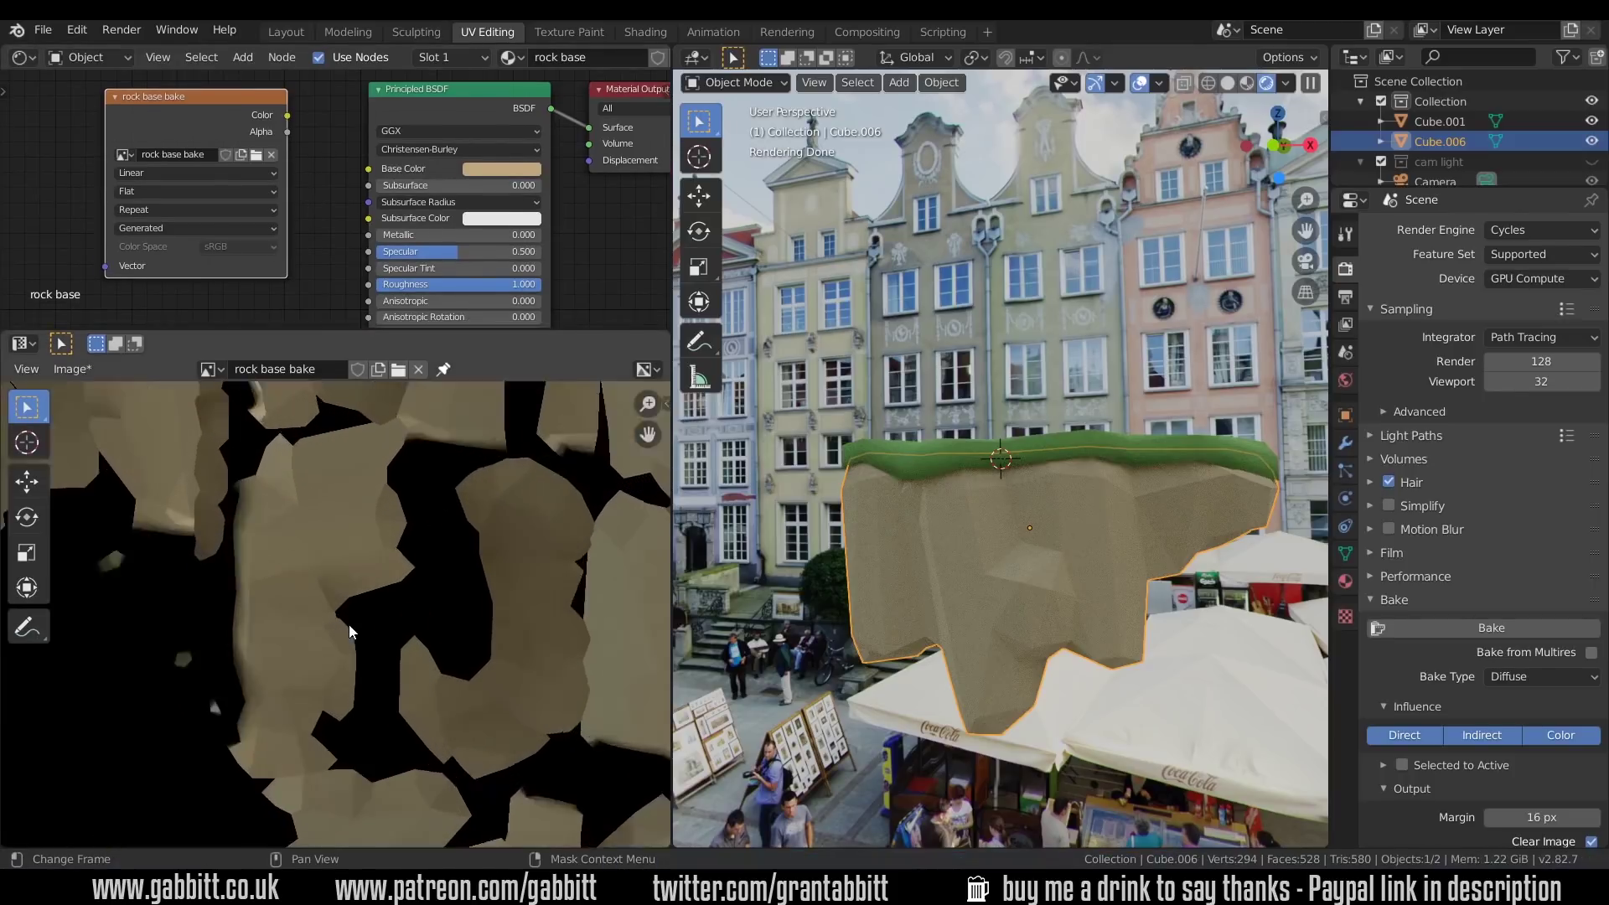
{"action": "scroll", "coordinate": [349, 626], "scroll_direction": "up", "scroll_amount": 1}
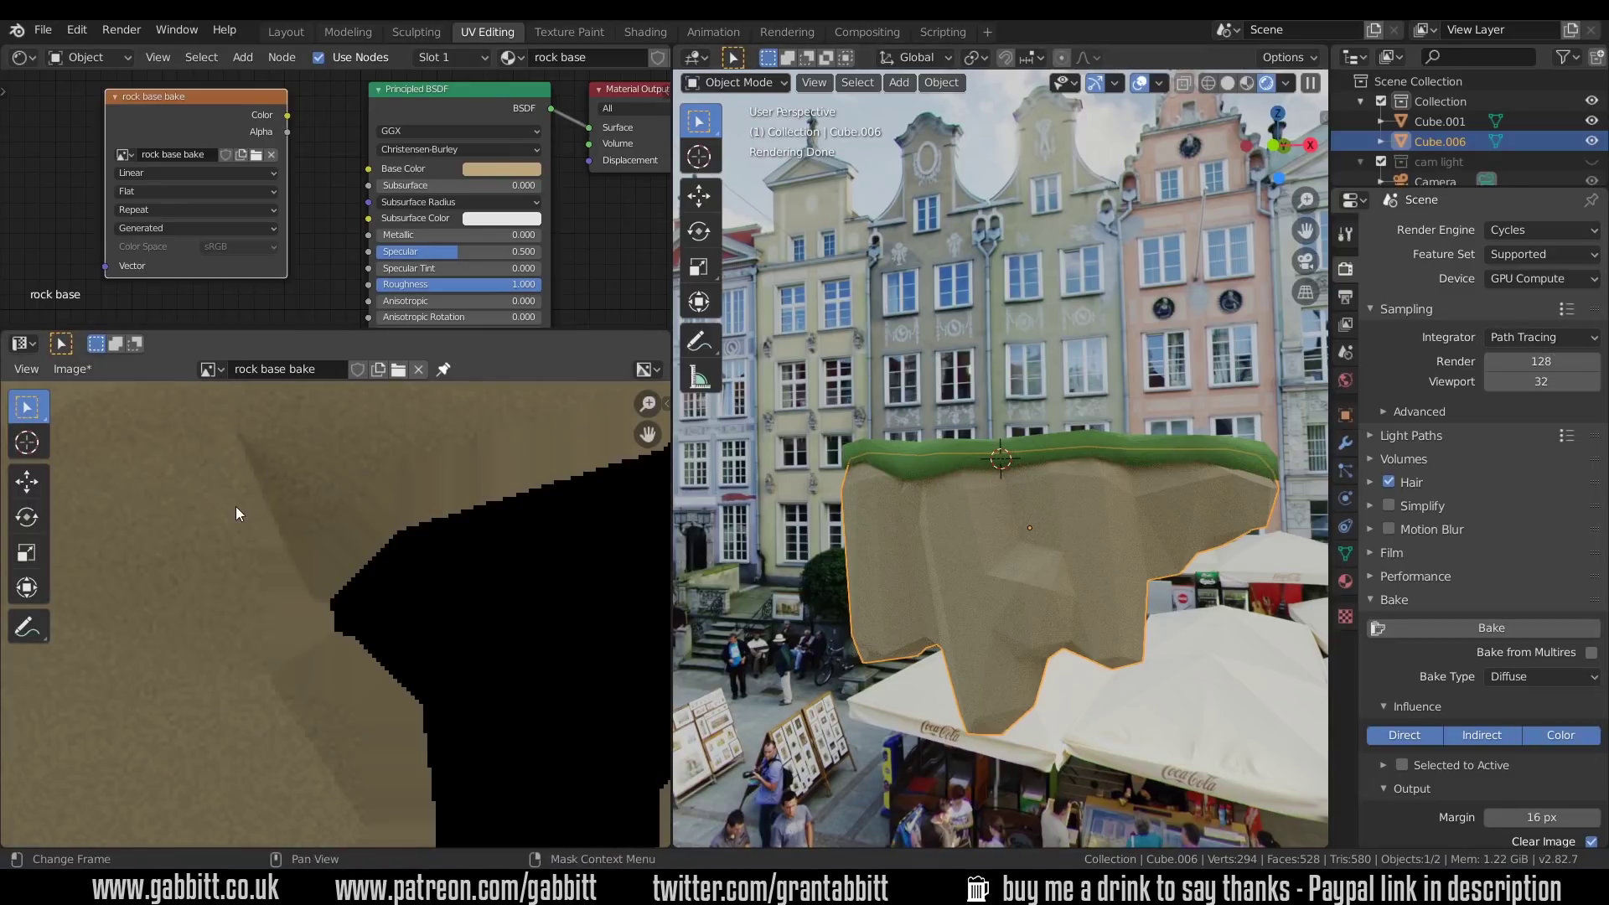
{"action": "key", "text": "Home"}
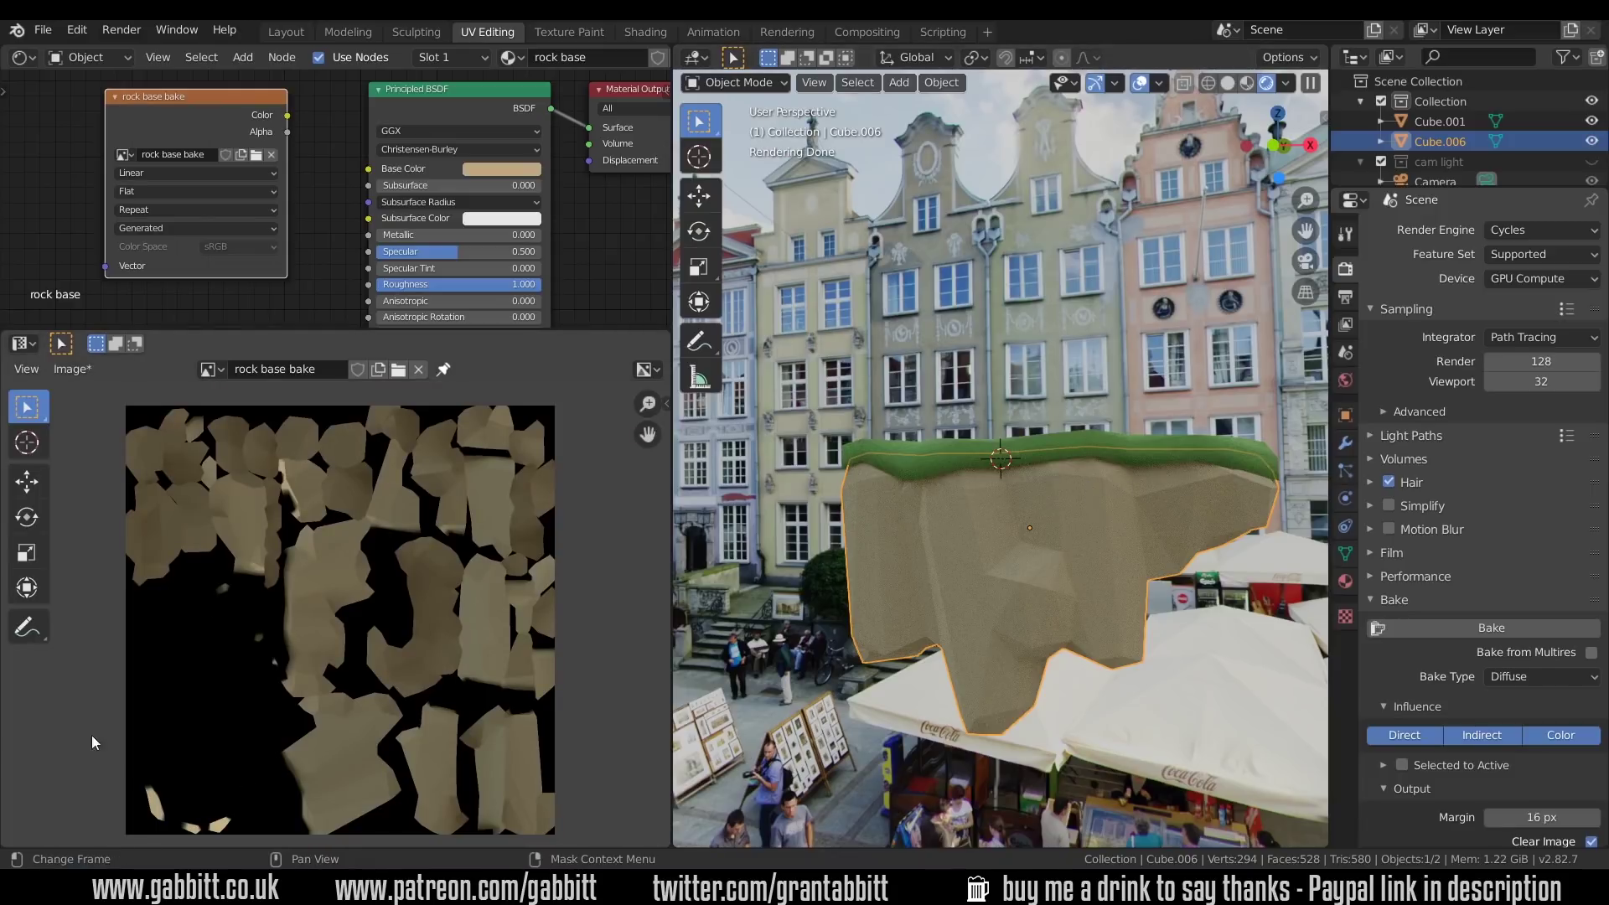
{"action": "scroll", "coordinate": [259, 660], "scroll_direction": "up", "scroll_amount": 6}
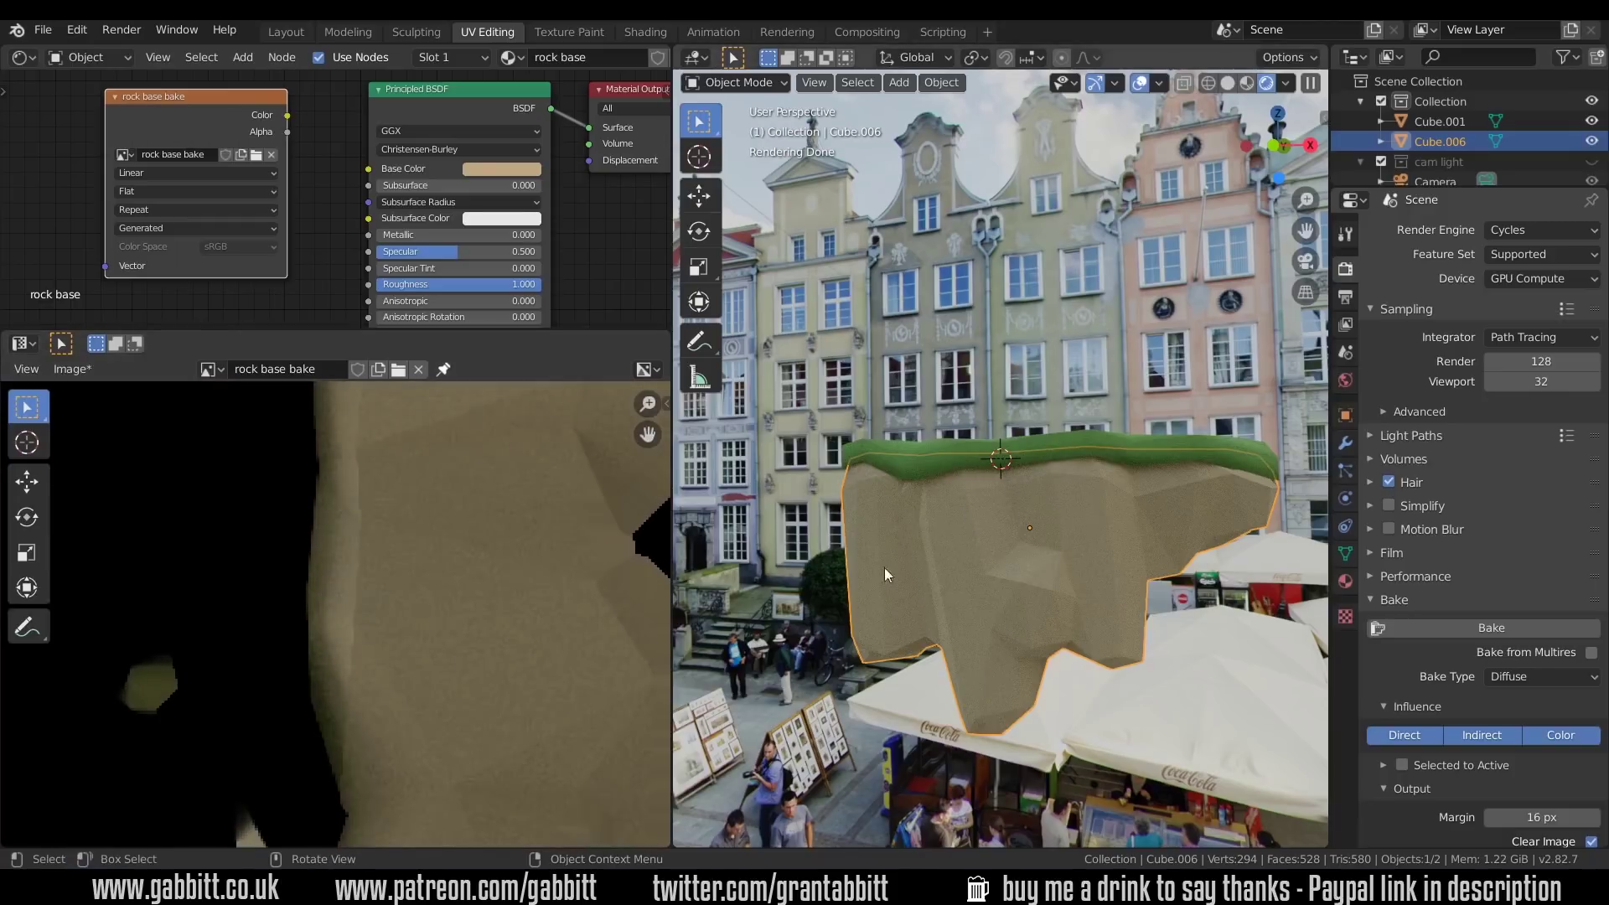
{"action": "scroll", "coordinate": [383, 616], "scroll_direction": "down", "scroll_amount": 4}
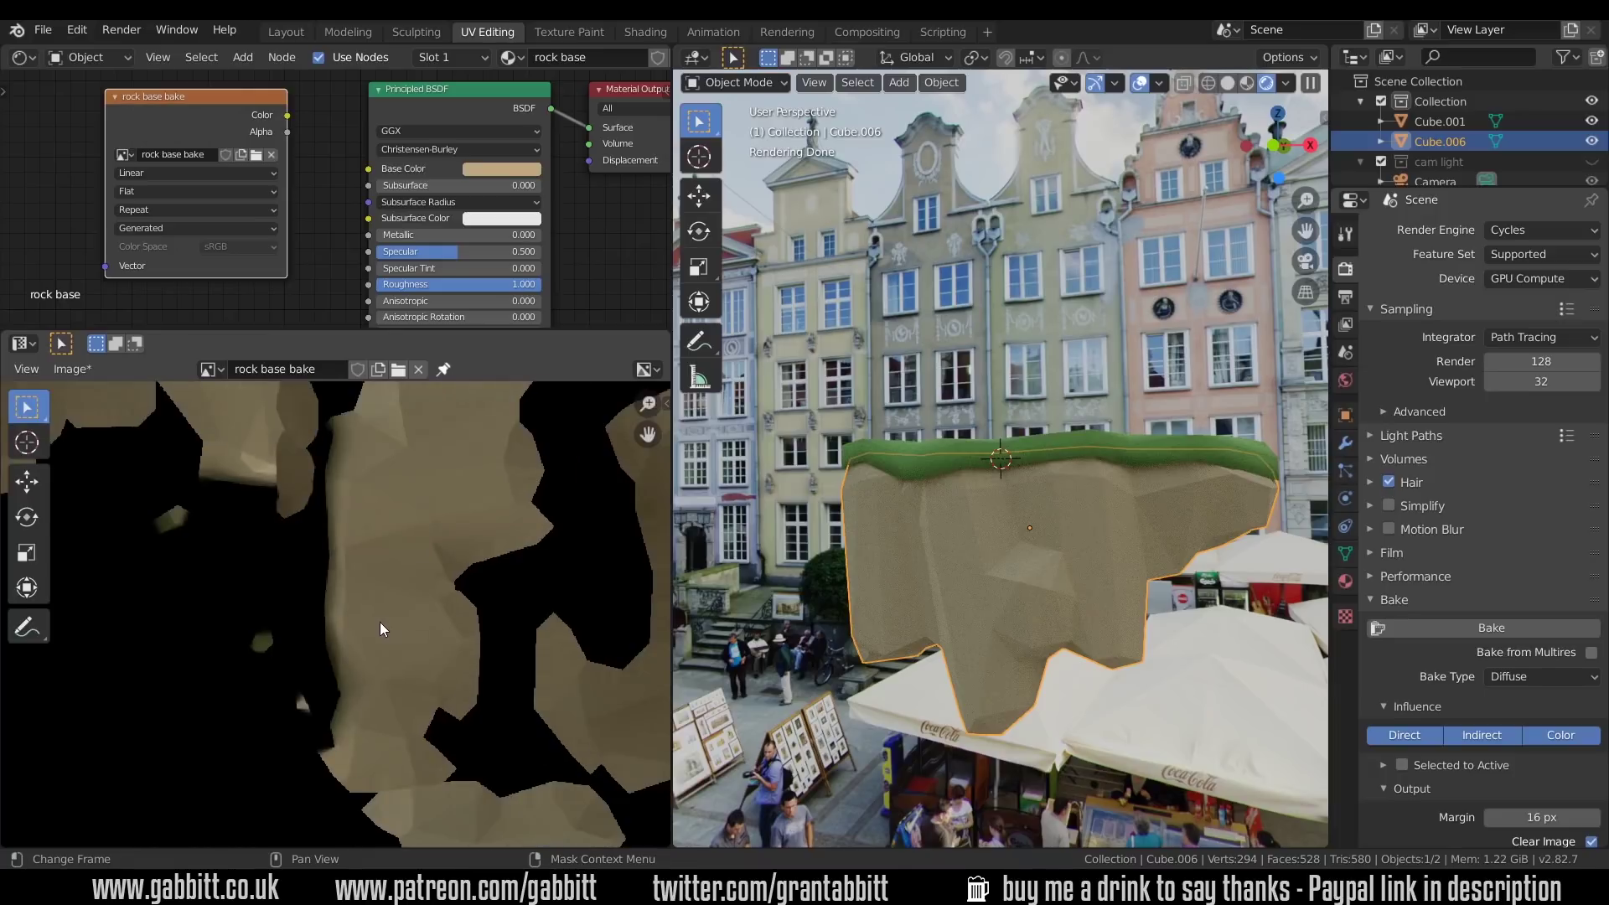
- Save the baked image as rock base bake2.png in the testing rocky base stylized folder
{"action": "left_click", "coordinate": [73, 370]}
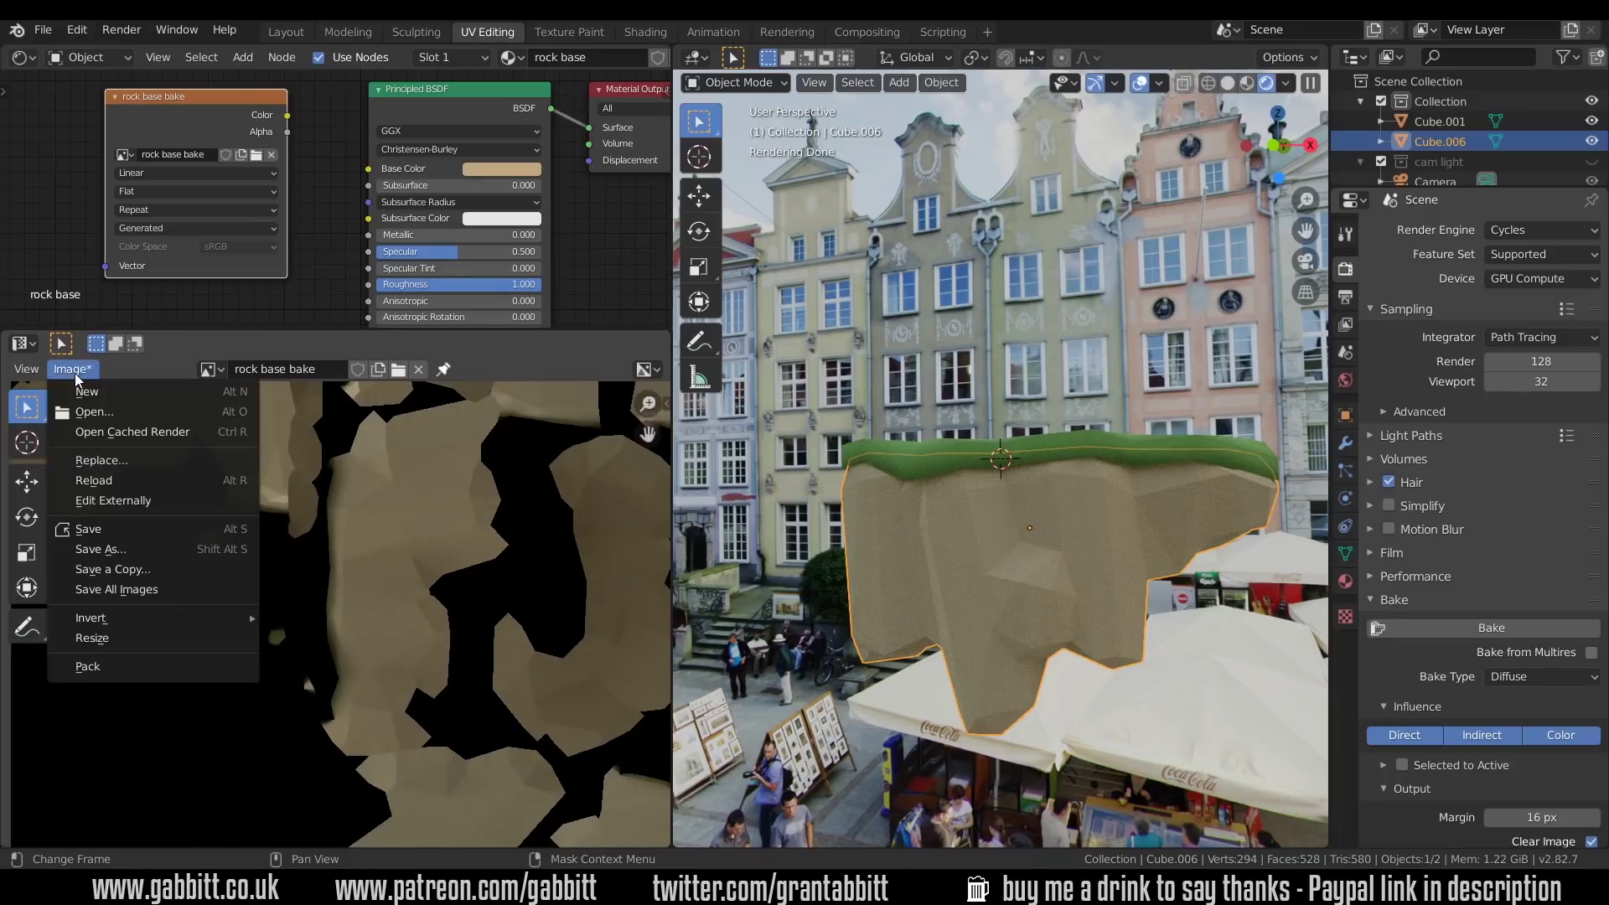
{"action": "left_click", "coordinate": [102, 550]}
{"action": "type", "text": "2"}
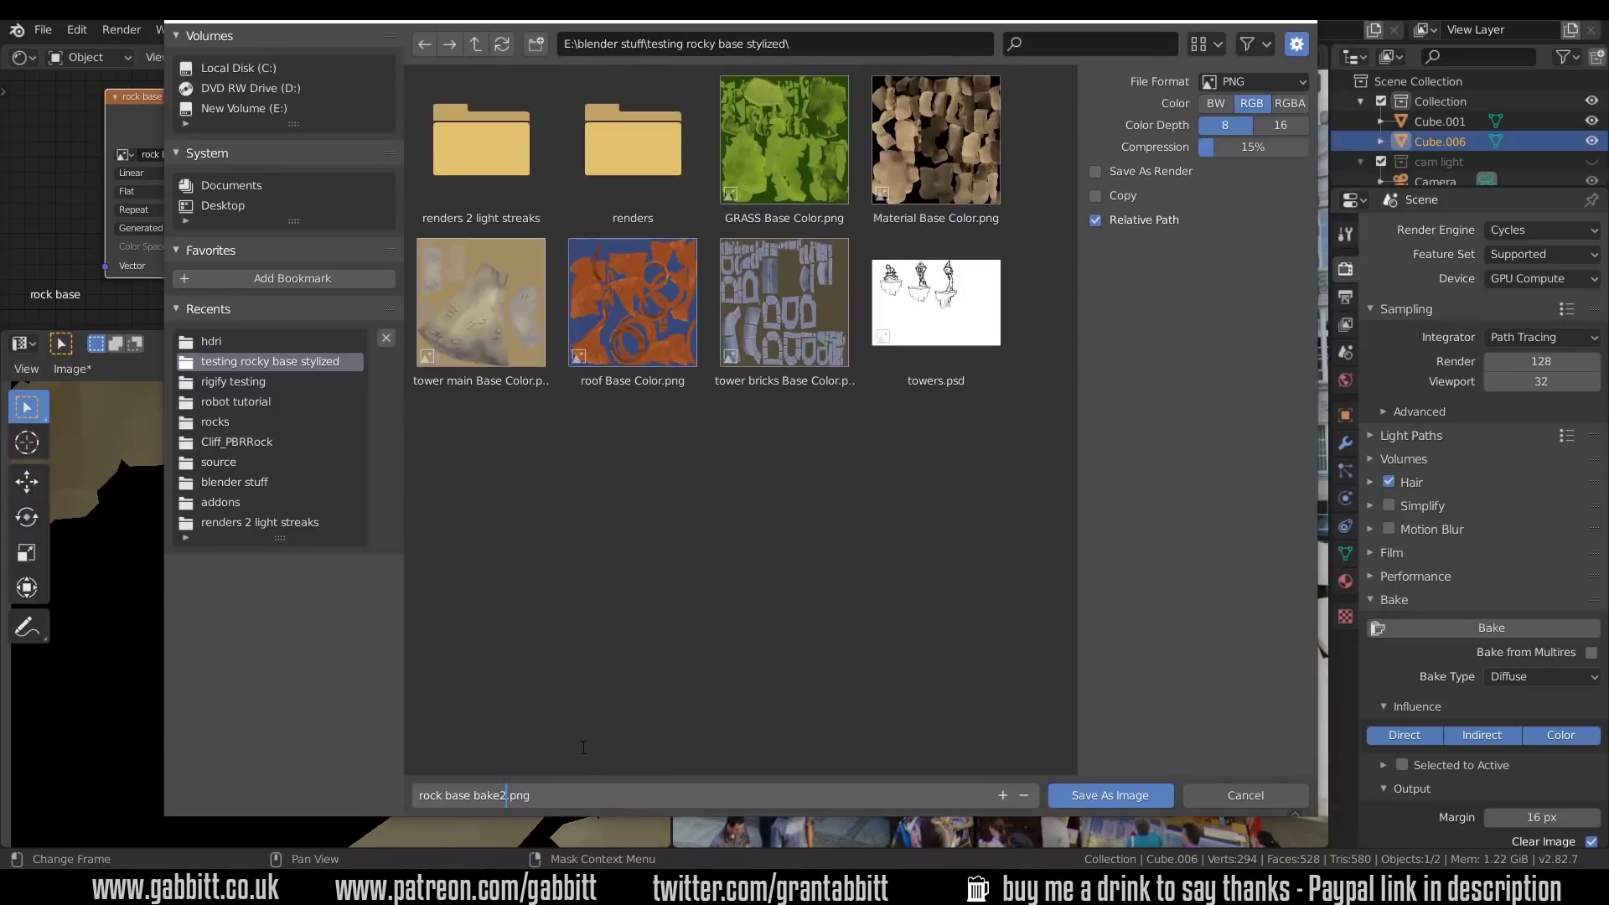
{"action": "left_click", "coordinate": [1101, 805]}
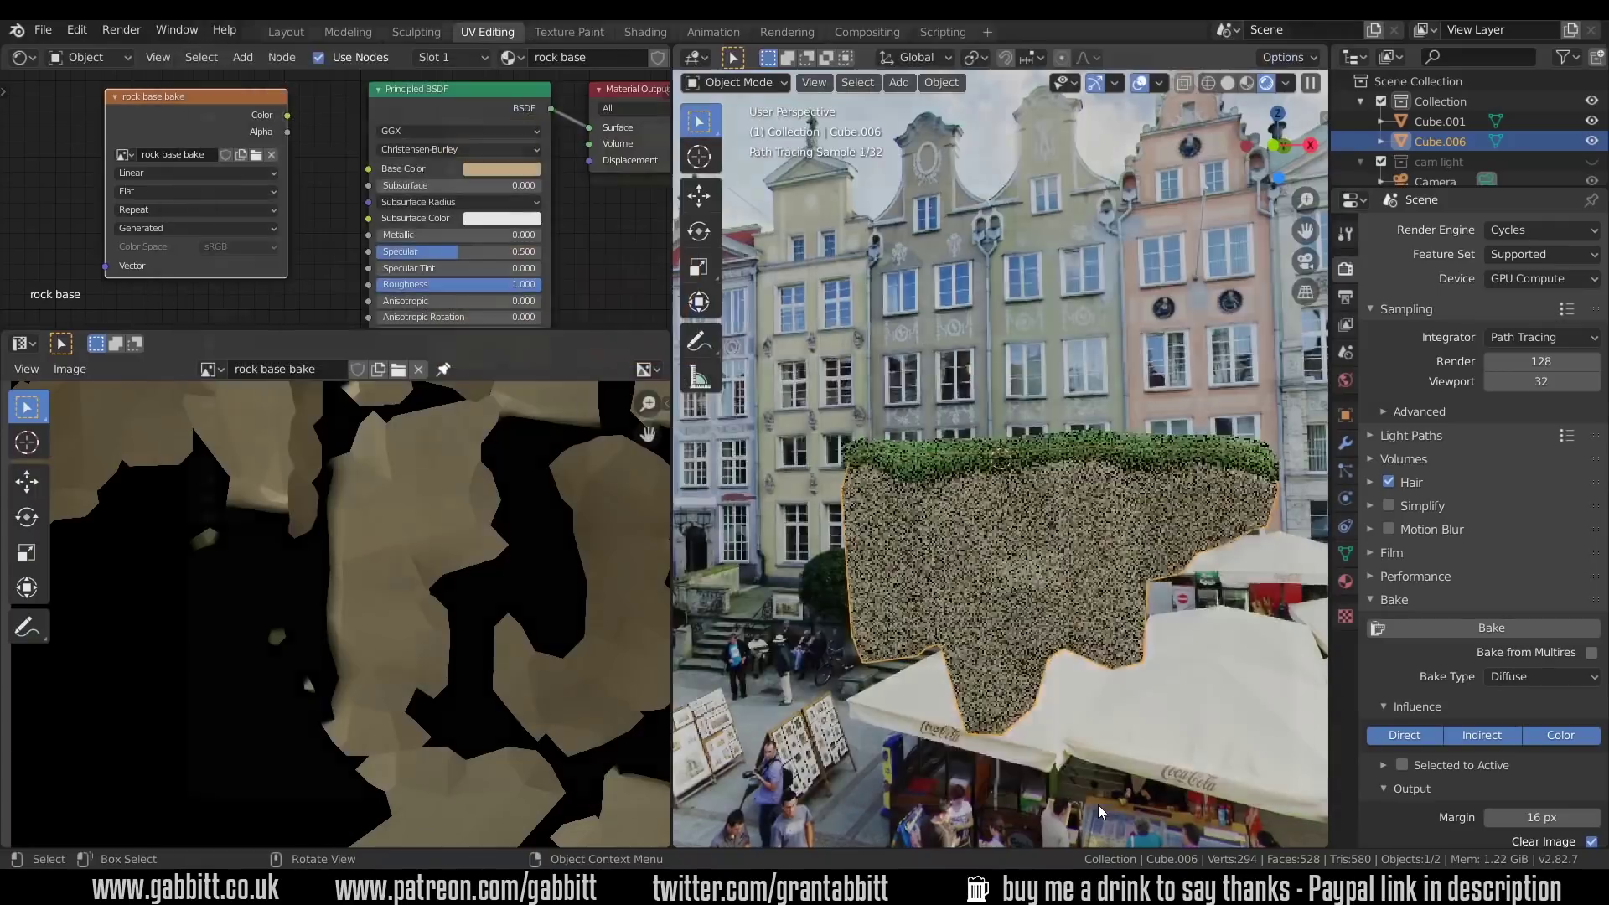
- Switch the viewport to Material Preview and connect the rock base bake texture's Color output to the Principled BSDF's Base Color
{"action": "left_click", "coordinate": [1247, 82]}
{"action": "middle_click_drag", "start_coordinate": [927, 575], "coordinate": [1071, 586]}
{"action": "middle_click_drag", "start_coordinate": [973, 557], "coordinate": [1077, 589]}
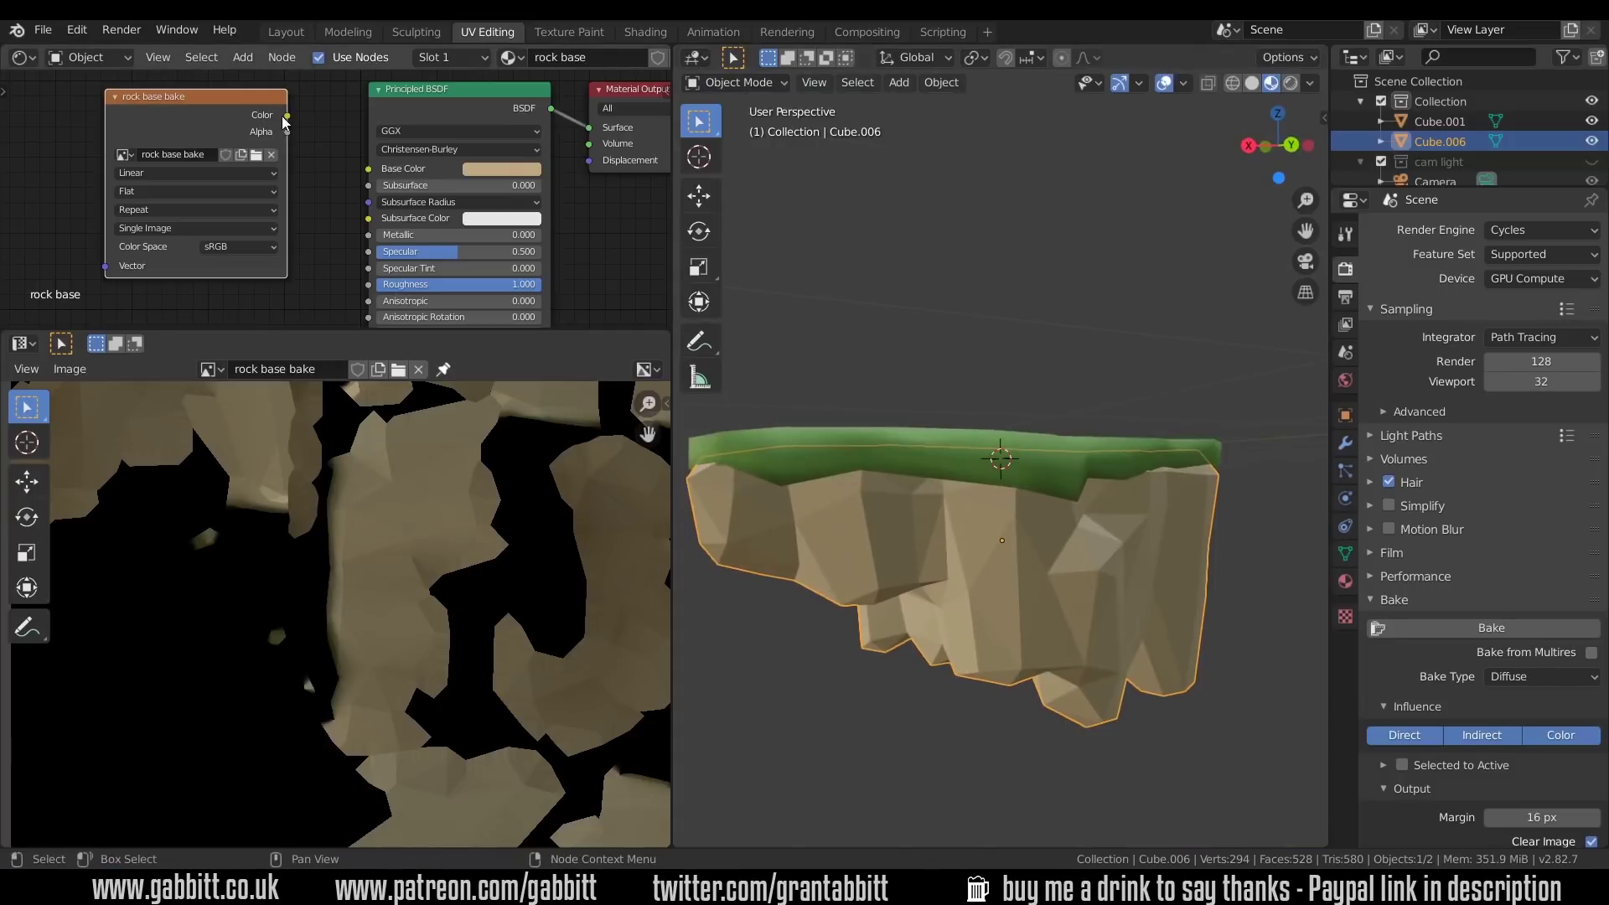
{"action": "left_click_drag", "start_coordinate": [287, 115], "coordinate": [369, 168]}
{"action": "middle_click_drag", "start_coordinate": [952, 596], "coordinate": [1103, 543]}
{"action": "scroll", "coordinate": [1156, 601], "scroll_direction": "up", "scroll_amount": 3}
{"action": "scroll", "coordinate": [1005, 676], "scroll_direction": "down", "scroll_amount": 3}
{"action": "middle_click_drag", "start_coordinate": [1009, 668], "coordinate": [982, 621]}
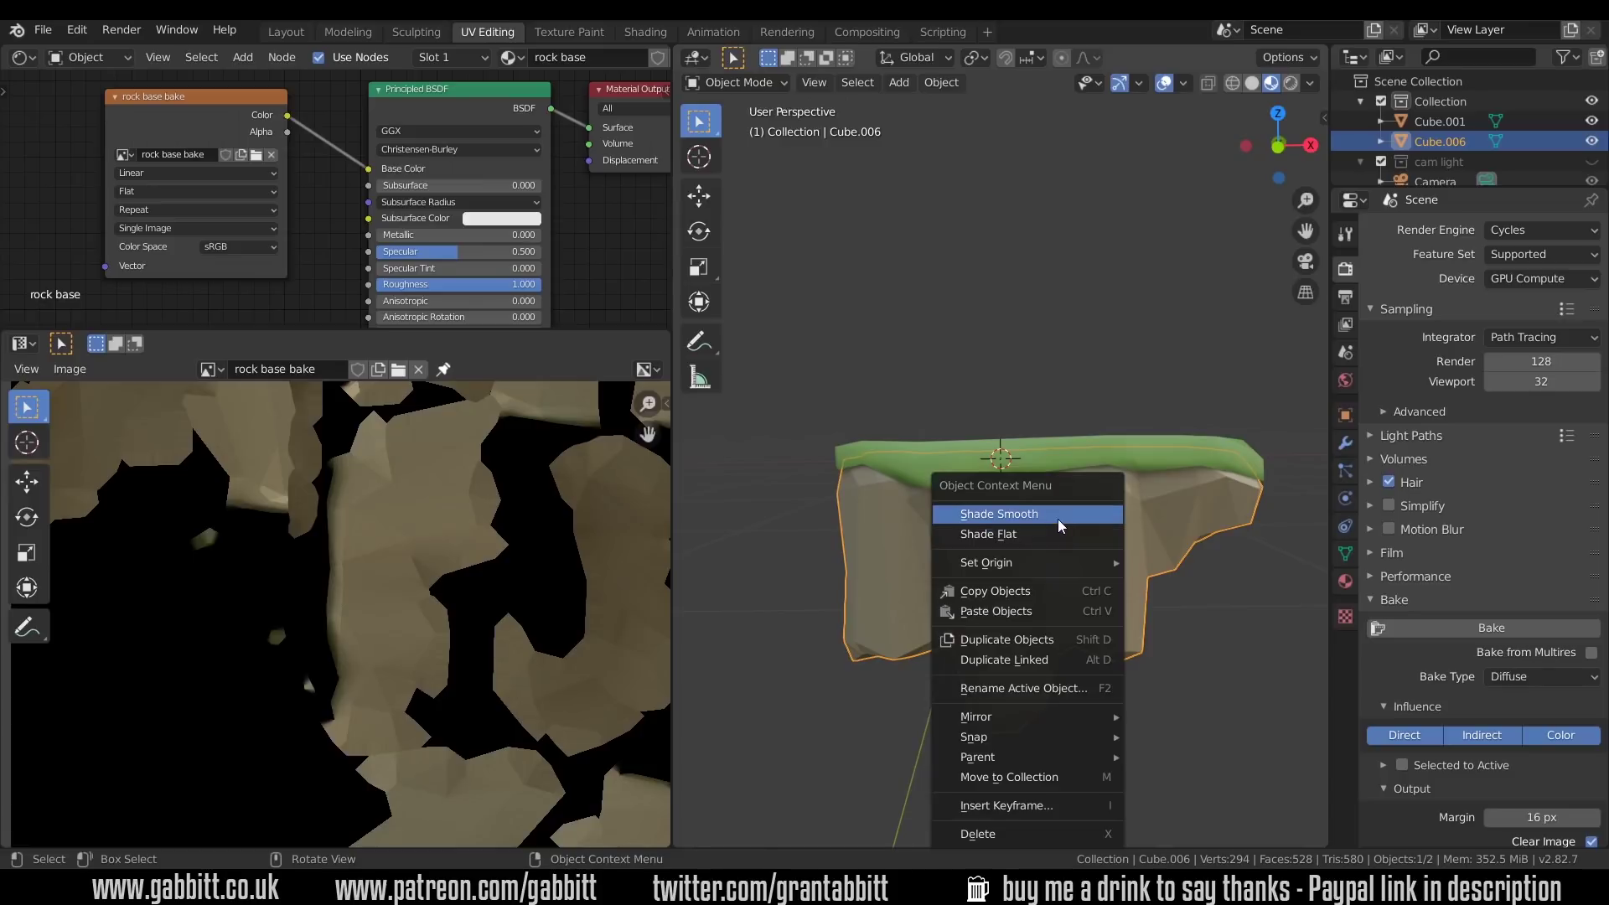
- Apply smooth shading to the textured rock base
{"action": "left_click", "coordinate": [1019, 513]}
{"action": "left_click_drag", "start_coordinate": [193, 97], "coordinate": [199, 112]}
{"action": "middle_click_drag", "start_coordinate": [1100, 557], "coordinate": [1058, 617]}
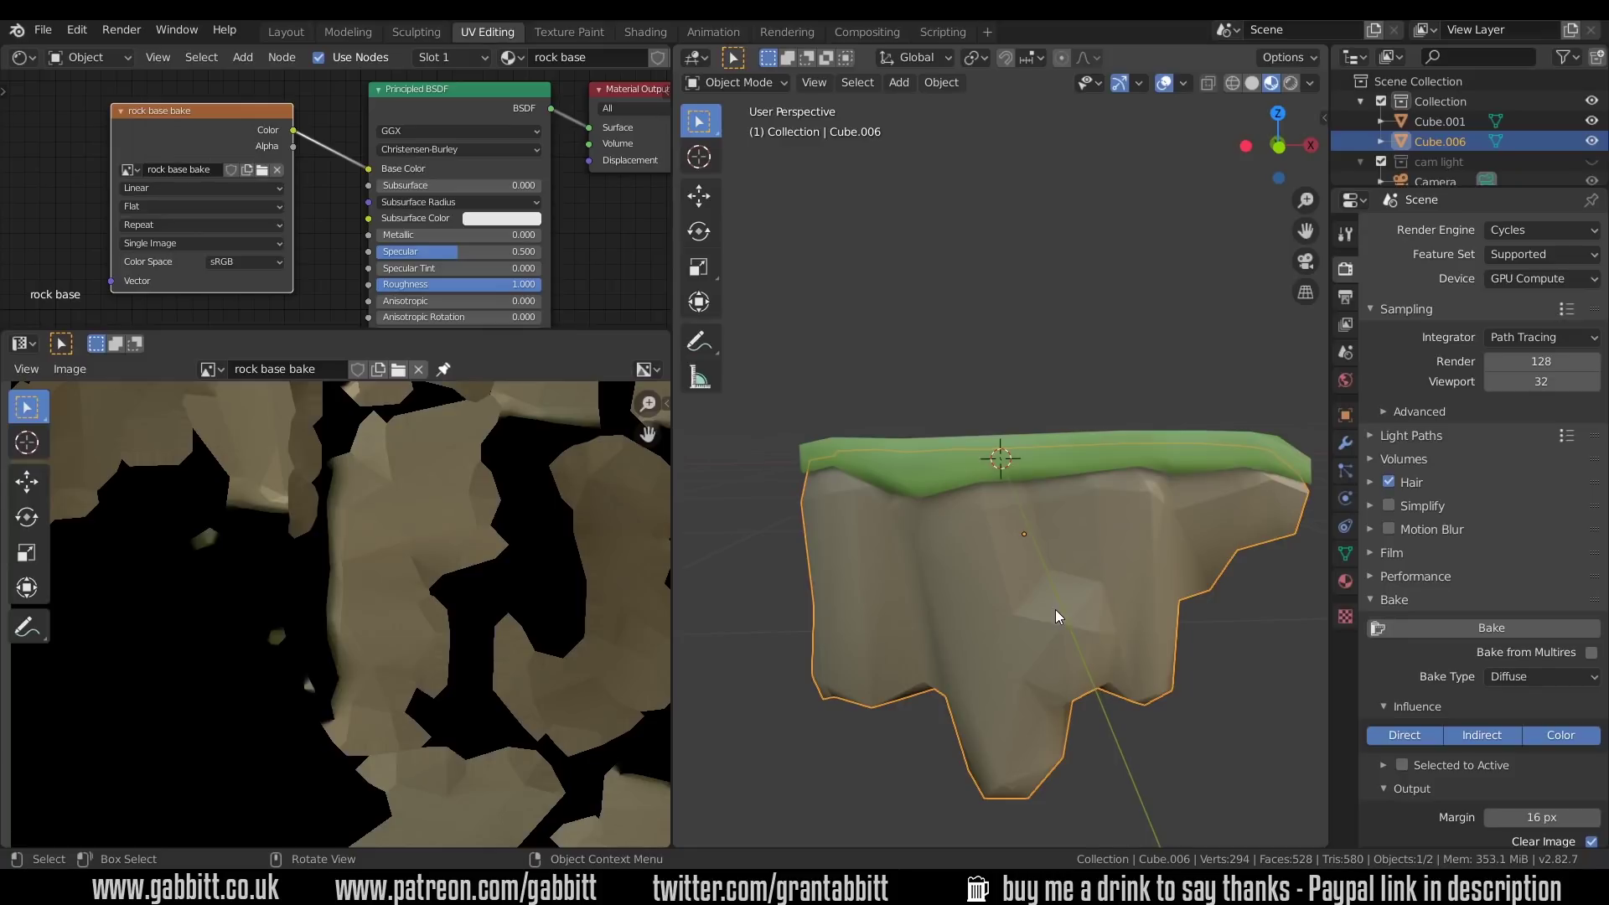
- Switch to the Texture Paint workspace, split the image editor into two stacked areas and make the upper one a Shader Editor
{"action": "left_click", "coordinate": [578, 33]}
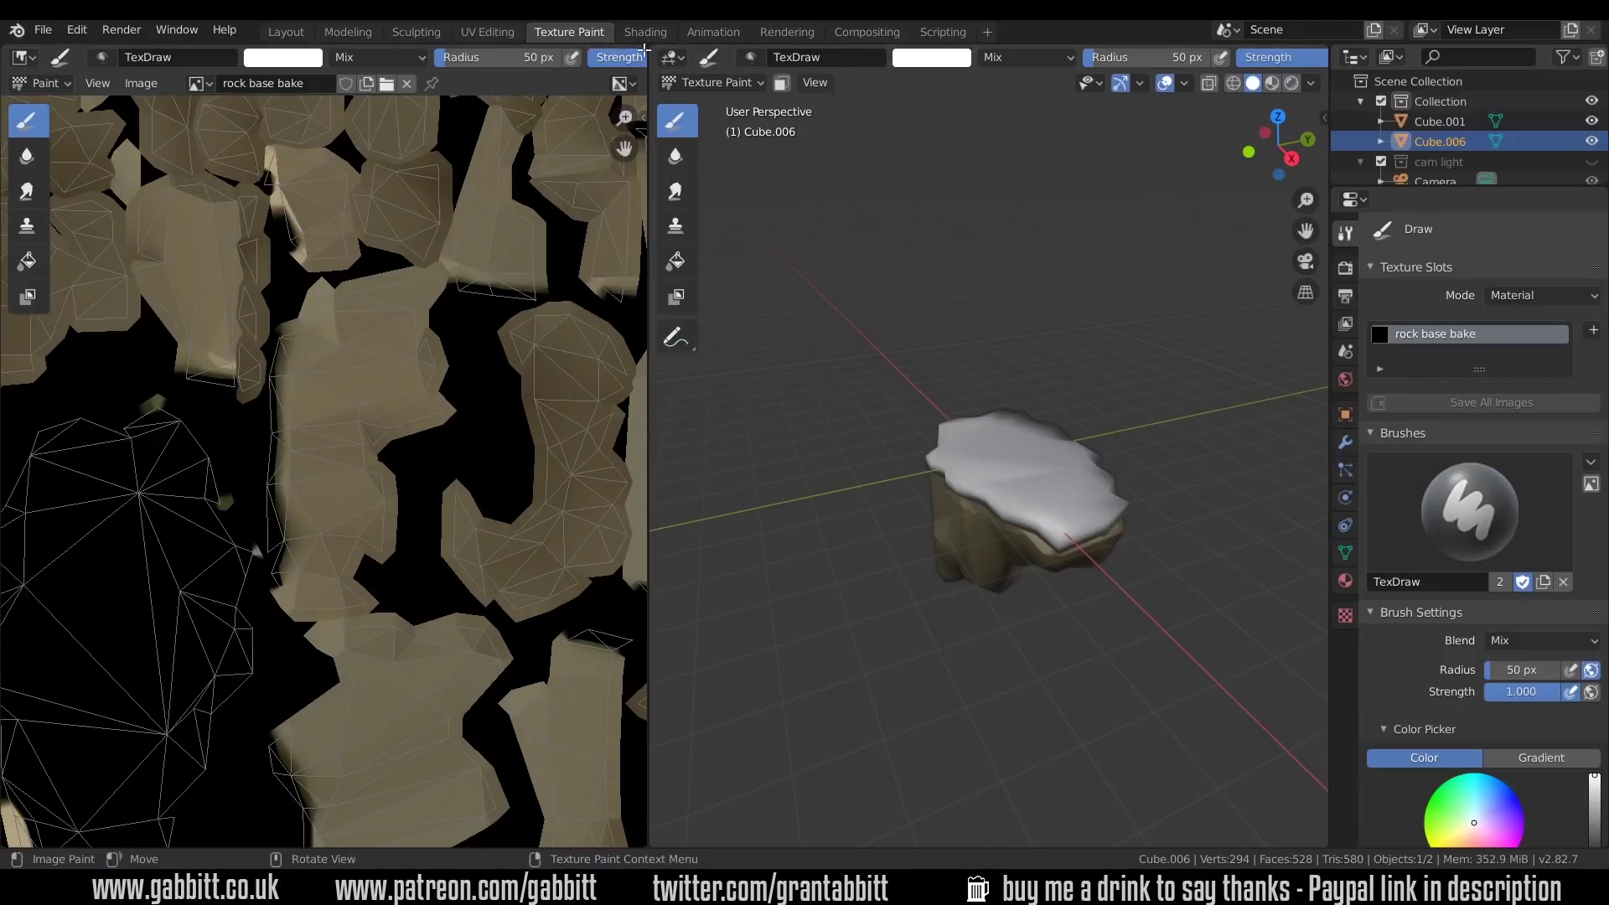
{"action": "left_click_drag", "start_coordinate": [643, 44], "coordinate": [620, 369]}
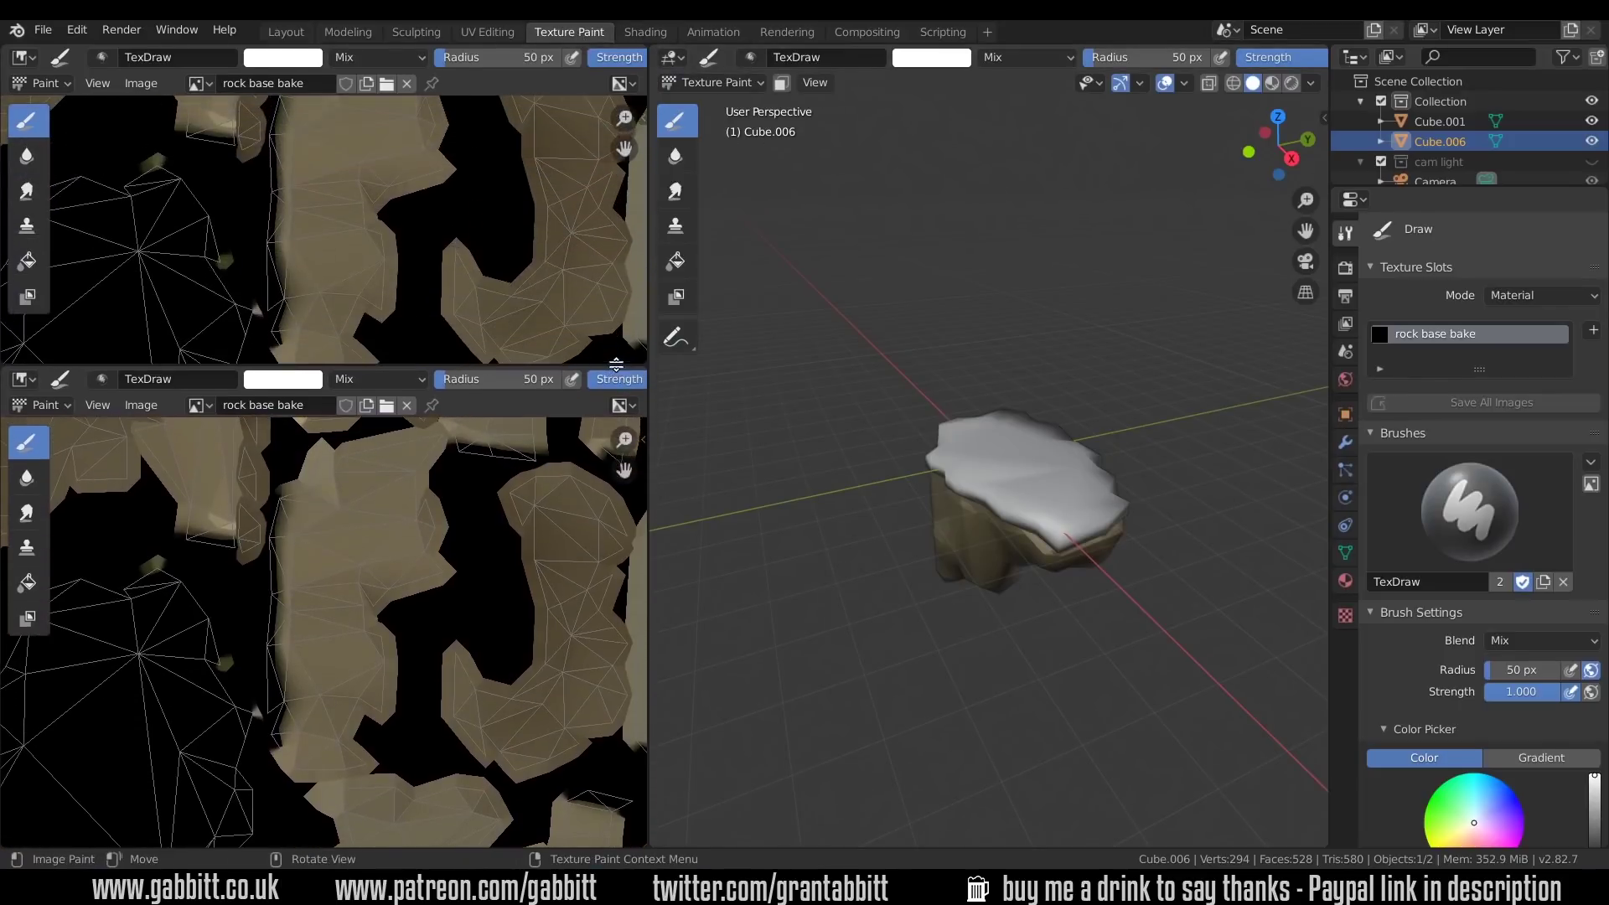
{"action": "left_click", "coordinate": [33, 67]}
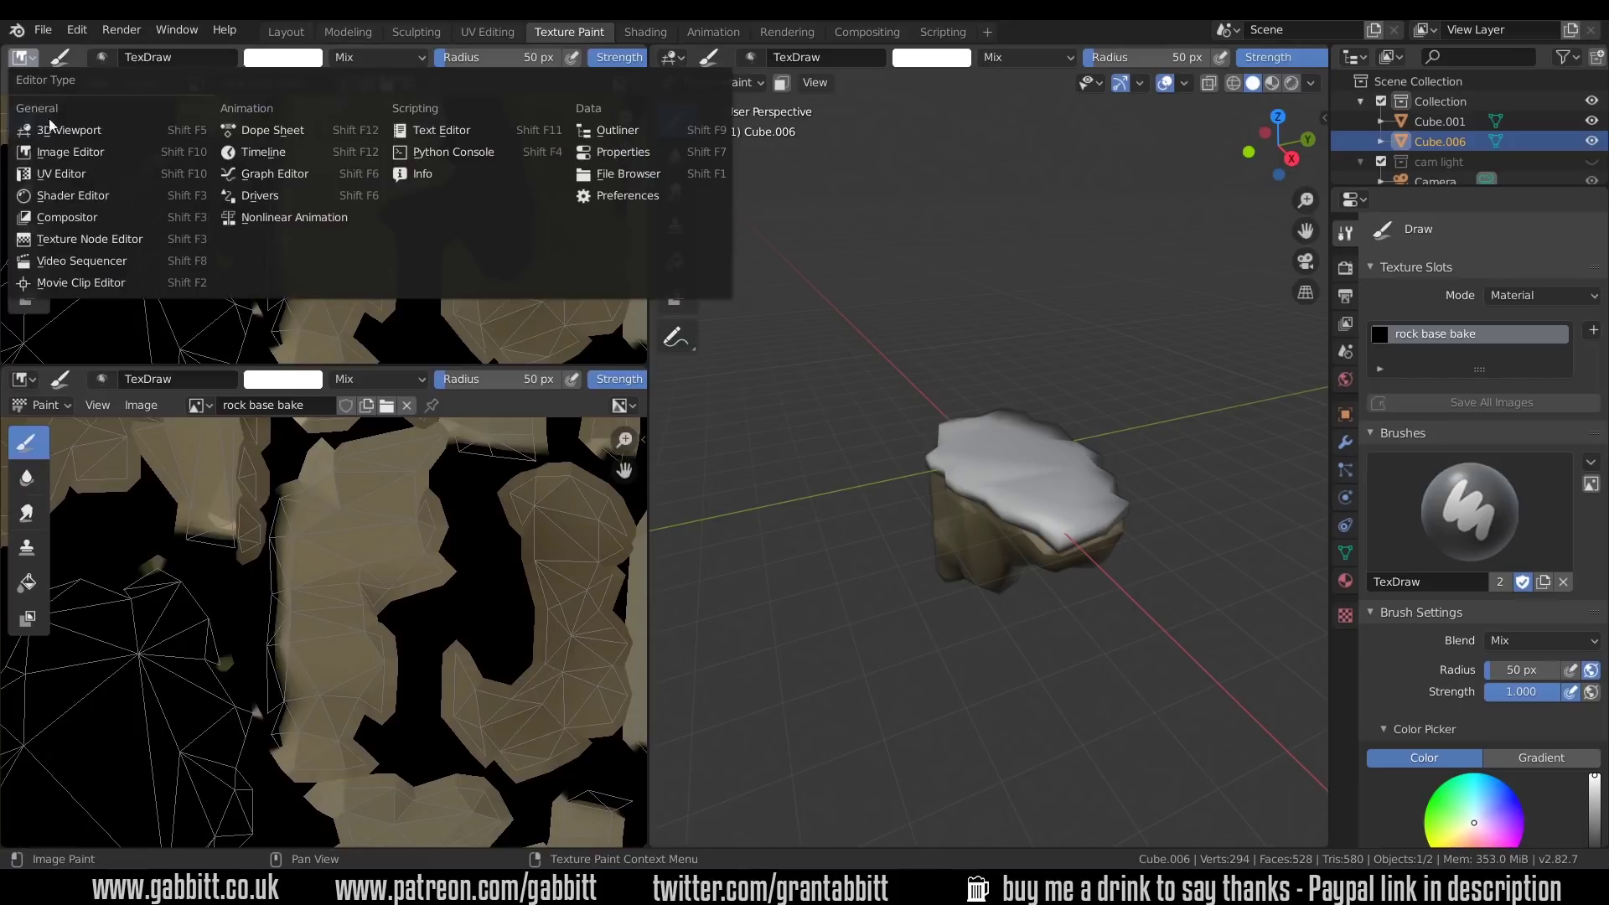
{"action": "left_click", "coordinate": [58, 196]}
{"action": "key", "text": "n"}
{"action": "key", "text": "Home"}
{"action": "scroll", "coordinate": [406, 191], "scroll_direction": "up", "scroll_amount": 2}
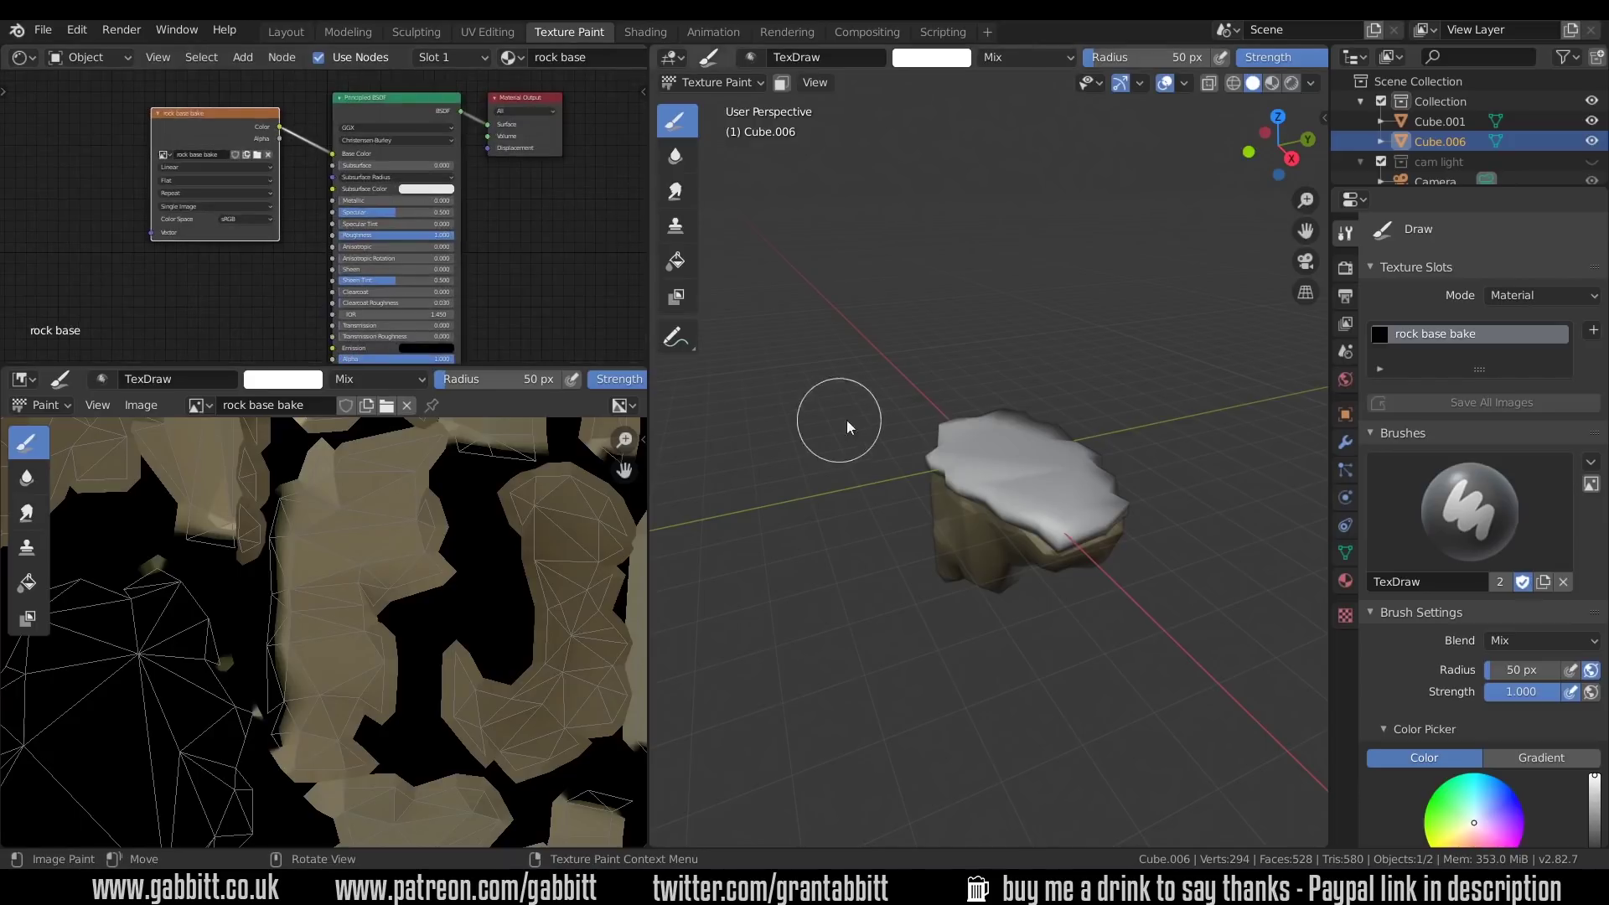
- Show the painting viewport in Material Preview and set the Draw brush to a 58 px radius and 0.209 strength
{"action": "left_click", "coordinate": [1271, 82]}
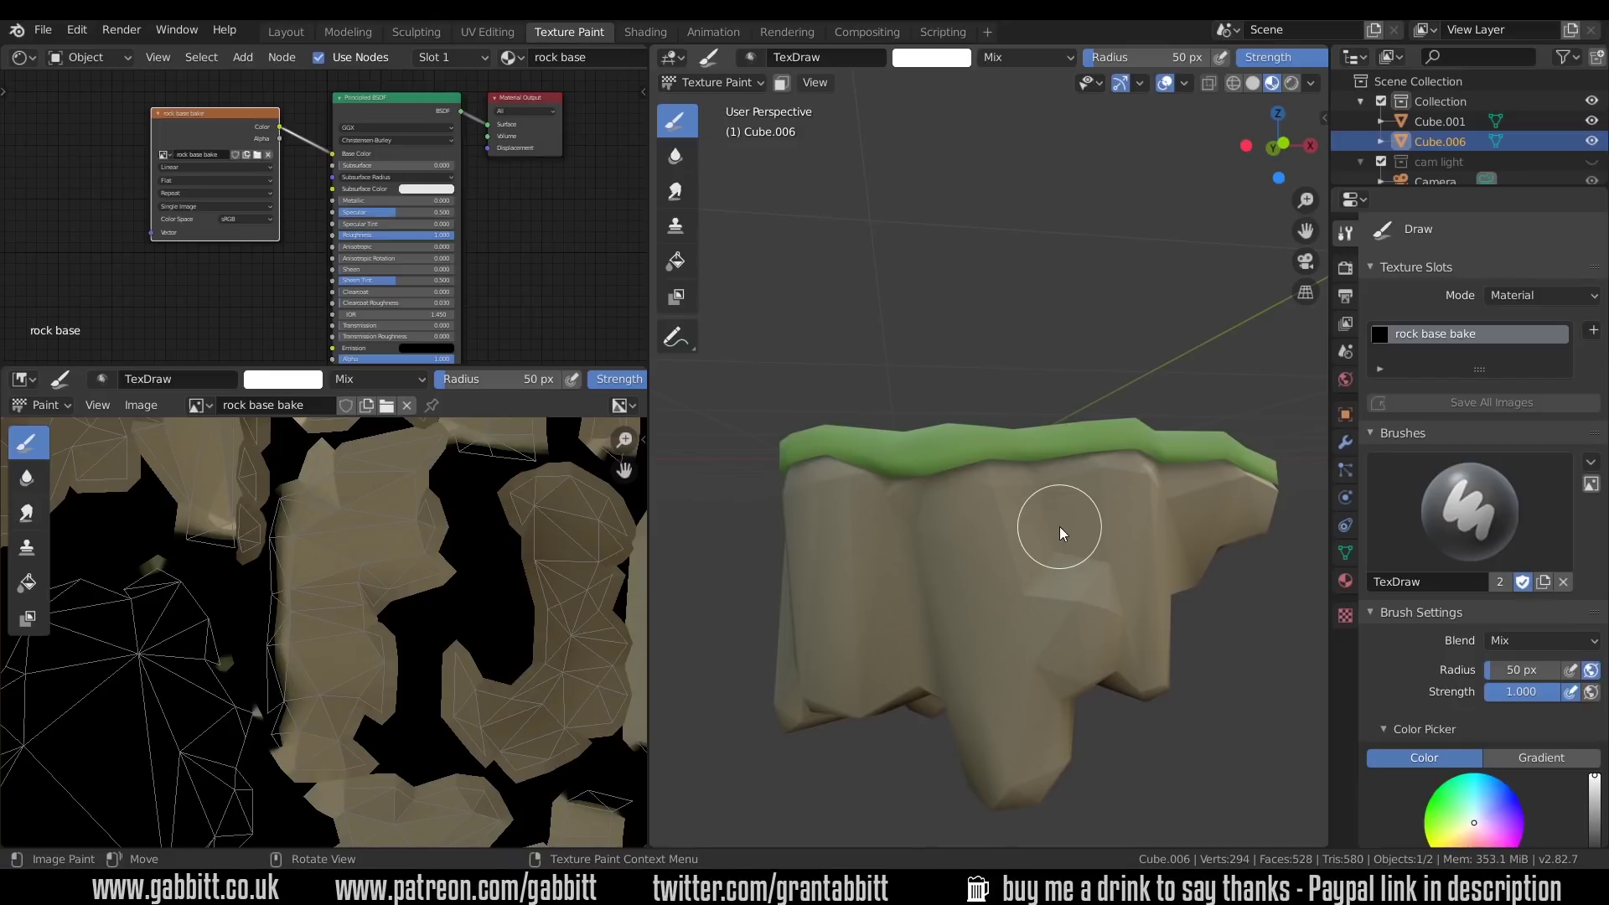
{"action": "middle_click_drag", "start_coordinate": [1059, 527], "coordinate": [1098, 480]}
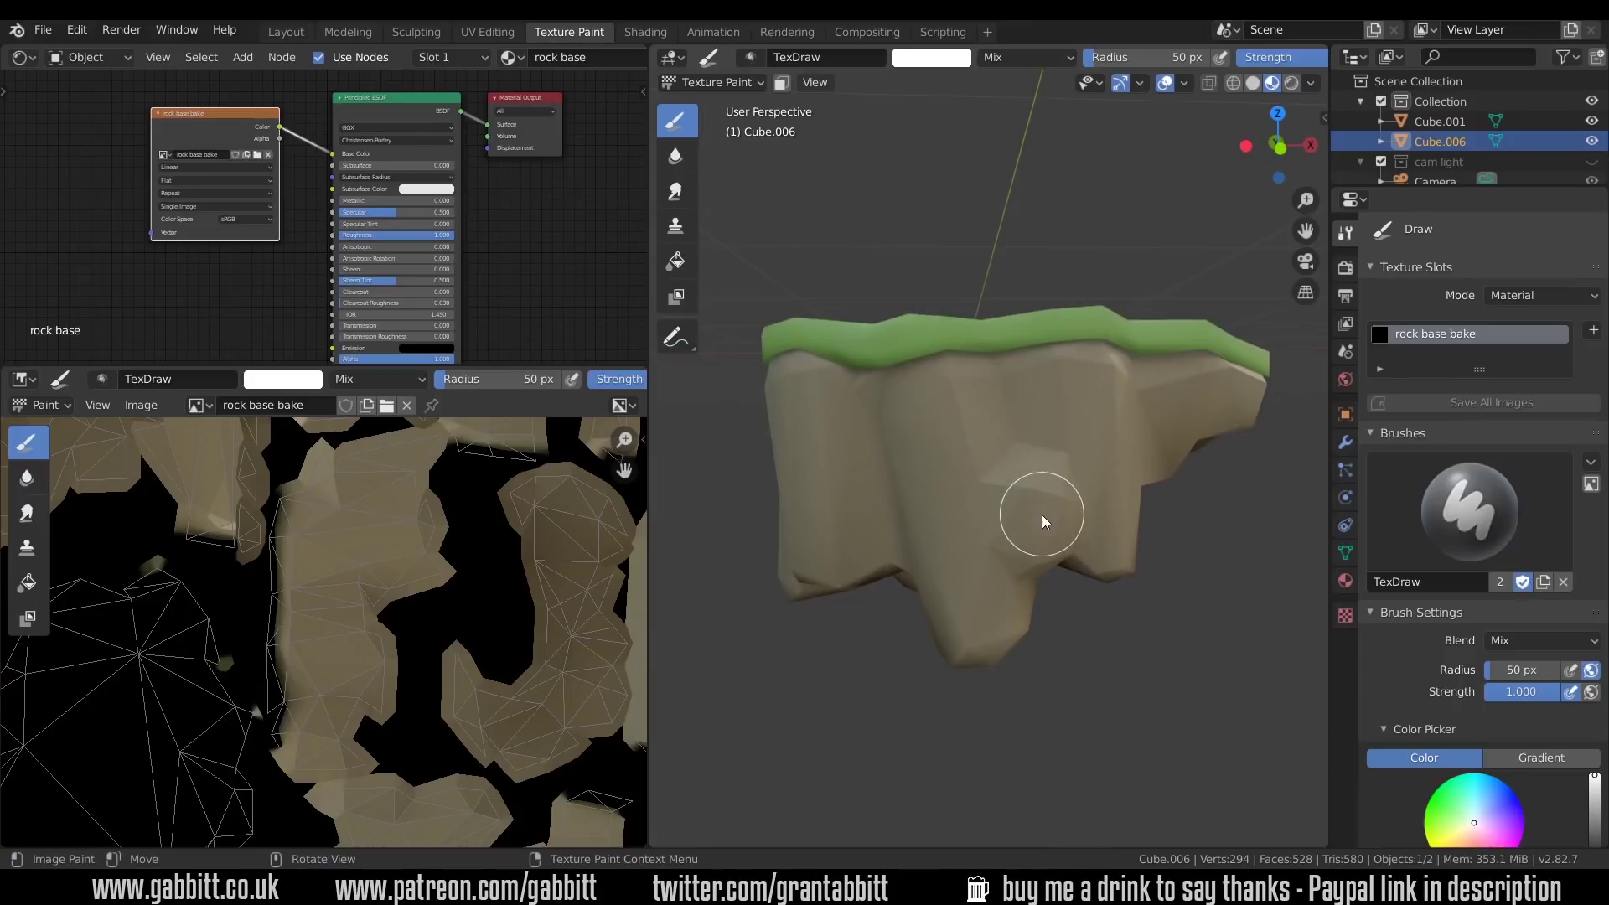
{"action": "key", "text": "f"}
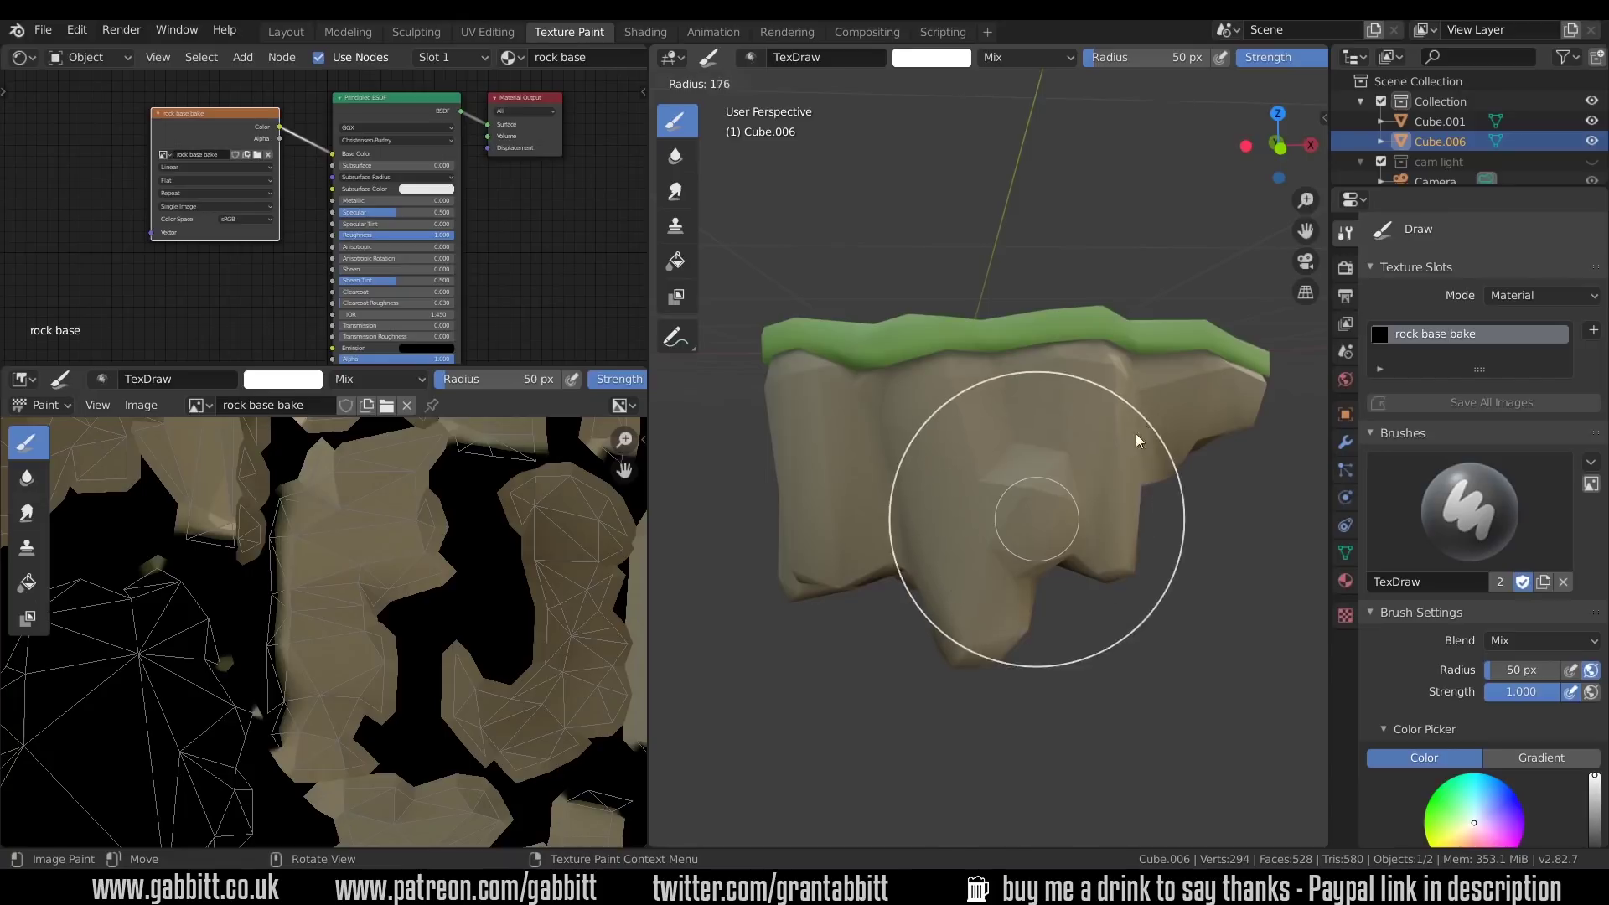
{"action": "left_click", "coordinate": [1058, 501]}
{"action": "key", "text": "shift+f"}
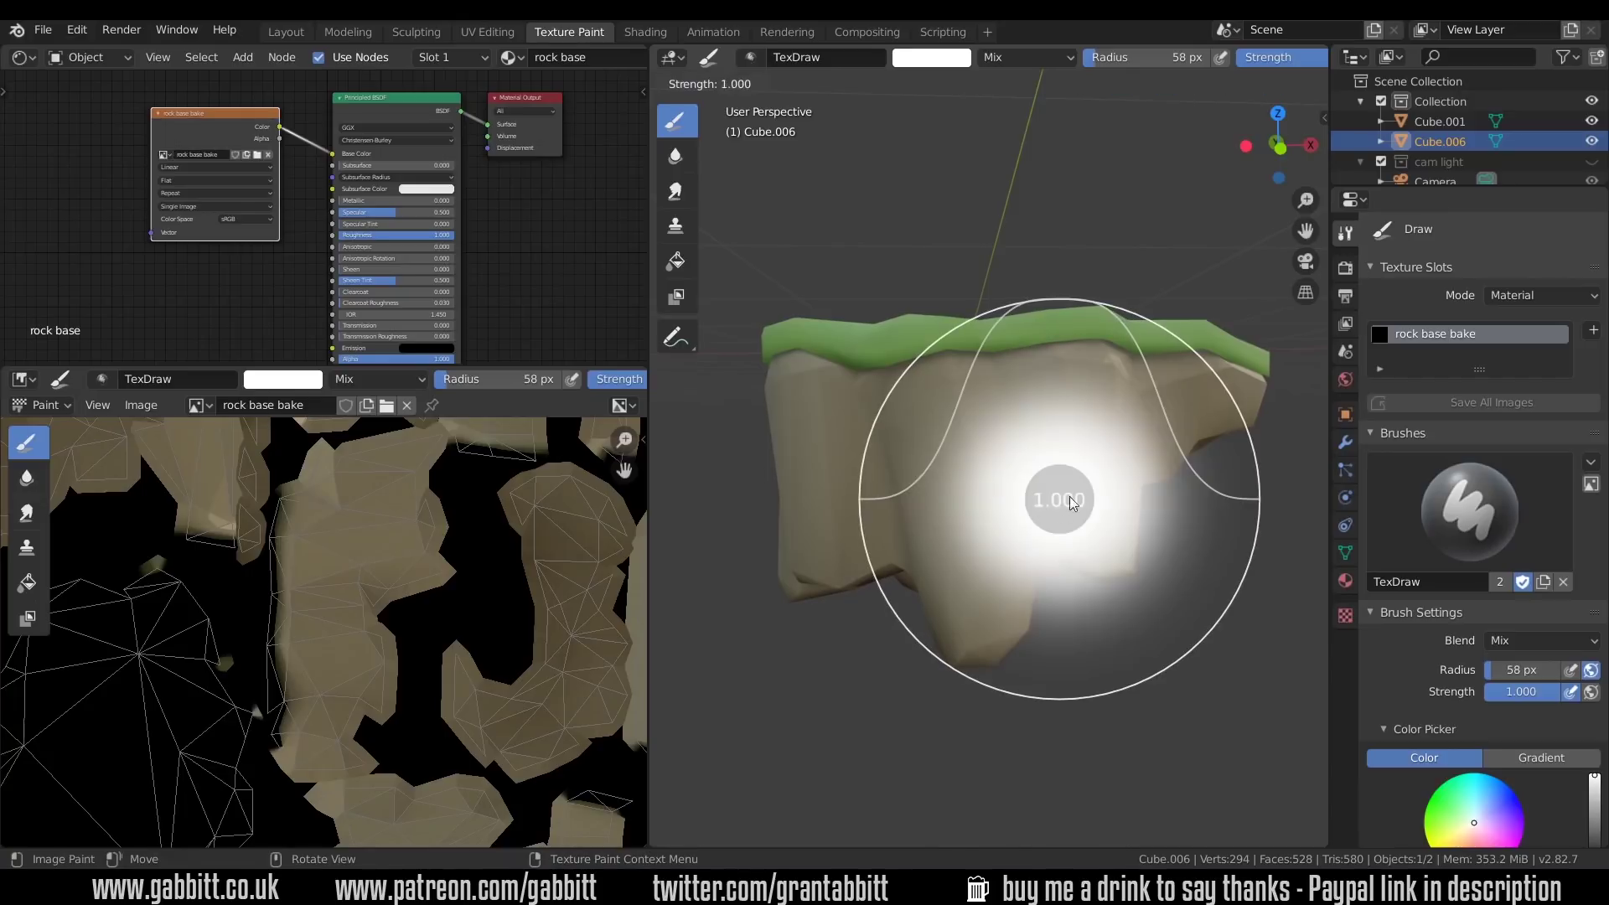
{"action": "left_click", "coordinate": [929, 596]}
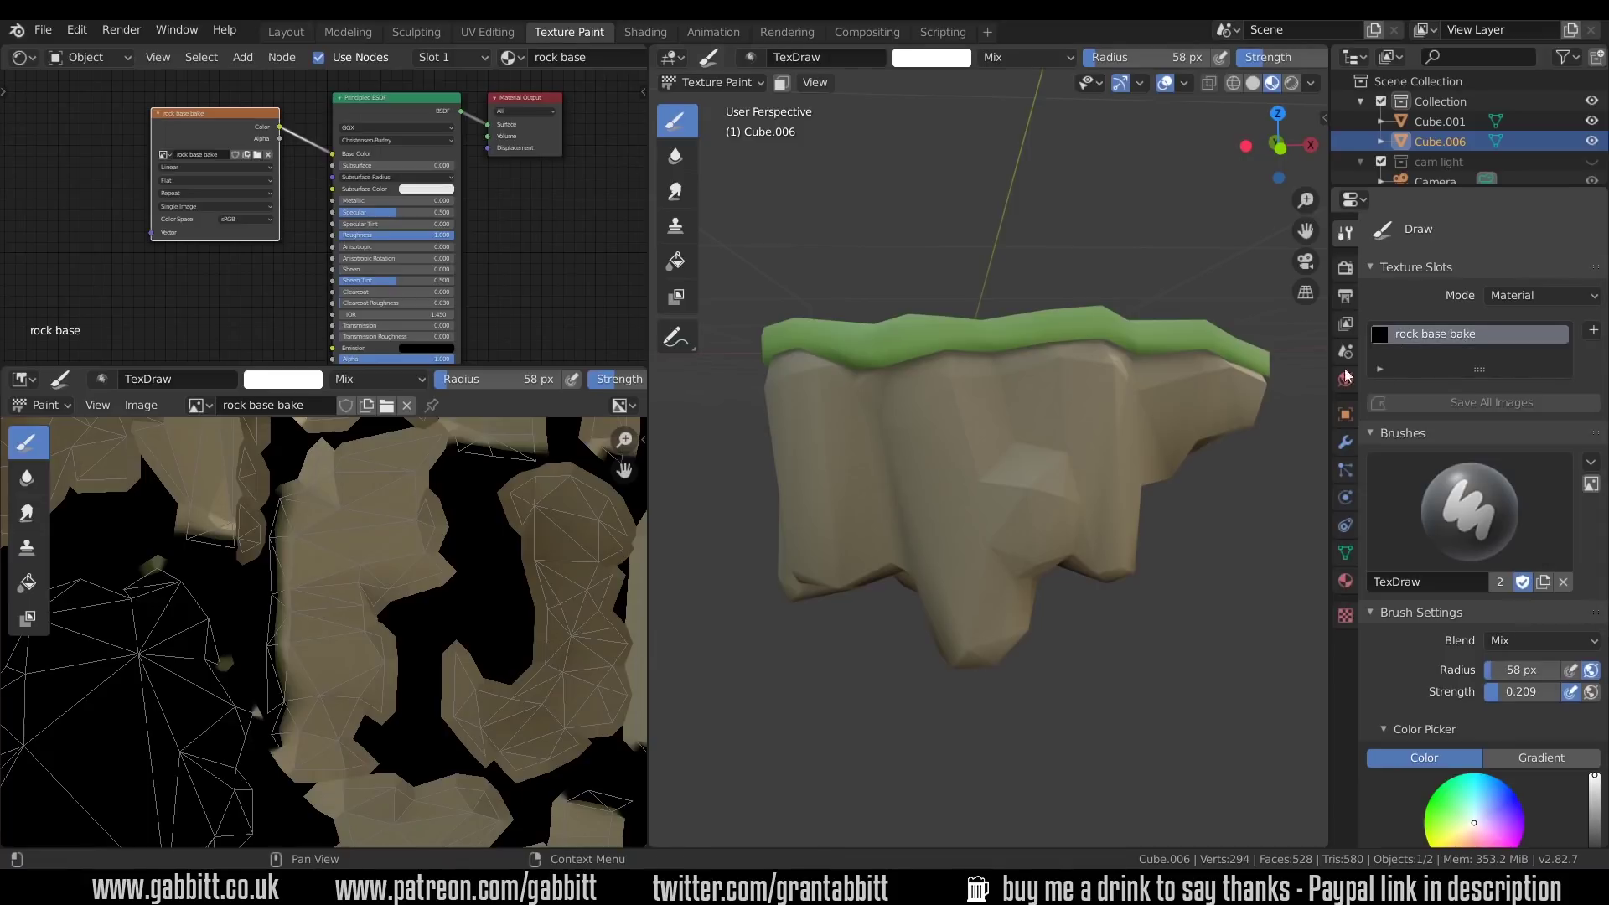
- Sample a brown from the rock's front face as the brush color and add it to the color palette
{"action": "left_click_drag", "start_coordinate": [208, 124], "coordinate": [203, 127]}
{"action": "scroll", "coordinate": [1520, 557], "scroll_direction": "down", "scroll_amount": 6}
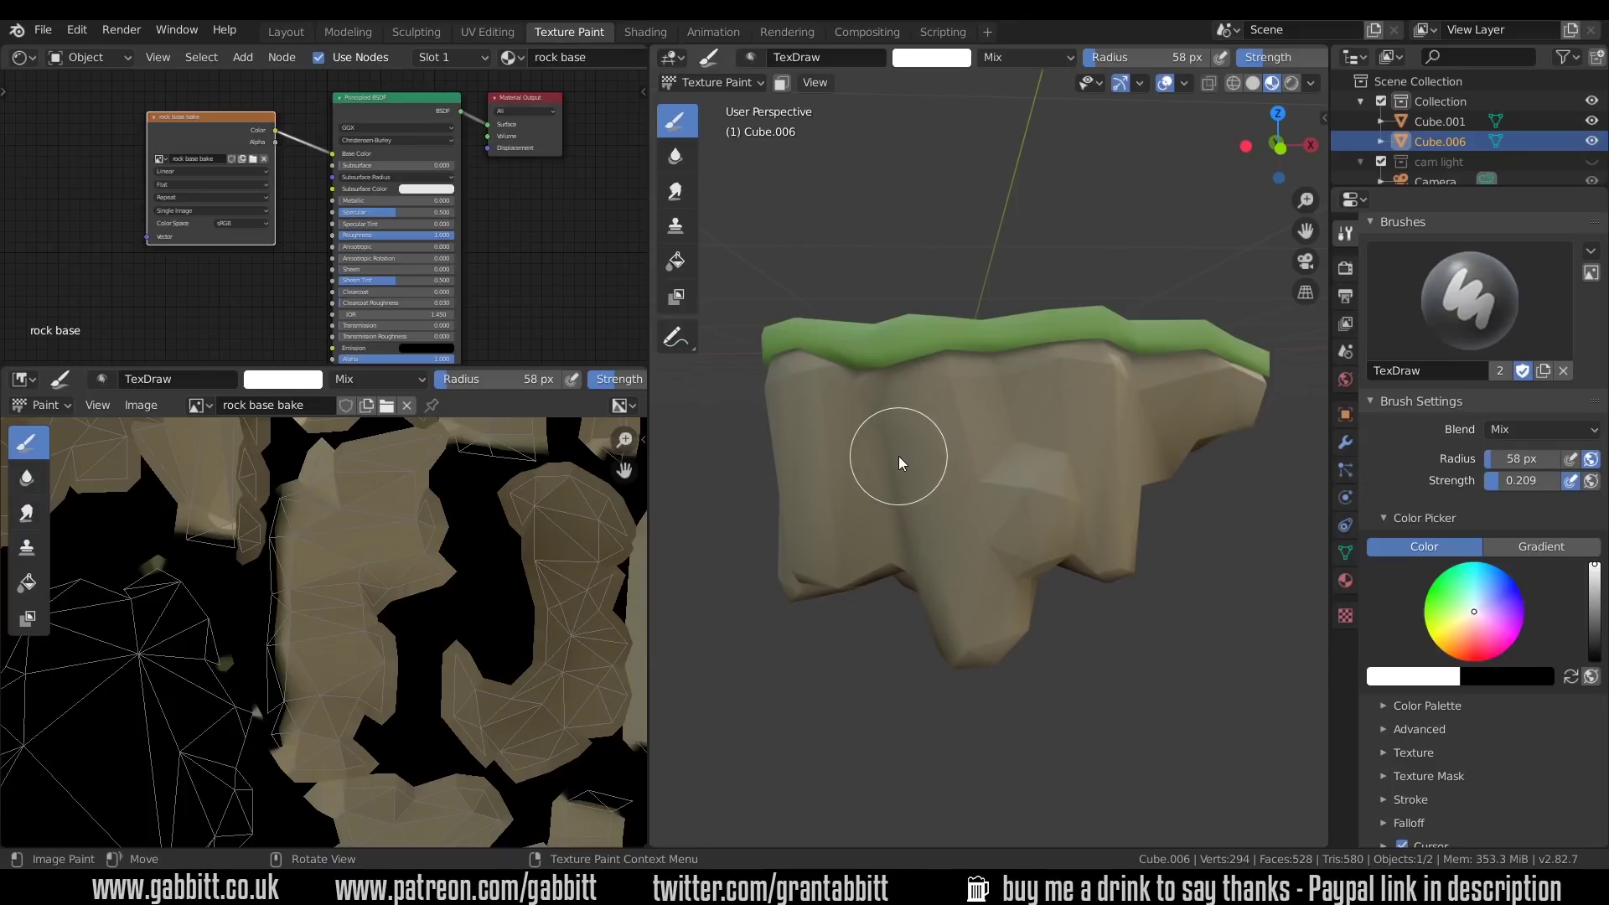
{"action": "key", "text": "s"}
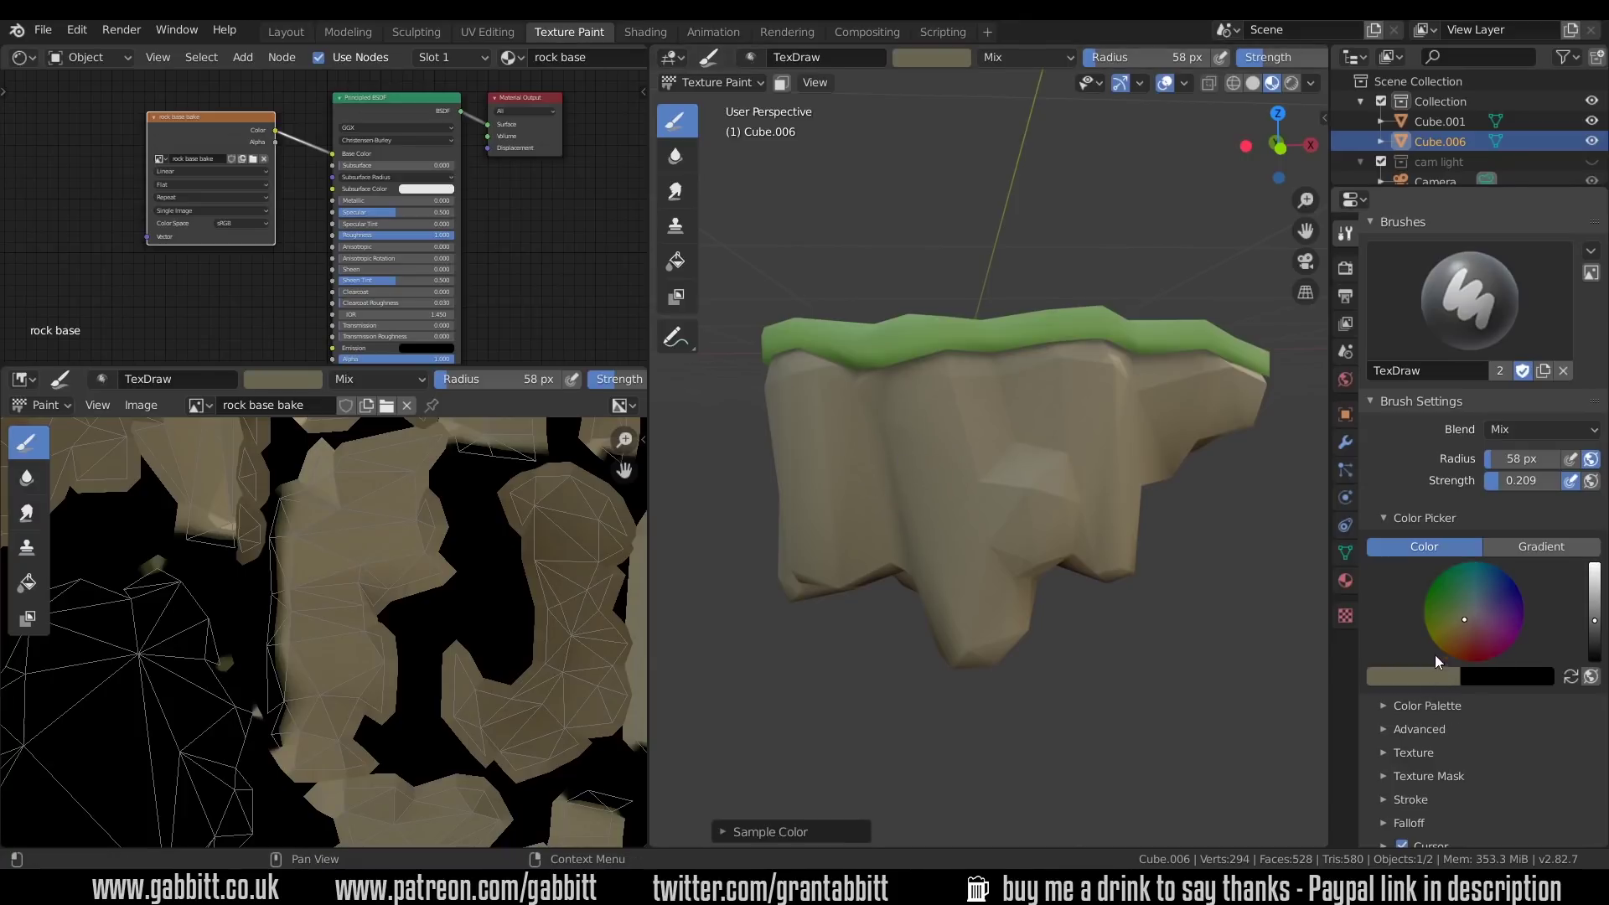
{"action": "left_click", "coordinate": [1387, 704]}
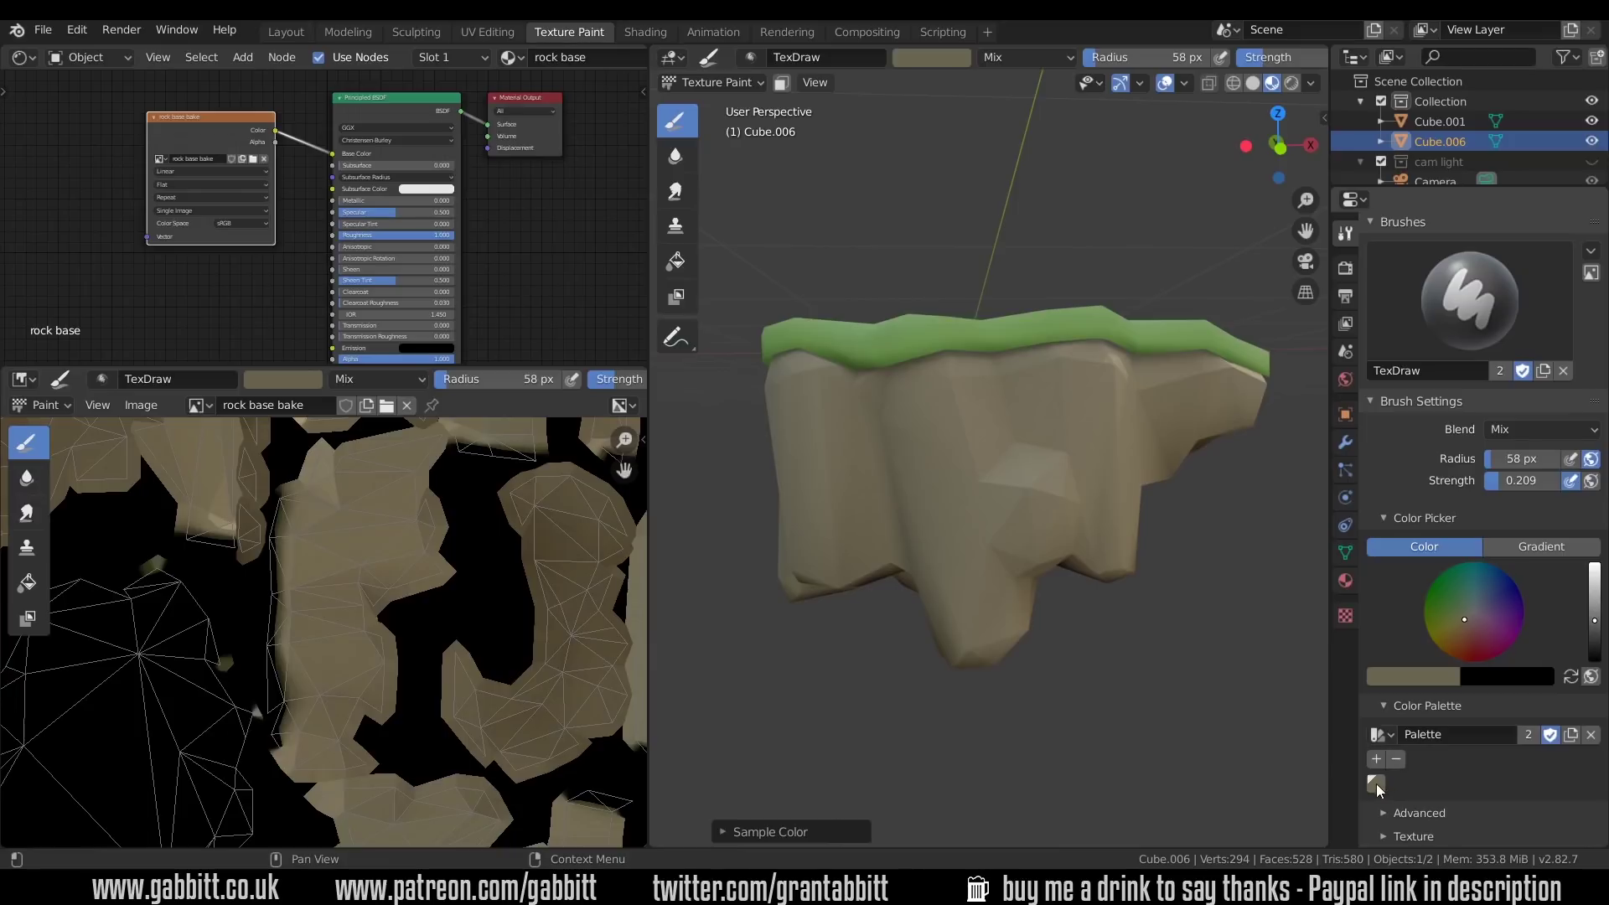
{"action": "left_click", "coordinate": [1376, 758]}
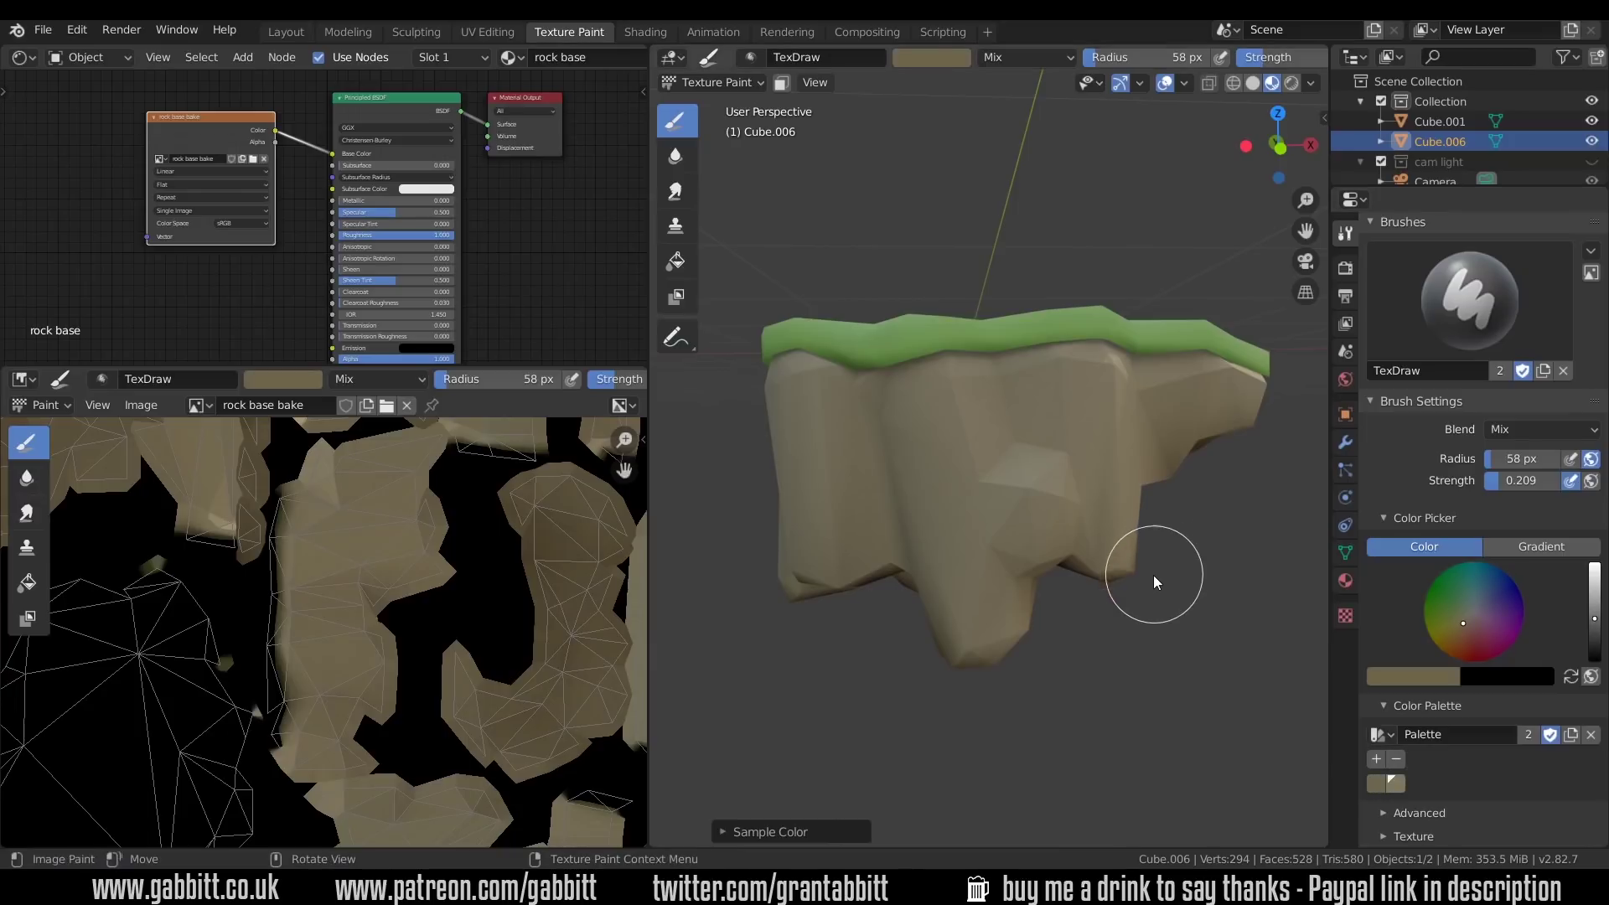
- Sample further light and dark rock tones from other faces and add them to the palette
{"action": "mouse_move", "coordinate": [1133, 596]}
{"action": "middle_mouse_down"}
{"action": "mouse_move", "coordinate": [1068, 446]}
{"action": "mouse_move", "coordinate": [1086, 405]}
{"action": "middle_mouse_up"}
{"action": "key", "text": "s"}
{"action": "key", "text": "s"}
{"action": "left_click", "coordinate": [1069, 410]}
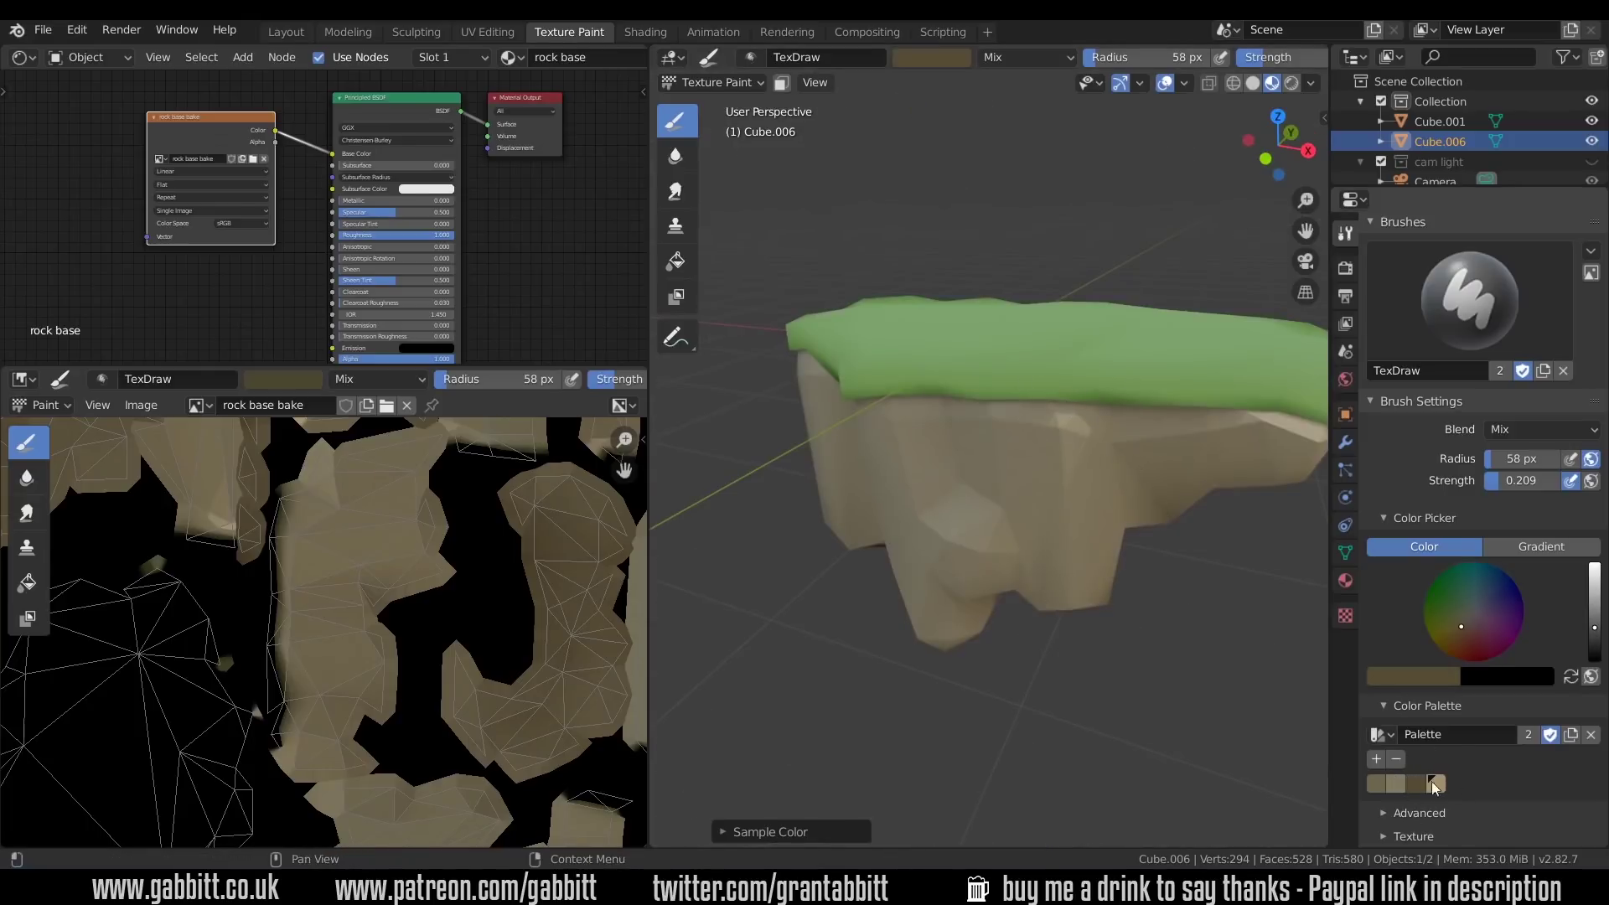
{"action": "middle_click_drag", "start_coordinate": [1064, 600], "coordinate": [1093, 510]}
{"action": "middle_click_drag", "start_coordinate": [1063, 389], "coordinate": [1115, 603]}
- Choose the palette's dark brown, reduce the brush radius to 18 px and paint shading around the rock's sides
{"action": "left_click", "coordinate": [1418, 786]}
{"action": "mouse_move", "coordinate": [939, 446]}
{"action": "middle_mouse_down"}
{"action": "mouse_move", "coordinate": [971, 451]}
{"action": "mouse_move", "coordinate": [937, 360]}
{"action": "middle_mouse_up"}
{"action": "key", "text": "f"}
{"action": "left_click", "coordinate": [924, 489]}
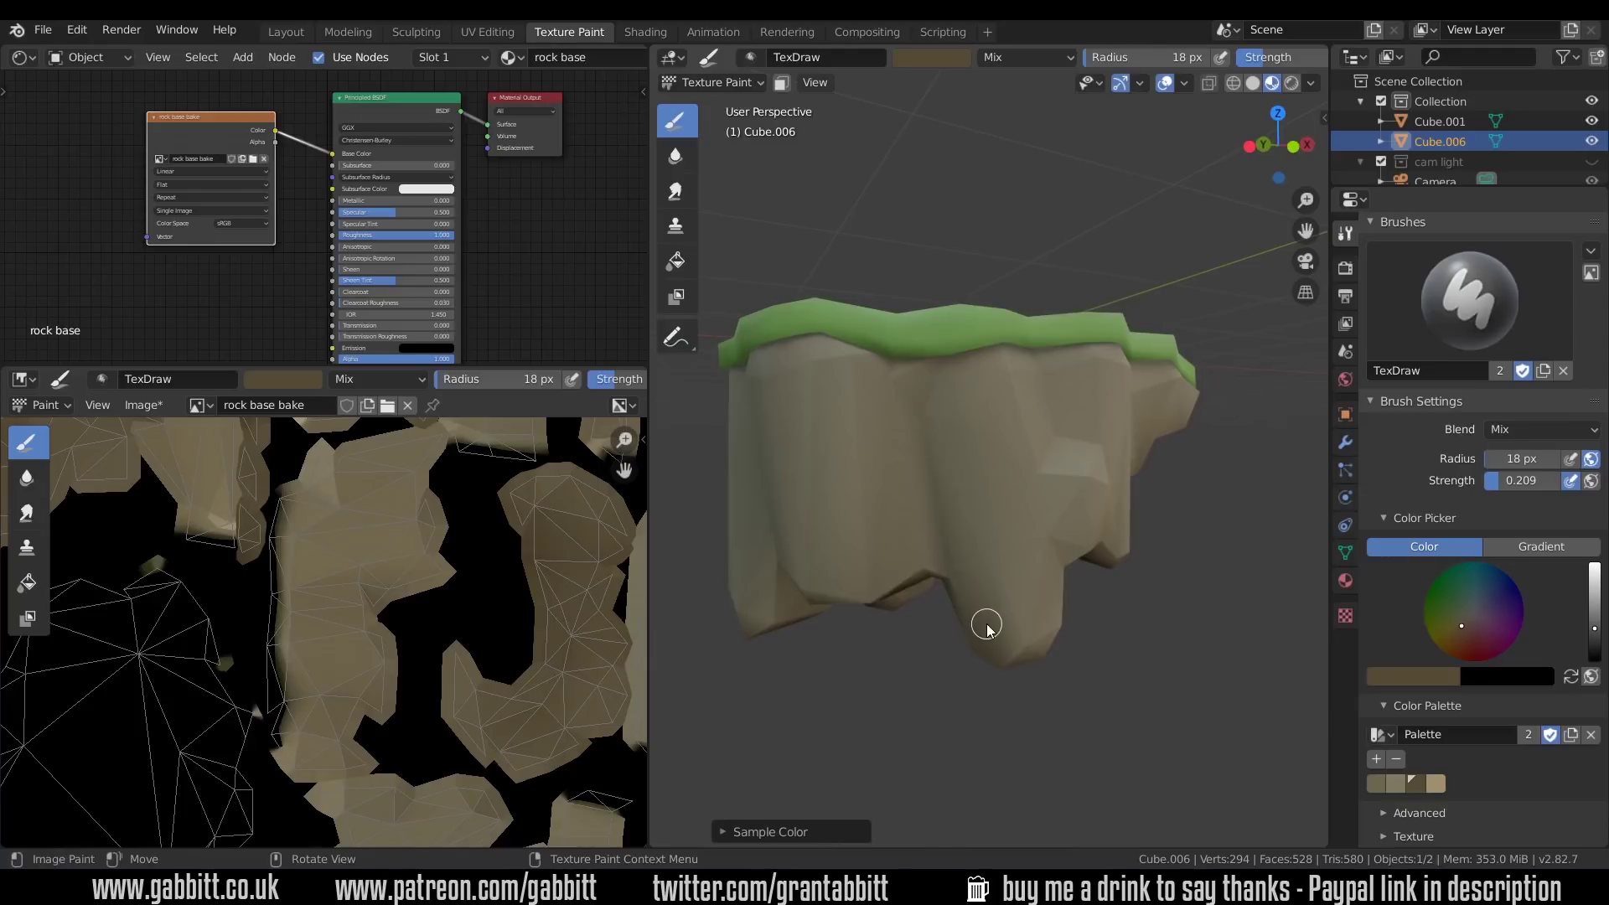
{"action": "mouse_move", "coordinate": [906, 363]}
{"action": "middle_mouse_down"}
{"action": "mouse_move", "coordinate": [1002, 460]}
{"action": "mouse_move", "coordinate": [1031, 600]}
{"action": "mouse_move", "coordinate": [855, 540]}
{"action": "mouse_move", "coordinate": [837, 410]}
{"action": "mouse_move", "coordinate": [1010, 316]}
{"action": "mouse_move", "coordinate": [923, 528]}
{"action": "mouse_move", "coordinate": [1031, 440]}
{"action": "mouse_move", "coordinate": [1106, 440]}
{"action": "mouse_move", "coordinate": [1096, 578]}
{"action": "mouse_move", "coordinate": [1167, 664]}
{"action": "mouse_move", "coordinate": [994, 387]}
{"action": "middle_mouse_up"}
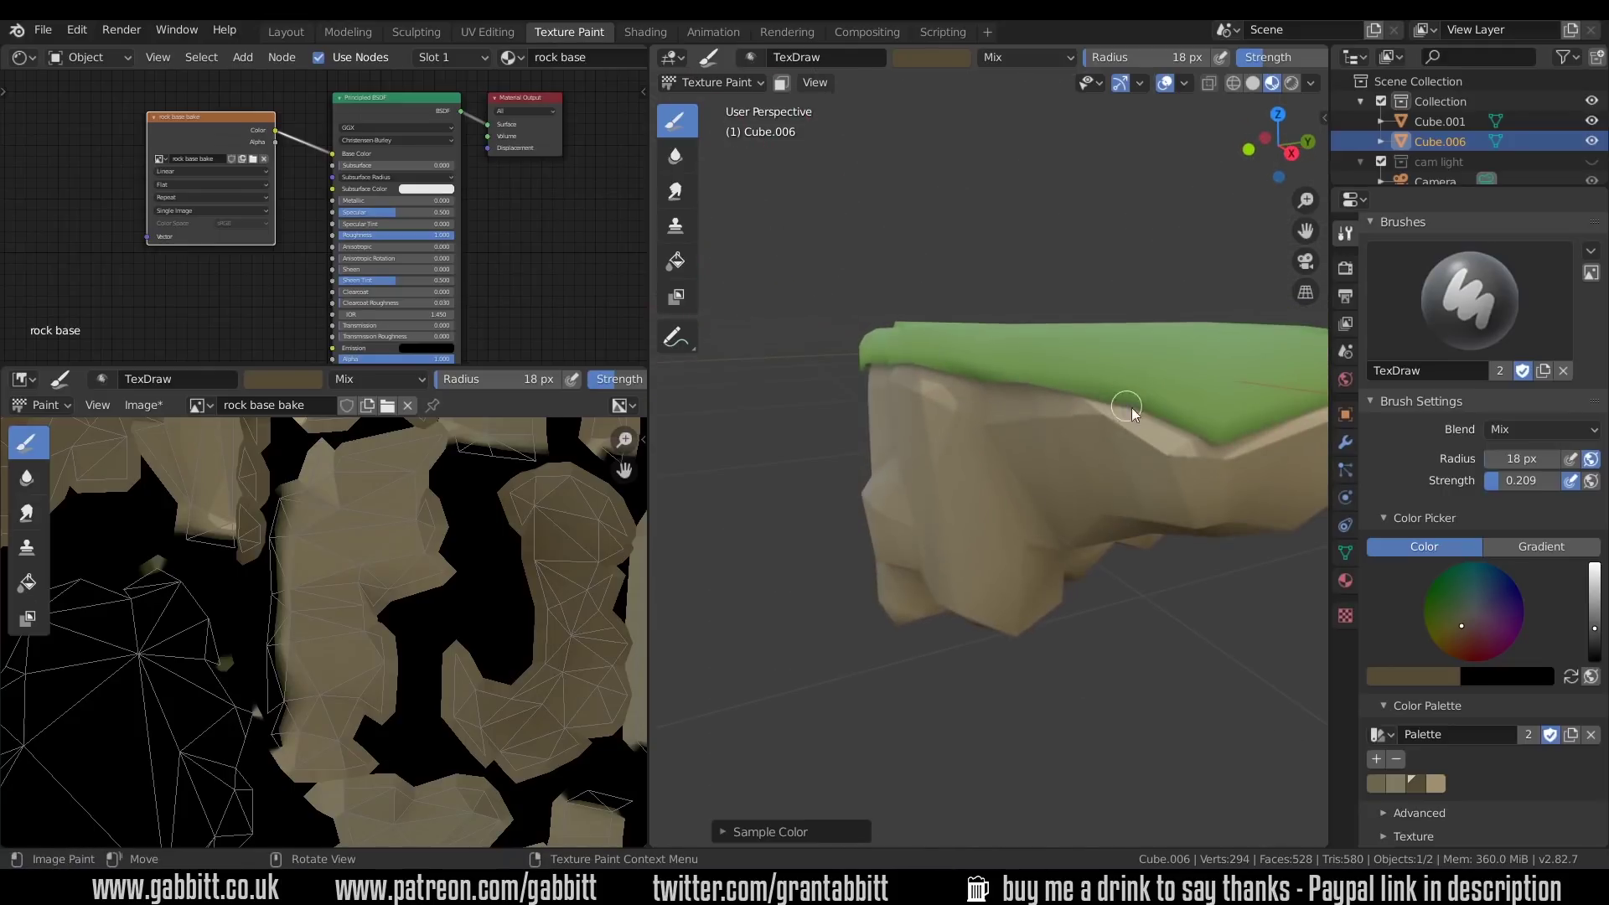
{"action": "middle_click_drag", "start_coordinate": [958, 444], "coordinate": [1120, 360]}
{"action": "middle_click_drag", "start_coordinate": [800, 360], "coordinate": [1022, 453]}
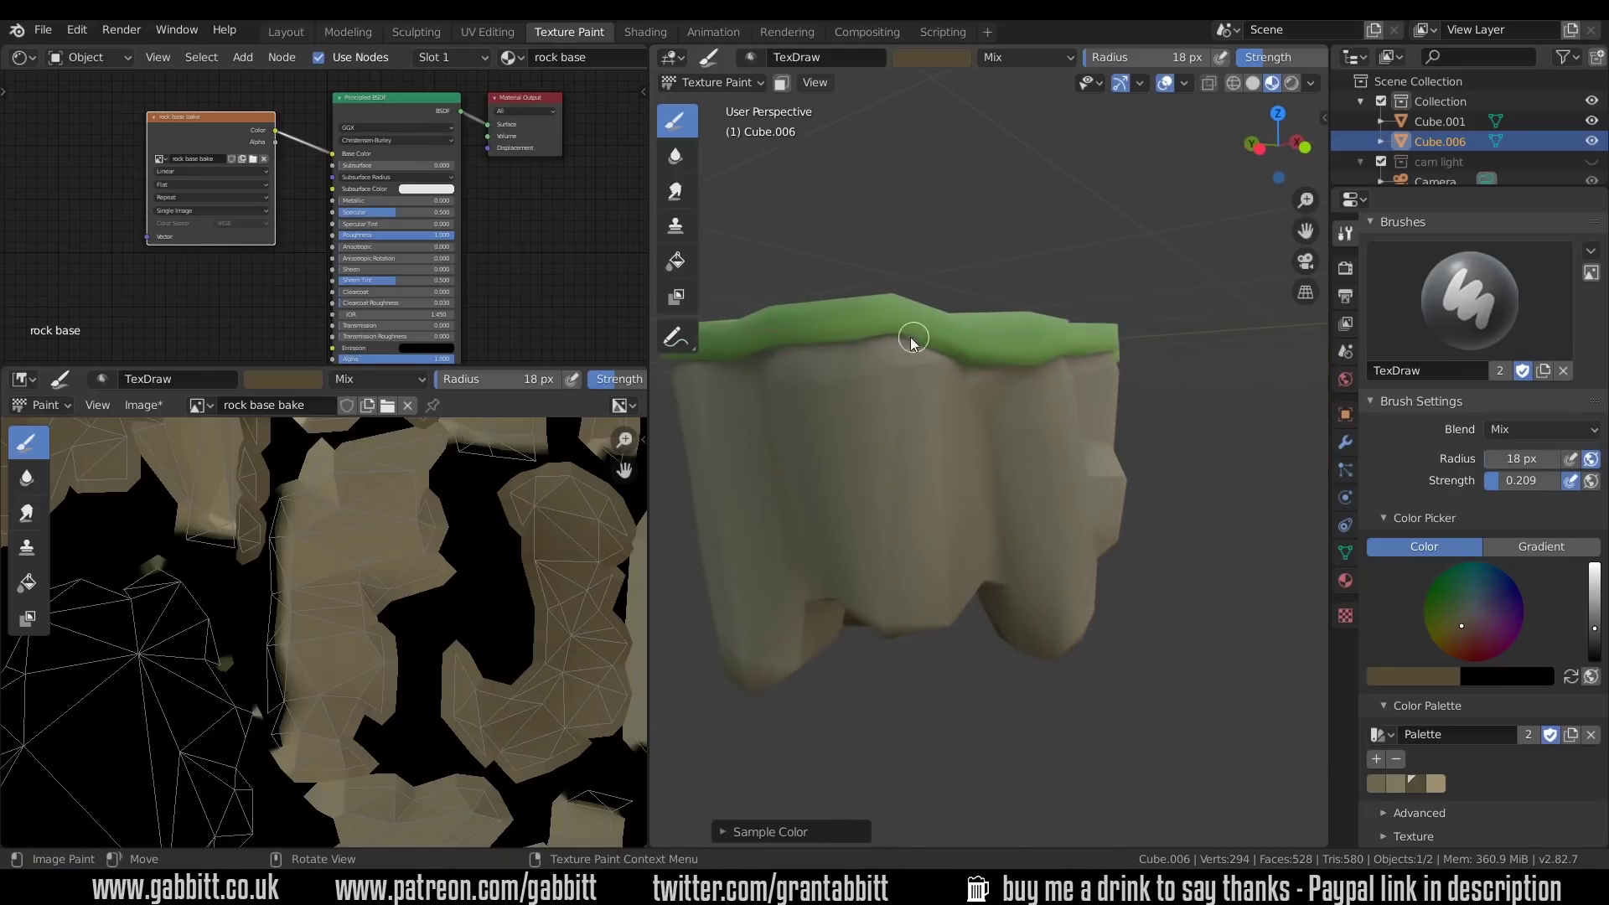
{"action": "middle_click_drag", "start_coordinate": [912, 399], "coordinate": [1024, 388]}
{"action": "middle_click_drag", "start_coordinate": [830, 360], "coordinate": [1027, 325]}
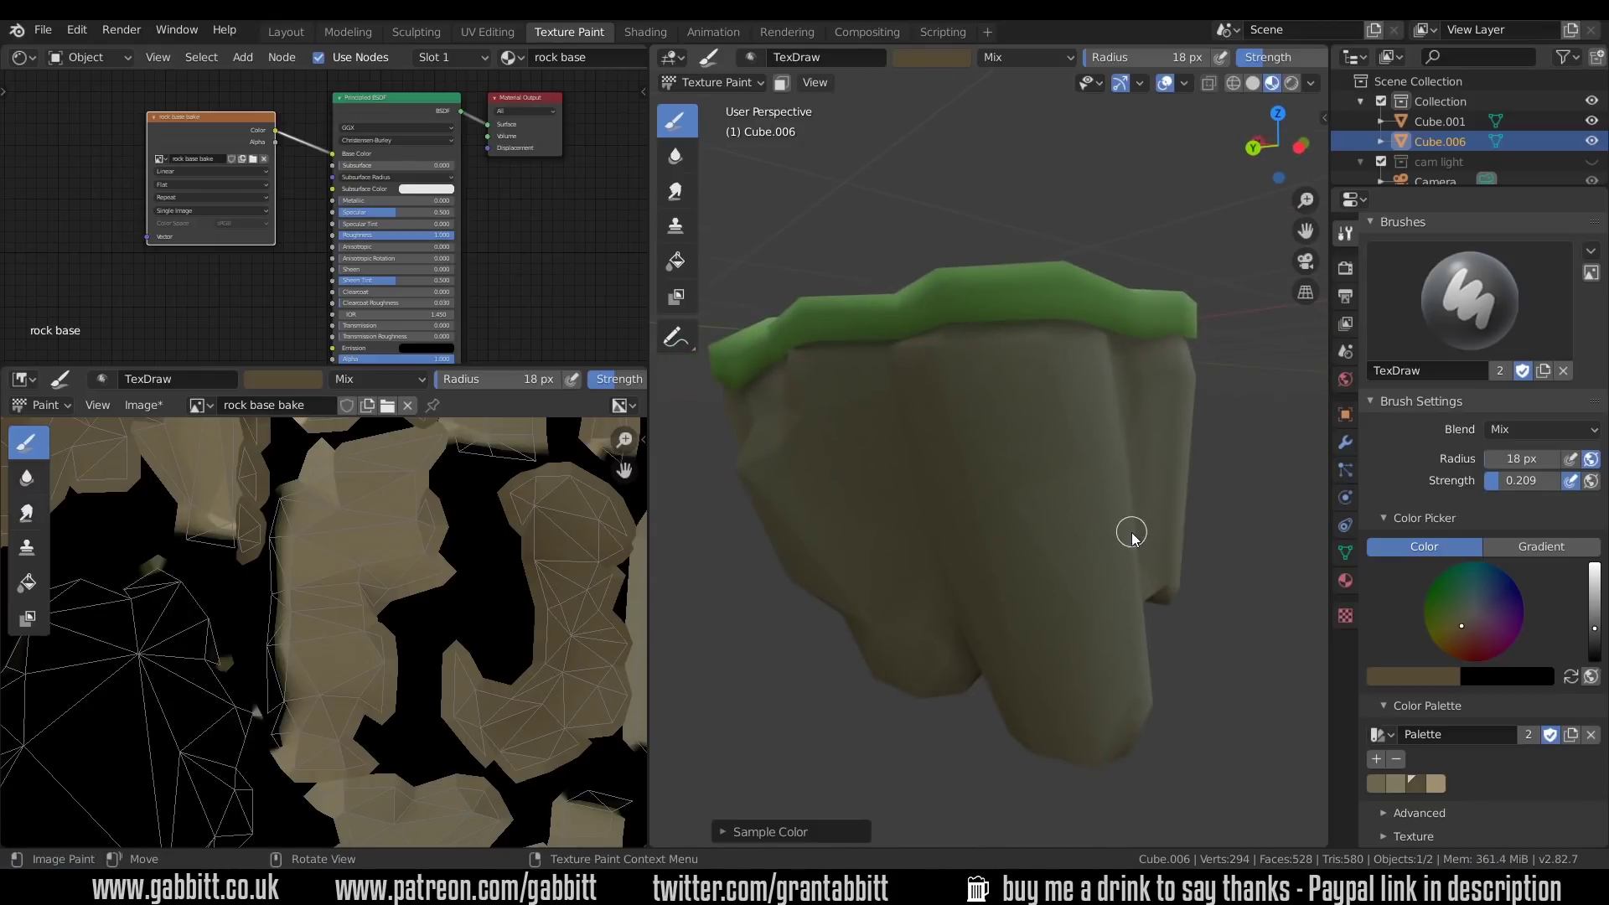
{"action": "middle_click_drag", "start_coordinate": [1207, 681], "coordinate": [1013, 682]}
- Darken the brown brush color further and continue shading around the rock base
{"action": "left_click_drag", "start_coordinate": [1595, 628], "coordinate": [1595, 643]}
{"action": "middle_click_drag", "start_coordinate": [927, 406], "coordinate": [1019, 406]}
{"action": "middle_click_drag", "start_coordinate": [1025, 463], "coordinate": [1214, 643]}
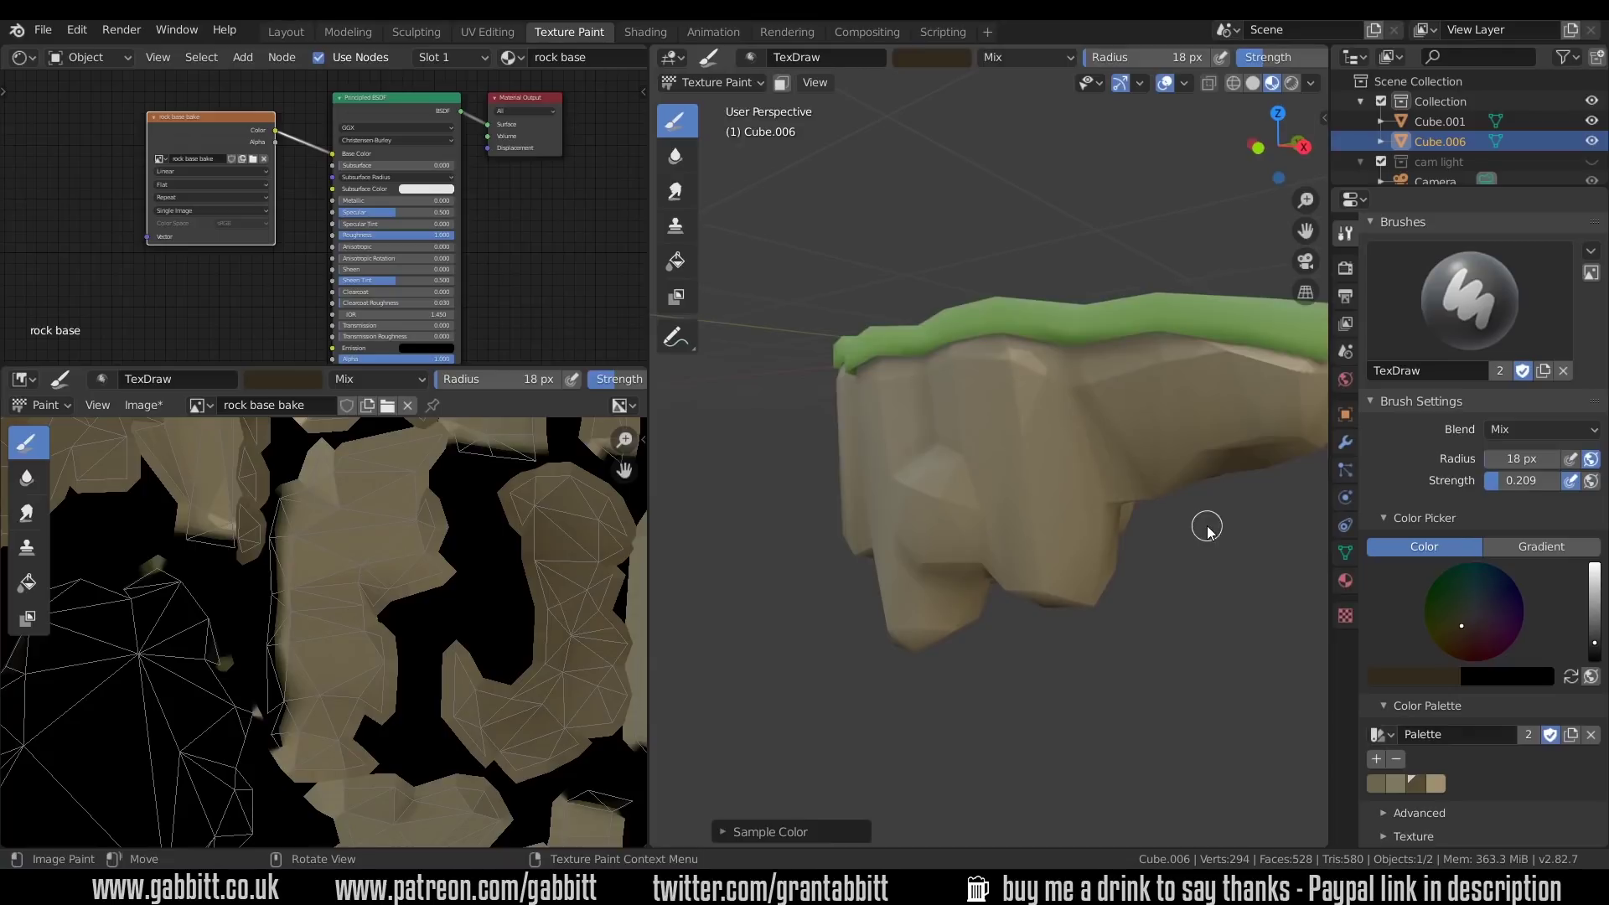
- Set the brush's stroke method to Line and paint a dark line down the crease beside the rock's overhang
{"action": "scroll", "coordinate": [1489, 555], "scroll_direction": "down", "scroll_amount": 5}
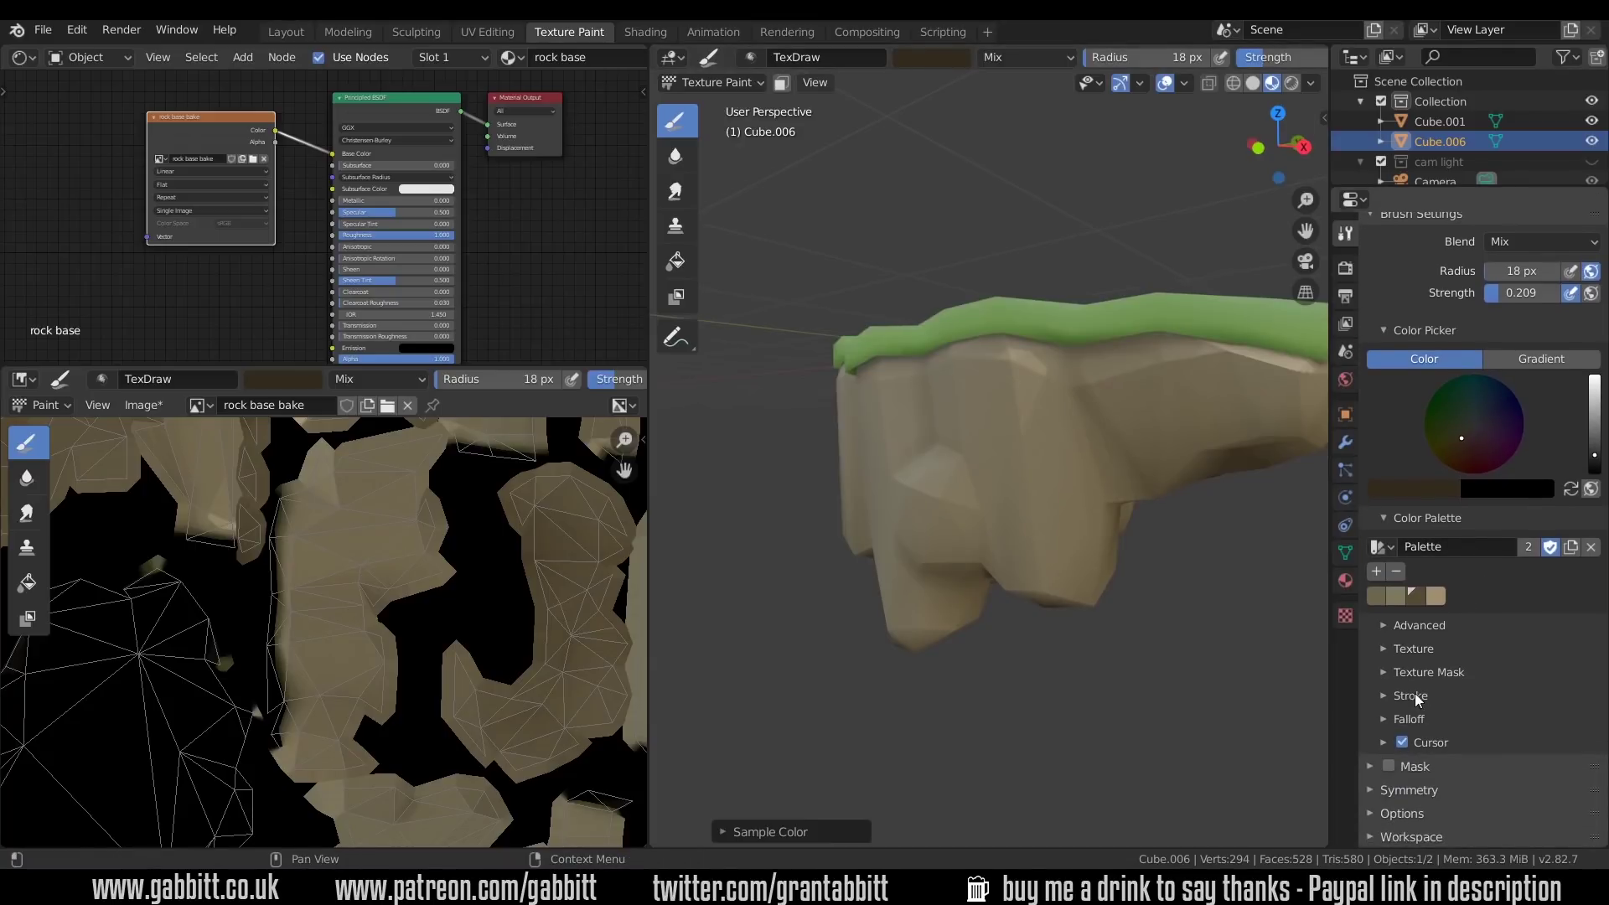
{"action": "left_click", "coordinate": [1389, 696]}
{"action": "scroll", "coordinate": [1482, 690], "scroll_direction": "down", "scroll_amount": 3}
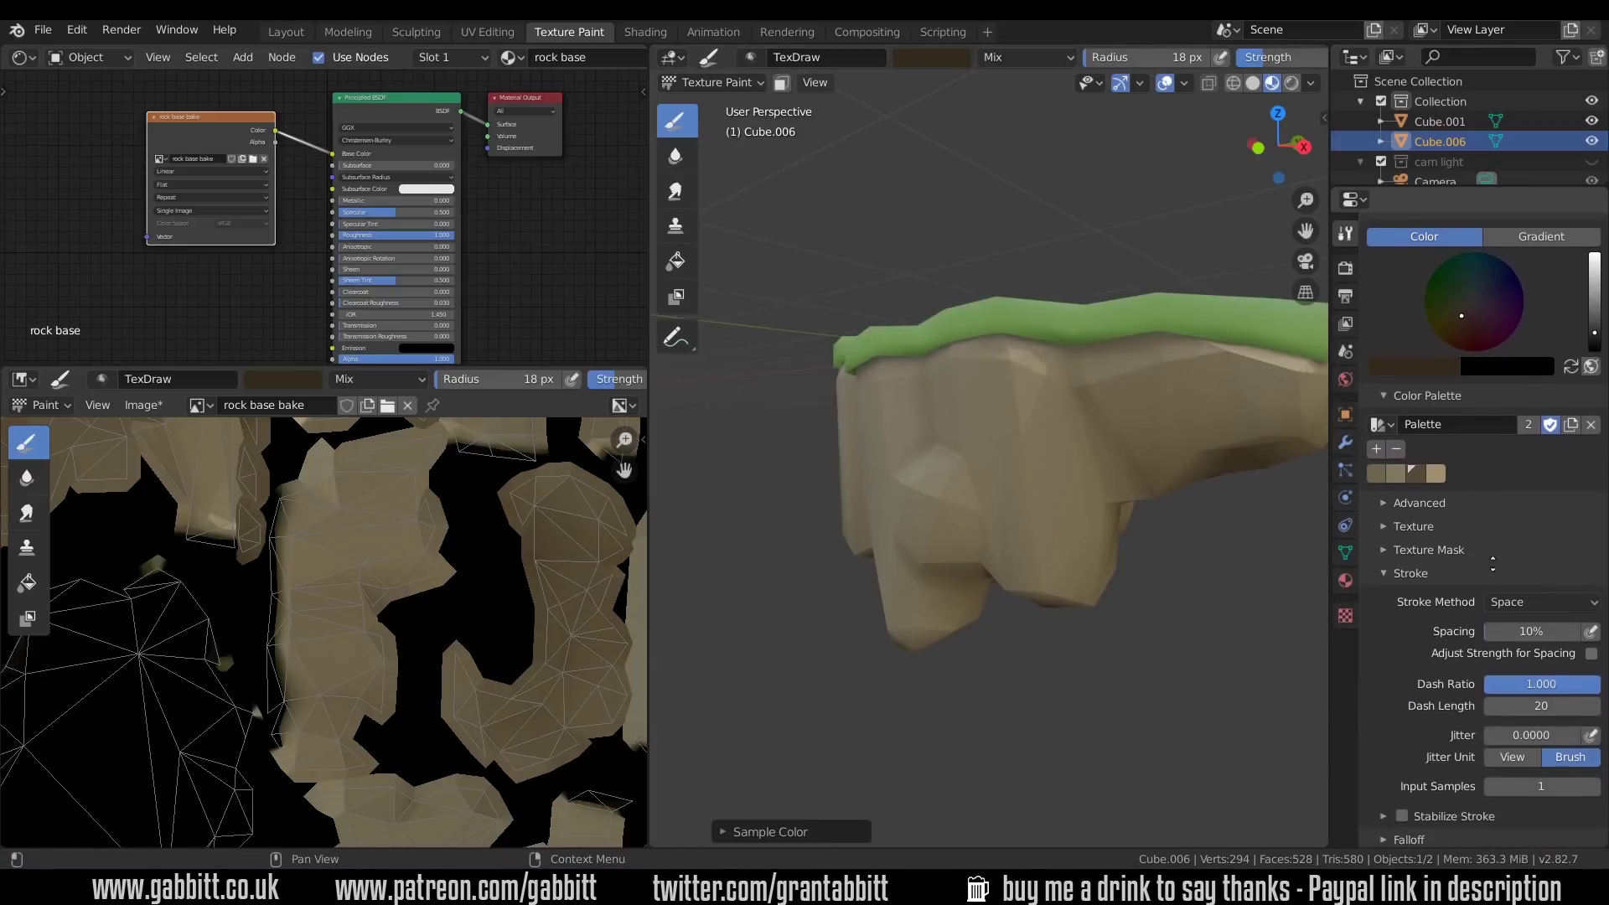
{"action": "left_click", "coordinate": [1534, 595]}
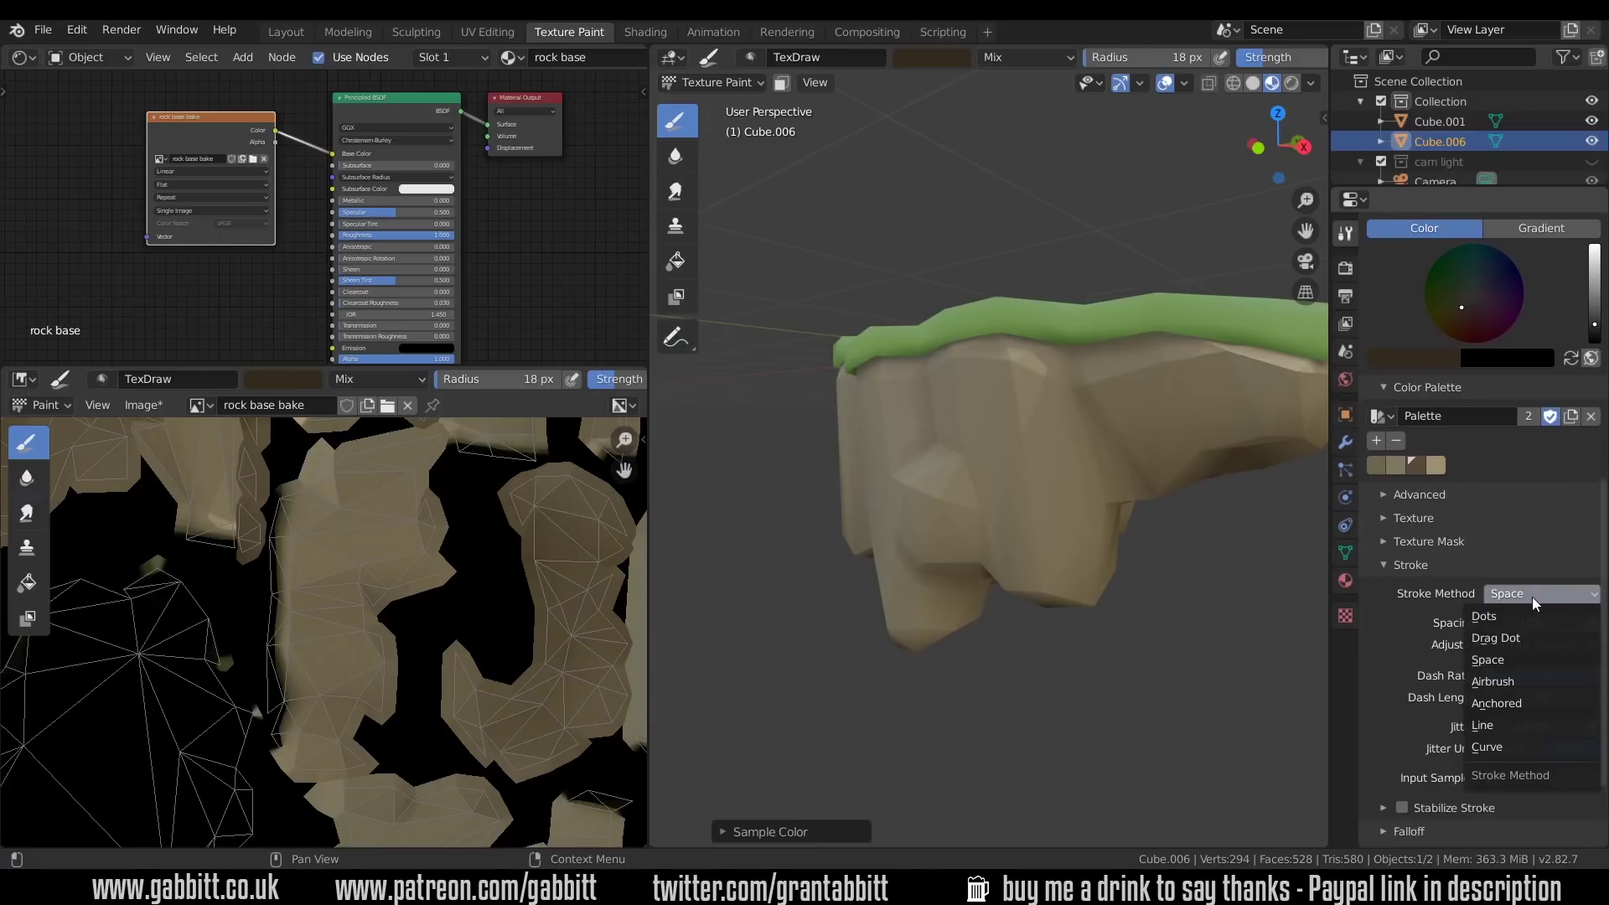
{"action": "left_click", "coordinate": [1505, 727]}
{"action": "mouse_move", "coordinate": [1073, 388]}
{"action": "left_mouse_down"}
{"action": "mouse_move", "coordinate": [1128, 502]}
{"action": "mouse_move", "coordinate": [1157, 521]}
{"action": "left_mouse_up"}
{"action": "middle_click_drag", "start_coordinate": [1009, 707], "coordinate": [1067, 701]}
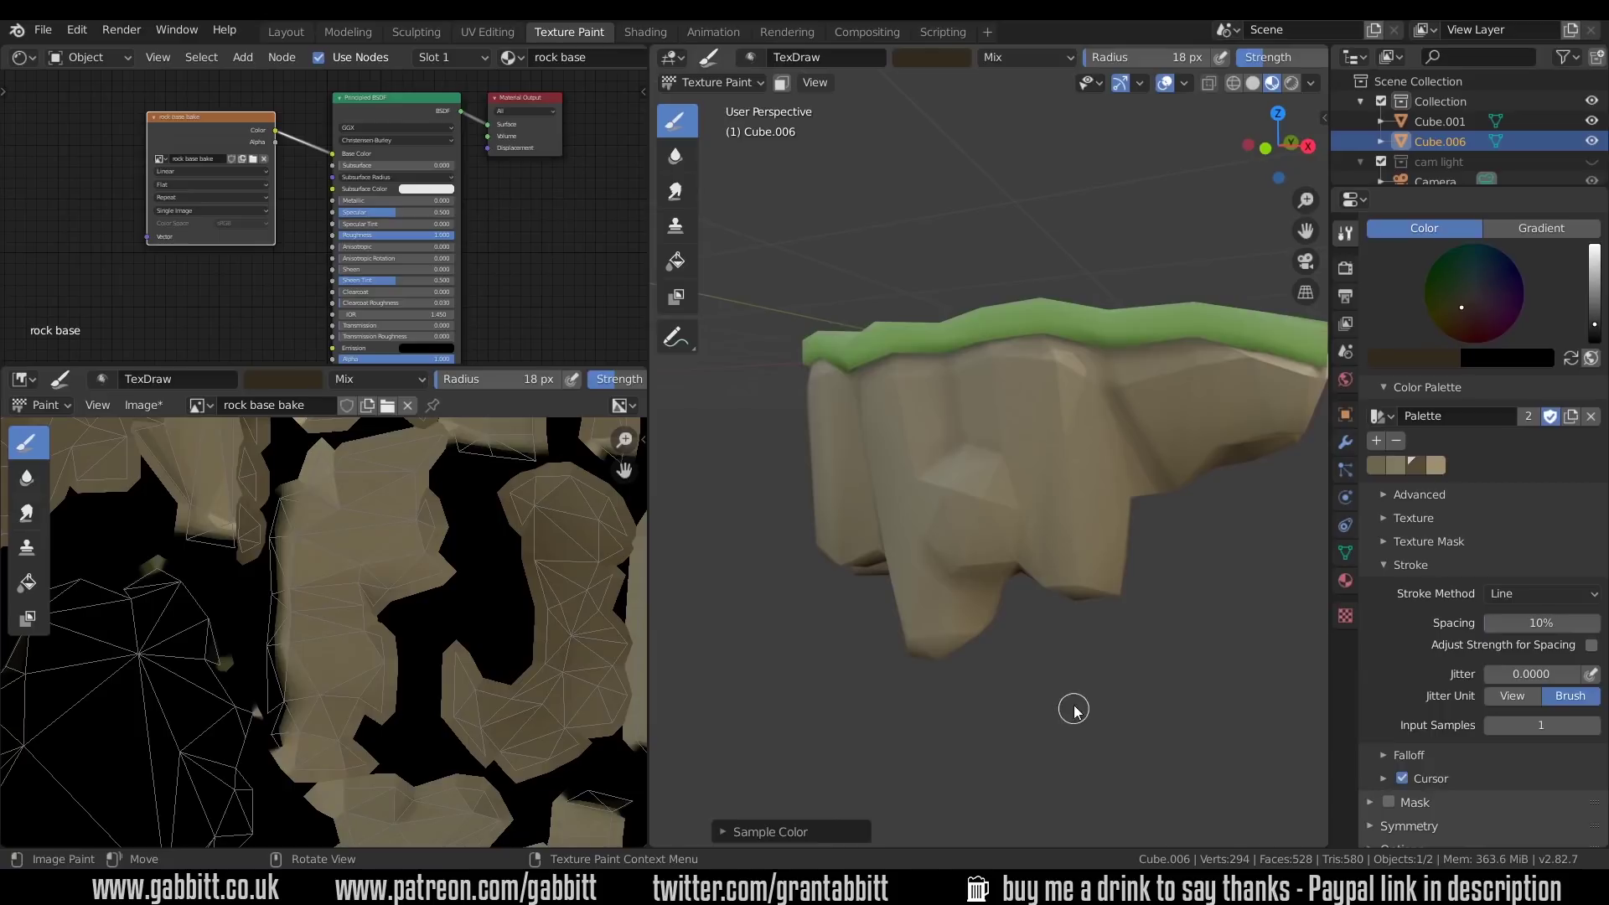
- Lower the brush strength to 0.123 and the radius to 8 px
{"action": "scroll", "coordinate": [1517, 277], "scroll_direction": "up", "scroll_amount": 8}
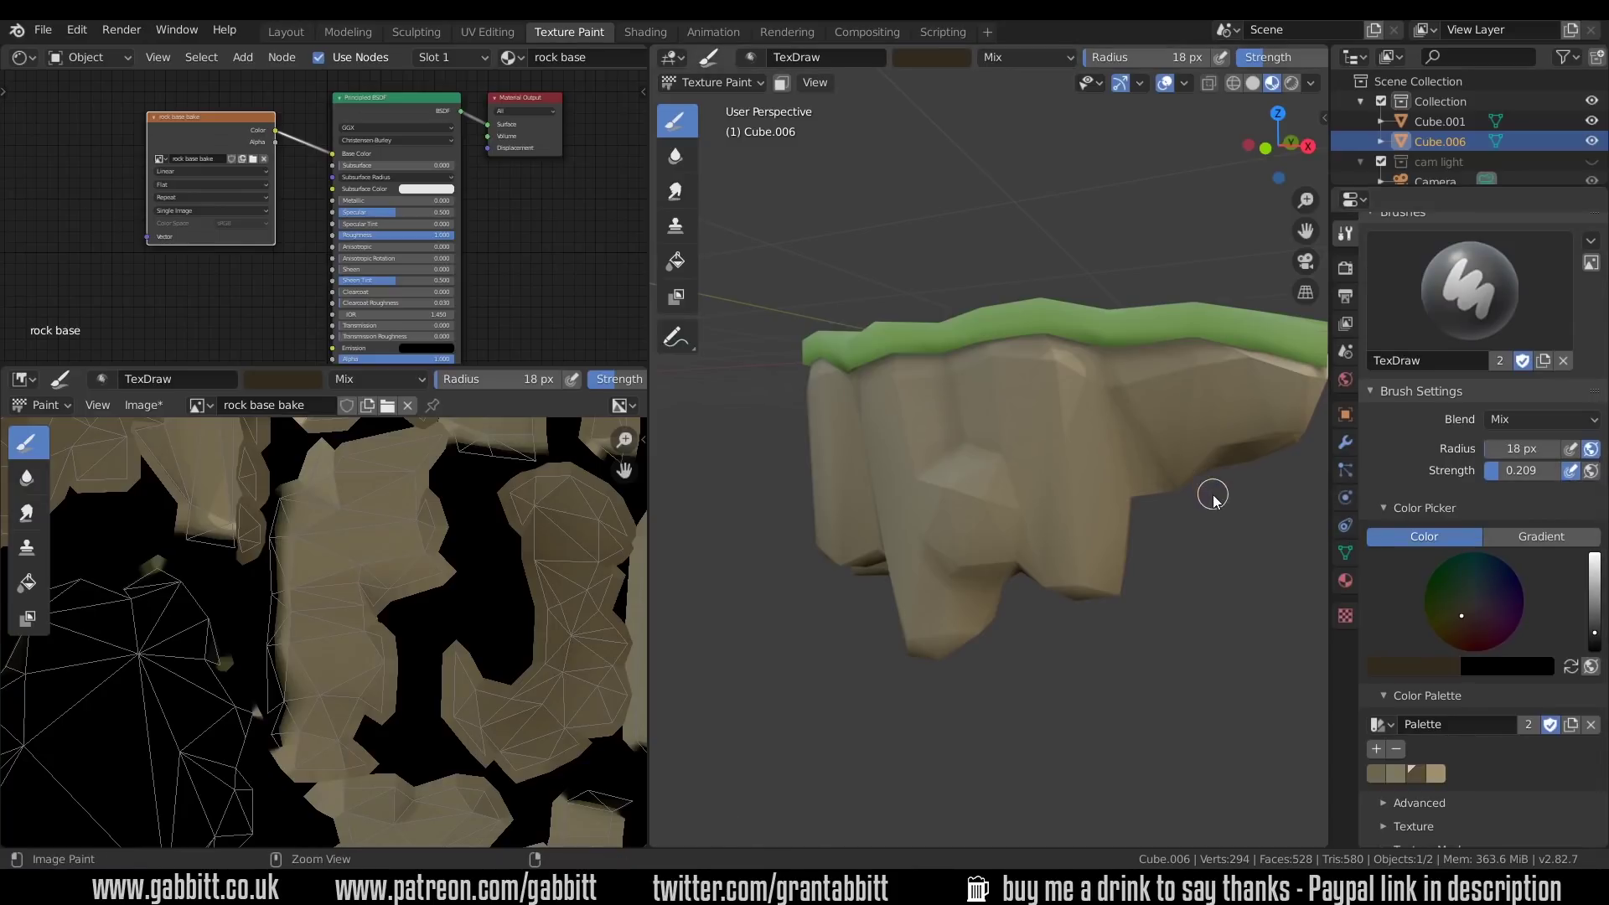
{"action": "left_click_drag", "start_coordinate": [1501, 474], "coordinate": [1489, 479]}
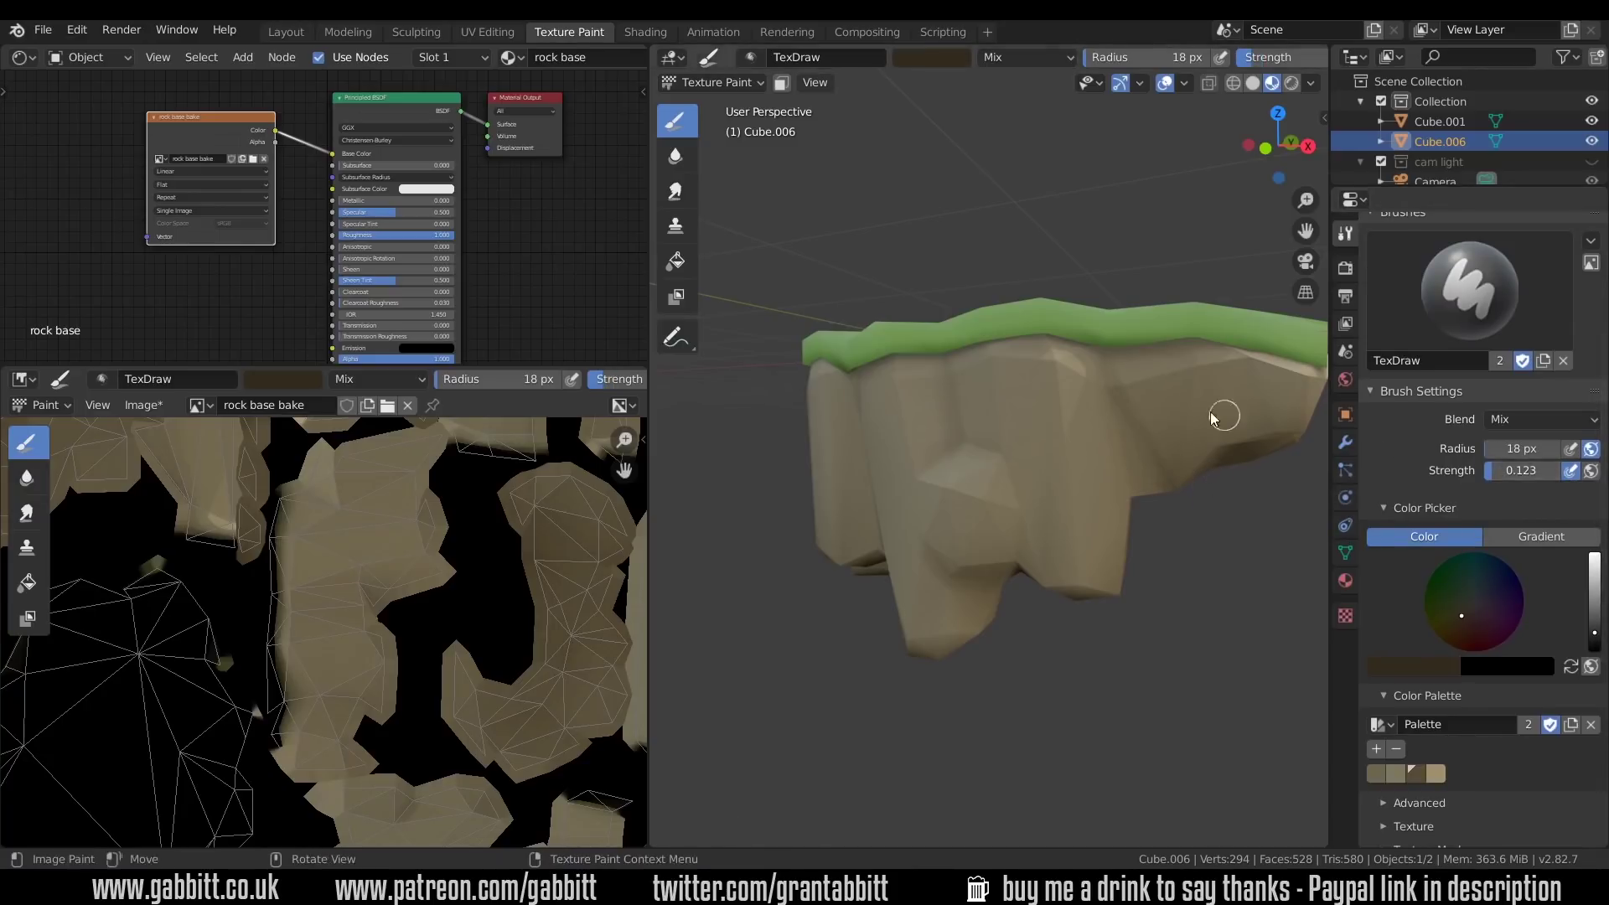
{"action": "mouse_move", "coordinate": [1106, 356]}
{"action": "middle_mouse_down"}
{"action": "mouse_move", "coordinate": [1181, 605]}
{"action": "mouse_move", "coordinate": [1046, 556]}
{"action": "mouse_move", "coordinate": [1171, 676]}
{"action": "mouse_move", "coordinate": [1030, 665]}
{"action": "mouse_move", "coordinate": [982, 532]}
{"action": "mouse_move", "coordinate": [869, 341]}
{"action": "mouse_move", "coordinate": [922, 503]}
{"action": "mouse_move", "coordinate": [902, 563]}
{"action": "mouse_move", "coordinate": [1324, 646]}
{"action": "middle_mouse_up"}
{"action": "key", "text": "f"}
{"action": "left_click", "coordinate": [982, 532]}
- Choose the palette's lightest rock tone, brighten it slightly and frame the overhang's rim closely
{"action": "left_click", "coordinate": [1436, 773]}
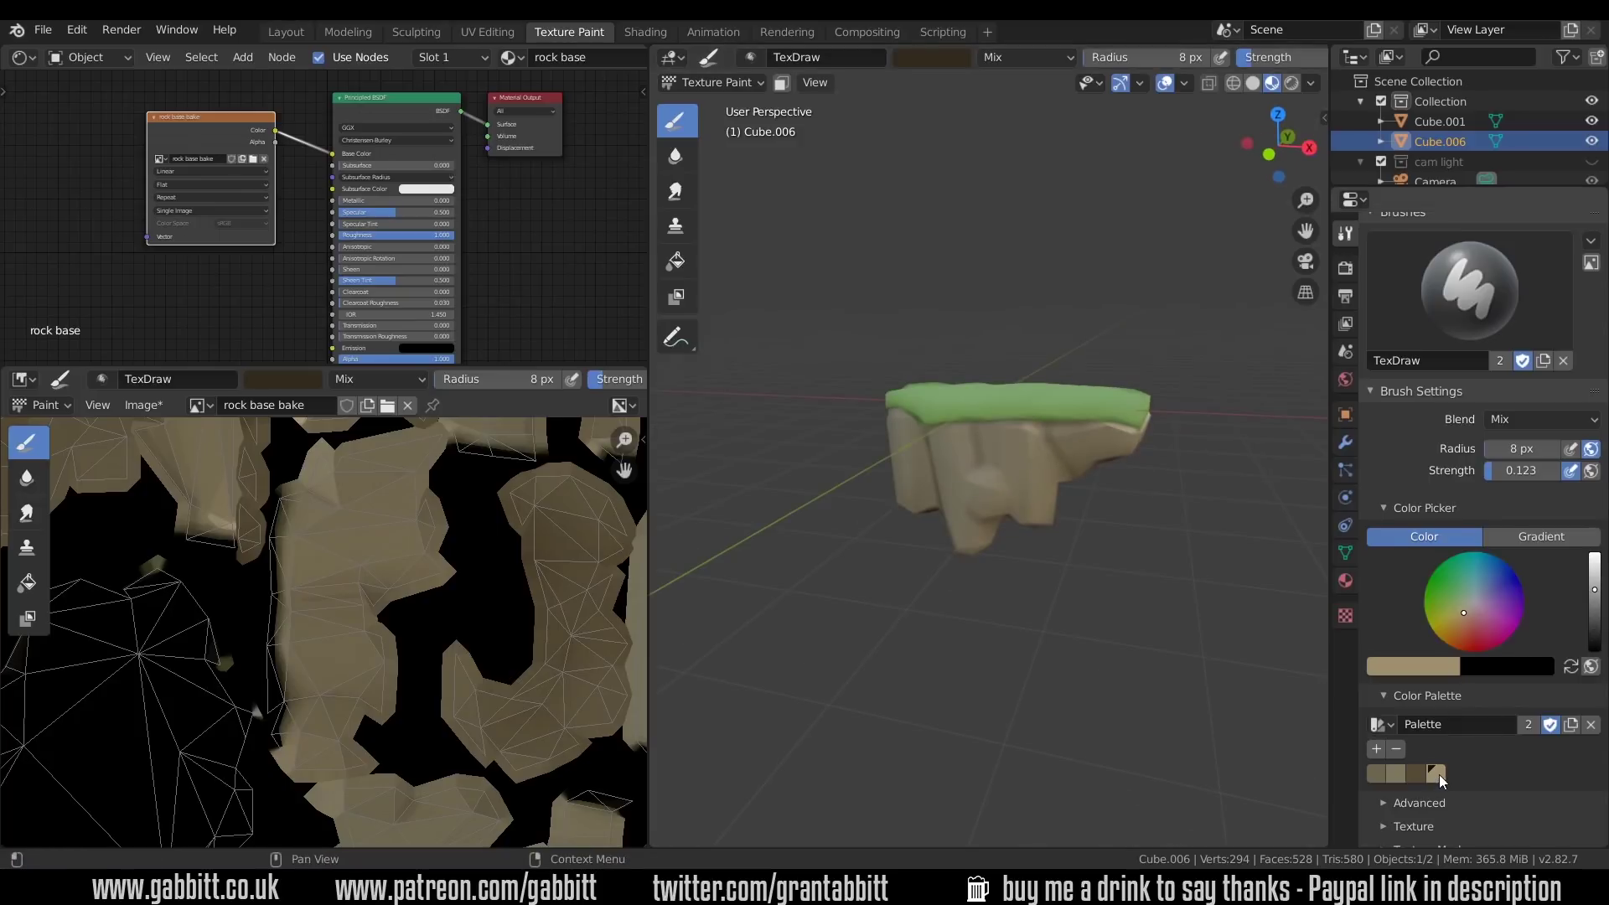
{"action": "left_click", "coordinate": [1595, 584]}
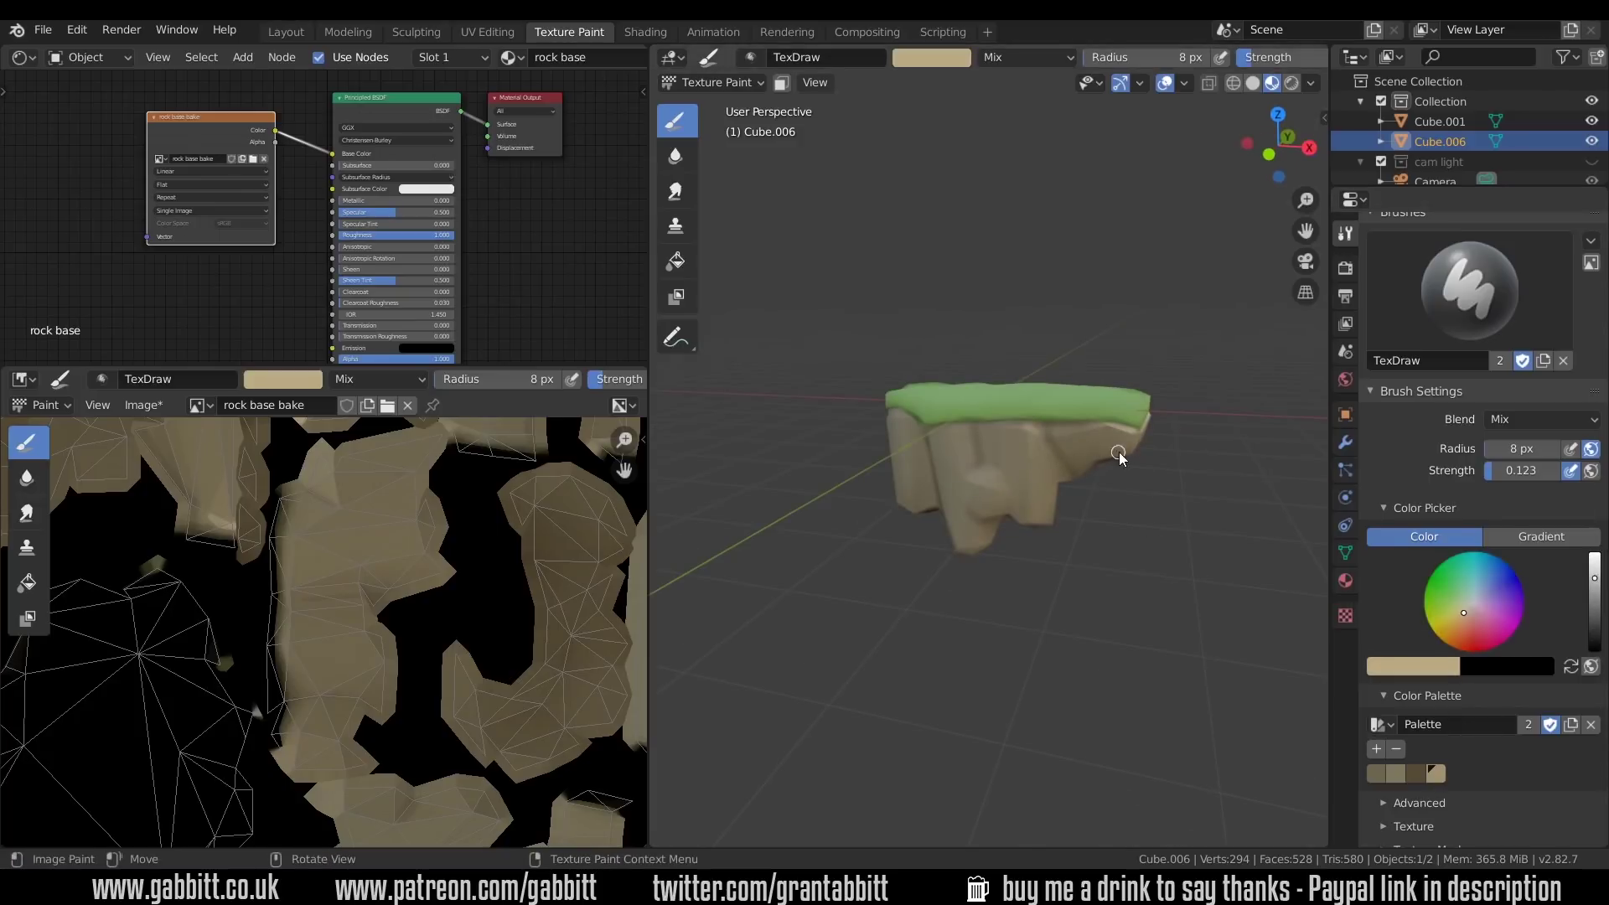
{"action": "middle_click_drag", "start_coordinate": [1120, 457], "coordinate": [1028, 575]}
{"action": "scroll", "coordinate": [1124, 453], "scroll_direction": "up", "scroll_amount": 6}
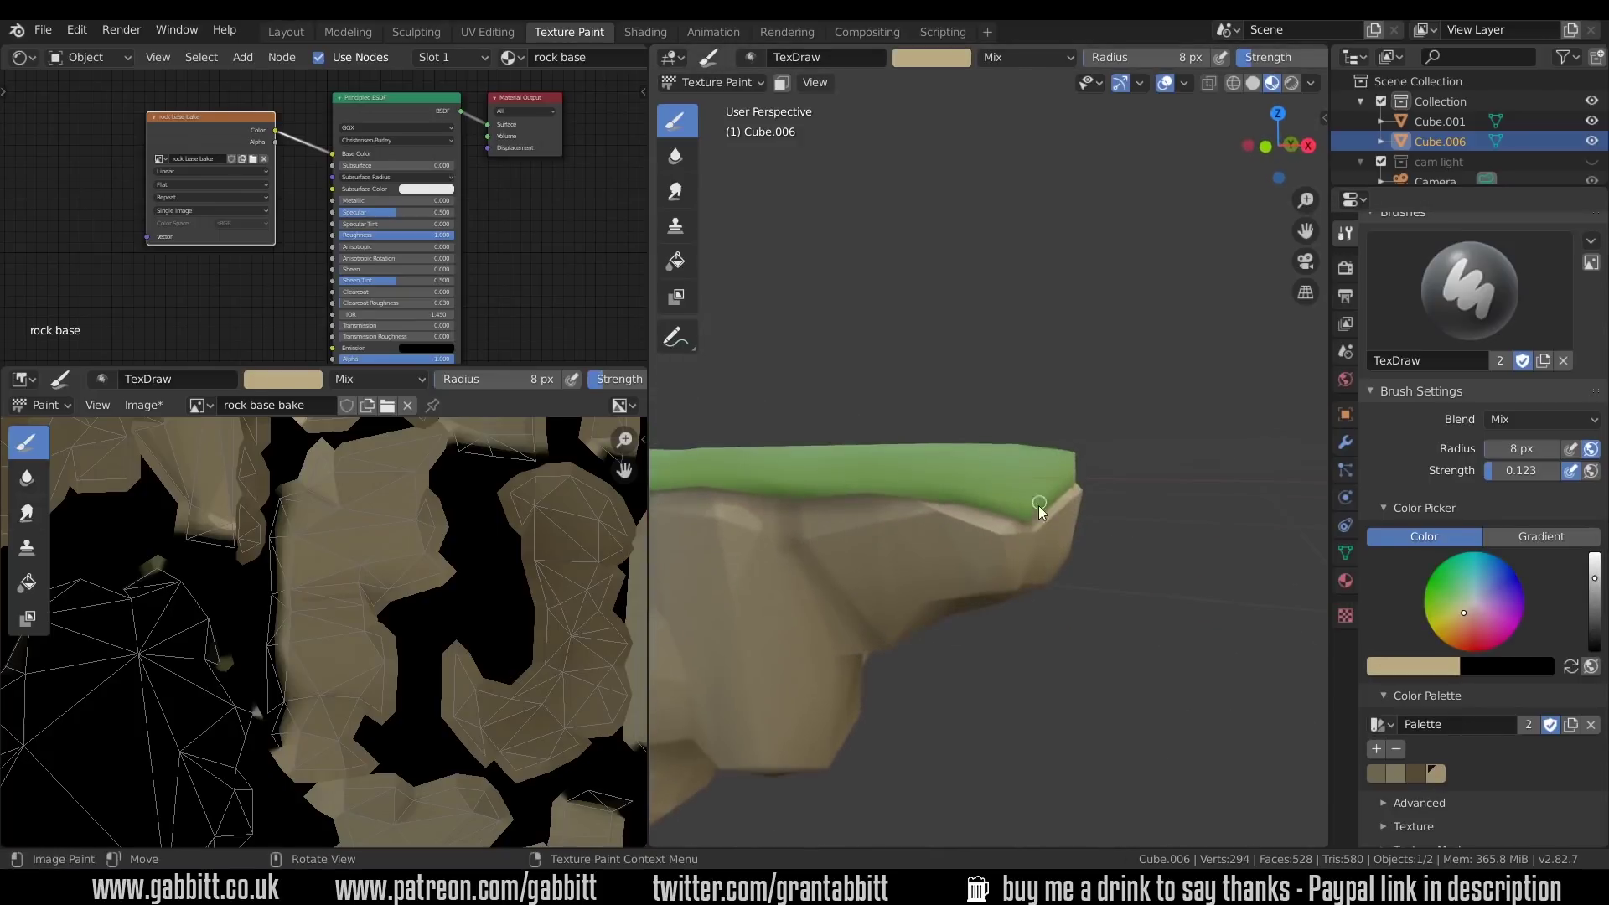
- Paint light highlight lines along the rock's upper edges beneath the grass and around the overhang
{"action": "left_click_drag", "start_coordinate": [1010, 535], "coordinate": [940, 513]}
{"action": "middle_click_drag", "start_coordinate": [941, 513], "coordinate": [1050, 513]}
{"action": "left_click_drag", "start_coordinate": [966, 537], "coordinate": [891, 547]}
{"action": "mouse_move", "coordinate": [891, 546]}
{"action": "middle_mouse_down"}
{"action": "mouse_move", "coordinate": [1056, 532]}
{"action": "mouse_move", "coordinate": [872, 568]}
{"action": "middle_mouse_up"}
{"action": "left_click_drag", "start_coordinate": [843, 564], "coordinate": [751, 568]}
{"action": "mouse_move", "coordinate": [955, 543]}
{"action": "middle_mouse_down"}
{"action": "mouse_move", "coordinate": [998, 664]}
{"action": "mouse_move", "coordinate": [928, 663]}
{"action": "middle_mouse_up"}
{"action": "left_click_drag", "start_coordinate": [928, 664], "coordinate": [857, 654]}
{"action": "mouse_move", "coordinate": [856, 654]}
{"action": "middle_mouse_down"}
{"action": "mouse_move", "coordinate": [926, 521]}
{"action": "mouse_move", "coordinate": [1153, 531]}
{"action": "mouse_move", "coordinate": [956, 531]}
{"action": "mouse_move", "coordinate": [1137, 490]}
{"action": "mouse_move", "coordinate": [1104, 590]}
{"action": "mouse_move", "coordinate": [999, 561]}
{"action": "mouse_move", "coordinate": [1039, 526]}
{"action": "mouse_move", "coordinate": [1056, 564]}
{"action": "mouse_move", "coordinate": [1013, 592]}
{"action": "mouse_move", "coordinate": [963, 539]}
{"action": "mouse_move", "coordinate": [1039, 536]}
{"action": "mouse_move", "coordinate": [883, 536]}
{"action": "middle_mouse_up"}
{"action": "mouse_move", "coordinate": [970, 564]}
{"action": "middle_mouse_down"}
{"action": "mouse_move", "coordinate": [1109, 632]}
{"action": "mouse_move", "coordinate": [1081, 517]}
{"action": "mouse_move", "coordinate": [1044, 477]}
{"action": "mouse_move", "coordinate": [1007, 592]}
{"action": "middle_mouse_up"}
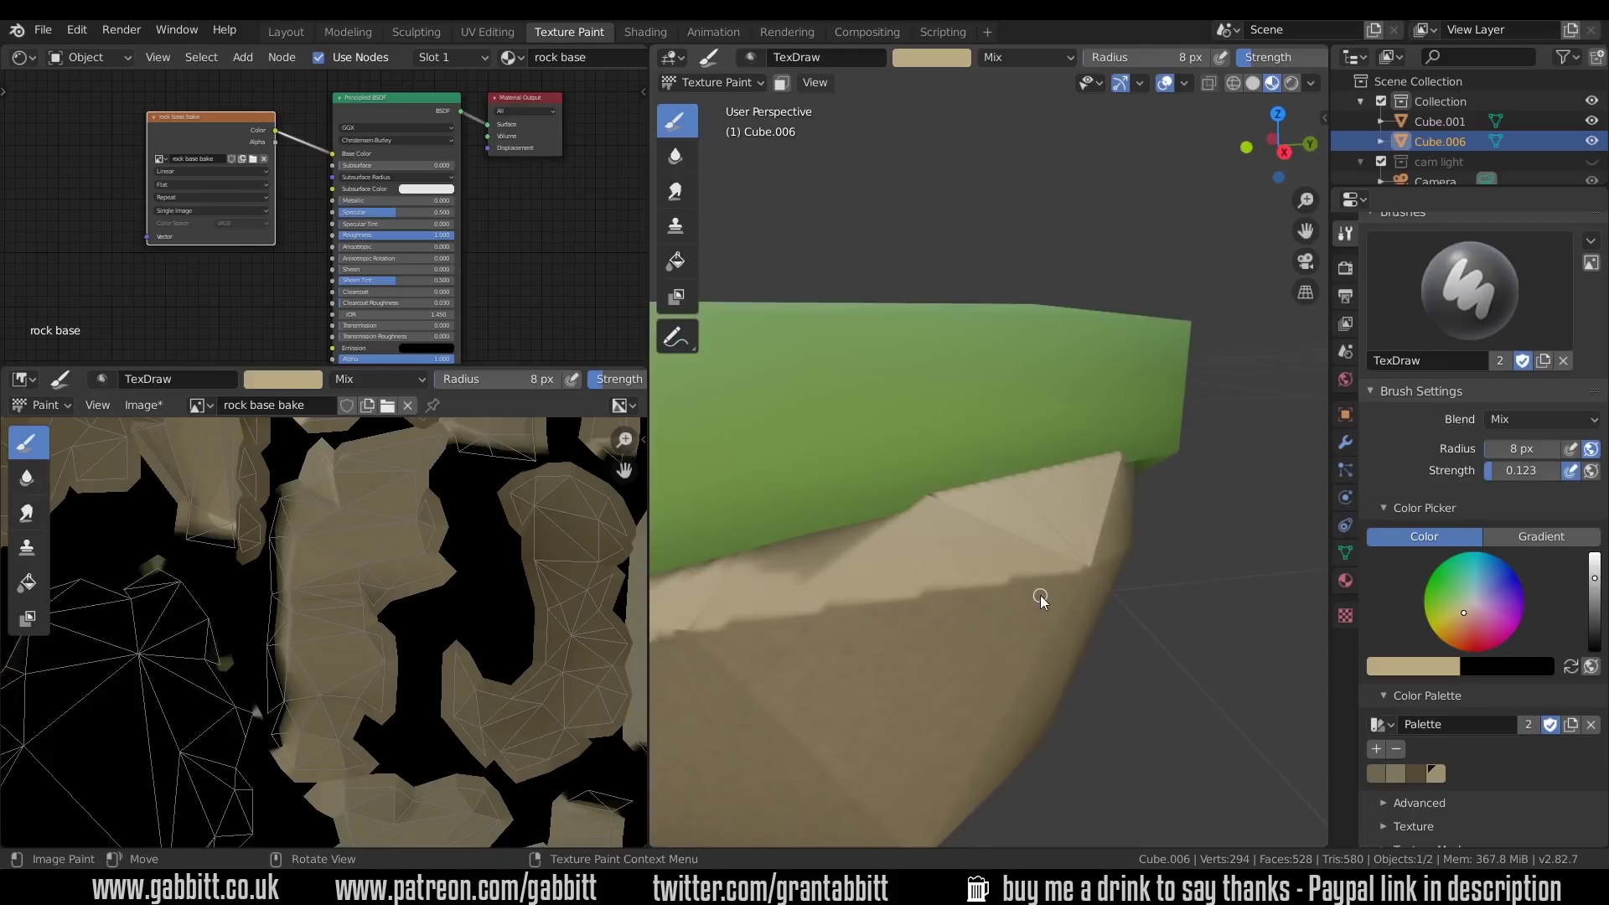
- Smear the painted highlight along the overhang's rim with the Smear brush at 99 px radius and full strength
{"action": "left_click", "coordinate": [677, 192]}
{"action": "mouse_move", "coordinate": [1109, 528]}
{"action": "left_mouse_down"}
{"action": "mouse_move", "coordinate": [1029, 577]}
{"action": "mouse_move", "coordinate": [938, 600]}
{"action": "mouse_move", "coordinate": [797, 601]}
{"action": "left_mouse_up"}
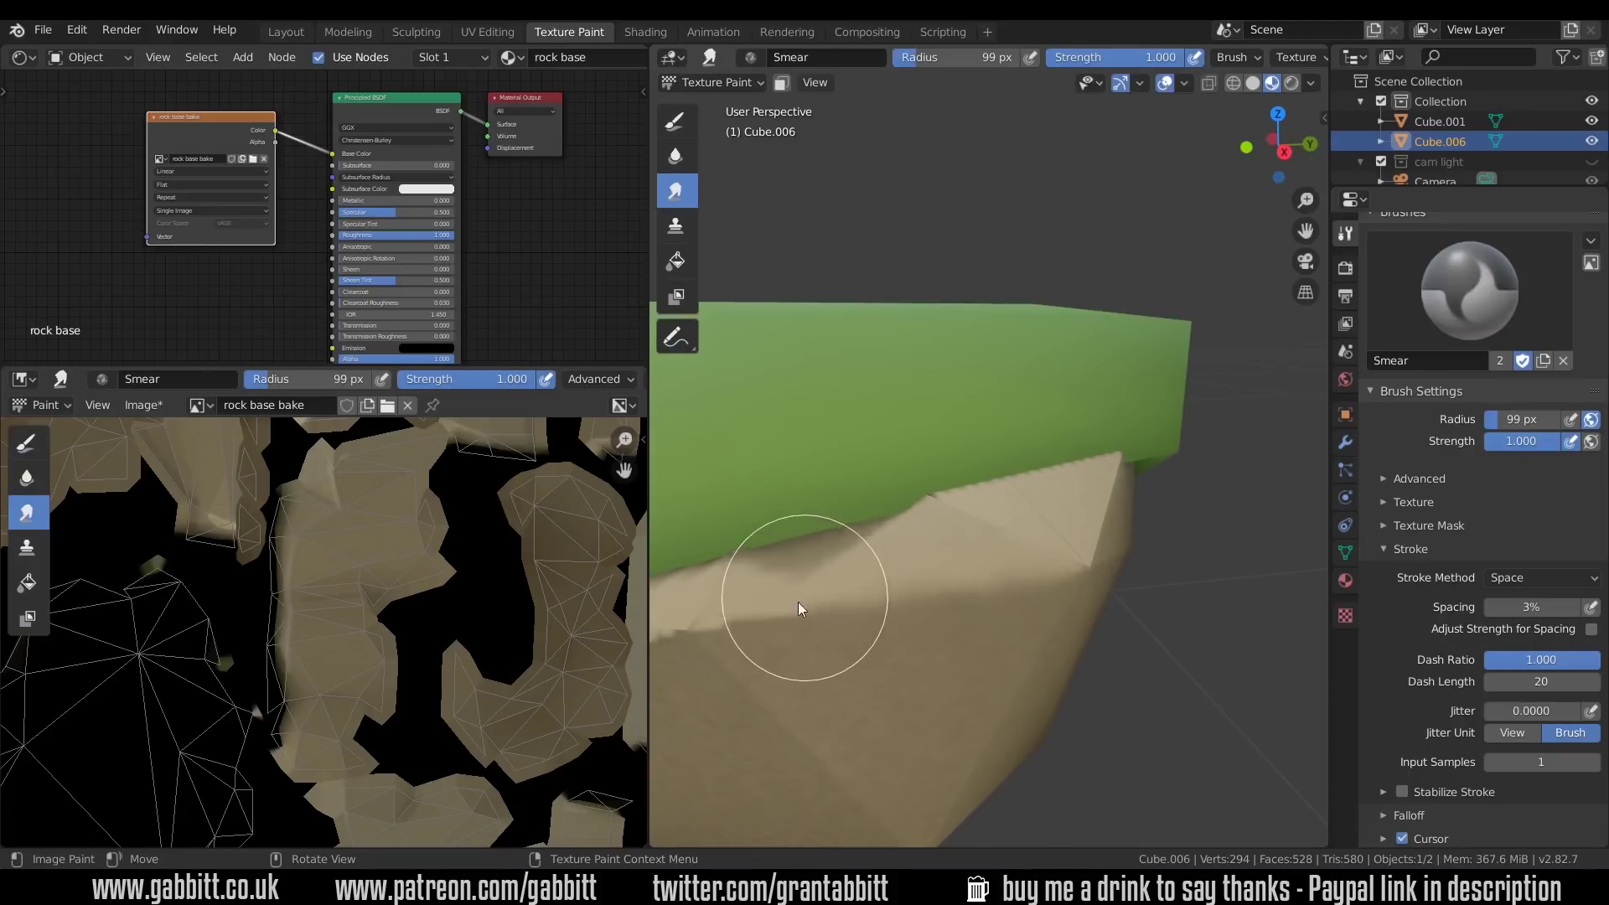
{"action": "middle_click_drag", "start_coordinate": [818, 582], "coordinate": [1138, 581]}
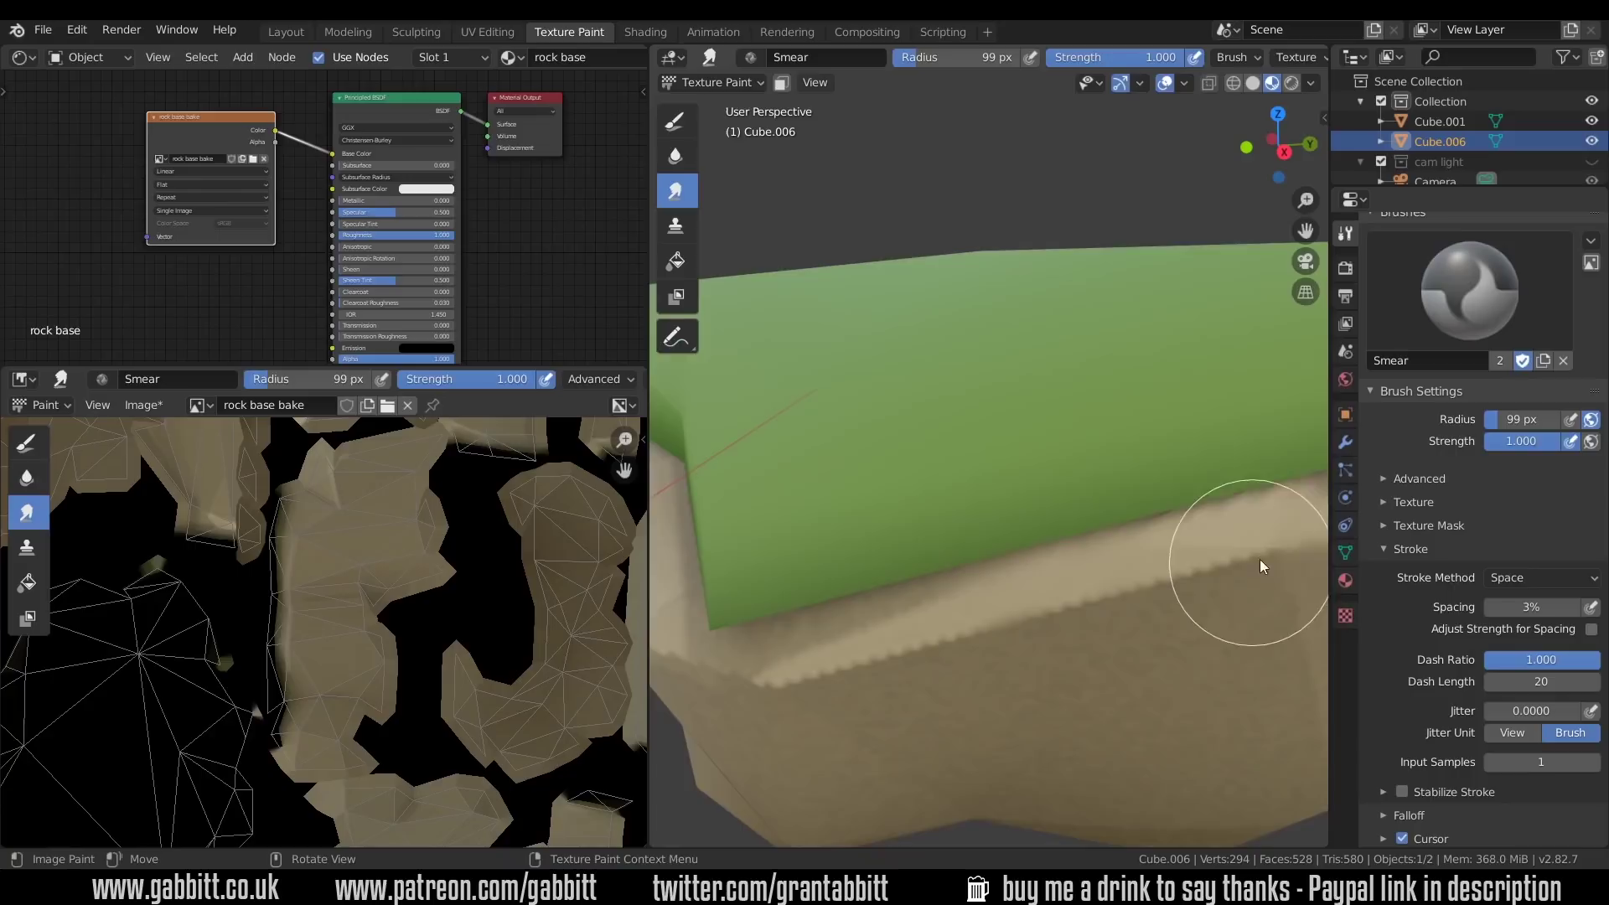
{"action": "mouse_move", "coordinate": [977, 627]}
{"action": "middle_mouse_down"}
{"action": "mouse_move", "coordinate": [1037, 554]}
{"action": "mouse_move", "coordinate": [1274, 536]}
{"action": "middle_mouse_up"}
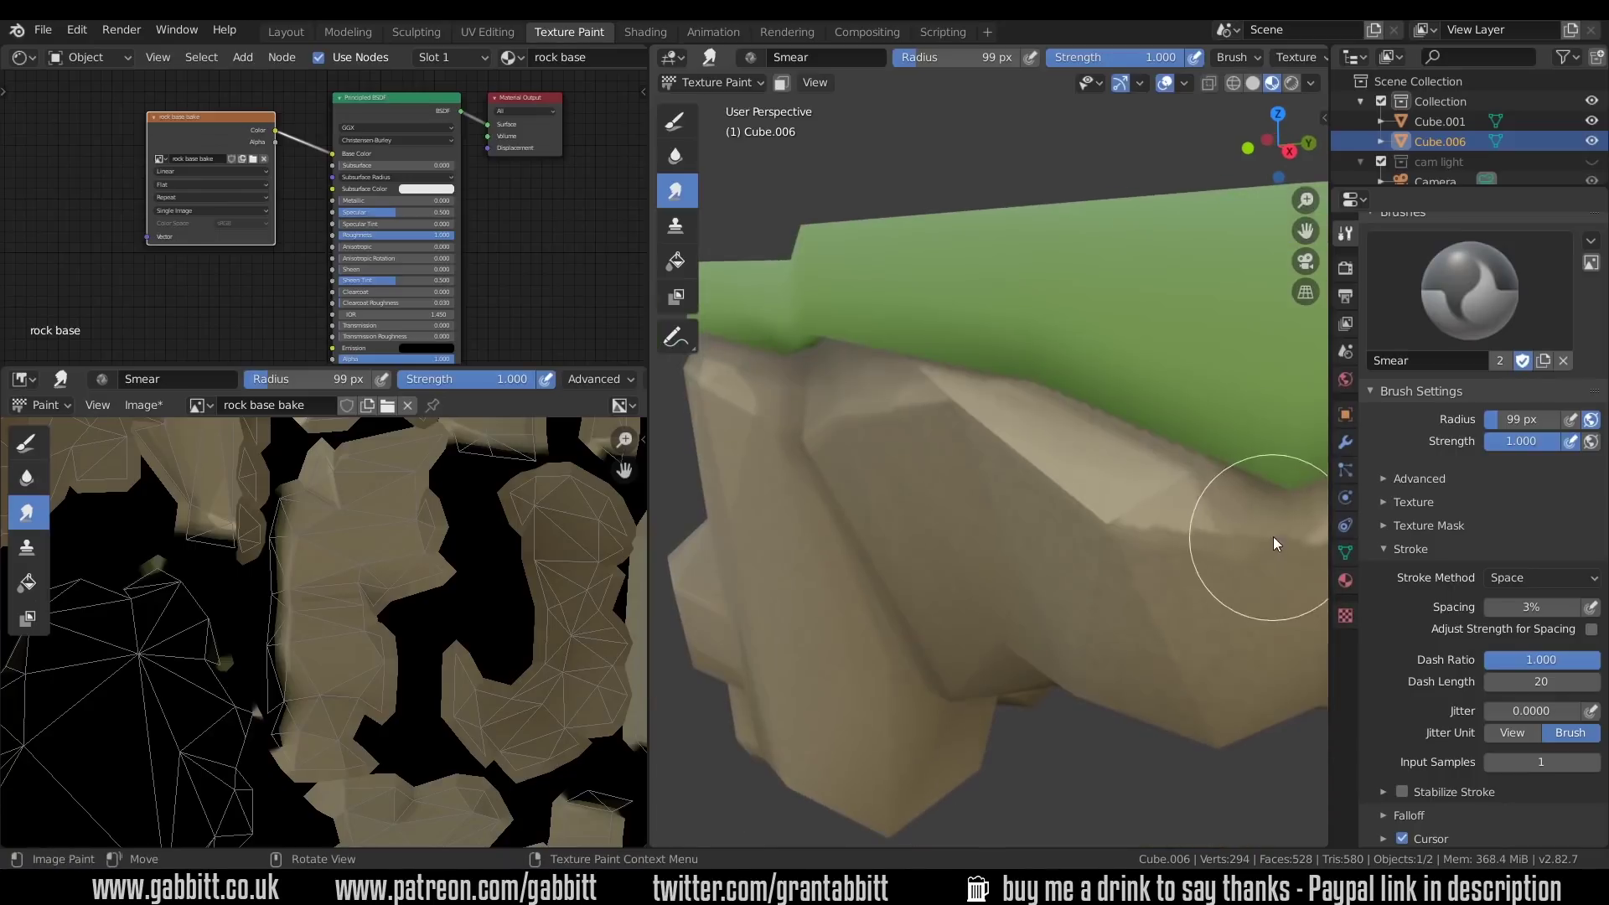
- Smear the painted highlights and shading seams around the rock's sides beneath the grass at 99 px radius
{"action": "mouse_move", "coordinate": [1123, 461]}
{"action": "middle_mouse_down"}
{"action": "mouse_move", "coordinate": [1259, 567]}
{"action": "mouse_move", "coordinate": [1197, 560]}
{"action": "middle_mouse_up"}
{"action": "mouse_move", "coordinate": [969, 478]}
{"action": "middle_mouse_down"}
{"action": "mouse_move", "coordinate": [1041, 485]}
{"action": "mouse_move", "coordinate": [1059, 462]}
{"action": "mouse_move", "coordinate": [1033, 511]}
{"action": "middle_mouse_up"}
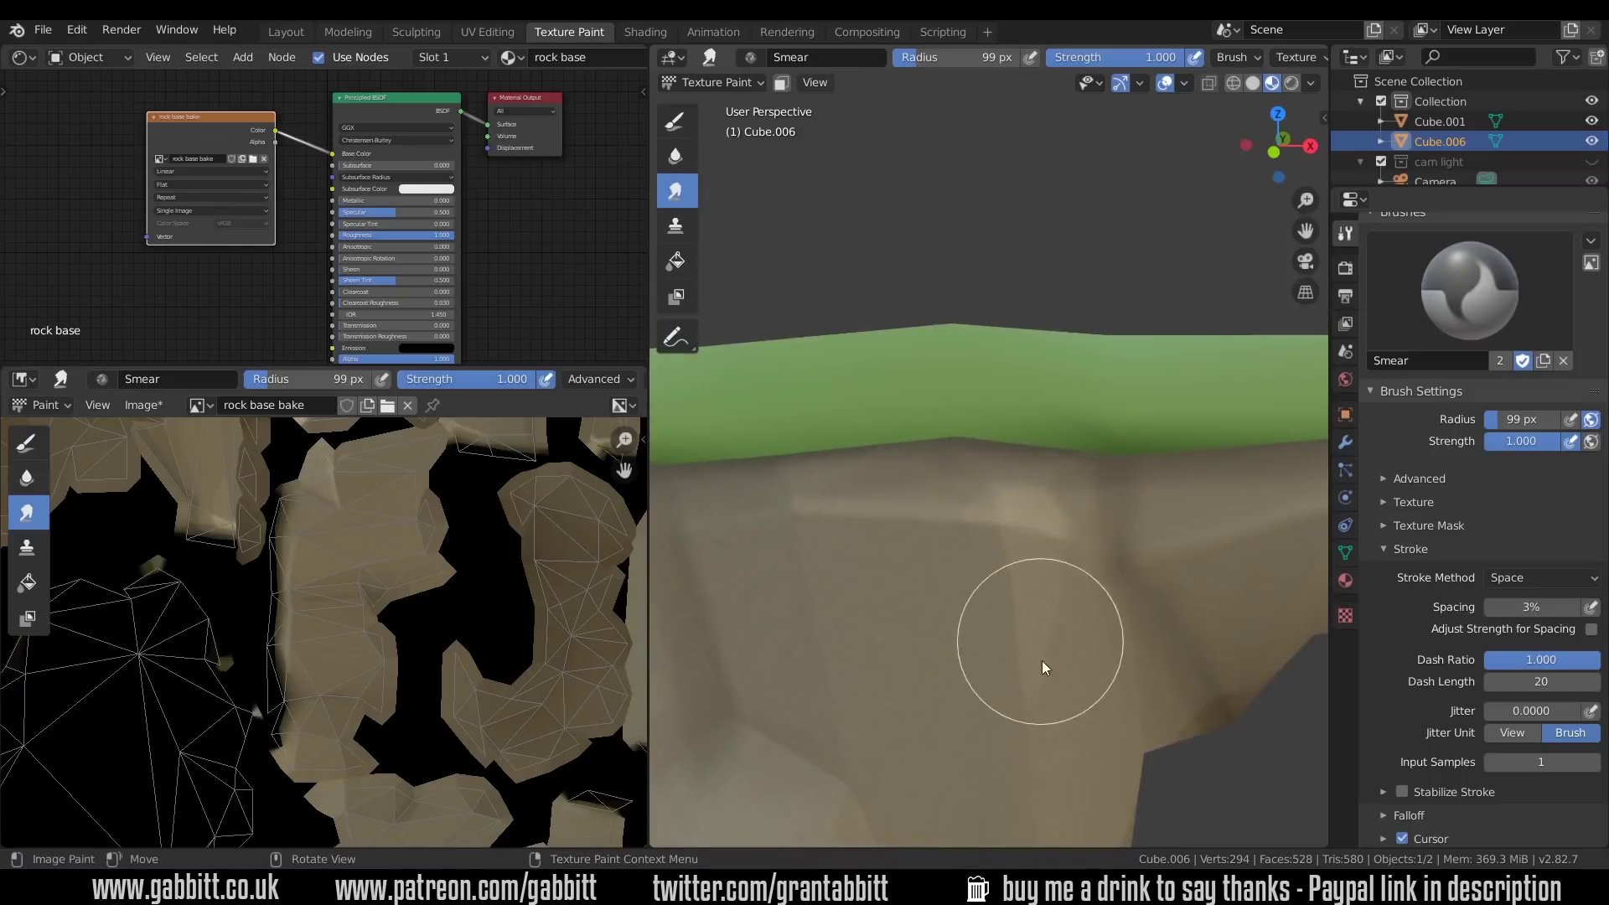
{"action": "middle_click_drag", "start_coordinate": [1043, 662], "coordinate": [1085, 592]}
{"action": "mouse_move", "coordinate": [894, 529]}
{"action": "middle_mouse_down"}
{"action": "mouse_move", "coordinate": [932, 562]}
{"action": "mouse_move", "coordinate": [1018, 544]}
{"action": "mouse_move", "coordinate": [1006, 493]}
{"action": "mouse_move", "coordinate": [1129, 548]}
{"action": "mouse_move", "coordinate": [1010, 485]}
{"action": "middle_mouse_up"}
{"action": "mouse_move", "coordinate": [997, 391]}
{"action": "middle_mouse_down"}
{"action": "mouse_move", "coordinate": [984, 440]}
{"action": "mouse_move", "coordinate": [896, 562]}
{"action": "middle_mouse_up"}
{"action": "scroll", "coordinate": [1129, 531], "scroll_direction": "up", "scroll_amount": 3}
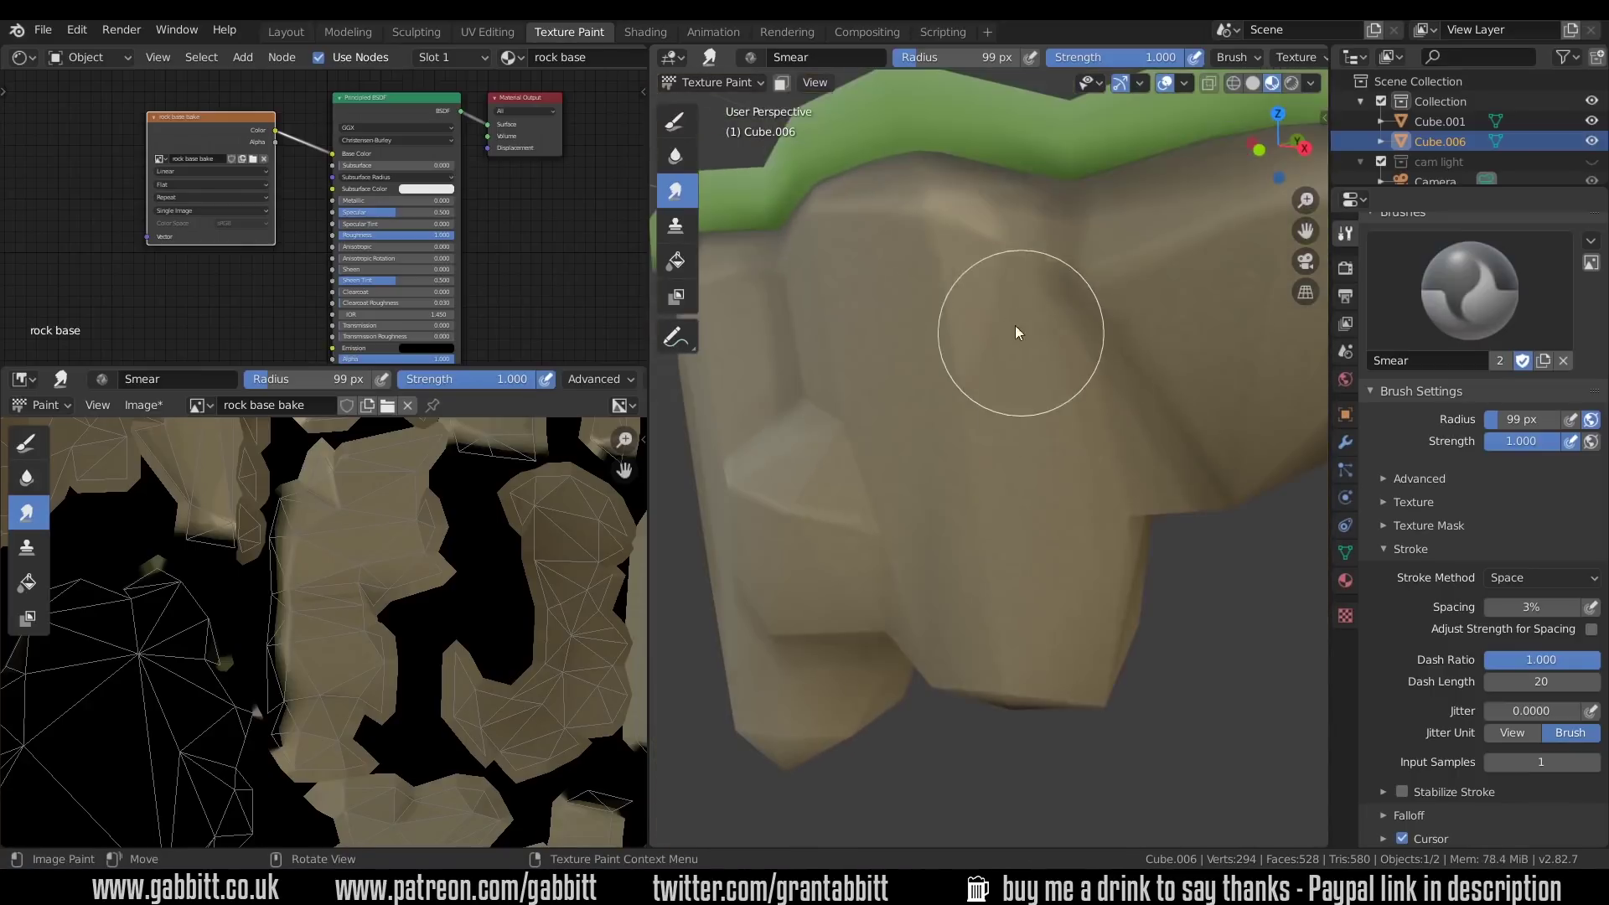
{"action": "middle_click_drag", "start_coordinate": [931, 508], "coordinate": [1149, 503]}
{"action": "scroll", "coordinate": [1071, 457], "scroll_direction": "up", "scroll_amount": 2}
{"action": "mouse_move", "coordinate": [839, 632]}
{"action": "middle_mouse_down"}
{"action": "mouse_move", "coordinate": [1093, 491]}
{"action": "mouse_move", "coordinate": [1026, 451]}
{"action": "middle_mouse_up"}
{"action": "scroll", "coordinate": [931, 463], "scroll_direction": "down", "scroll_amount": 2}
{"action": "mouse_move", "coordinate": [848, 682]}
{"action": "middle_mouse_down"}
{"action": "mouse_move", "coordinate": [1124, 564]}
{"action": "mouse_move", "coordinate": [1002, 707]}
{"action": "mouse_move", "coordinate": [1031, 652]}
{"action": "mouse_move", "coordinate": [1067, 341]}
{"action": "mouse_move", "coordinate": [1088, 359]}
{"action": "middle_mouse_up"}
{"action": "scroll", "coordinate": [1016, 564], "scroll_direction": "up", "scroll_amount": 3}
{"action": "mouse_move", "coordinate": [1022, 536]}
{"action": "middle_mouse_down"}
{"action": "mouse_move", "coordinate": [981, 586]}
{"action": "mouse_move", "coordinate": [863, 466]}
{"action": "mouse_move", "coordinate": [1043, 442]}
{"action": "middle_mouse_up"}
- Reduce the Smear brush radius to 24 px and blend the shading seams on the rock's shaded side
{"action": "key", "text": "f"}
{"action": "left_click", "coordinate": [996, 430]}
{"action": "middle_click_drag", "start_coordinate": [890, 417], "coordinate": [973, 410]}
{"action": "middle_click_drag", "start_coordinate": [1009, 539], "coordinate": [869, 467]}
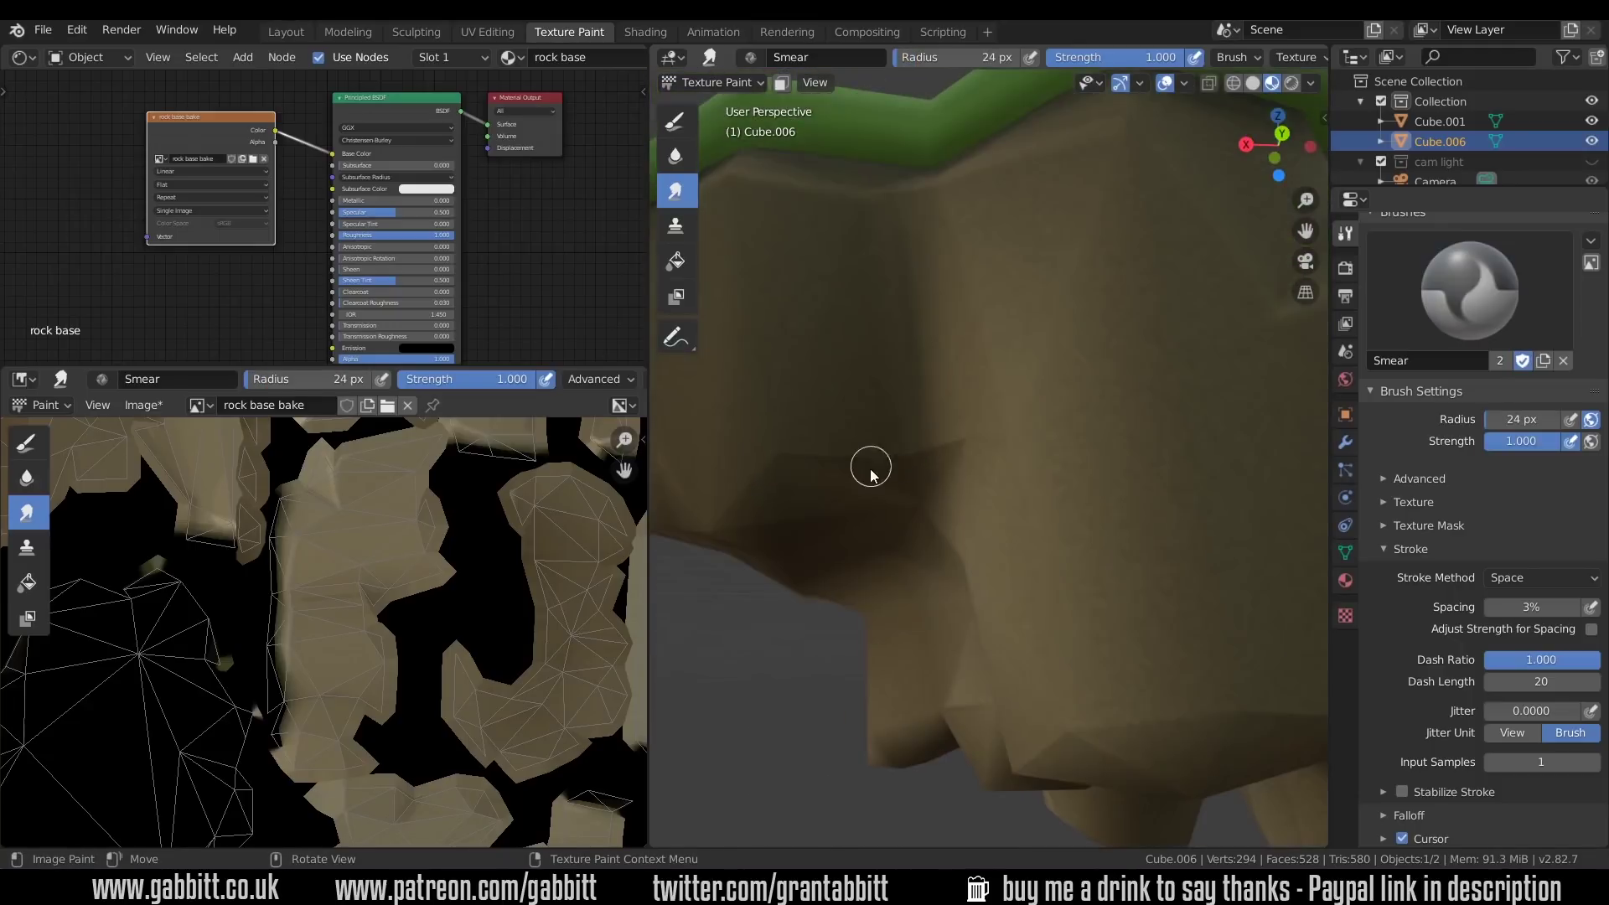
{"action": "mouse_move", "coordinate": [992, 406]}
{"action": "middle_mouse_down"}
{"action": "mouse_move", "coordinate": [1056, 503]}
{"action": "mouse_move", "coordinate": [972, 468]}
{"action": "middle_mouse_up"}
{"action": "mouse_move", "coordinate": [1039, 427]}
{"action": "middle_mouse_down"}
{"action": "mouse_move", "coordinate": [988, 456]}
{"action": "mouse_move", "coordinate": [1133, 543]}
{"action": "mouse_move", "coordinate": [1167, 532]}
{"action": "mouse_move", "coordinate": [1027, 520]}
{"action": "mouse_move", "coordinate": [927, 662]}
{"action": "mouse_move", "coordinate": [844, 675]}
{"action": "mouse_move", "coordinate": [998, 564]}
{"action": "mouse_move", "coordinate": [1017, 618]}
{"action": "mouse_move", "coordinate": [1050, 570]}
{"action": "mouse_move", "coordinate": [998, 474]}
{"action": "mouse_move", "coordinate": [1013, 611]}
{"action": "mouse_move", "coordinate": [955, 568]}
{"action": "mouse_move", "coordinate": [1023, 557]}
{"action": "mouse_move", "coordinate": [988, 575]}
{"action": "mouse_move", "coordinate": [1121, 518]}
{"action": "mouse_move", "coordinate": [1129, 650]}
{"action": "middle_mouse_up"}
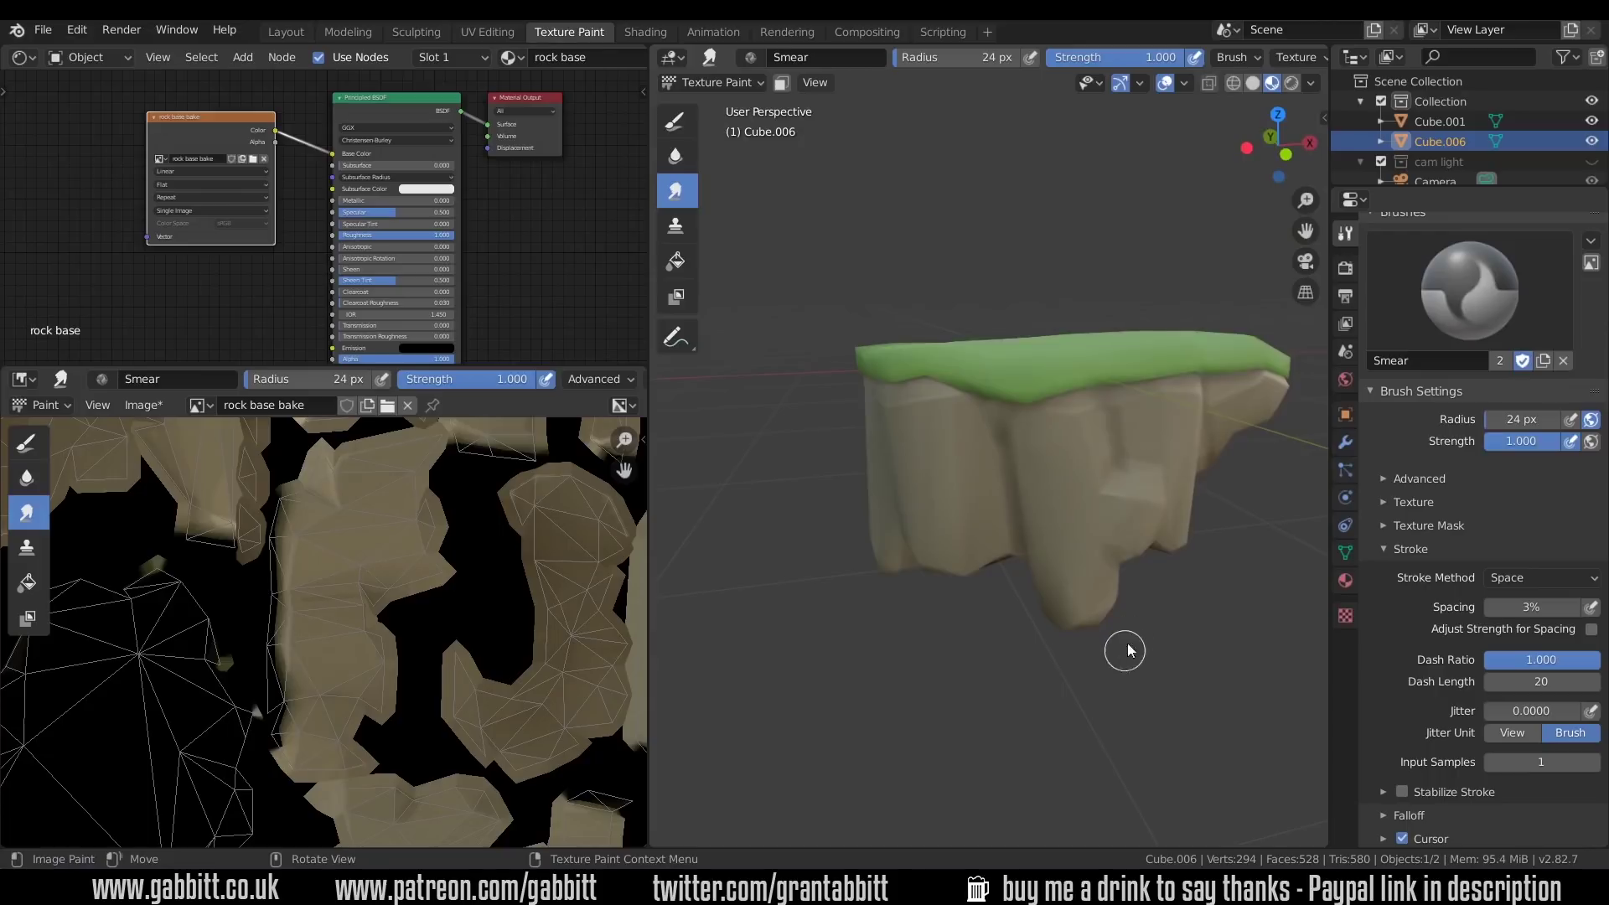
- Switch to the Draw brush with Screen blending and choose a pale pinkish-grey colour
{"action": "left_click", "coordinate": [675, 121]}
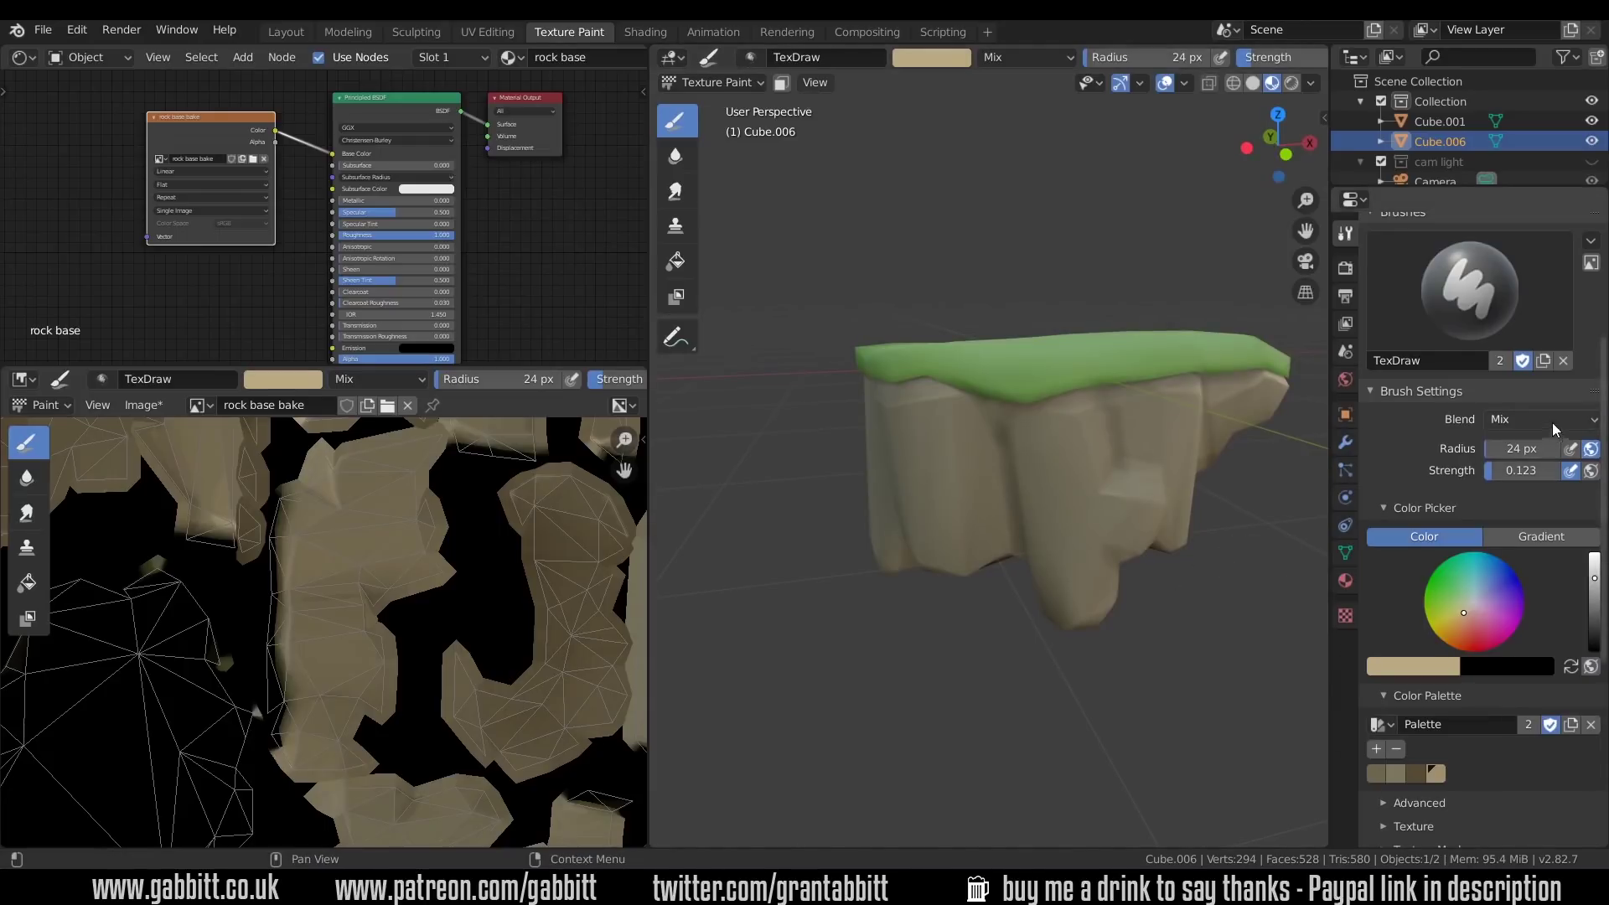
{"action": "left_click", "coordinate": [1520, 419]}
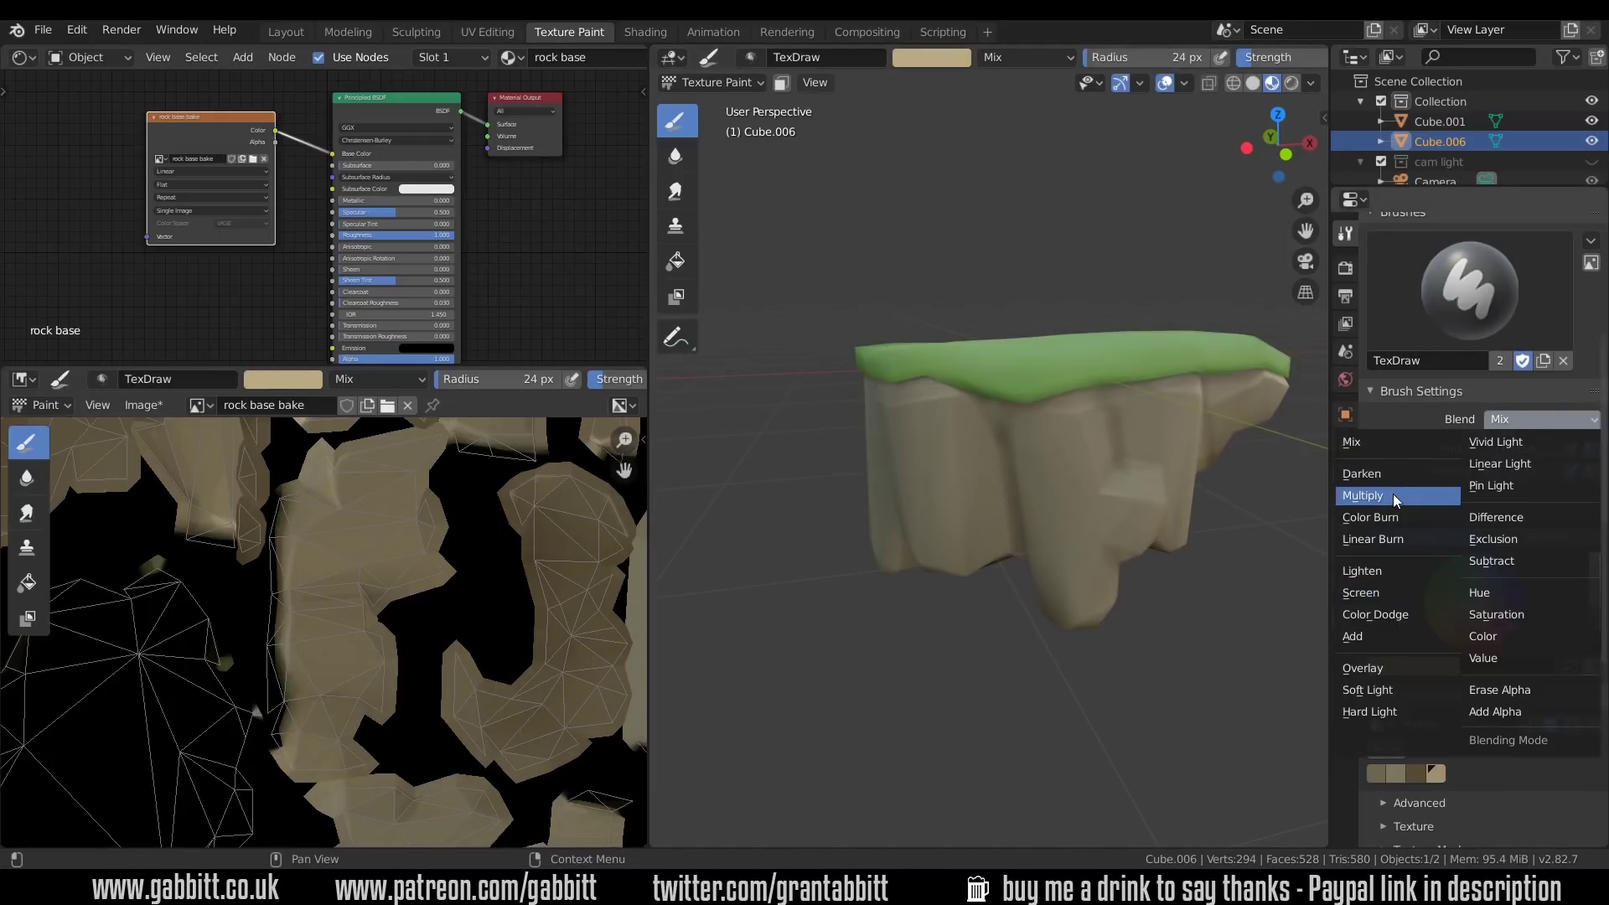
{"action": "left_click", "coordinate": [1393, 494]}
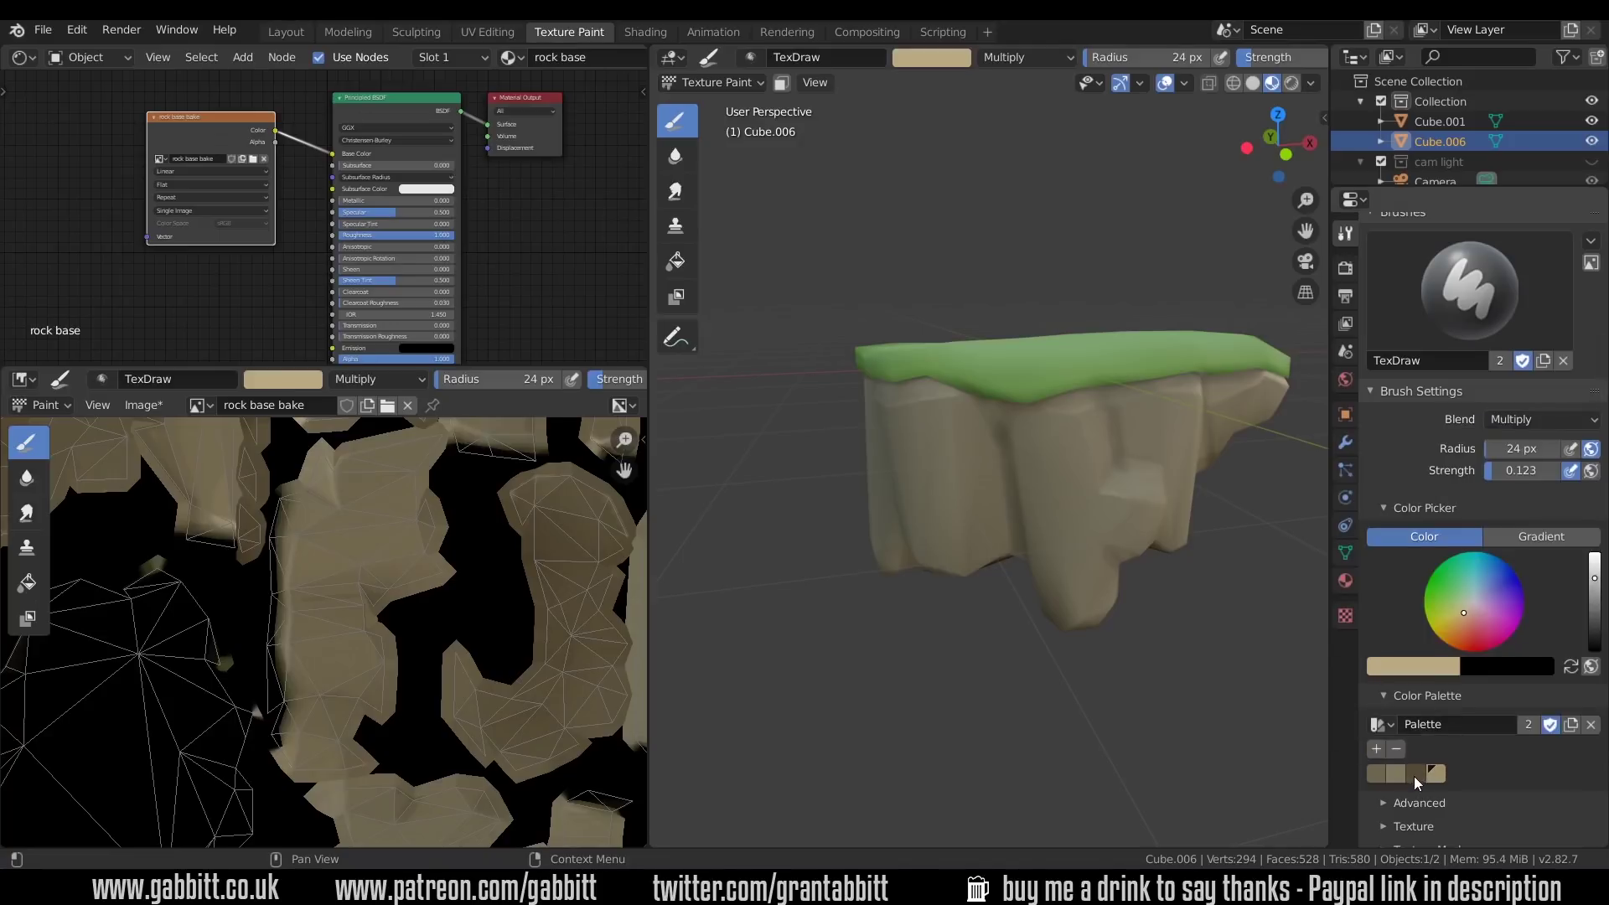
{"action": "left_click", "coordinate": [1521, 418]}
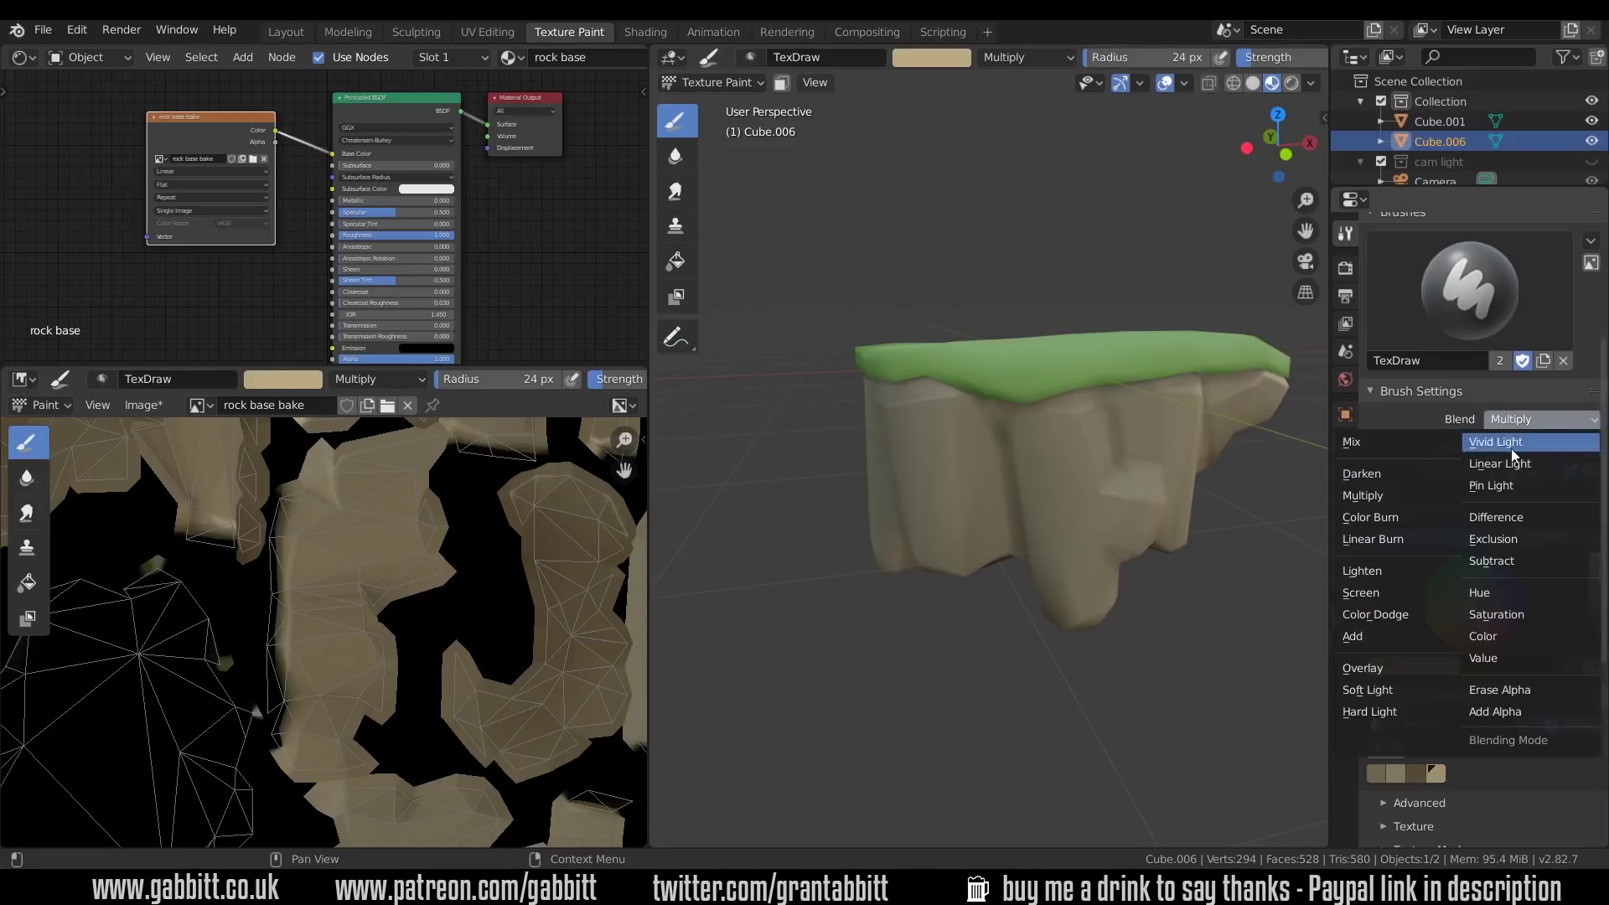
{"action": "left_click", "coordinate": [1396, 594]}
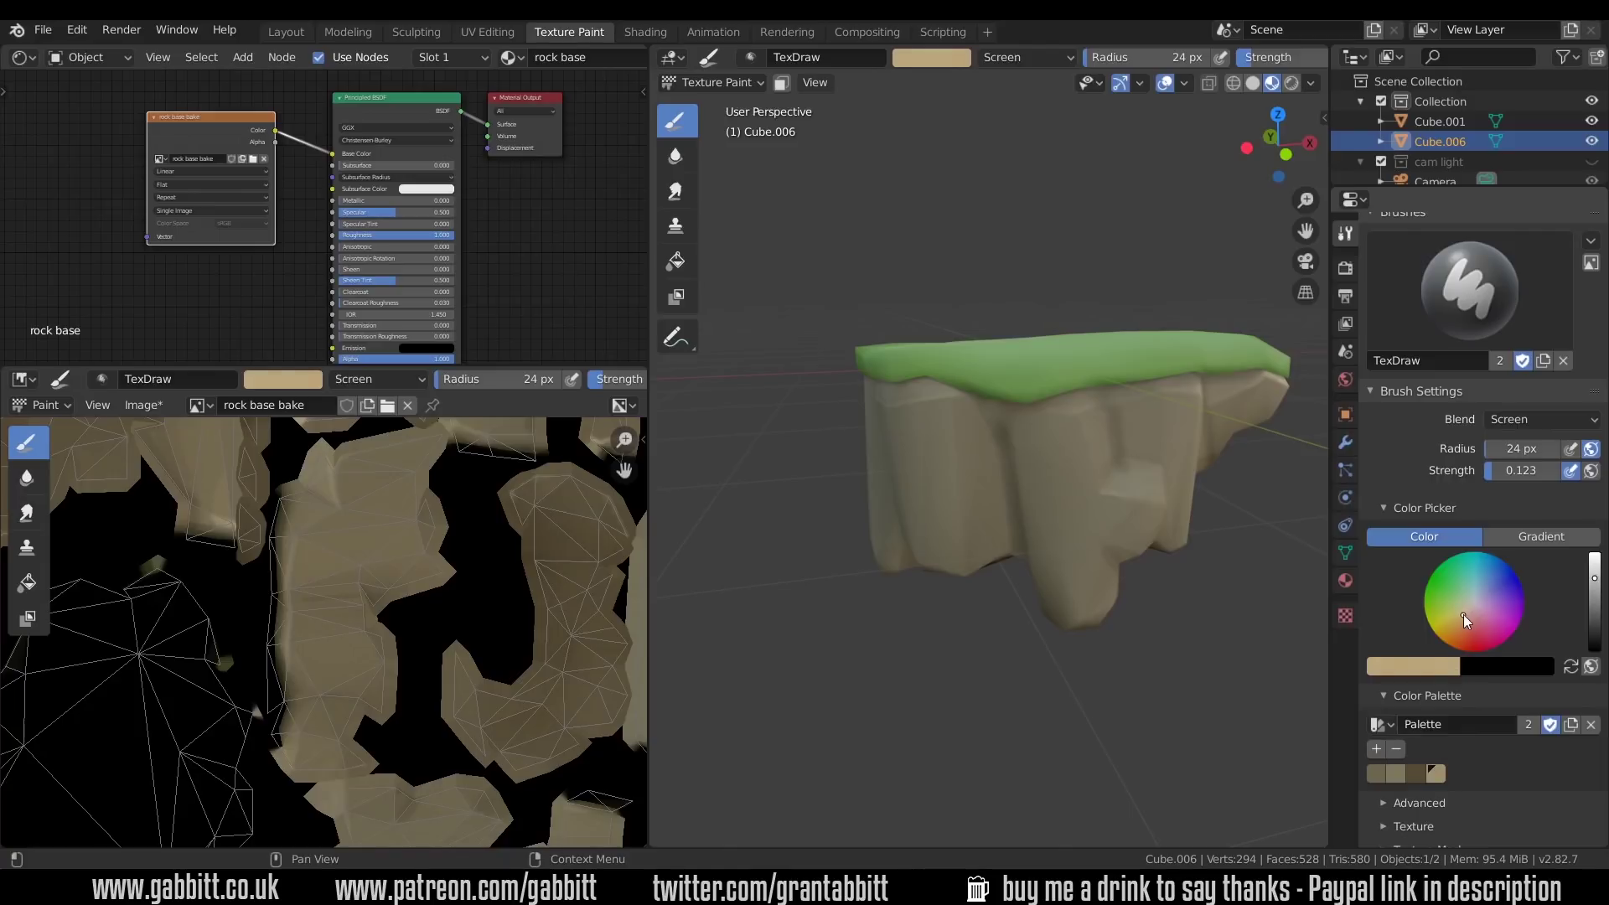
{"action": "left_click_drag", "start_coordinate": [1463, 615], "coordinate": [1462, 620]}
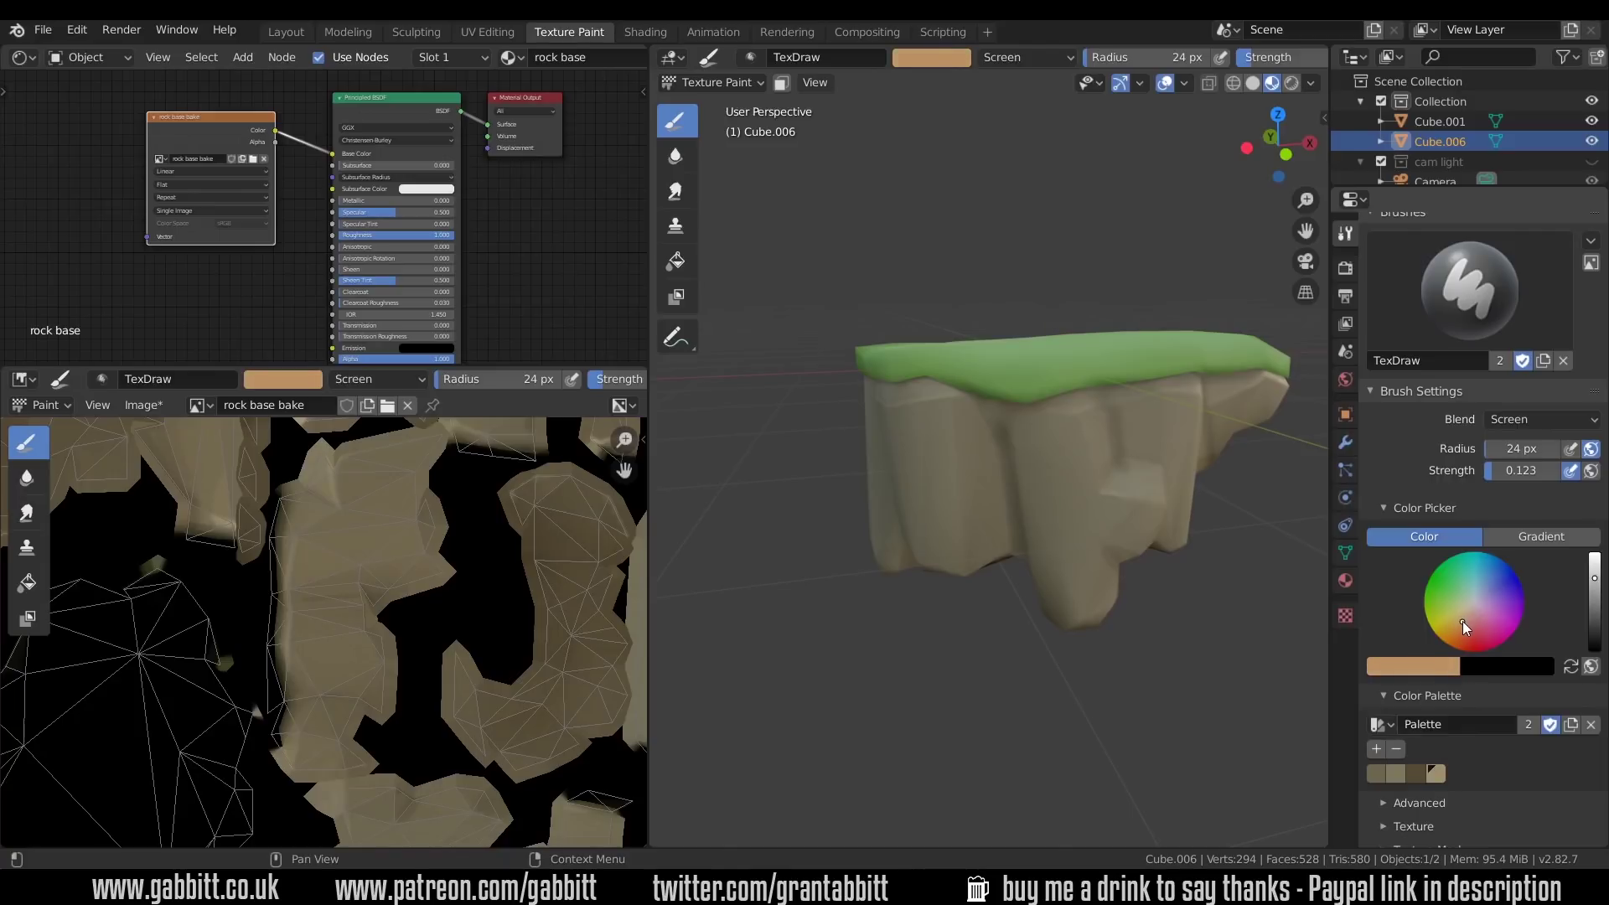
{"action": "left_click_drag", "start_coordinate": [1462, 621], "coordinate": [1474, 604]}
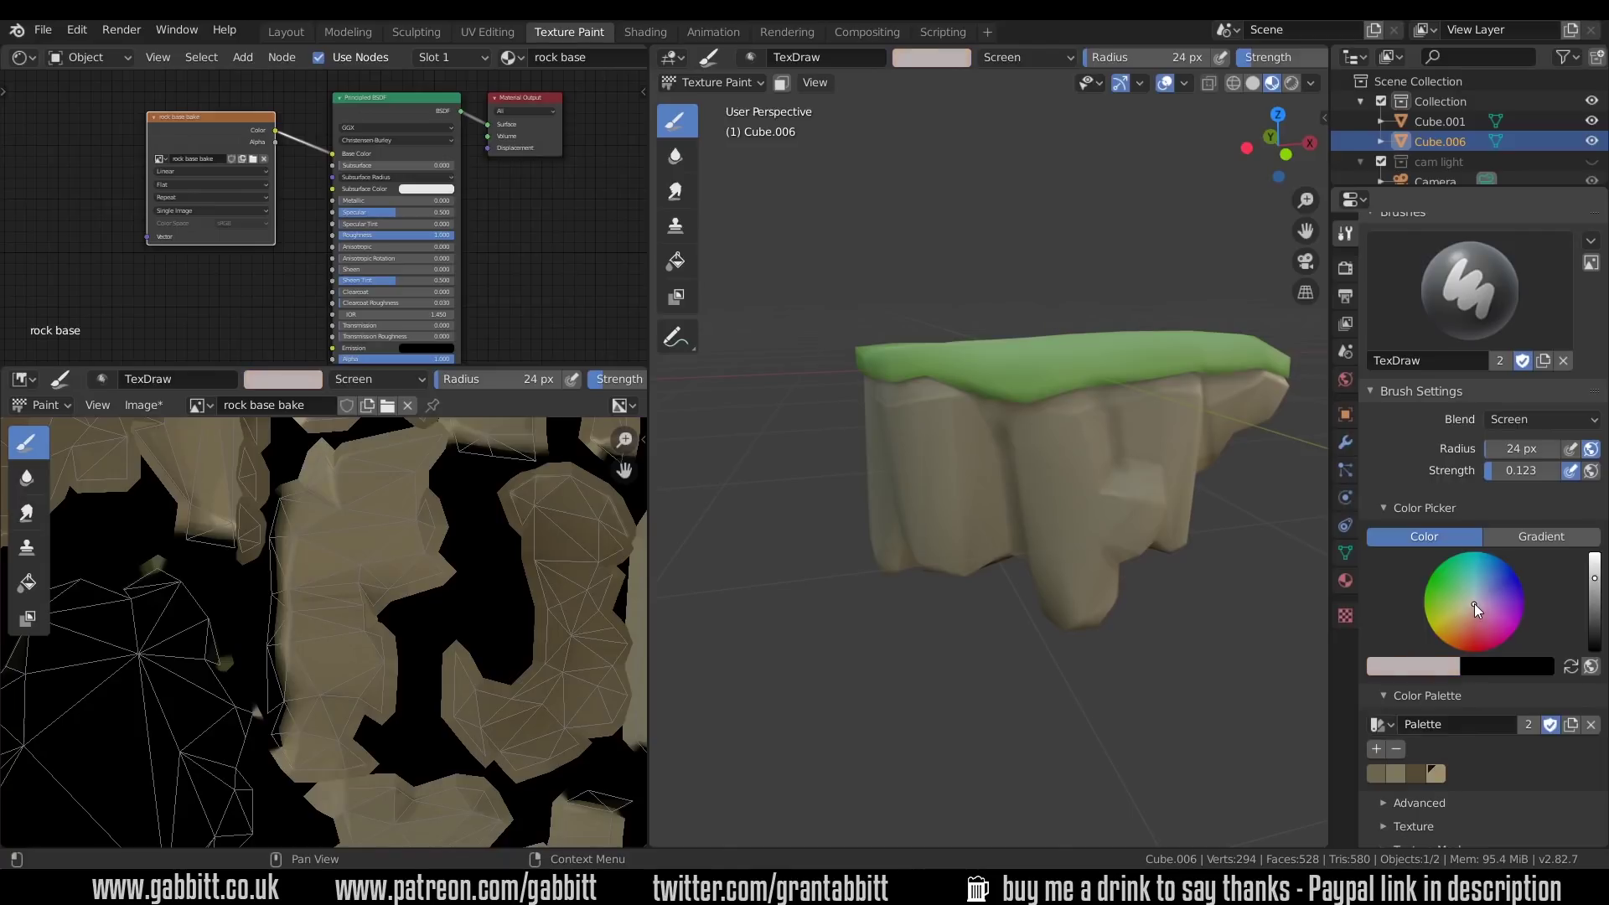
- Set the stroke method to Space and paint soft light highlights on the rock's protruding facets and edges
{"action": "mouse_move", "coordinate": [1115, 496]}
{"action": "middle_mouse_down"}
{"action": "mouse_move", "coordinate": [1107, 532]}
{"action": "mouse_move", "coordinate": [1119, 528]}
{"action": "middle_mouse_up"}
{"action": "middle_click_drag", "start_coordinate": [1131, 610], "coordinate": [1124, 564]}
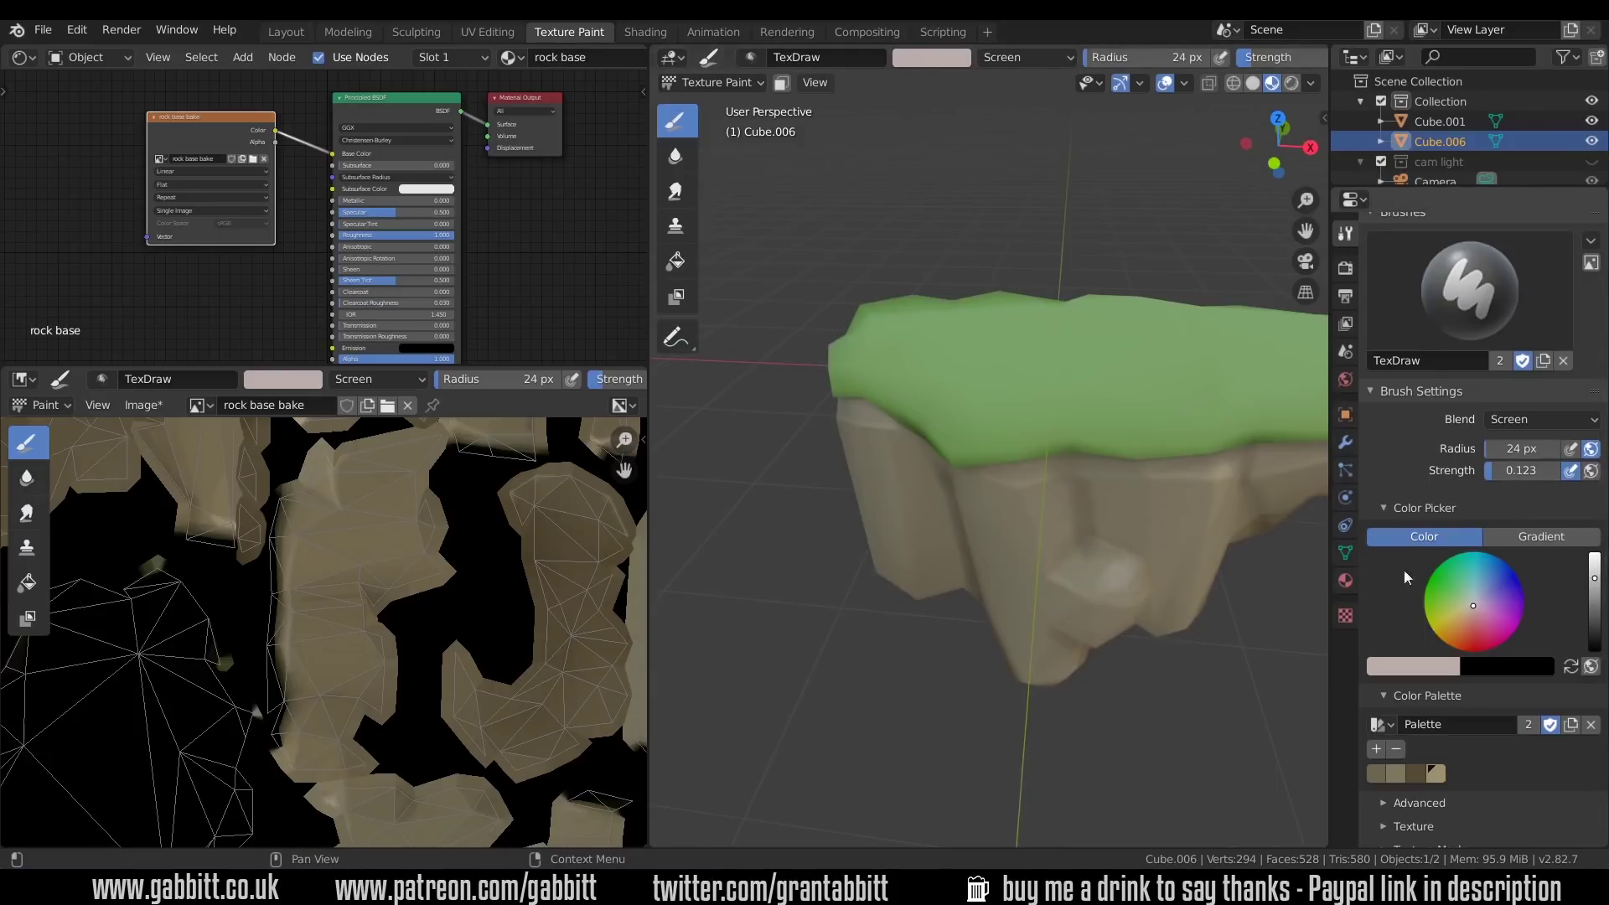
{"action": "scroll", "coordinate": [1425, 712], "scroll_direction": "down", "scroll_amount": 5}
{"action": "left_click", "coordinate": [1541, 672]}
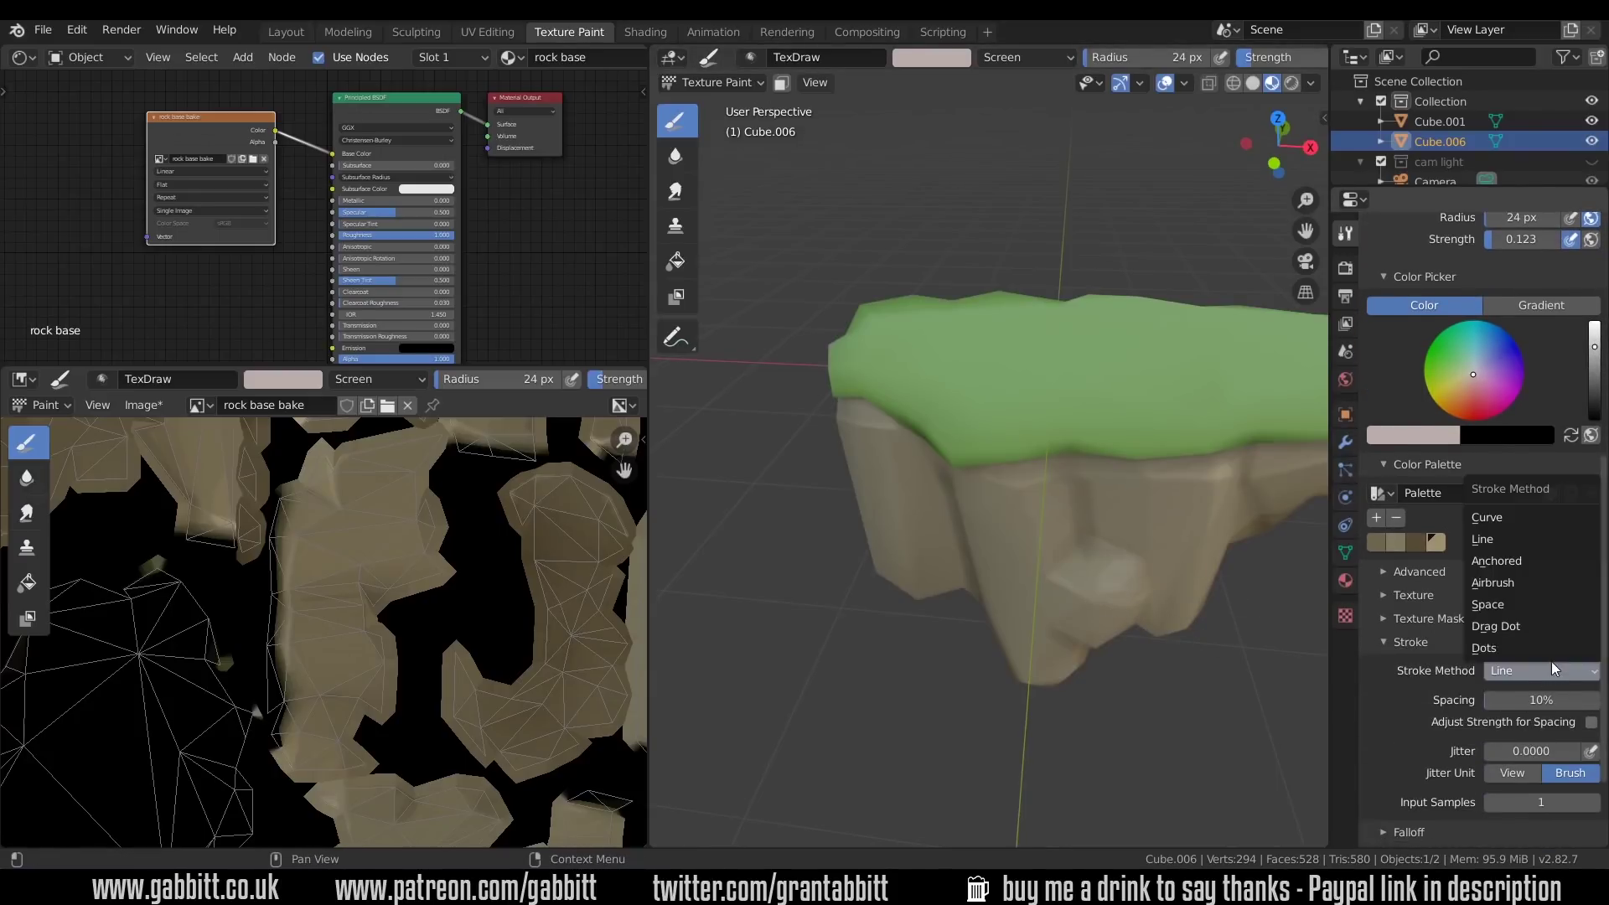
{"action": "left_click", "coordinate": [1491, 605]}
{"action": "mouse_move", "coordinate": [1005, 470]}
{"action": "middle_mouse_down"}
{"action": "mouse_move", "coordinate": [1226, 552]}
{"action": "mouse_move", "coordinate": [1078, 506]}
{"action": "mouse_move", "coordinate": [1002, 553]}
{"action": "mouse_move", "coordinate": [1017, 671]}
{"action": "mouse_move", "coordinate": [1123, 561]}
{"action": "mouse_move", "coordinate": [1085, 618]}
{"action": "mouse_move", "coordinate": [863, 517]}
{"action": "mouse_move", "coordinate": [887, 581]}
{"action": "mouse_move", "coordinate": [822, 467]}
{"action": "mouse_move", "coordinate": [1049, 525]}
{"action": "mouse_move", "coordinate": [1045, 553]}
{"action": "mouse_move", "coordinate": [1142, 399]}
{"action": "mouse_move", "coordinate": [1024, 481]}
{"action": "mouse_move", "coordinate": [998, 539]}
{"action": "mouse_move", "coordinate": [933, 427]}
{"action": "middle_mouse_up"}
{"action": "middle_click_drag", "start_coordinate": [1019, 511], "coordinate": [1126, 567]}
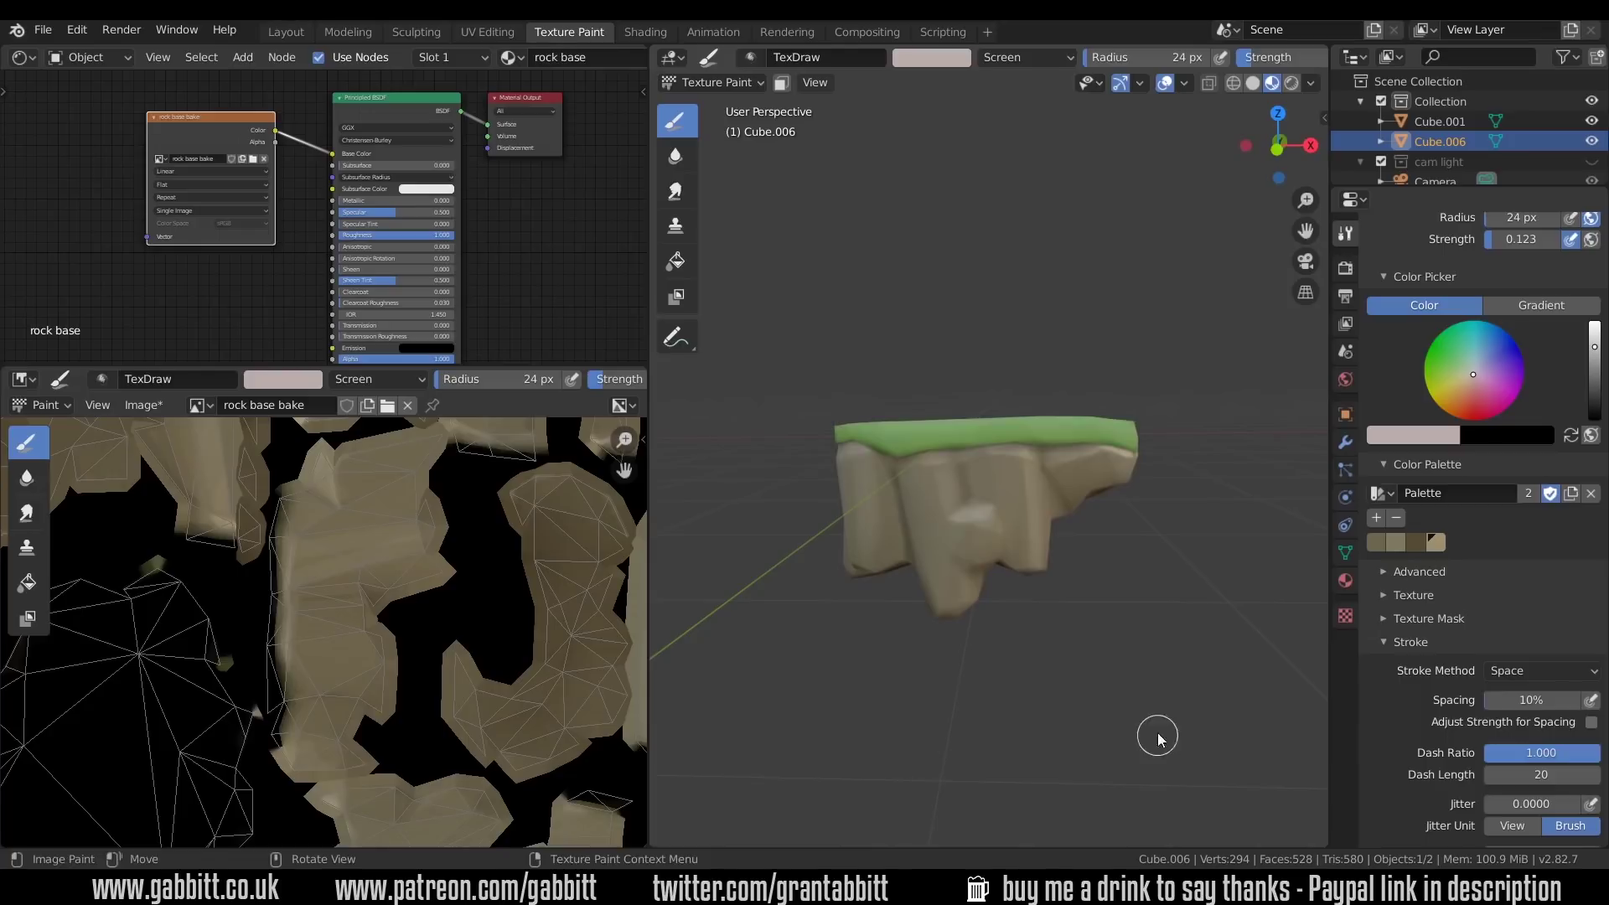
- Set the brush to Multiply blending with a 12 px radius and darken the creases between the rock columns
{"action": "scroll", "coordinate": [1484, 352], "scroll_direction": "up", "scroll_amount": 5}
{"action": "left_click", "coordinate": [1530, 352]}
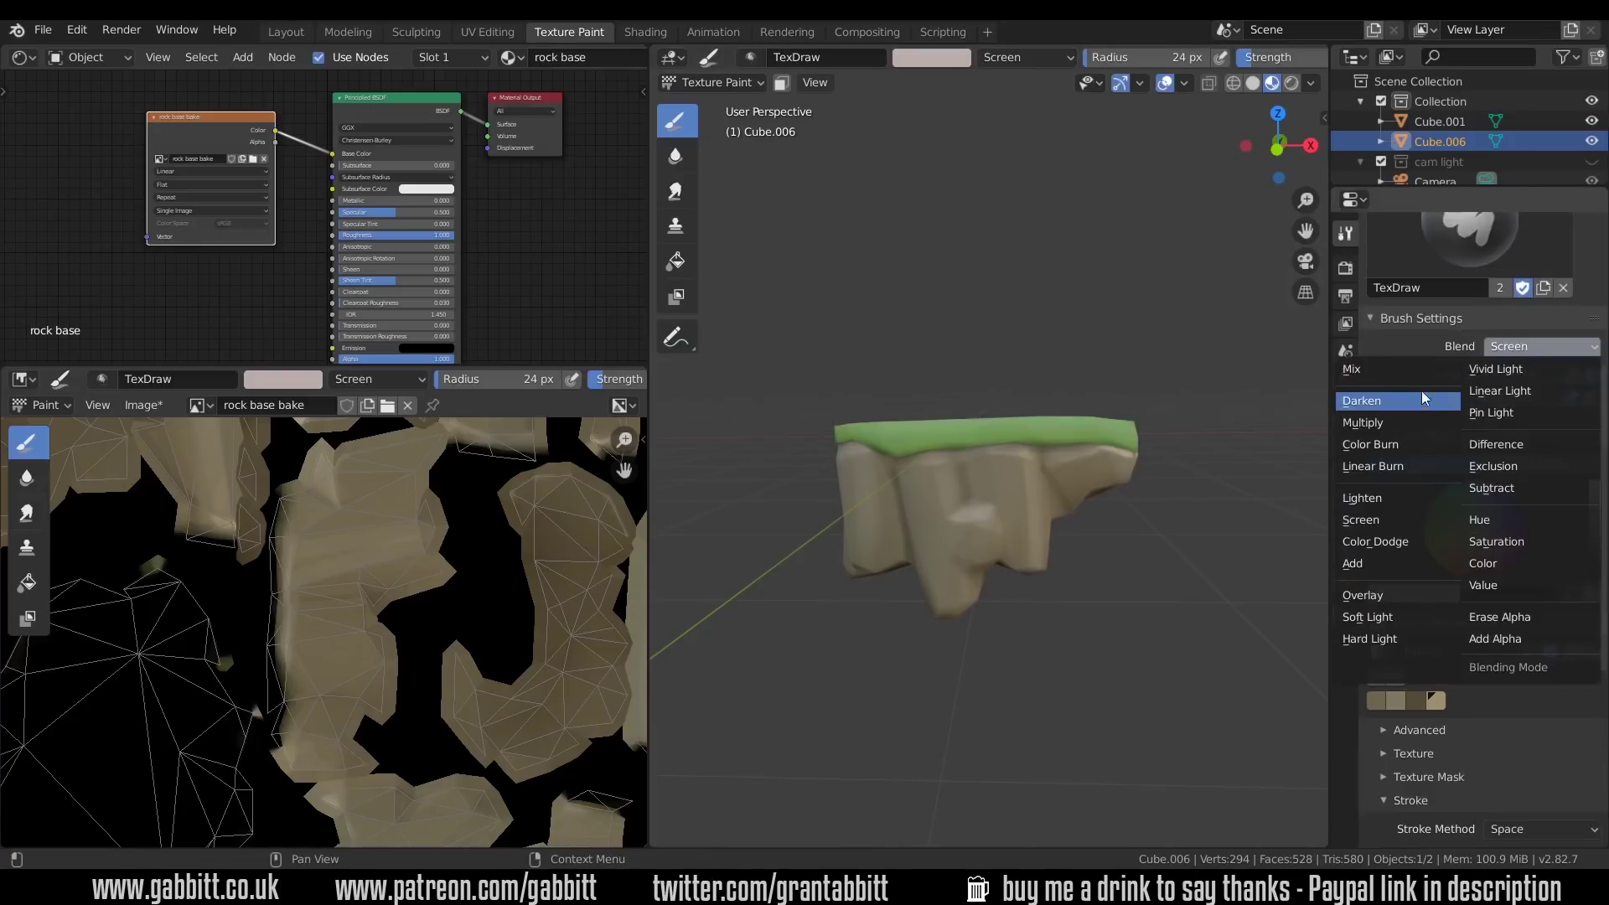
{"action": "left_click", "coordinate": [1391, 422]}
{"action": "middle_click_drag", "start_coordinate": [1067, 586], "coordinate": [1084, 469], "text": "ctrl"}
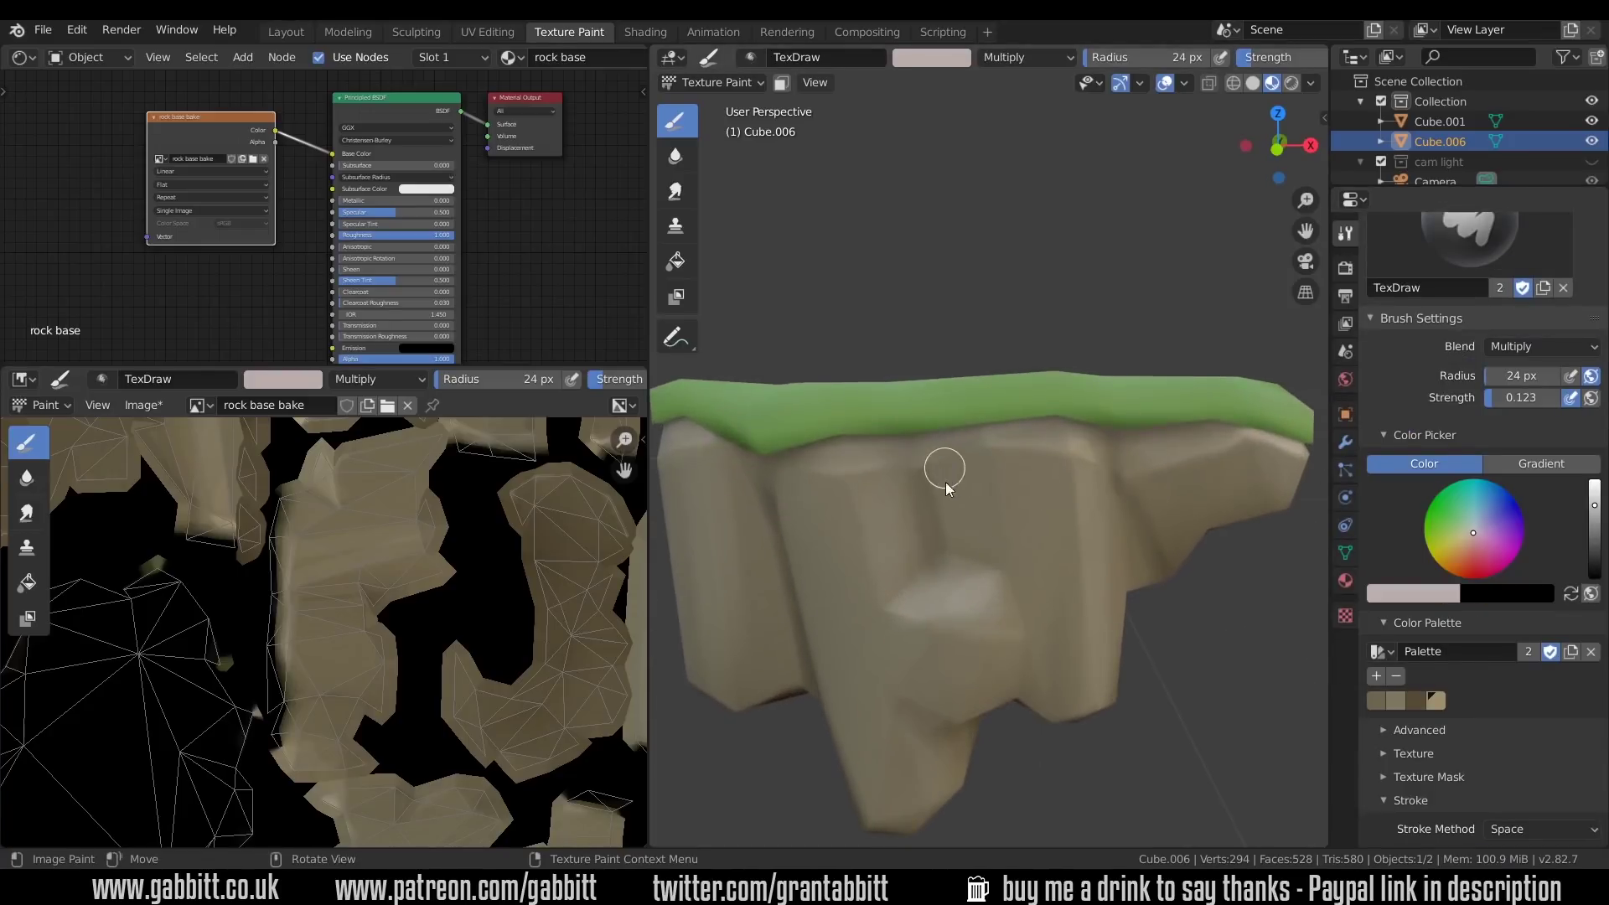
{"action": "key", "text": "f"}
{"action": "left_click", "coordinate": [938, 509]}
{"action": "middle_click_drag", "start_coordinate": [986, 575], "coordinate": [1048, 563]}
{"action": "middle_click_drag", "start_coordinate": [1010, 492], "coordinate": [1054, 538]}
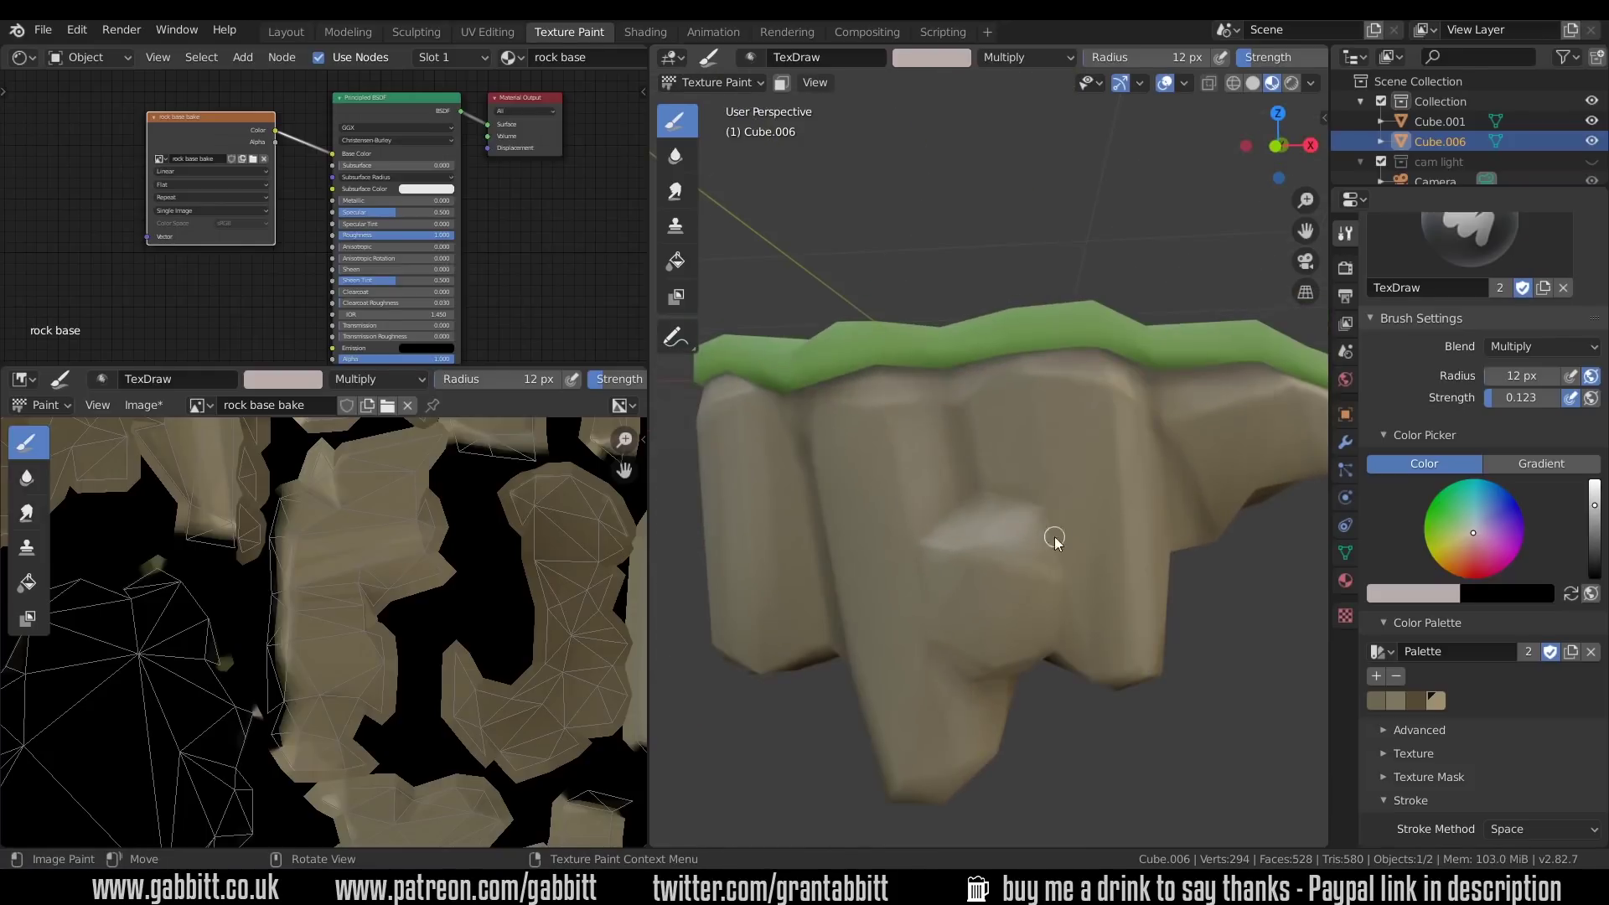
{"action": "middle_click_drag", "start_coordinate": [953, 436], "coordinate": [1070, 537]}
{"action": "middle_click_drag", "start_coordinate": [1037, 613], "coordinate": [976, 474]}
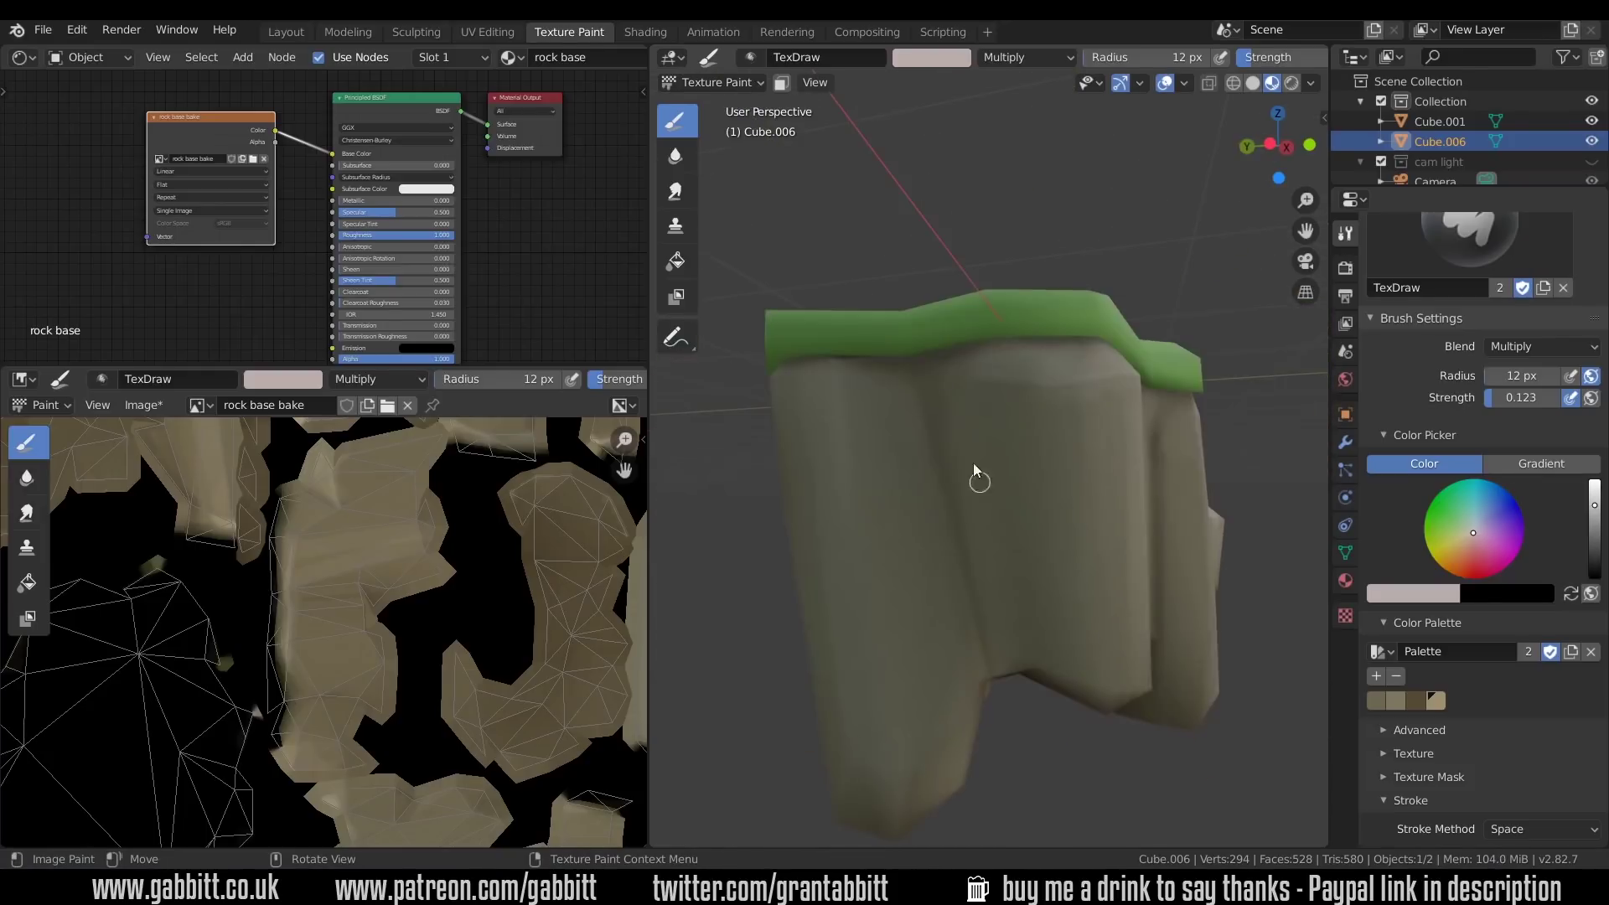
- Raise the brush strength to 0.392, reduce the radius to 9 px and then 3 px, and darken fine creases around the rock
{"action": "mouse_move", "coordinate": [986, 531]}
{"action": "middle_mouse_down"}
{"action": "mouse_move", "coordinate": [984, 672]}
{"action": "mouse_move", "coordinate": [1086, 688]}
{"action": "mouse_move", "coordinate": [1239, 675]}
{"action": "mouse_move", "coordinate": [1171, 518]}
{"action": "mouse_move", "coordinate": [1117, 596]}
{"action": "mouse_move", "coordinate": [1021, 628]}
{"action": "middle_mouse_up"}
{"action": "key", "text": "shift+f"}
{"action": "left_click", "coordinate": [1002, 506]}
{"action": "key", "text": "f"}
{"action": "left_click", "coordinate": [1048, 668]}
{"action": "scroll", "coordinate": [1101, 416], "scroll_direction": "up", "scroll_amount": 2}
{"action": "scroll", "coordinate": [1132, 490], "scroll_direction": "down", "scroll_amount": 2}
{"action": "middle_click_drag", "start_coordinate": [901, 748], "coordinate": [1184, 532]}
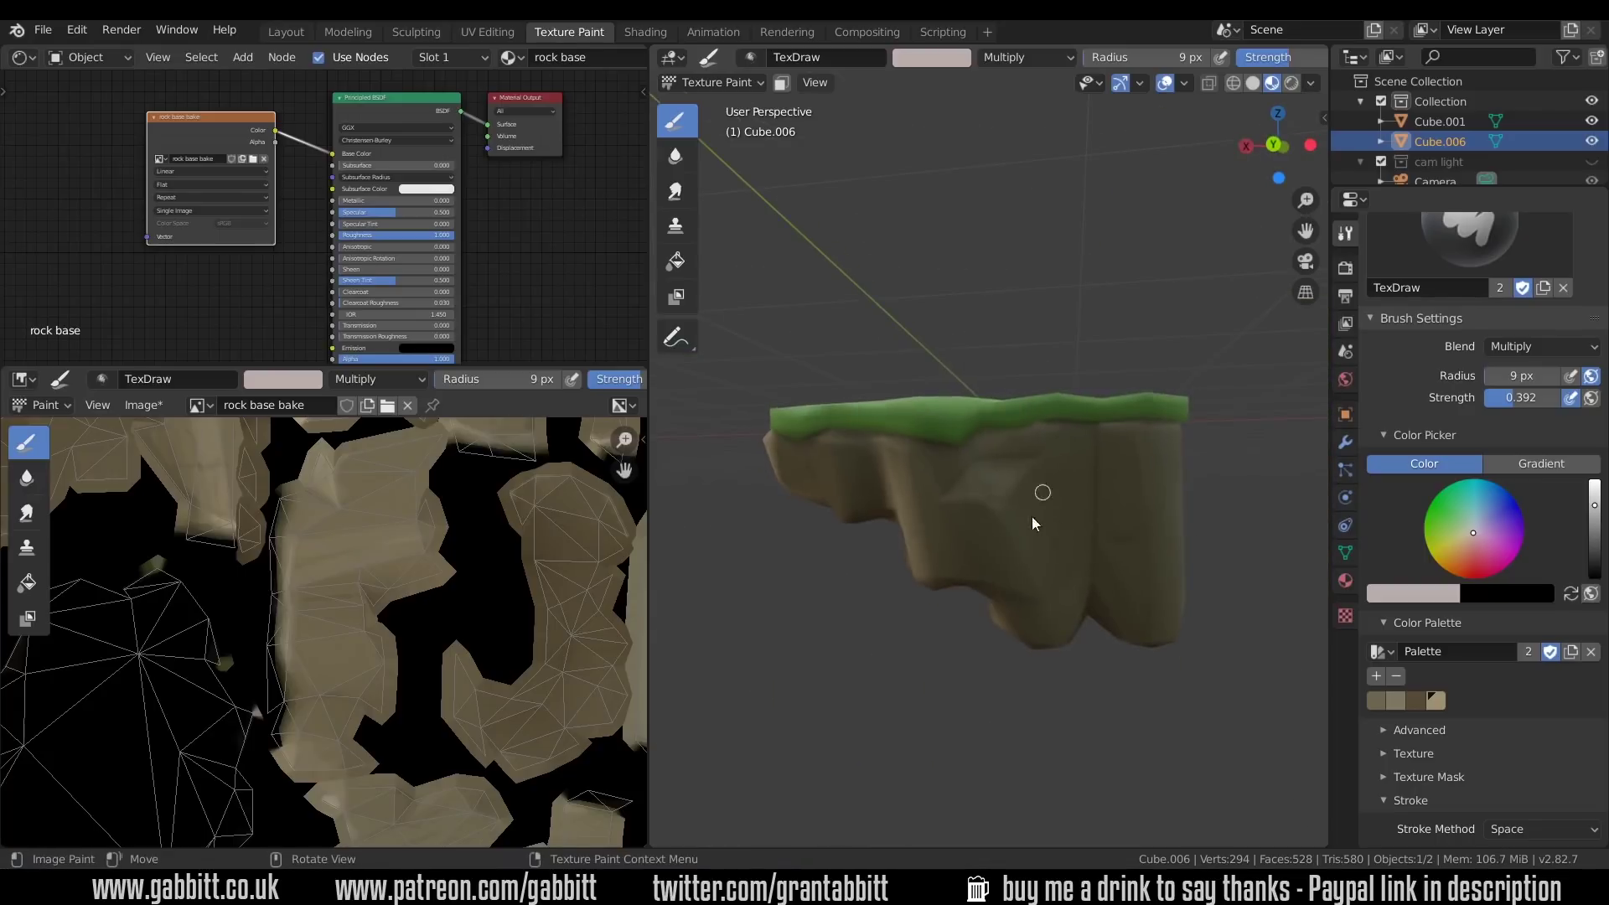
{"action": "middle_click_drag", "start_coordinate": [990, 545], "coordinate": [1016, 511]}
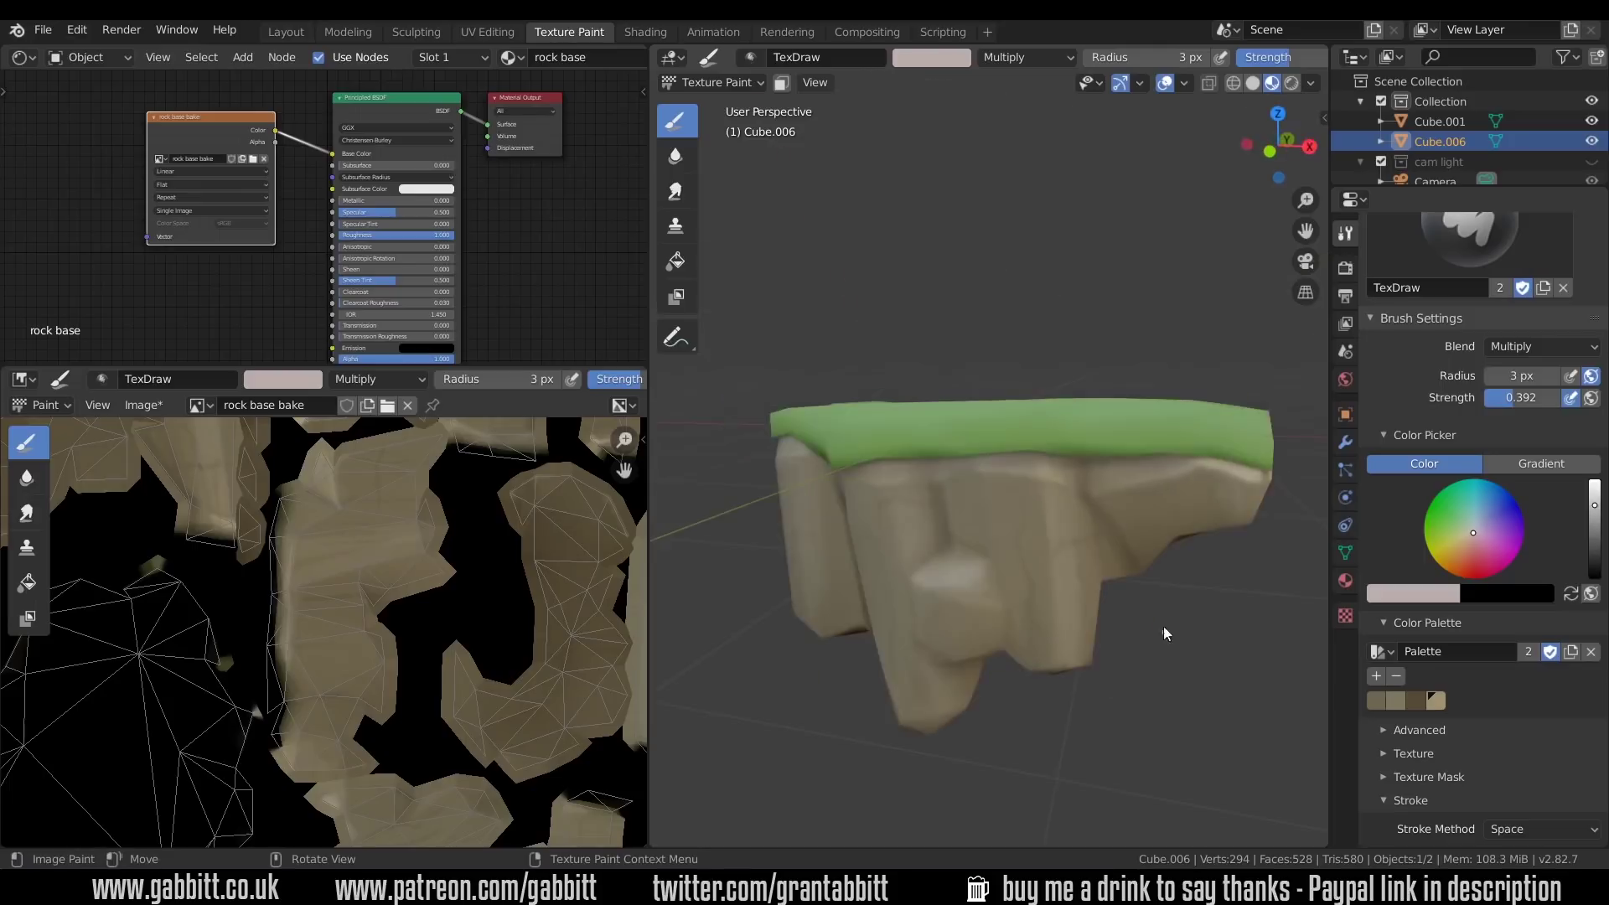
{"action": "middle_click_drag", "start_coordinate": [1163, 626], "coordinate": [987, 692]}
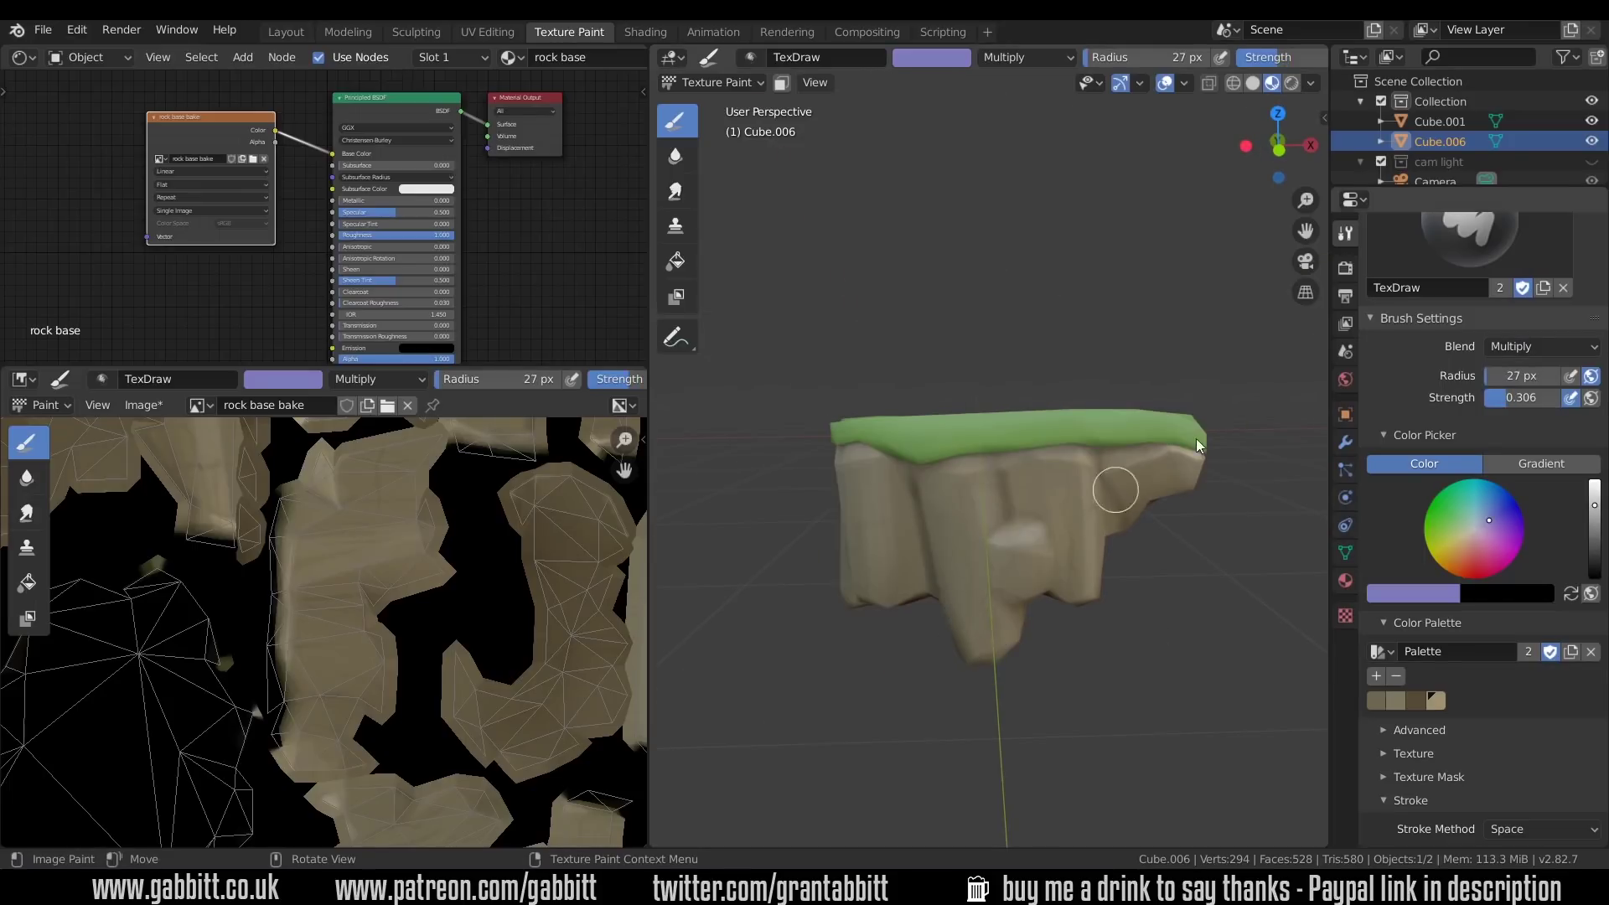
- Tint the rock's front faces orange using Mix blending at 27 px radius and 0.134 strength
{"action": "left_click", "coordinate": [1536, 347]}
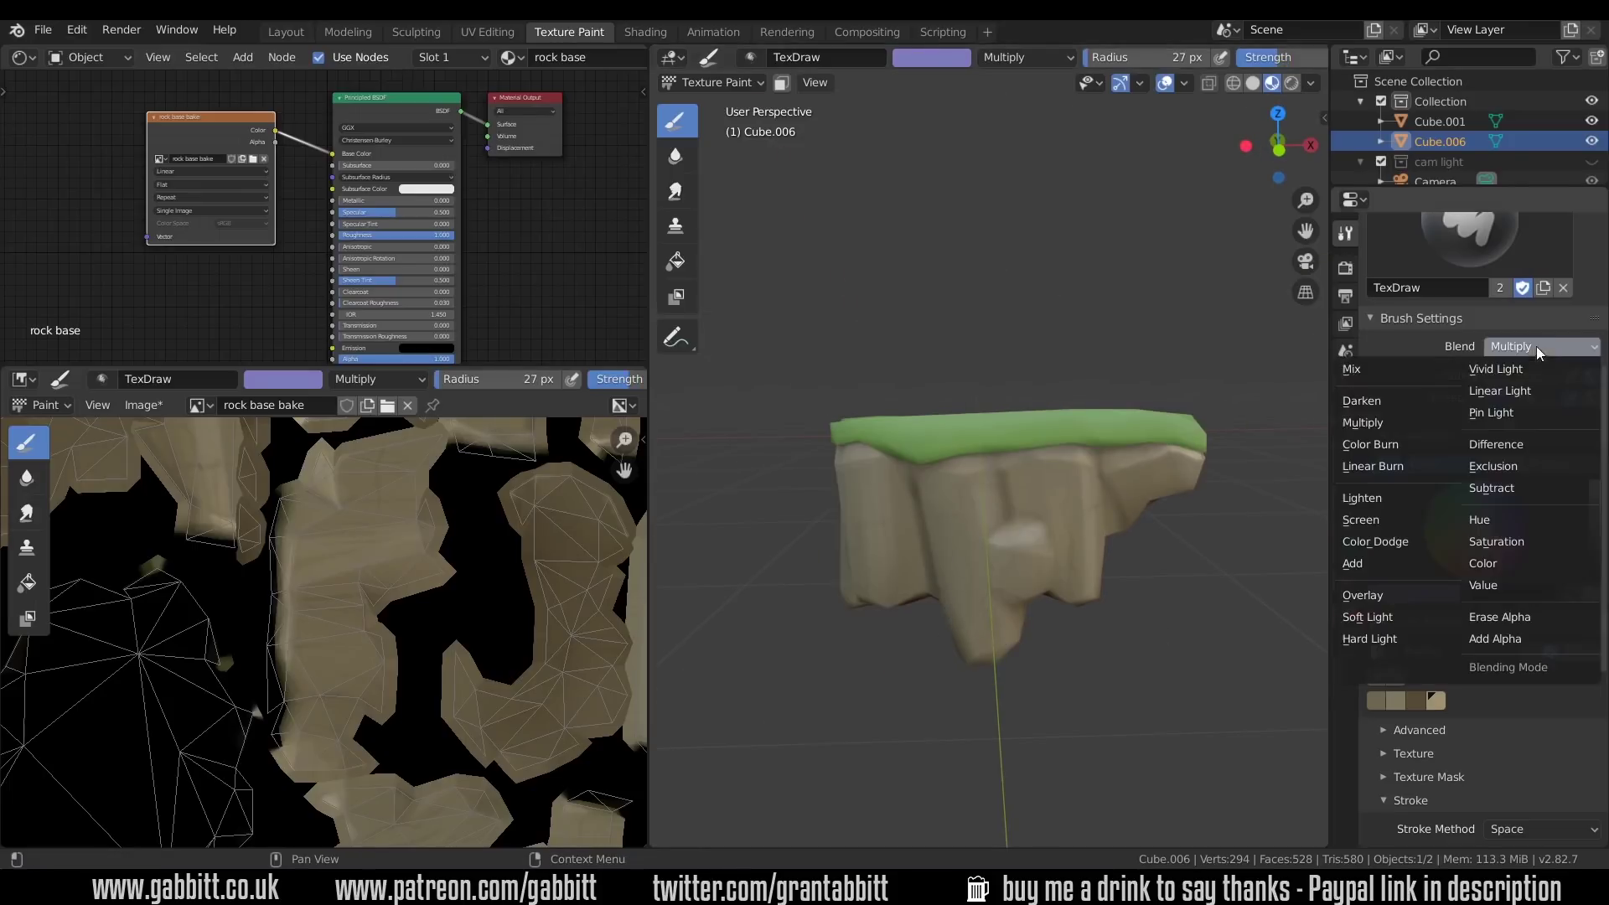
{"action": "left_click", "coordinate": [1400, 371]}
{"action": "left_click_drag", "start_coordinate": [1461, 541], "coordinate": [1461, 551]}
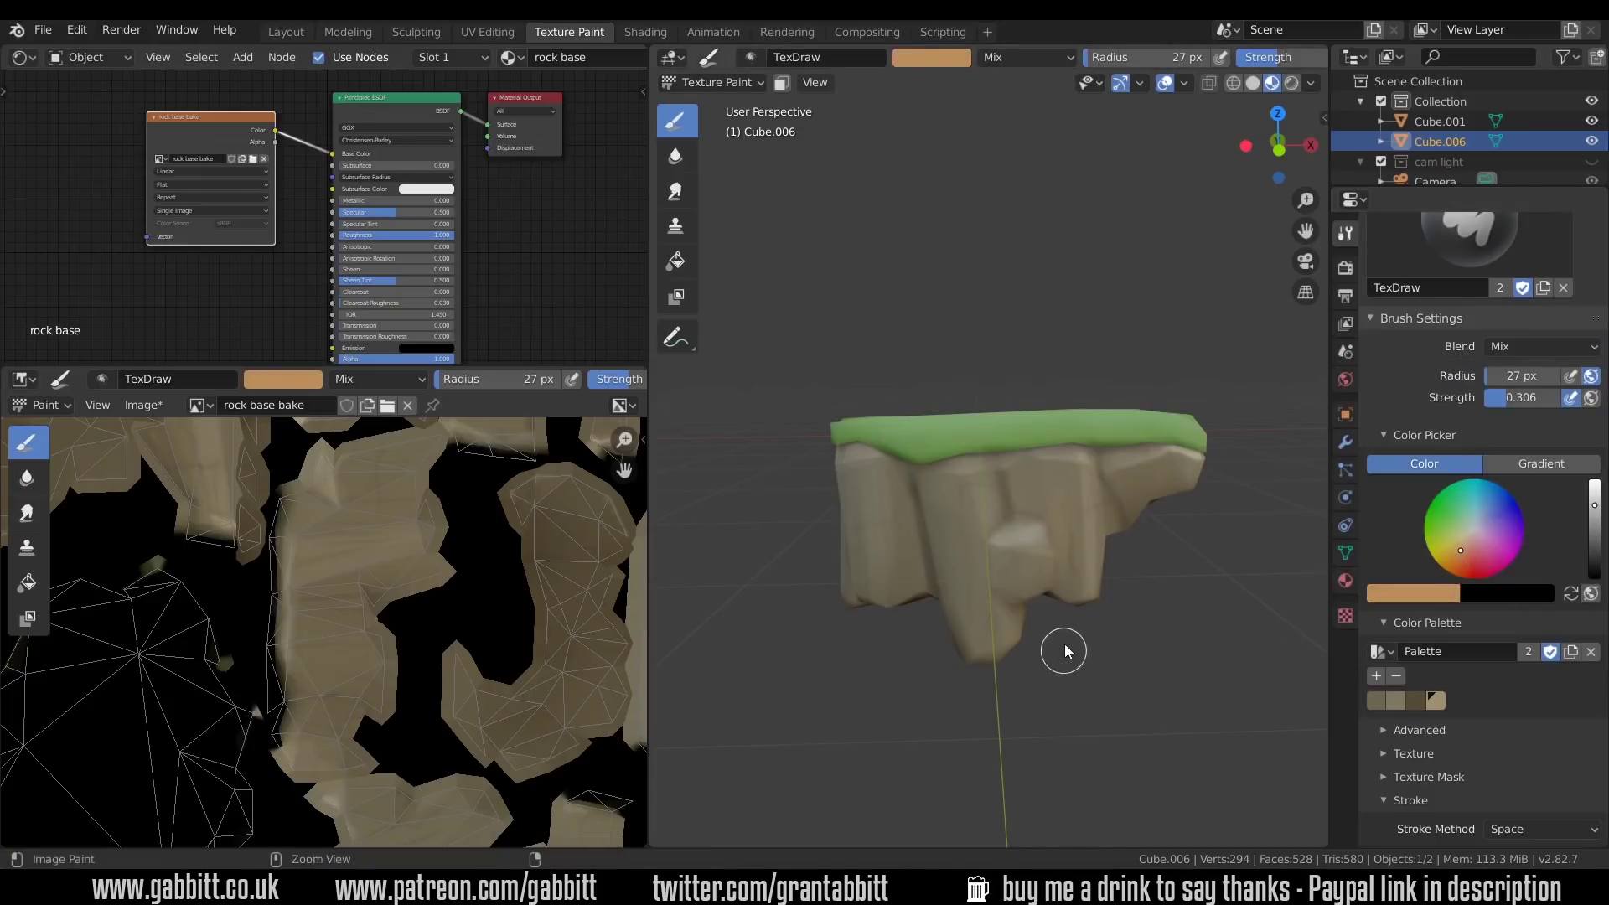
{"action": "scroll", "coordinate": [982, 574], "scroll_direction": "up", "scroll_amount": 2}
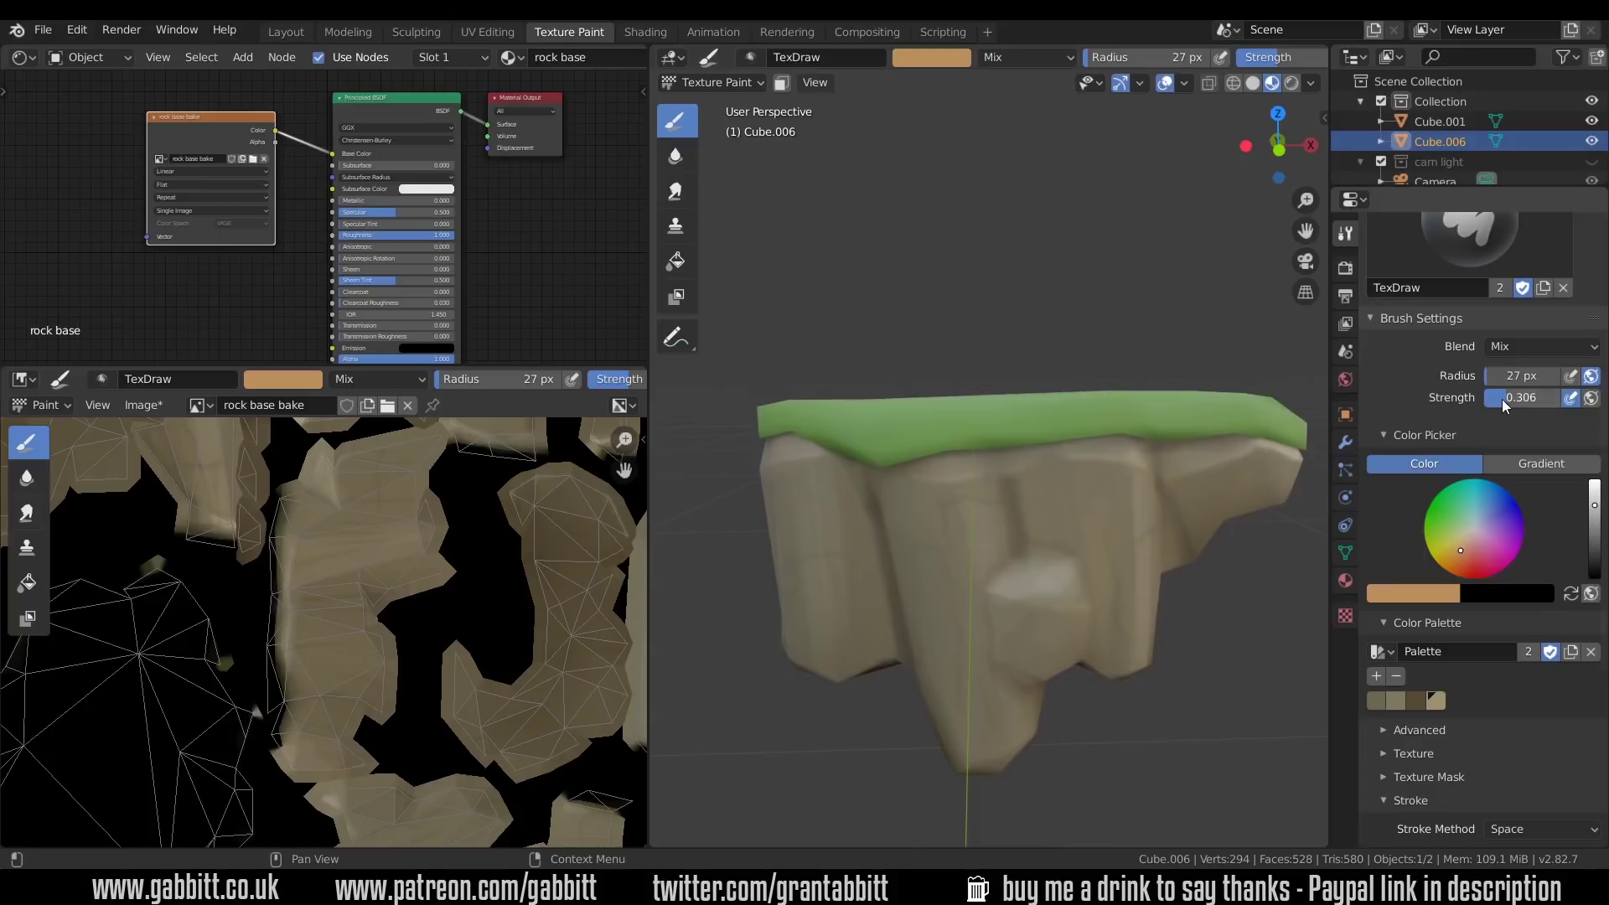
{"action": "left_click_drag", "start_coordinate": [1503, 405], "coordinate": [1490, 405]}
{"action": "mouse_move", "coordinate": [1112, 523]}
{"action": "middle_mouse_down"}
{"action": "mouse_move", "coordinate": [1106, 676]}
{"action": "mouse_move", "coordinate": [837, 592]}
{"action": "middle_mouse_up"}
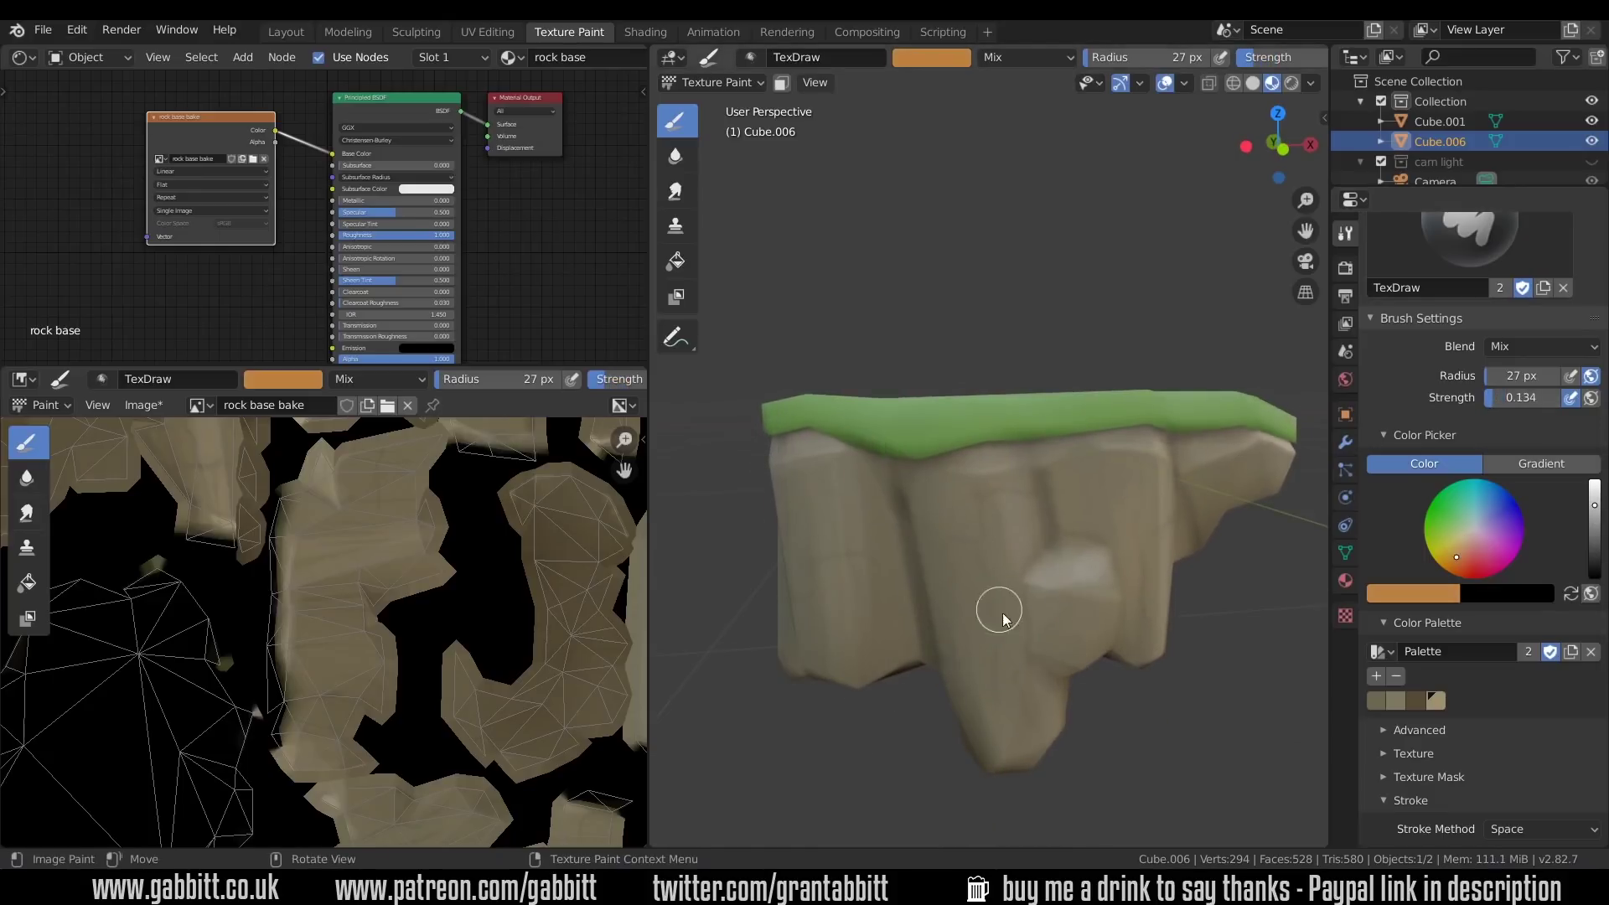
{"action": "middle_click_drag", "start_coordinate": [1174, 539], "coordinate": [1132, 618]}
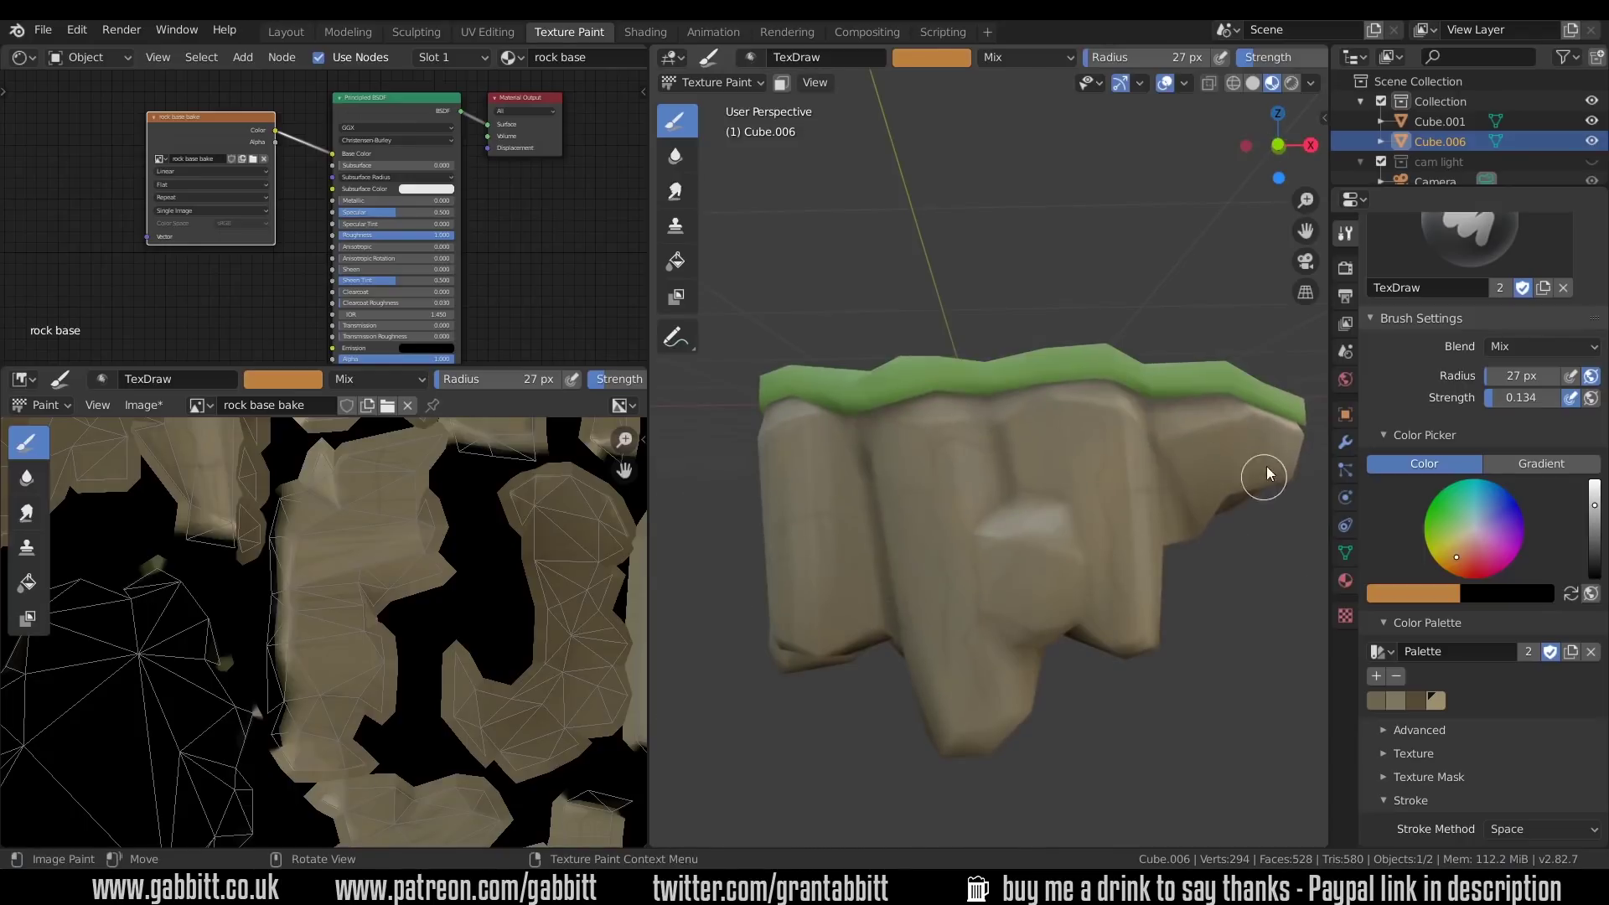
{"action": "middle_click_drag", "start_coordinate": [1267, 474], "coordinate": [1215, 618]}
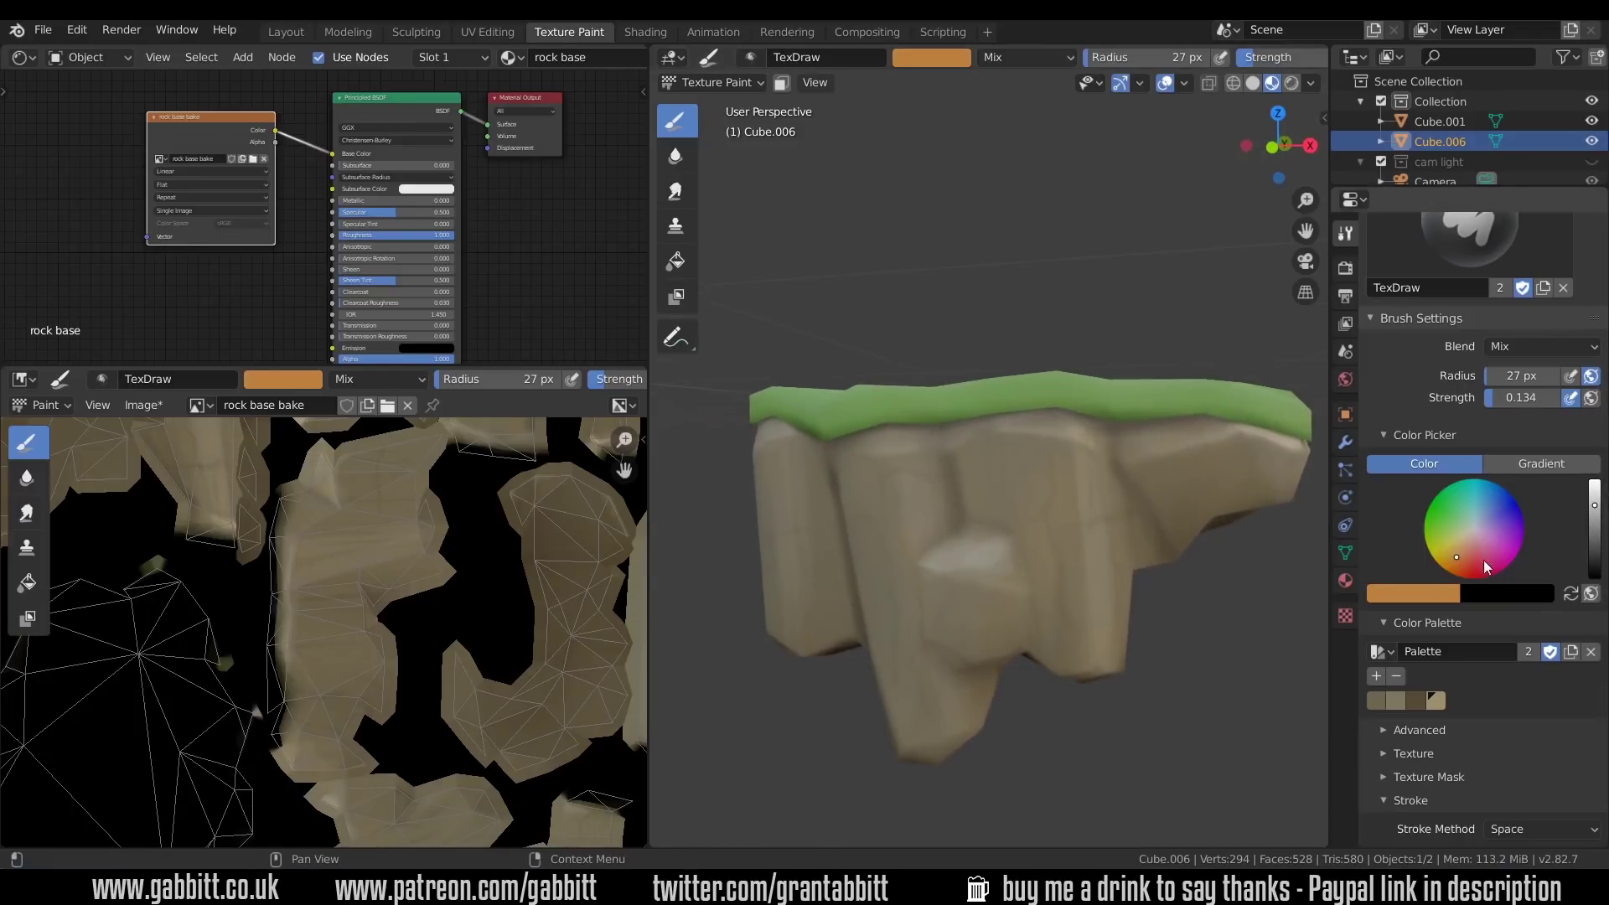
- Darken the brush colour and tint the rock's sides and lower edges with subtle dark brown and dark red tones
{"action": "left_click_drag", "start_coordinate": [1517, 397], "coordinate": [1551, 397]}
{"action": "mouse_move", "coordinate": [1092, 525]}
{"action": "middle_mouse_down"}
{"action": "mouse_move", "coordinate": [1132, 591]}
{"action": "mouse_move", "coordinate": [1286, 575]}
{"action": "middle_mouse_up"}
{"action": "left_click", "coordinate": [1486, 519]}
{"action": "scroll", "coordinate": [1124, 819], "scroll_direction": "down", "scroll_amount": 3}
{"action": "scroll", "coordinate": [1286, 574], "scroll_direction": "up", "scroll_amount": 3}
{"action": "left_click_drag", "start_coordinate": [1595, 506], "coordinate": [1595, 549]}
{"action": "mouse_move", "coordinate": [1252, 532]}
{"action": "middle_mouse_down"}
{"action": "mouse_move", "coordinate": [957, 553]}
{"action": "mouse_move", "coordinate": [1161, 539]}
{"action": "middle_mouse_up"}
{"action": "scroll", "coordinate": [1162, 539], "scroll_direction": "down", "scroll_amount": 3}
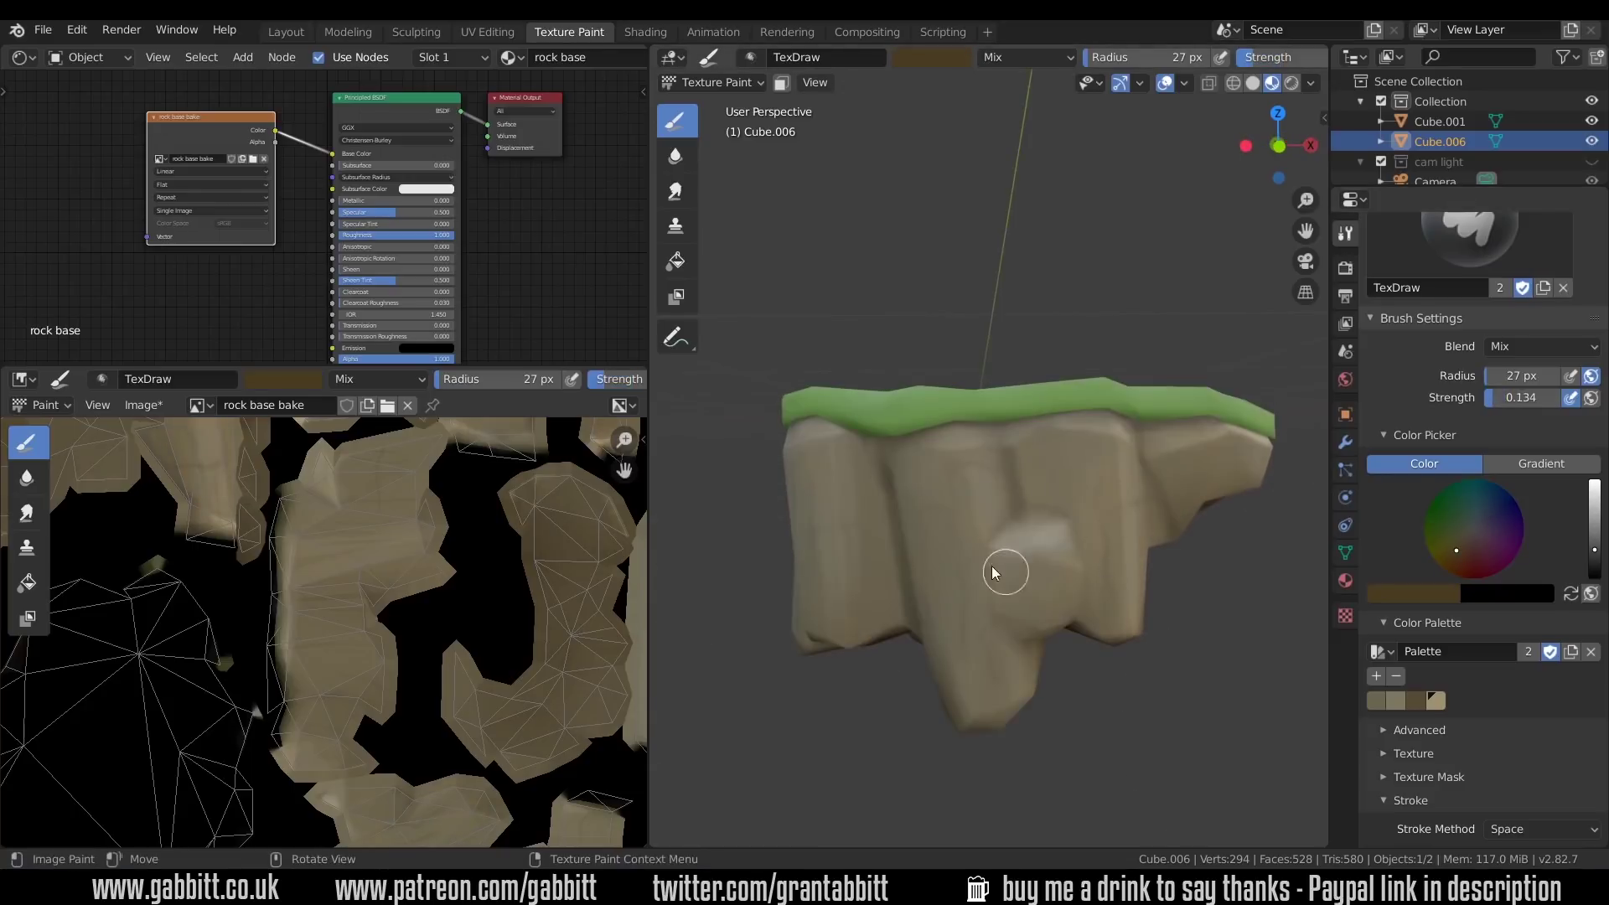
{"action": "mouse_move", "coordinate": [1006, 564]}
{"action": "middle_mouse_down"}
{"action": "mouse_move", "coordinate": [1103, 612]}
{"action": "mouse_move", "coordinate": [1098, 632]}
{"action": "mouse_move", "coordinate": [1078, 596]}
{"action": "mouse_move", "coordinate": [927, 495]}
{"action": "mouse_move", "coordinate": [1014, 450]}
{"action": "middle_mouse_up"}
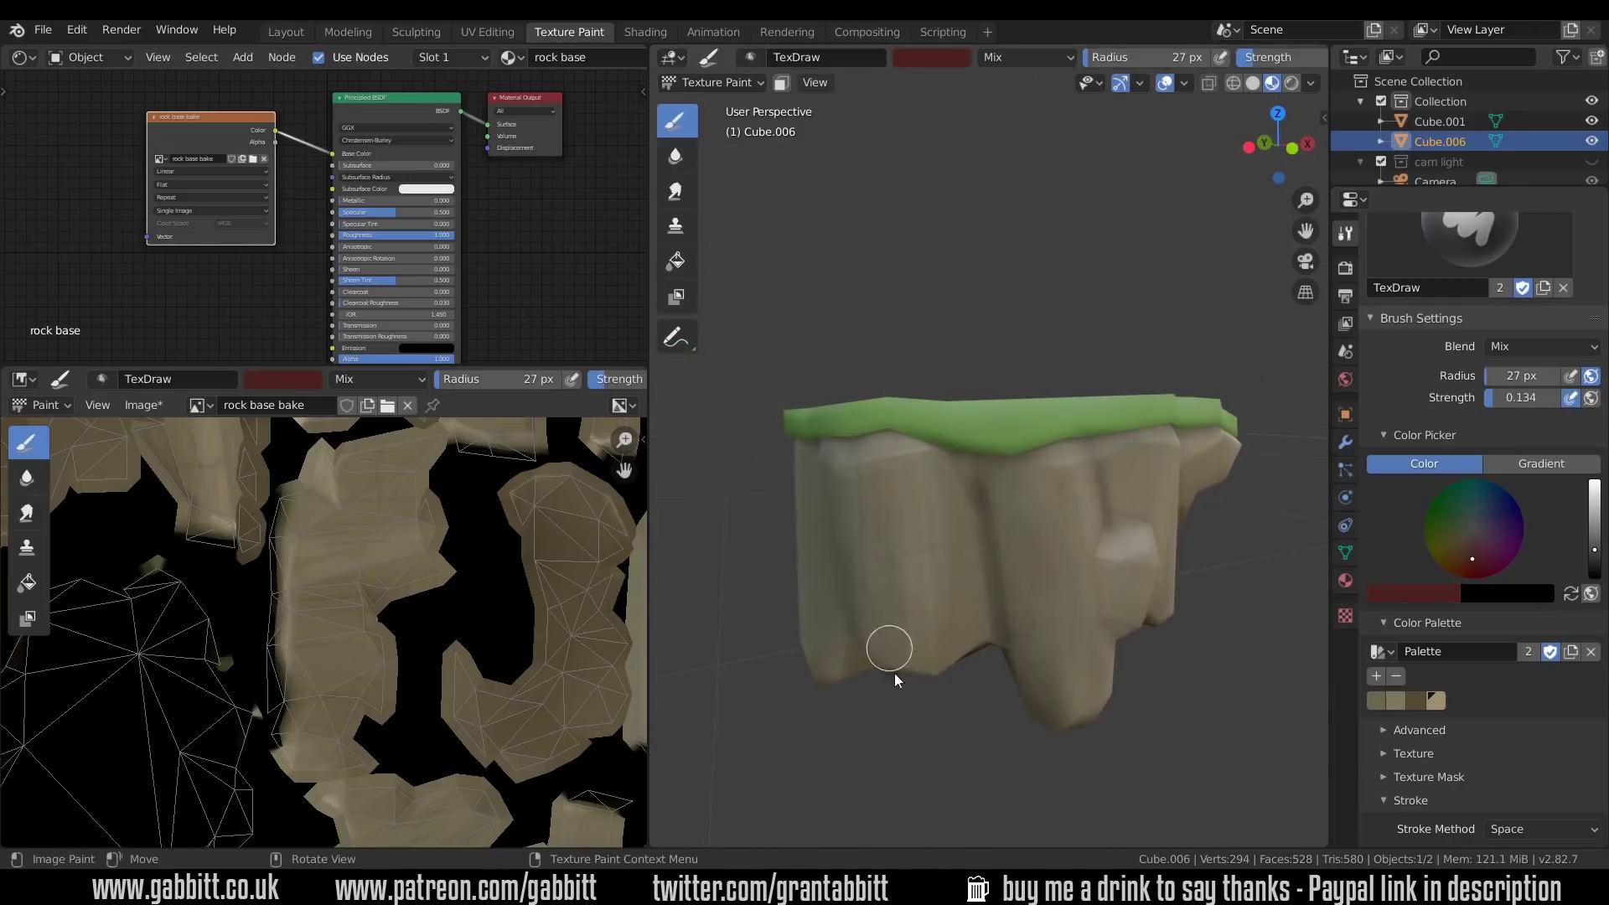
{"action": "mouse_move", "coordinate": [880, 650]}
{"action": "middle_mouse_down"}
{"action": "mouse_move", "coordinate": [1124, 724]}
{"action": "mouse_move", "coordinate": [1031, 684]}
{"action": "middle_mouse_up"}
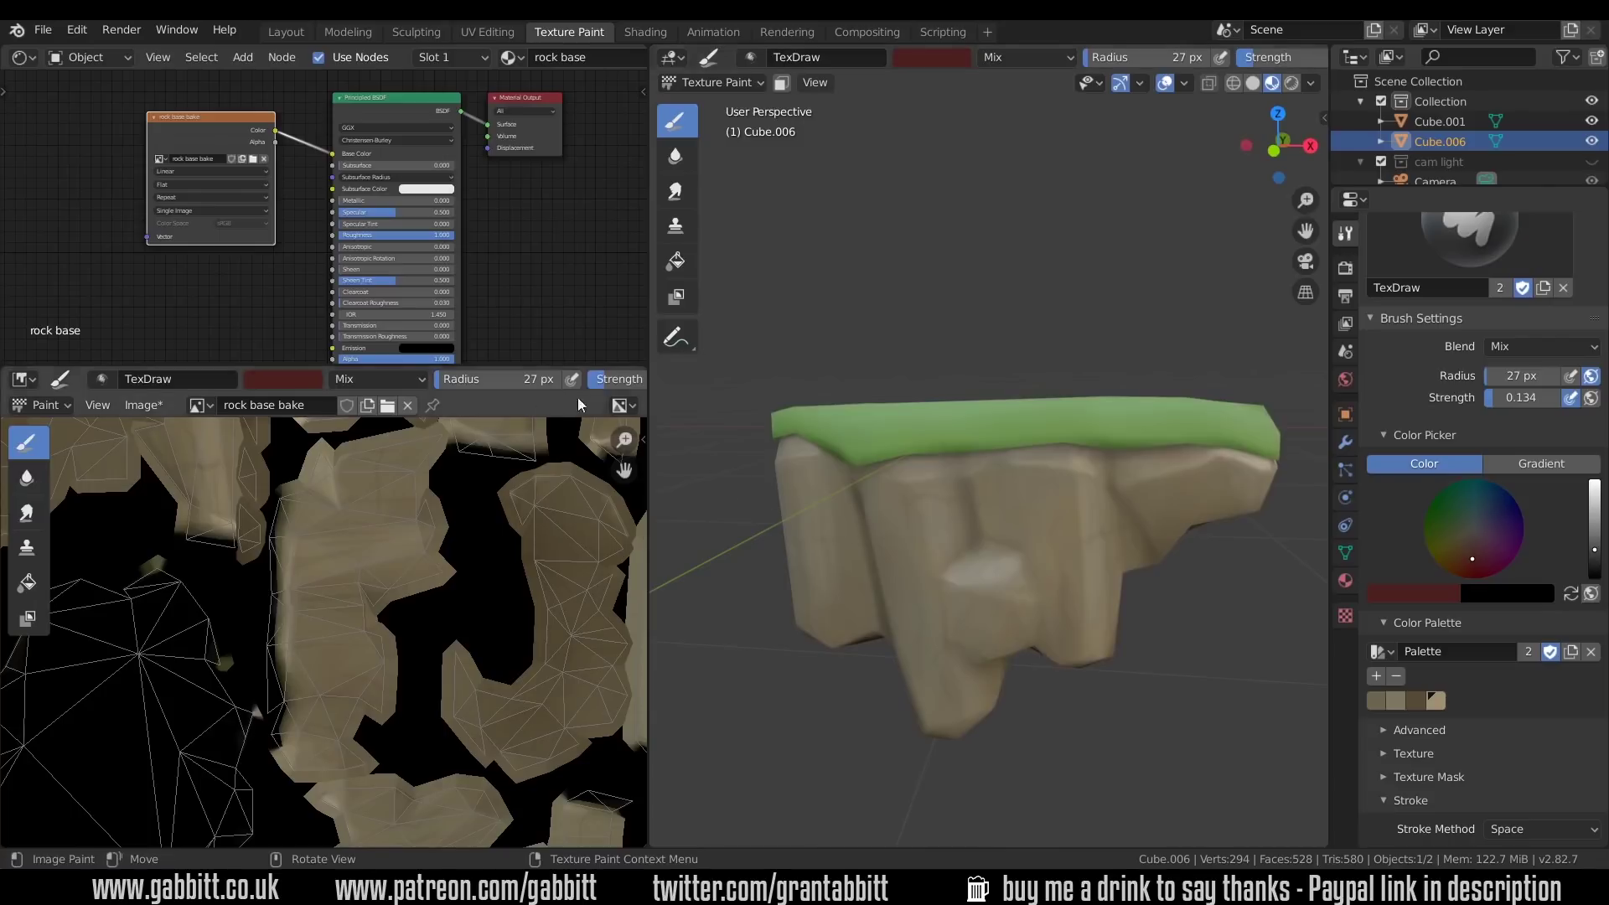
- Save the painted rock base bake image
{"action": "left_click", "coordinate": [143, 405]}
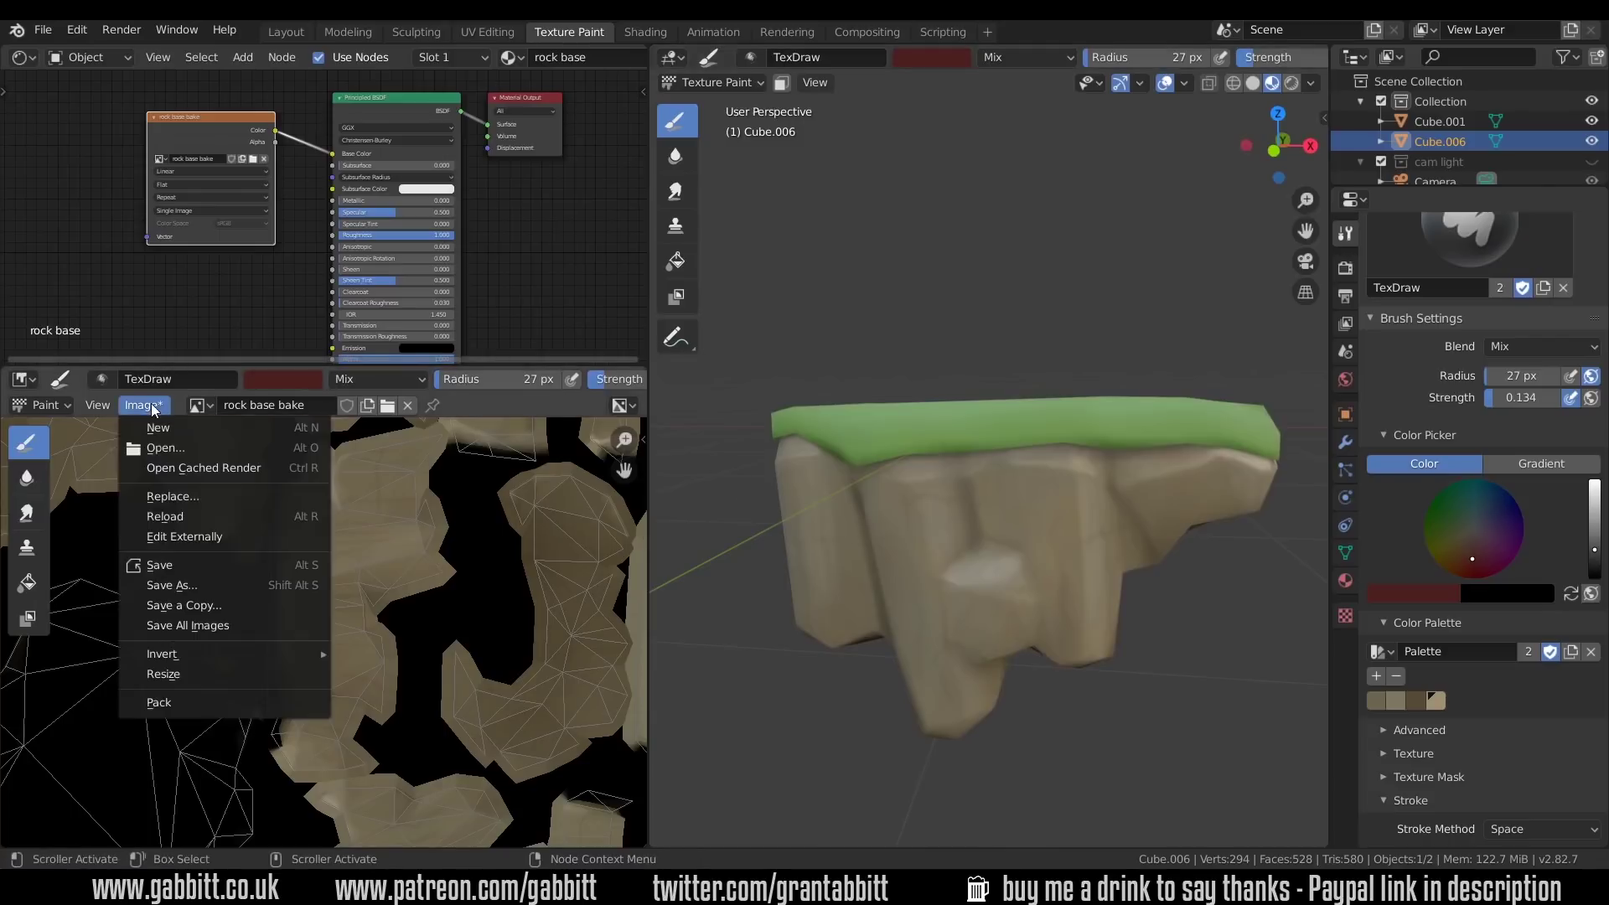
{"action": "left_click", "coordinate": [159, 565]}
{"action": "scroll", "coordinate": [320, 561], "scroll_direction": "down", "scroll_amount": 4}
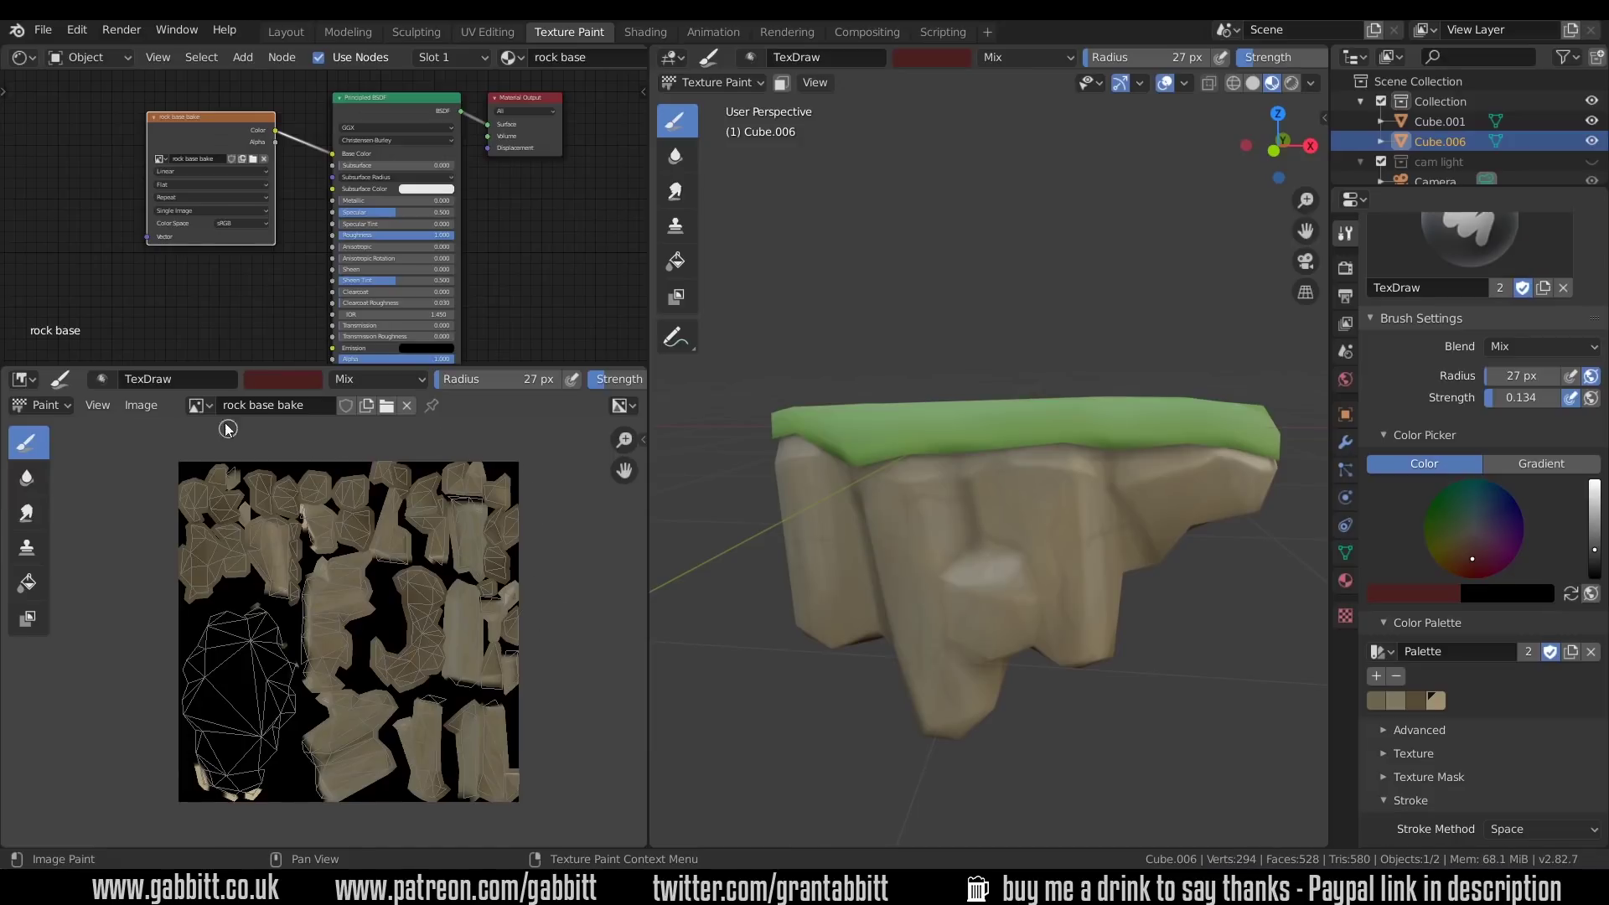
{"action": "left_click", "coordinate": [140, 407]}
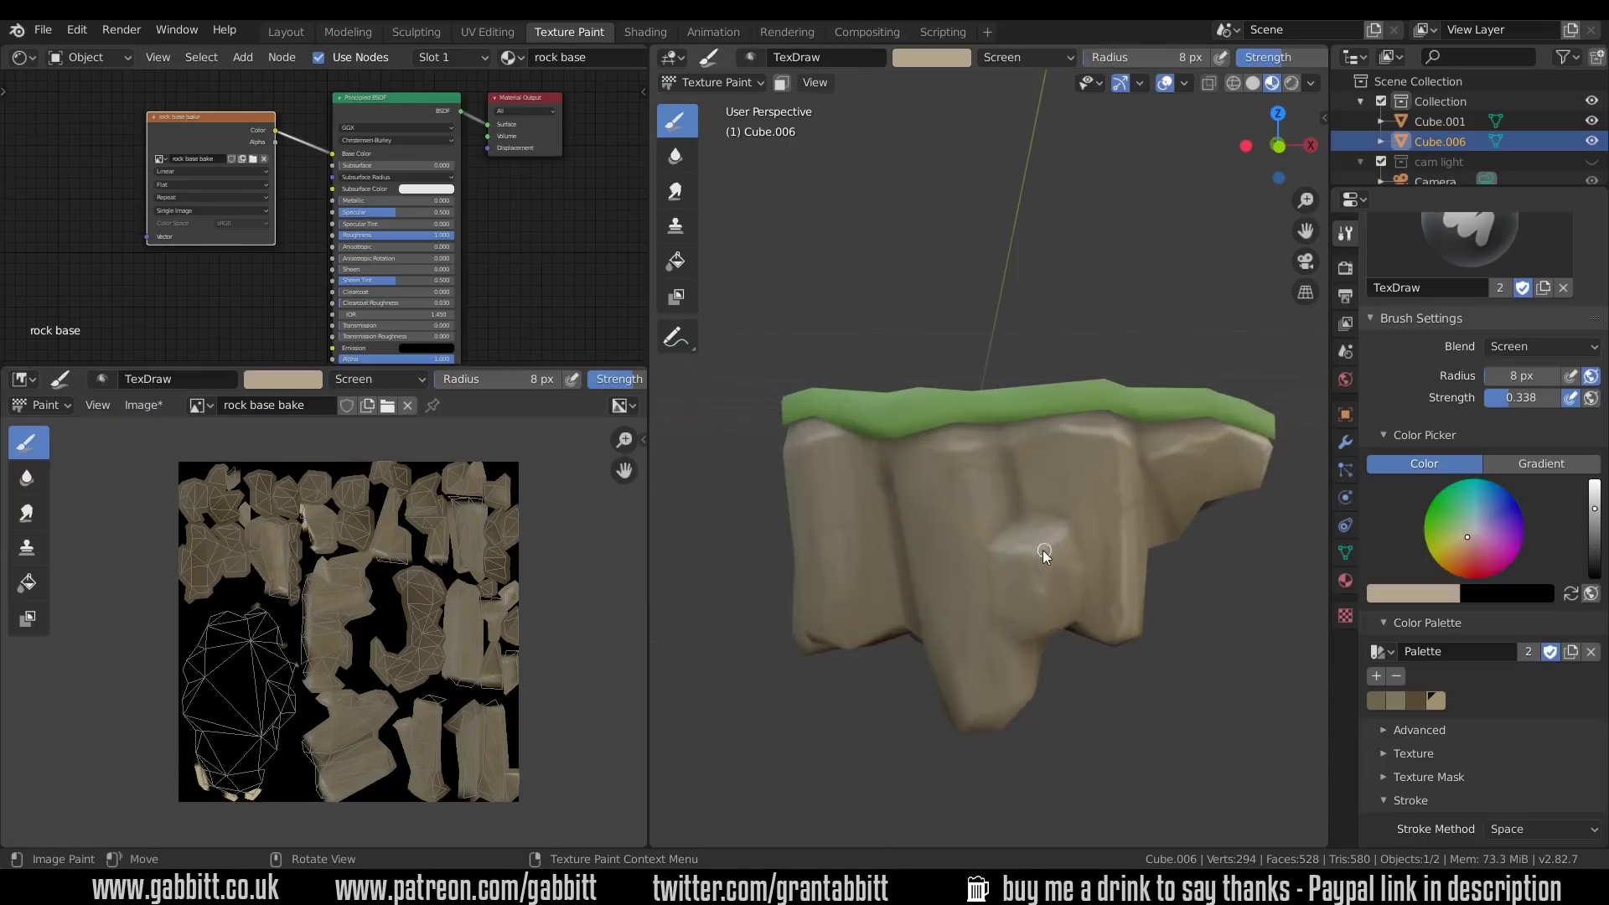
- Paint pale beige highlights along the rock's edges using Screen blending, 8 px radius and 0.338 strength
{"action": "mouse_move", "coordinate": [1042, 545]}
{"action": "middle_mouse_down"}
{"action": "mouse_move", "coordinate": [1009, 500]}
{"action": "mouse_move", "coordinate": [914, 489]}
{"action": "mouse_move", "coordinate": [1167, 581]}
{"action": "mouse_move", "coordinate": [1006, 469]}
{"action": "mouse_move", "coordinate": [1132, 450]}
{"action": "mouse_move", "coordinate": [1027, 543]}
{"action": "mouse_move", "coordinate": [948, 539]}
{"action": "mouse_move", "coordinate": [977, 467]}
{"action": "mouse_move", "coordinate": [941, 500]}
{"action": "mouse_move", "coordinate": [920, 578]}
{"action": "mouse_move", "coordinate": [1038, 575]}
{"action": "mouse_move", "coordinate": [1072, 560]}
{"action": "mouse_move", "coordinate": [819, 478]}
{"action": "mouse_move", "coordinate": [1167, 596]}
{"action": "mouse_move", "coordinate": [1160, 643]}
{"action": "mouse_move", "coordinate": [1188, 670]}
{"action": "middle_mouse_up"}
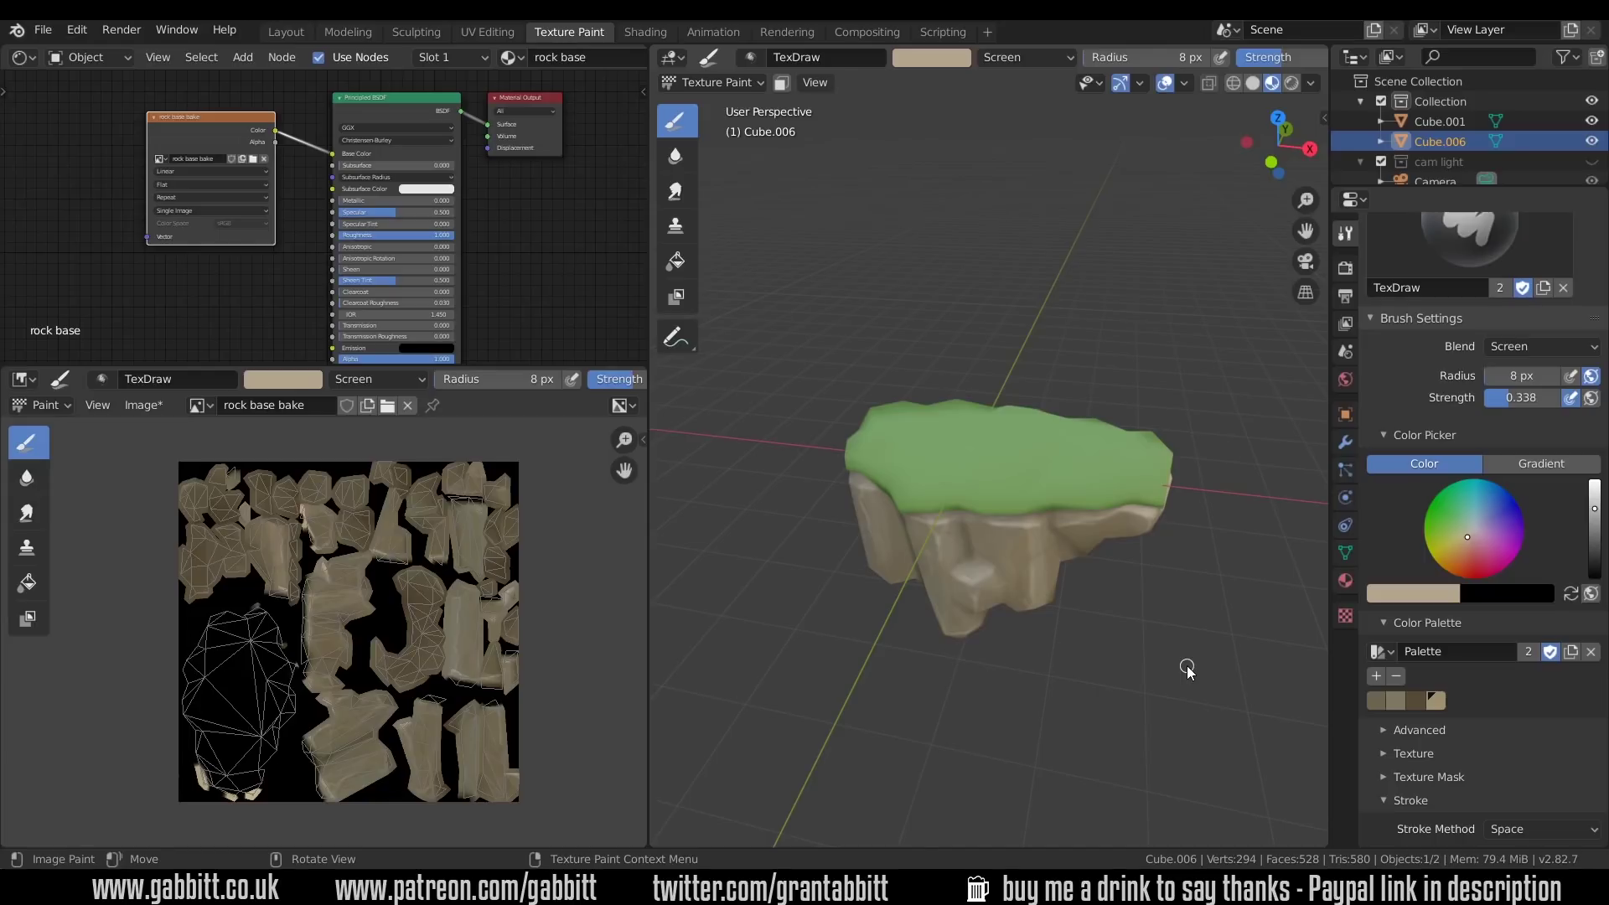
{"action": "middle_click_drag", "start_coordinate": [1156, 515], "coordinate": [962, 502]}
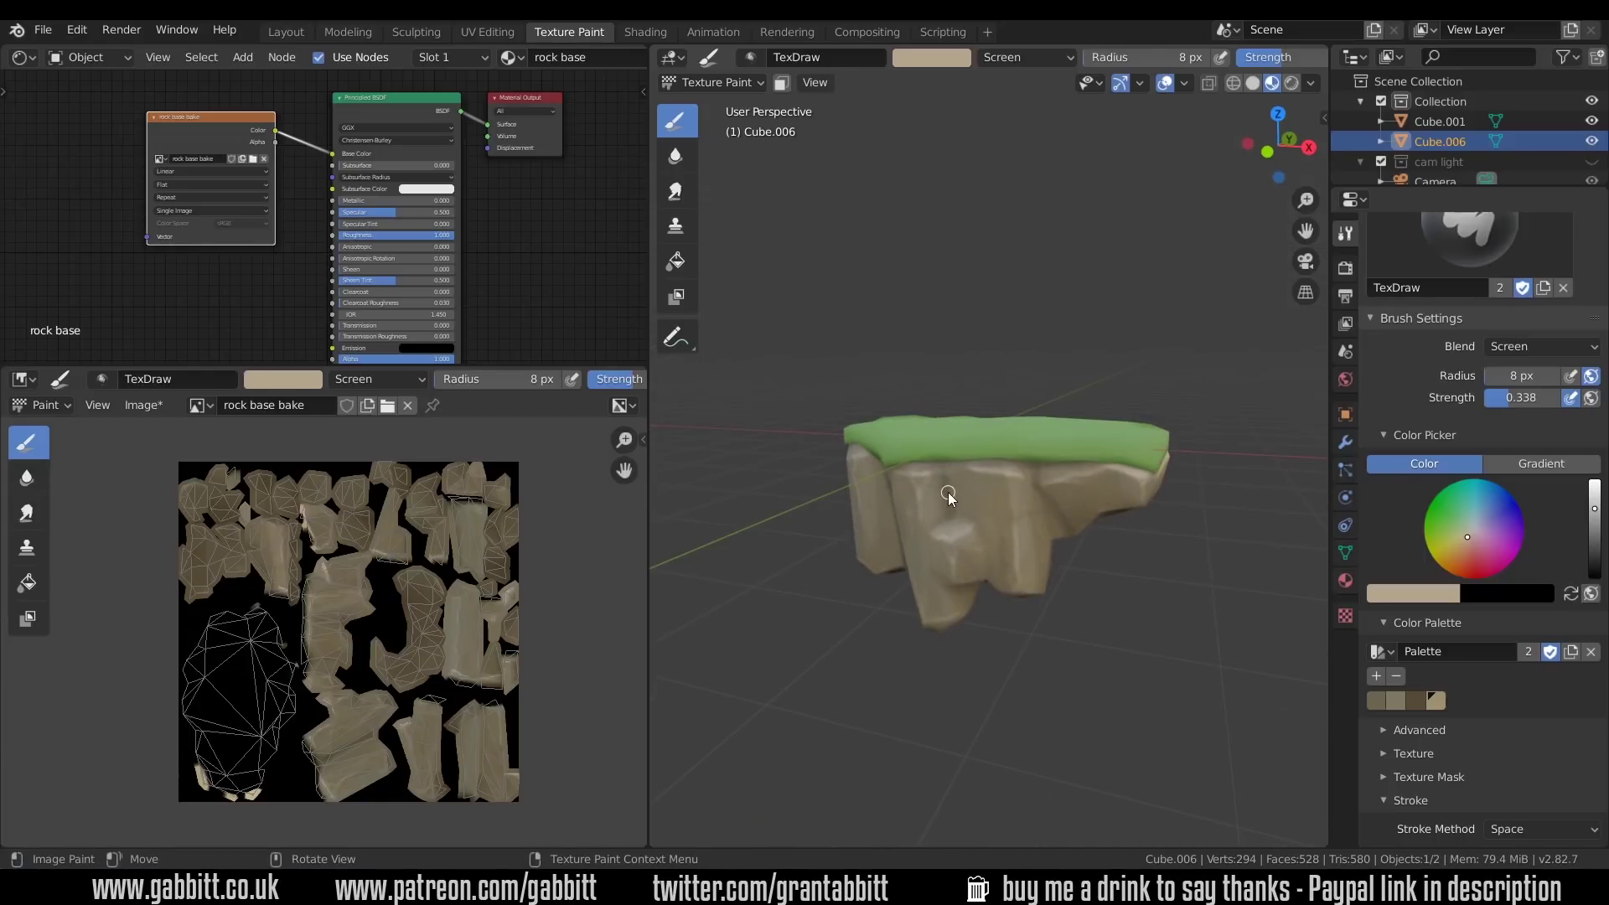
- Make the grass cap the active object in Texture Paint mode and save the rock base bake image
{"action": "left_click", "coordinate": [750, 83]}
{"action": "left_click", "coordinate": [718, 105]}
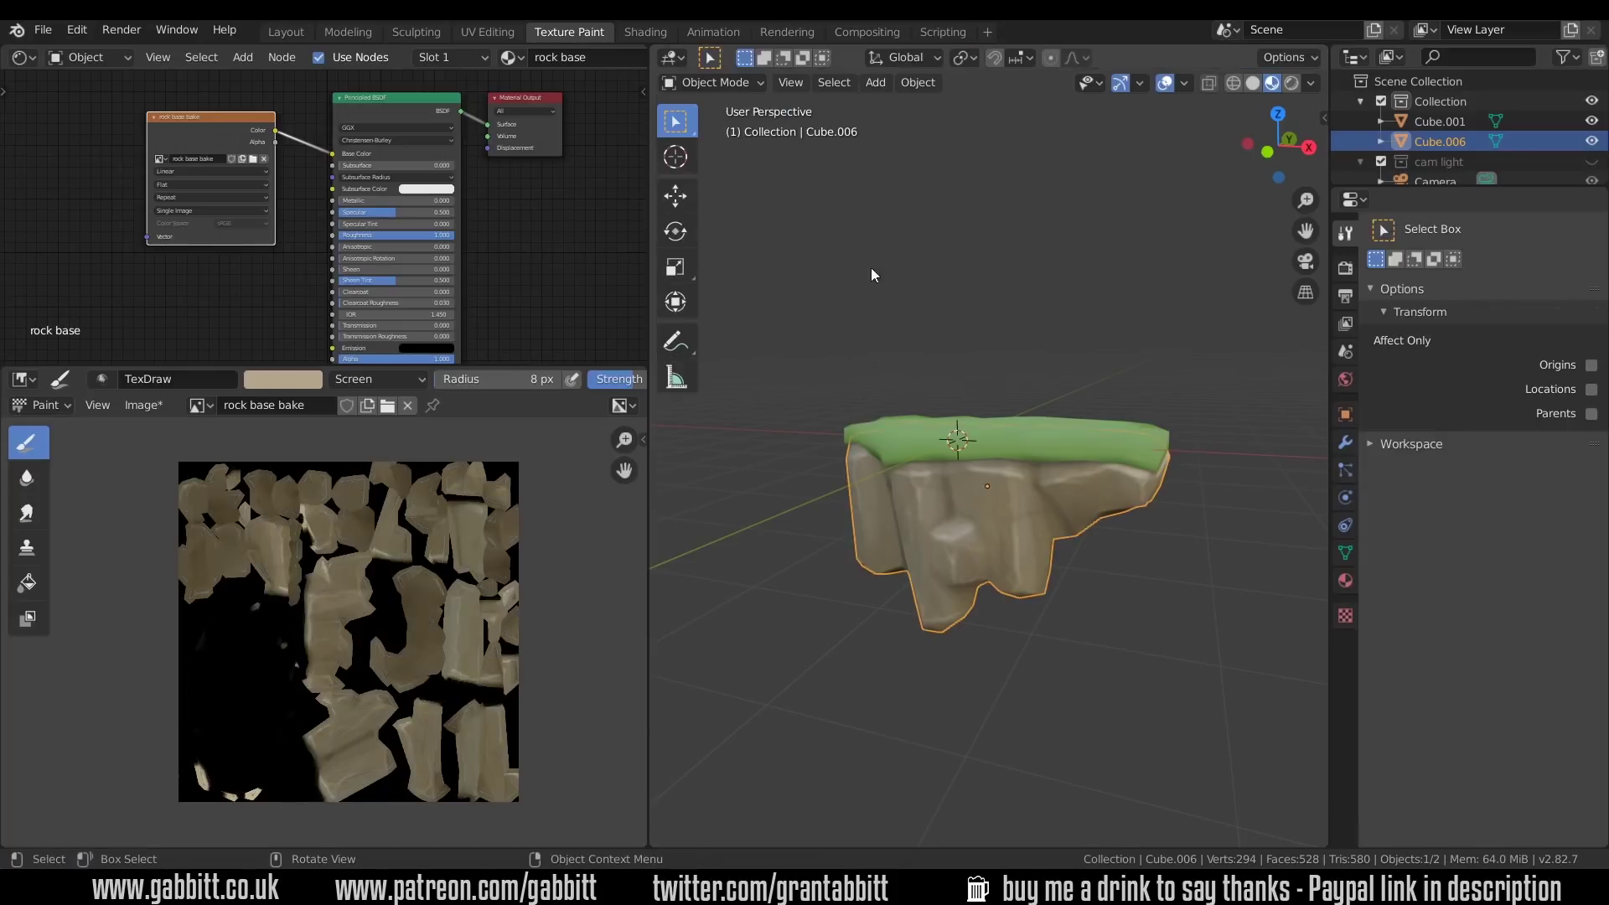
{"action": "left_click", "coordinate": [1038, 438]}
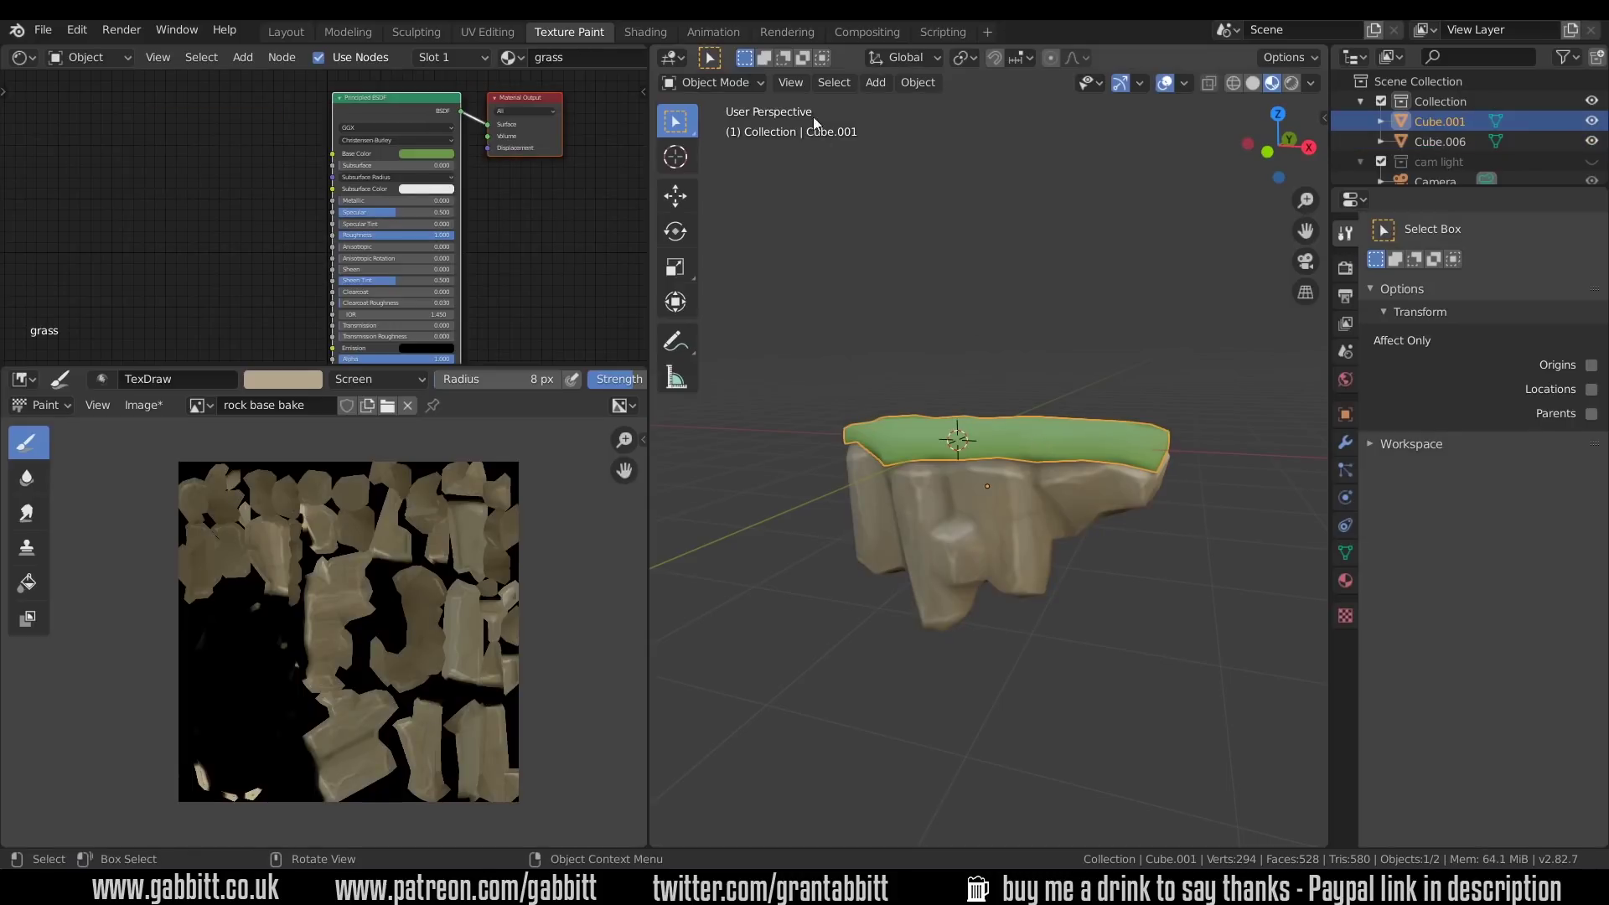
{"action": "left_click", "coordinate": [756, 84]}
{"action": "left_click", "coordinate": [767, 215]}
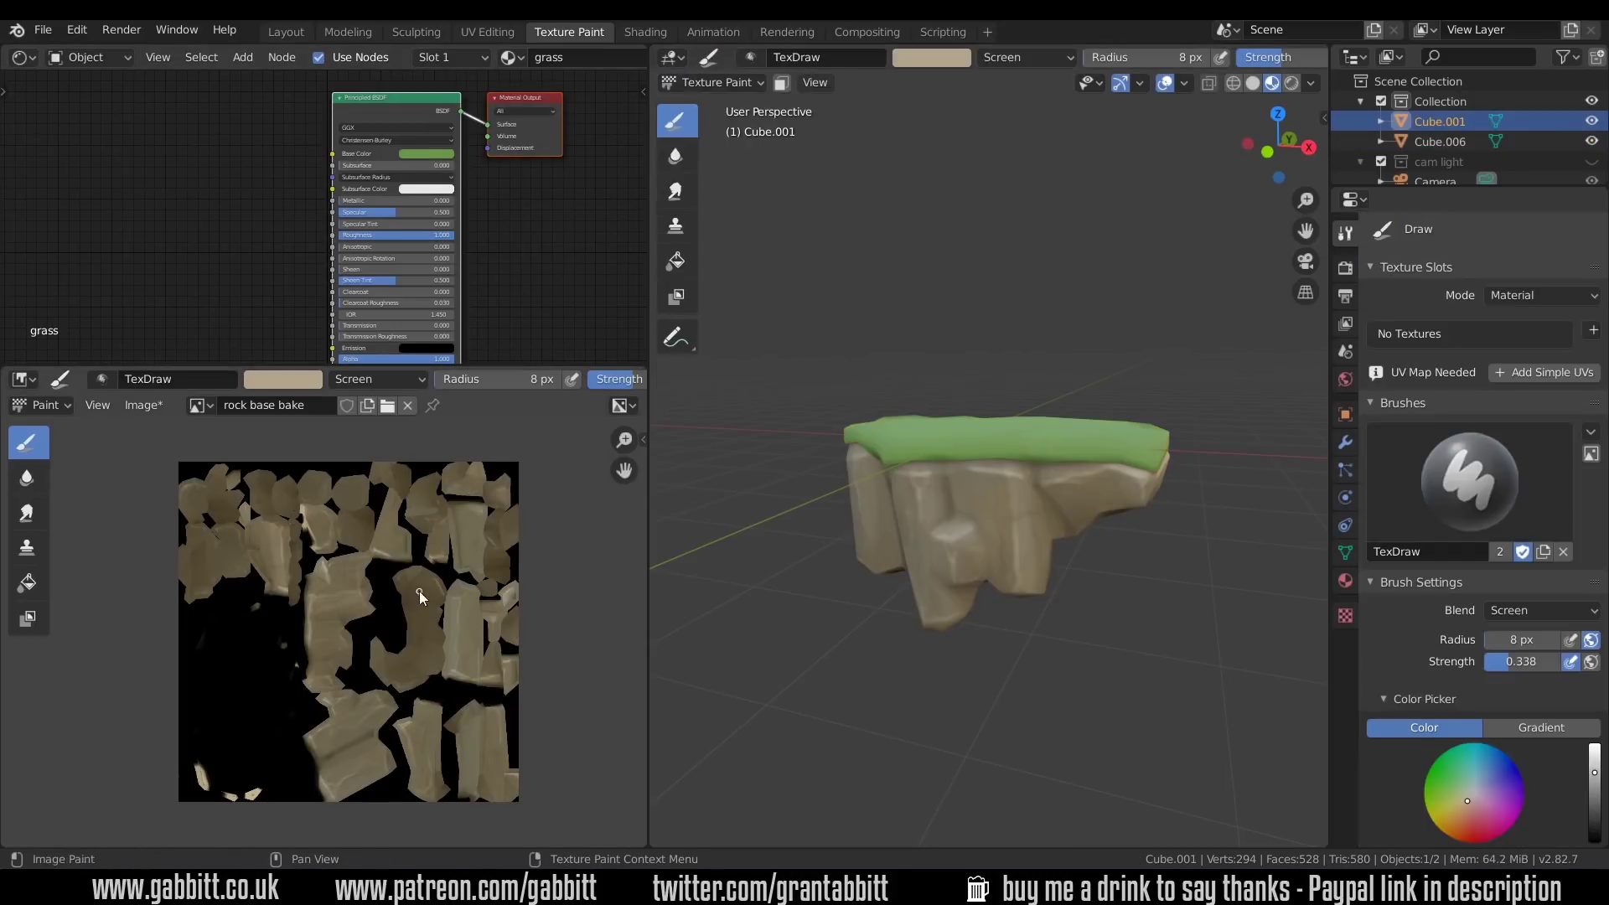
{"action": "left_click", "coordinate": [141, 405]}
{"action": "left_click", "coordinate": [172, 564]}
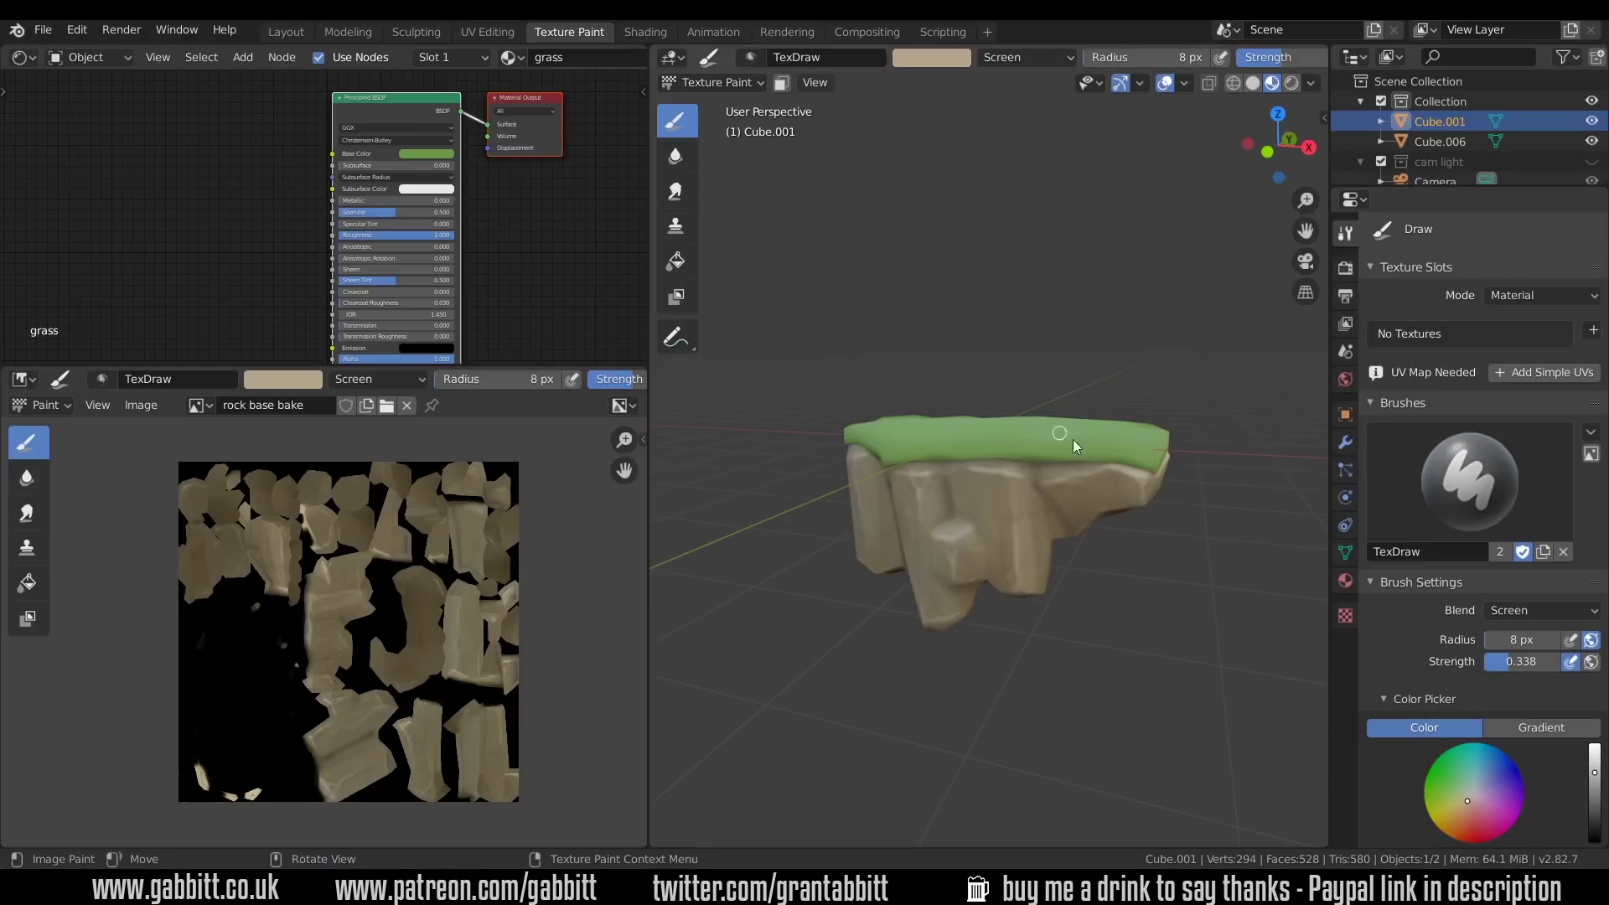
- Unwrap the whole grass mesh with Smart UV Project and unlink the rock base bake image from the UV editor
{"action": "left_click", "coordinate": [489, 32]}
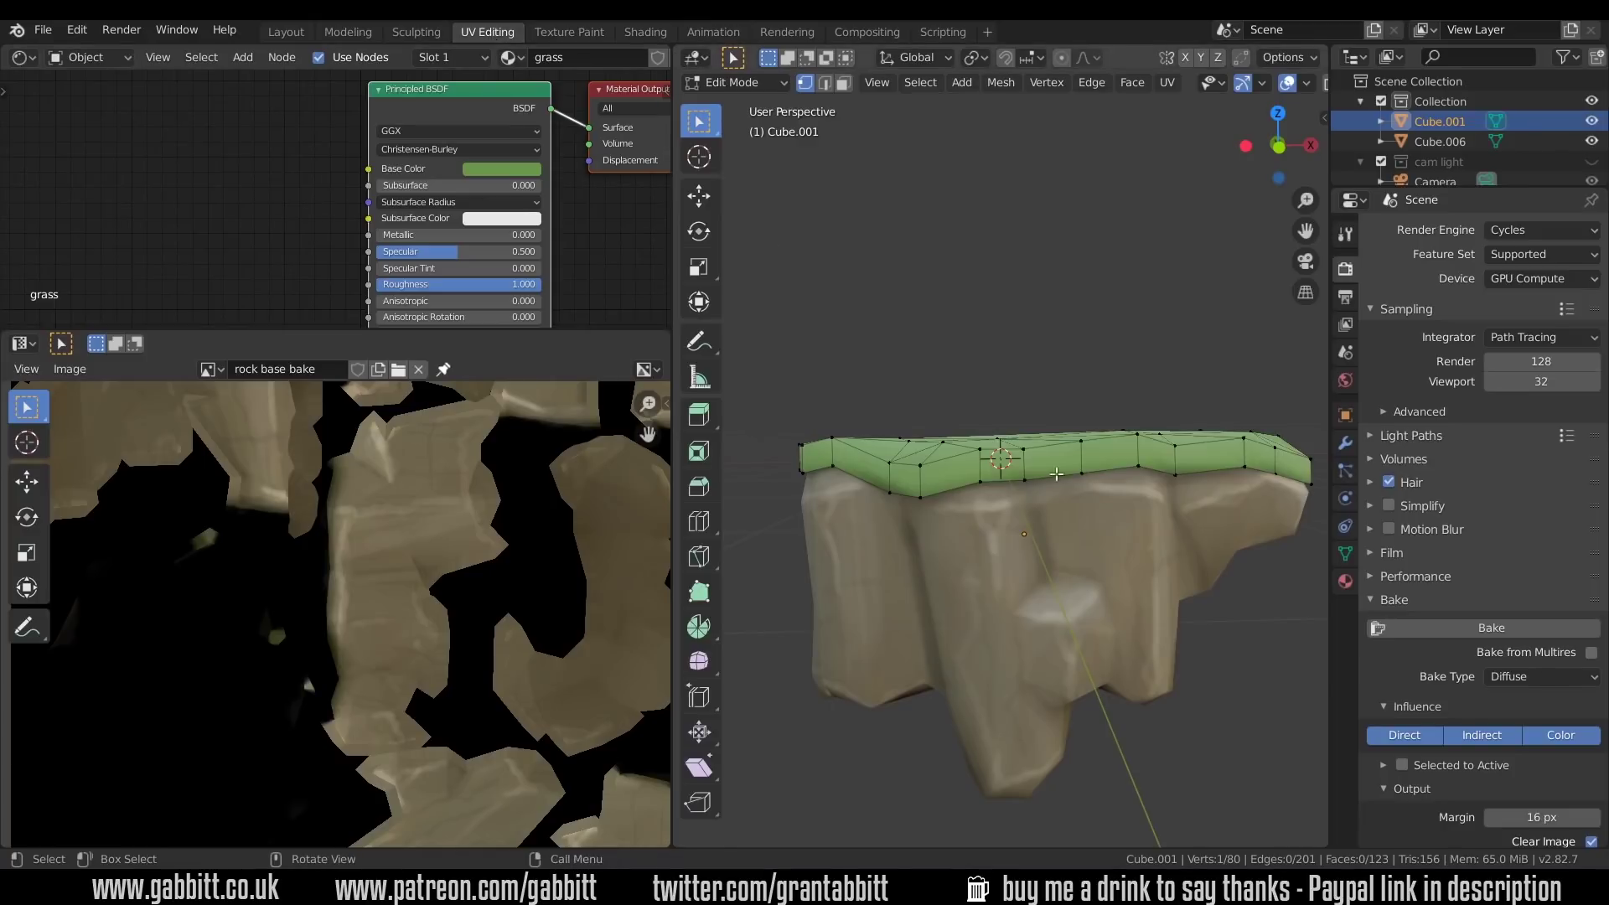
{"action": "key", "text": "a"}
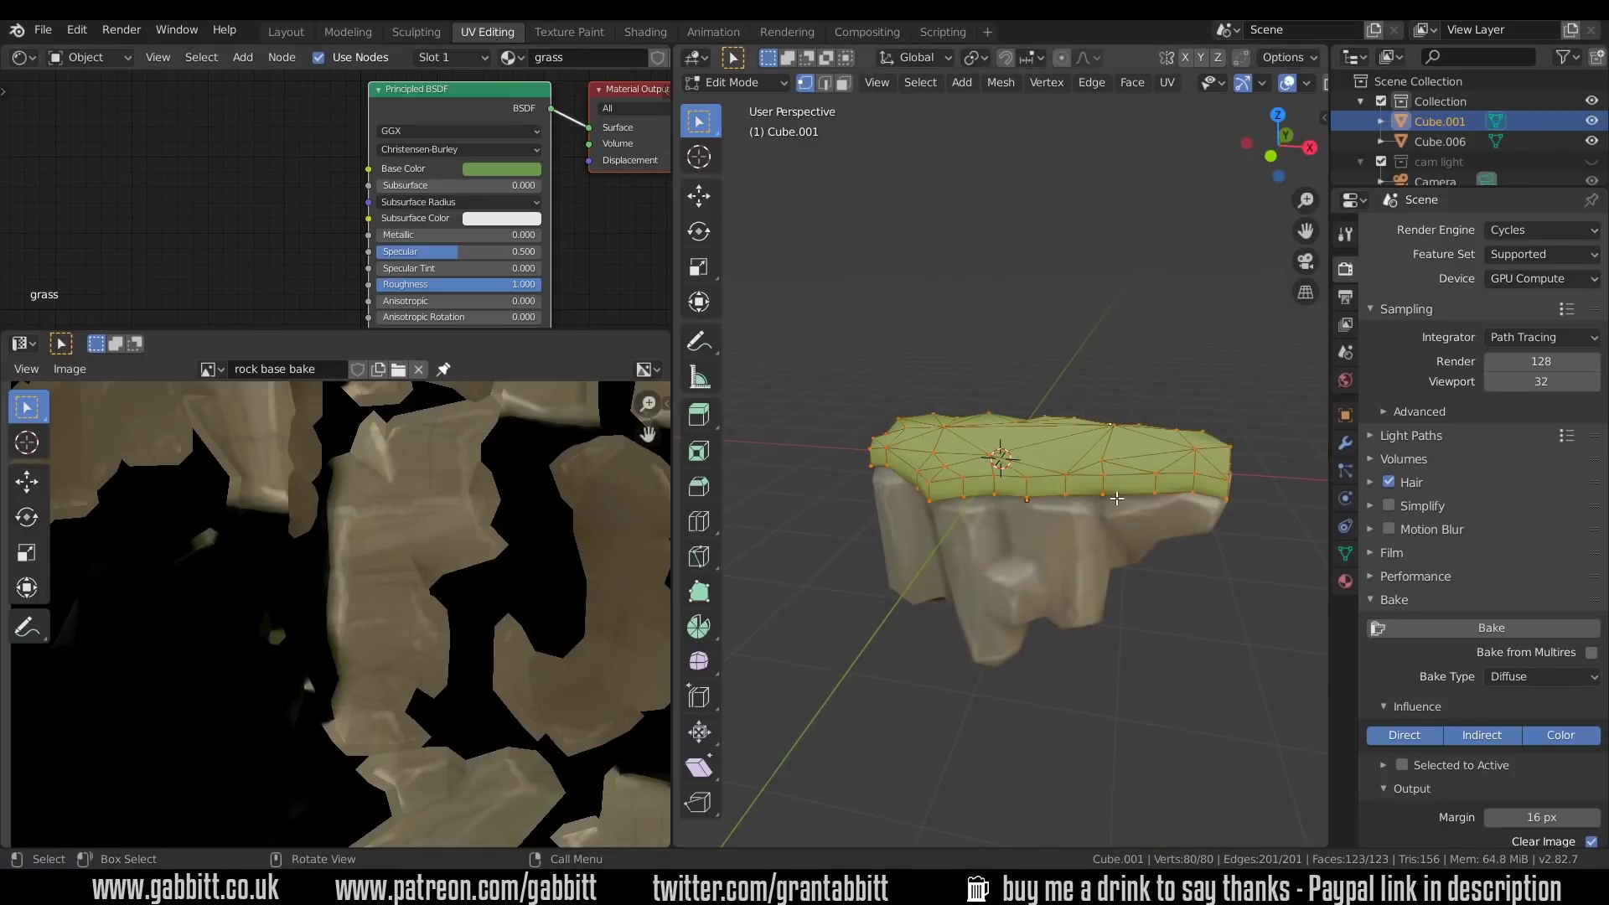
{"action": "key", "text": "u"}
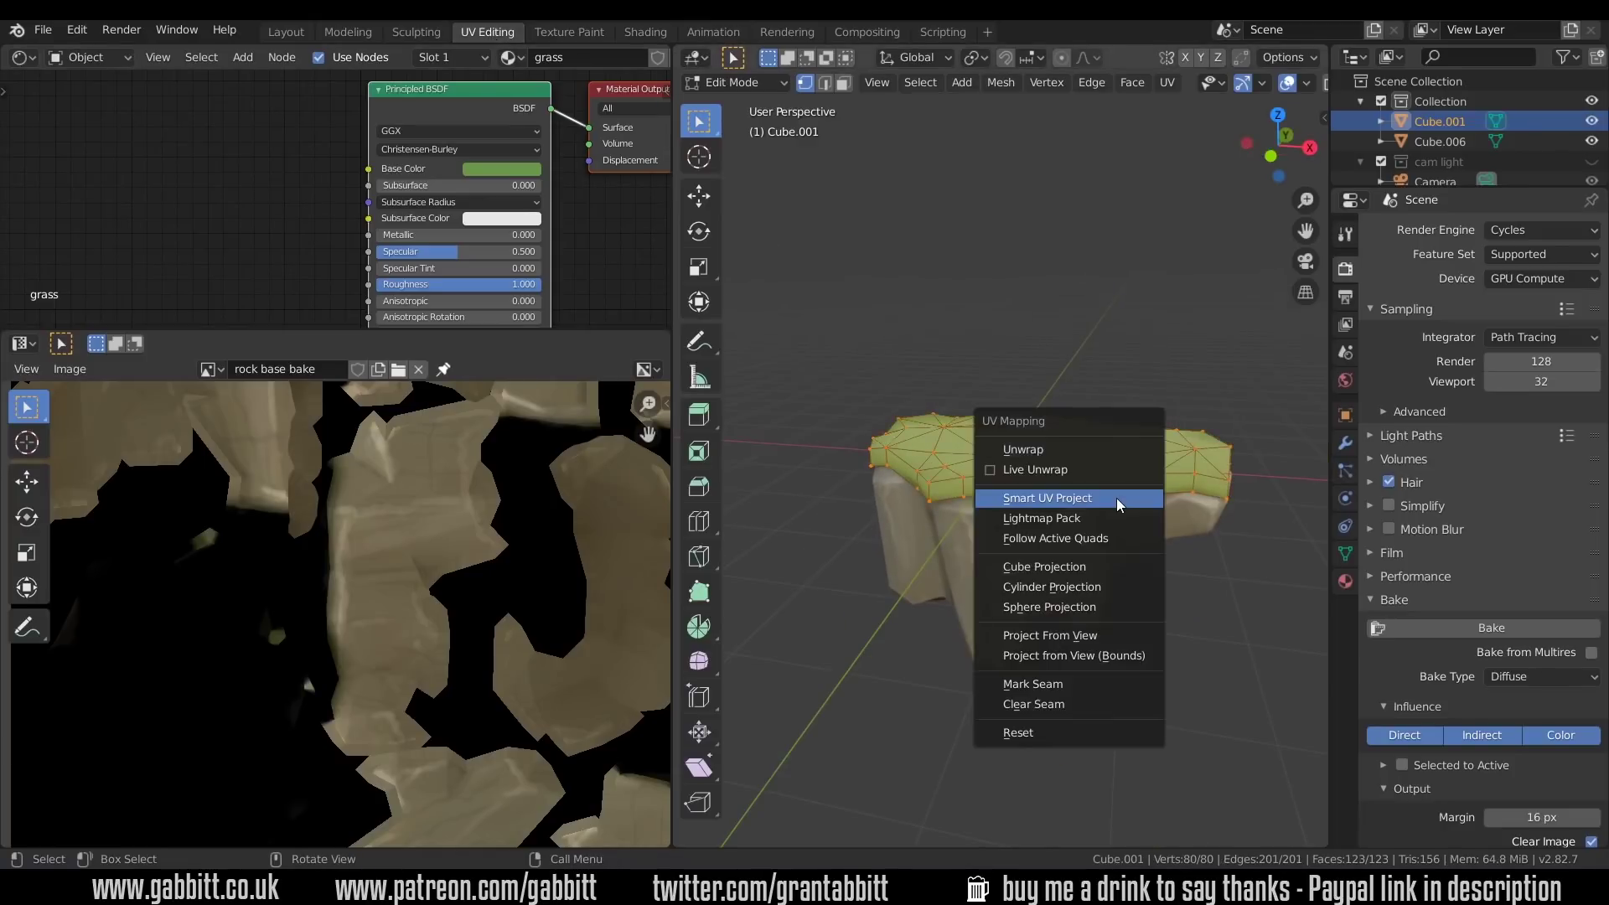
{"action": "left_click", "coordinate": [1067, 503]}
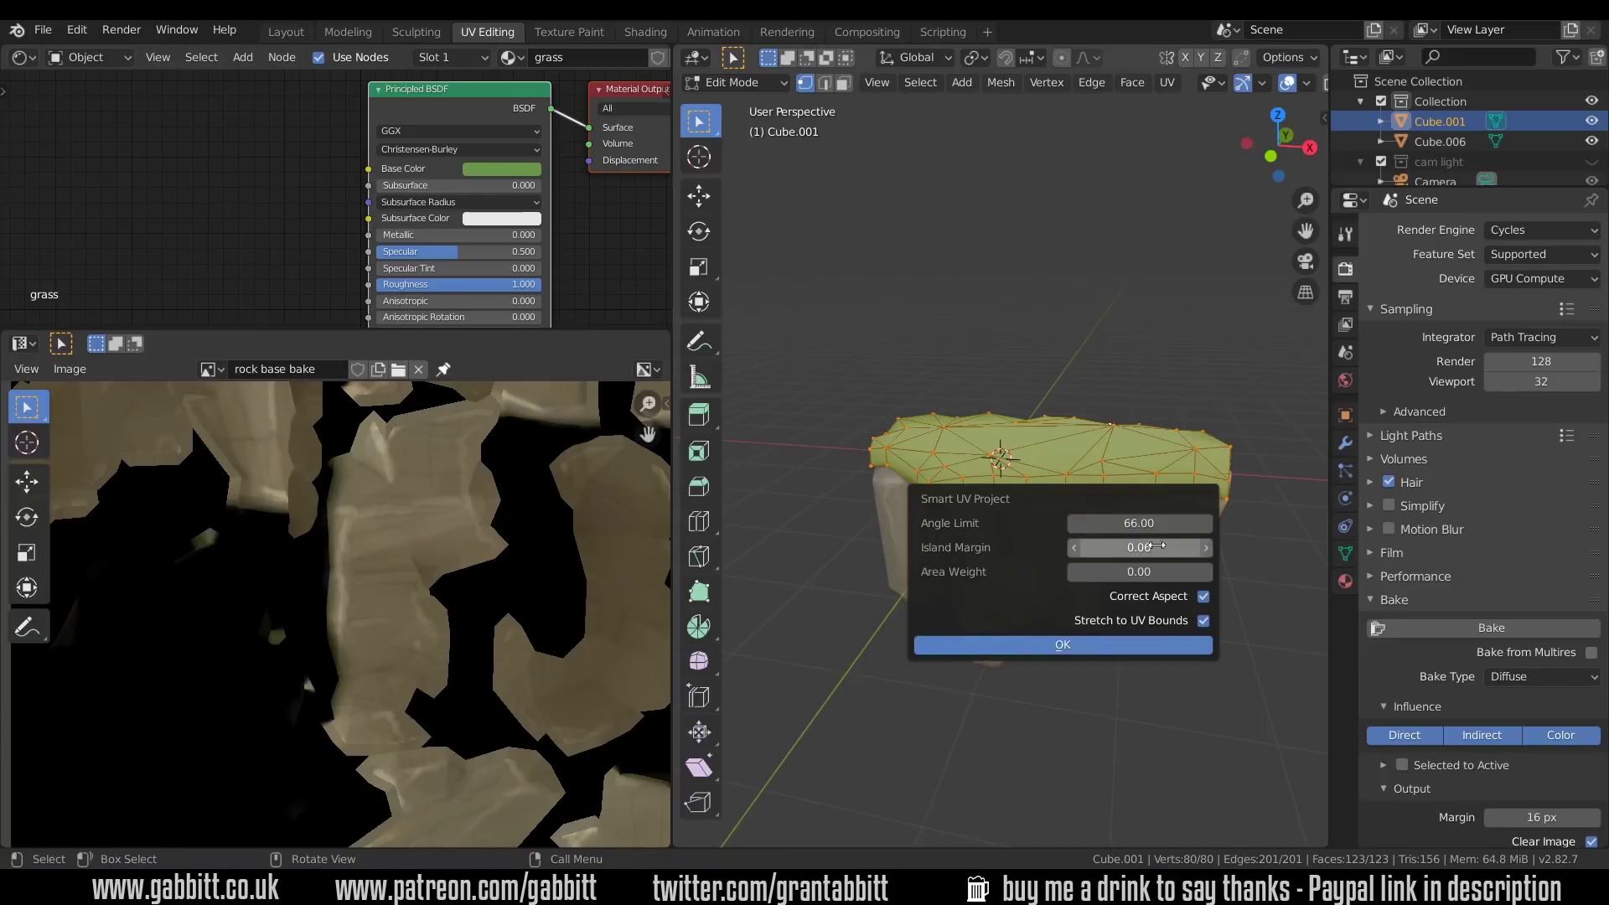
{"action": "left_click", "coordinate": [1093, 645]}
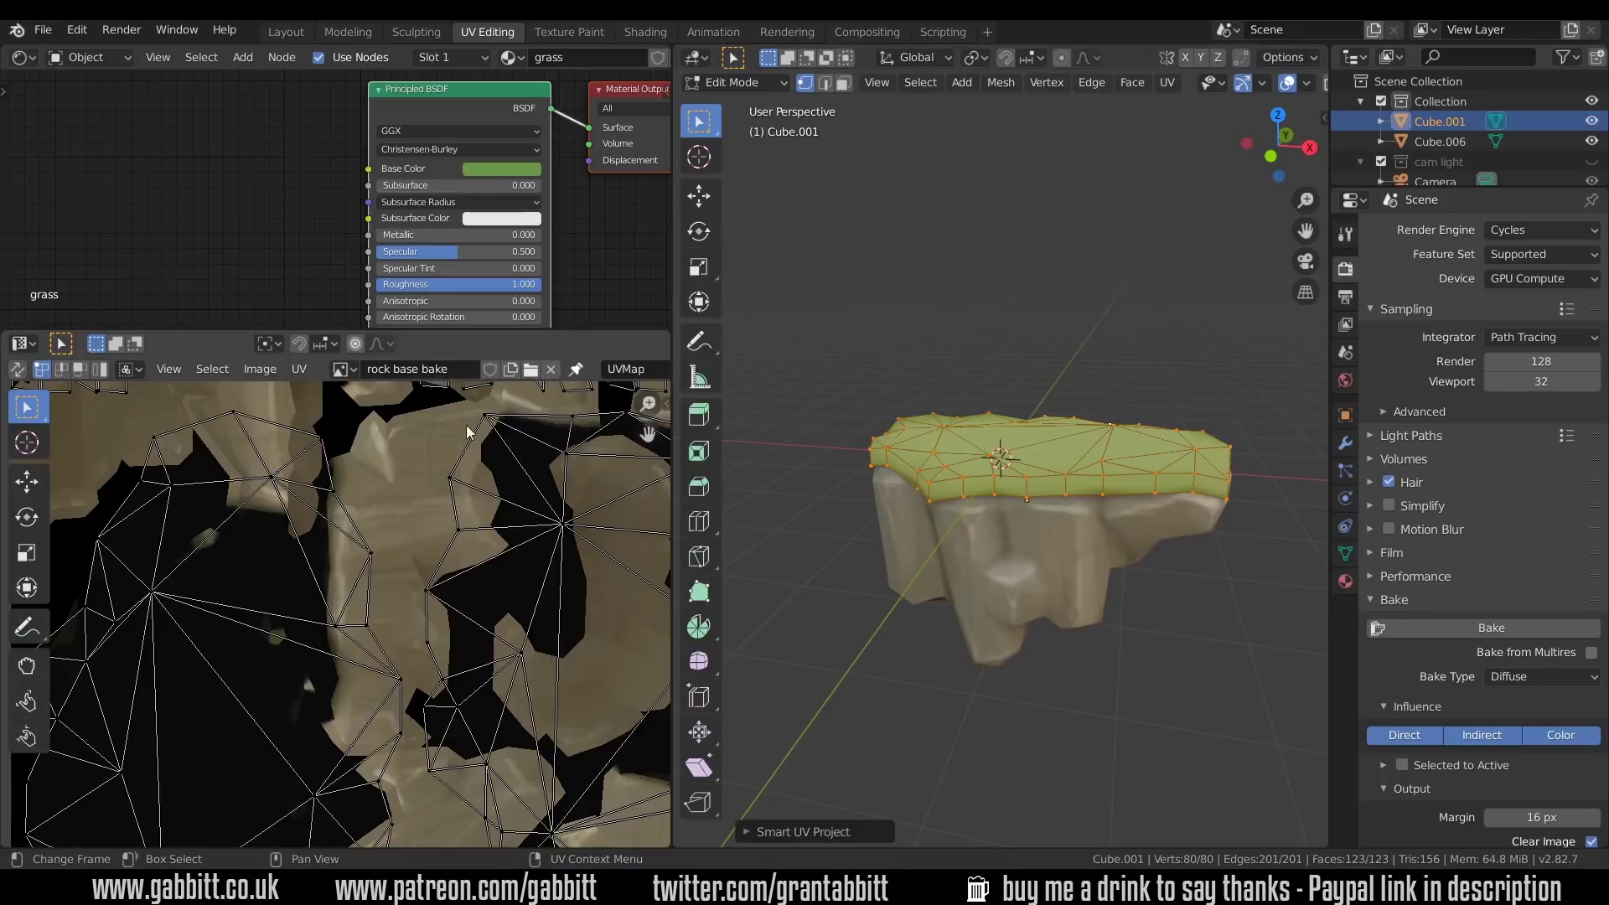
{"action": "left_click", "coordinate": [551, 369]}
{"action": "scroll", "coordinate": [390, 612], "scroll_direction": "up", "scroll_amount": 4}
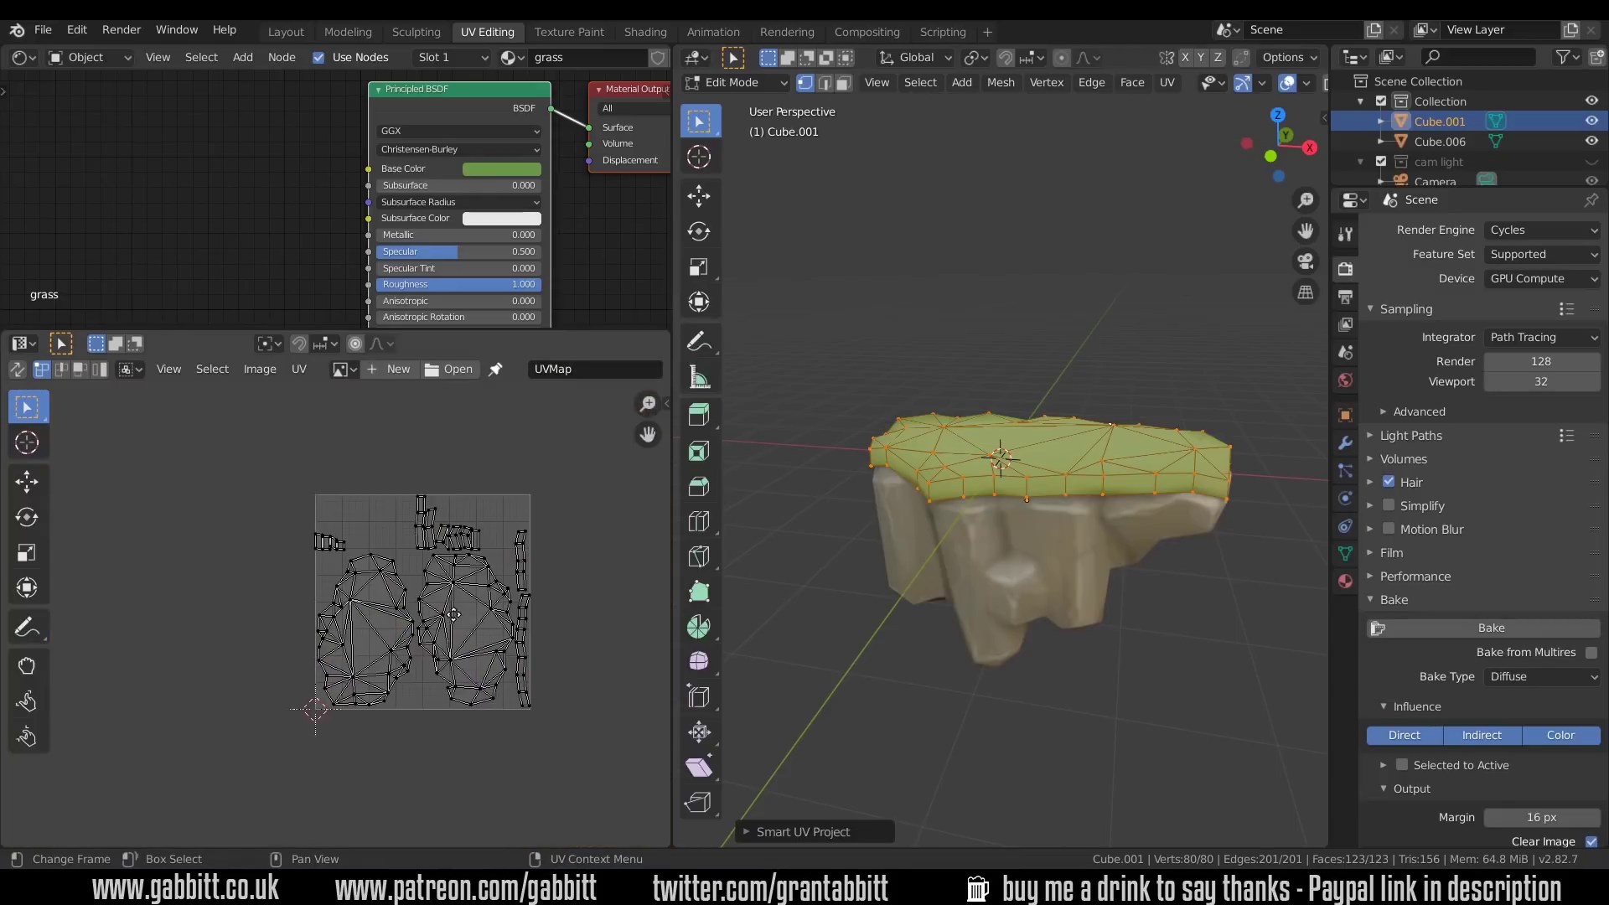
- Using island selection, spread the small four-sided grass UV islands horizontally apart to leave wider gaps between them
{"action": "scroll", "coordinate": [394, 617], "scroll_direction": "down", "scroll_amount": 1}
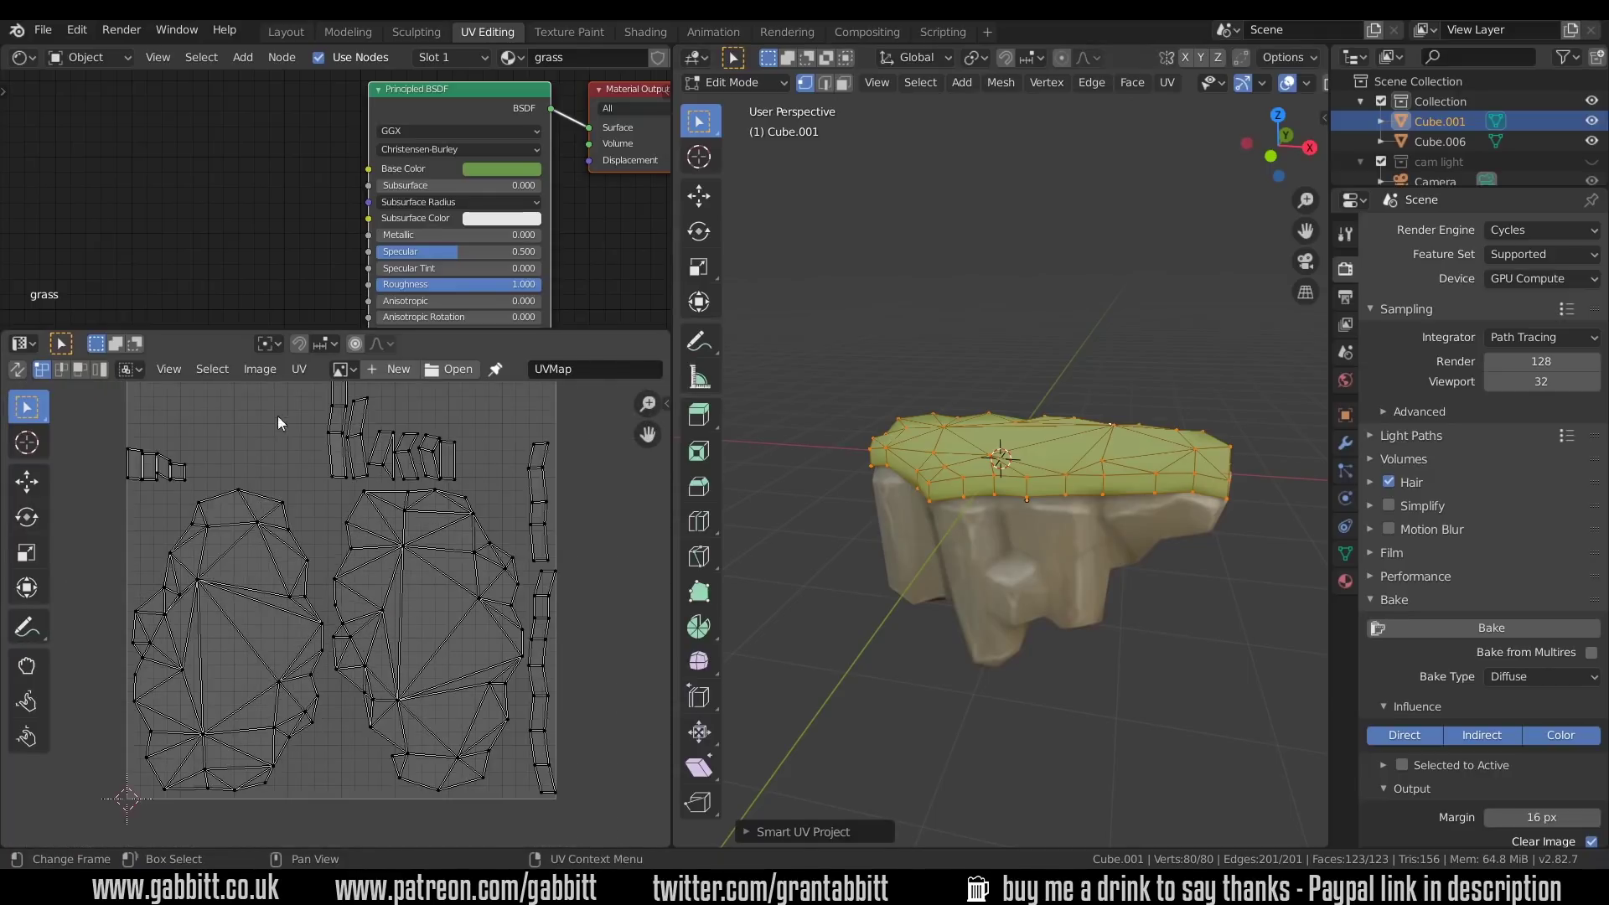
{"action": "scroll", "coordinate": [268, 519], "scroll_direction": "up", "scroll_amount": 5}
{"action": "middle_click_drag", "start_coordinate": [266, 524], "coordinate": [364, 616]}
{"action": "scroll", "coordinate": [364, 616], "scroll_direction": "up", "scroll_amount": 3}
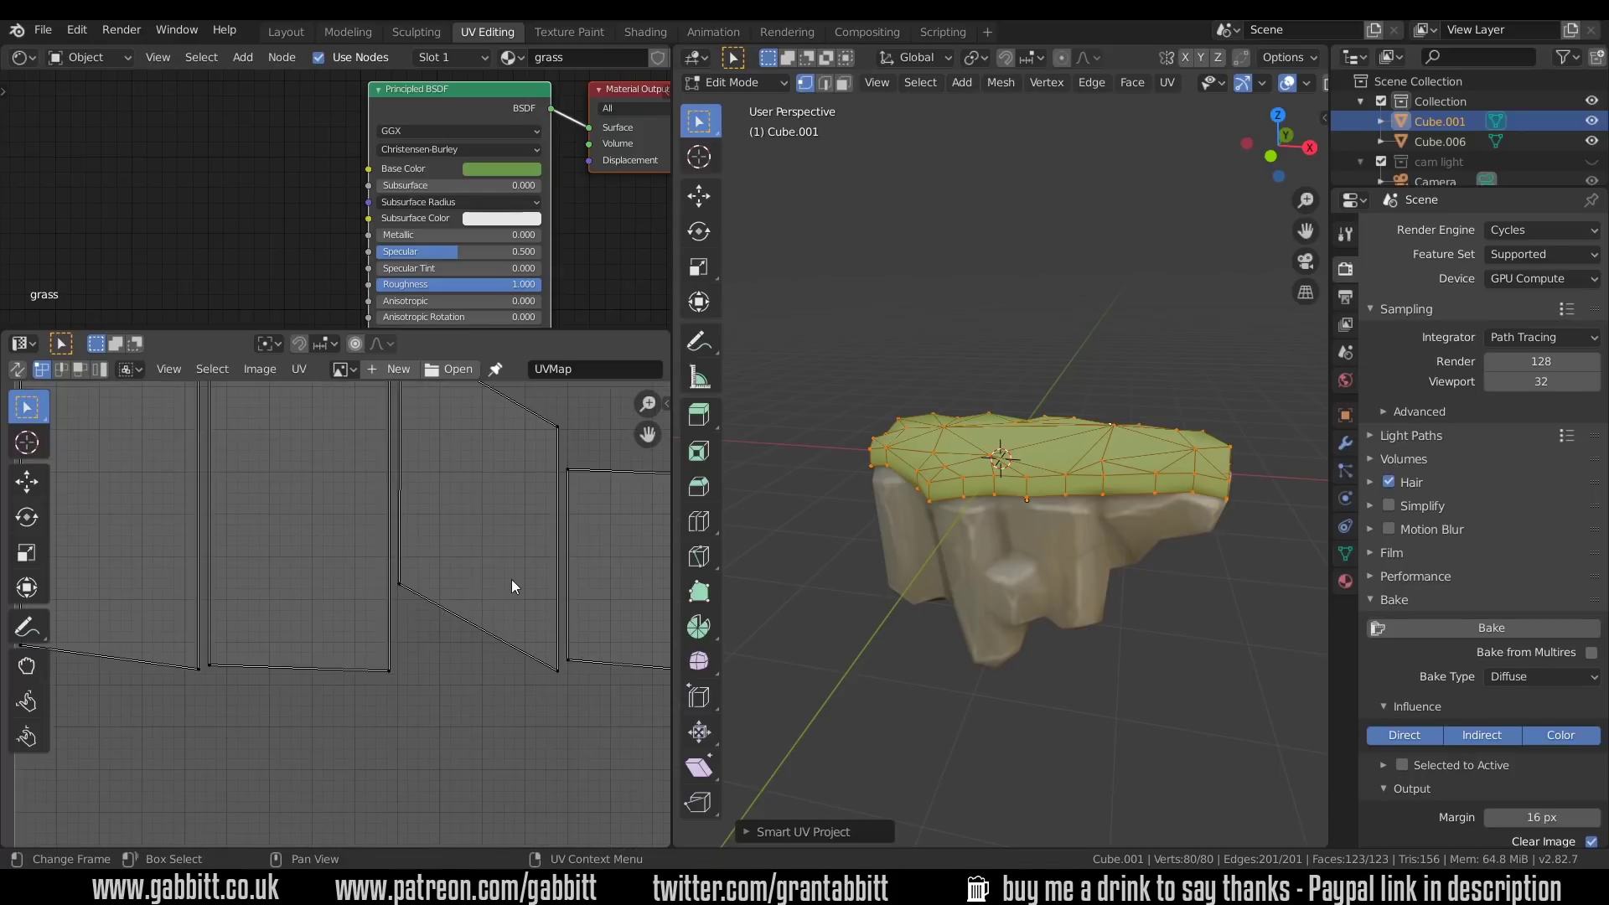
{"action": "scroll", "coordinate": [511, 580], "scroll_direction": "down", "scroll_amount": 2}
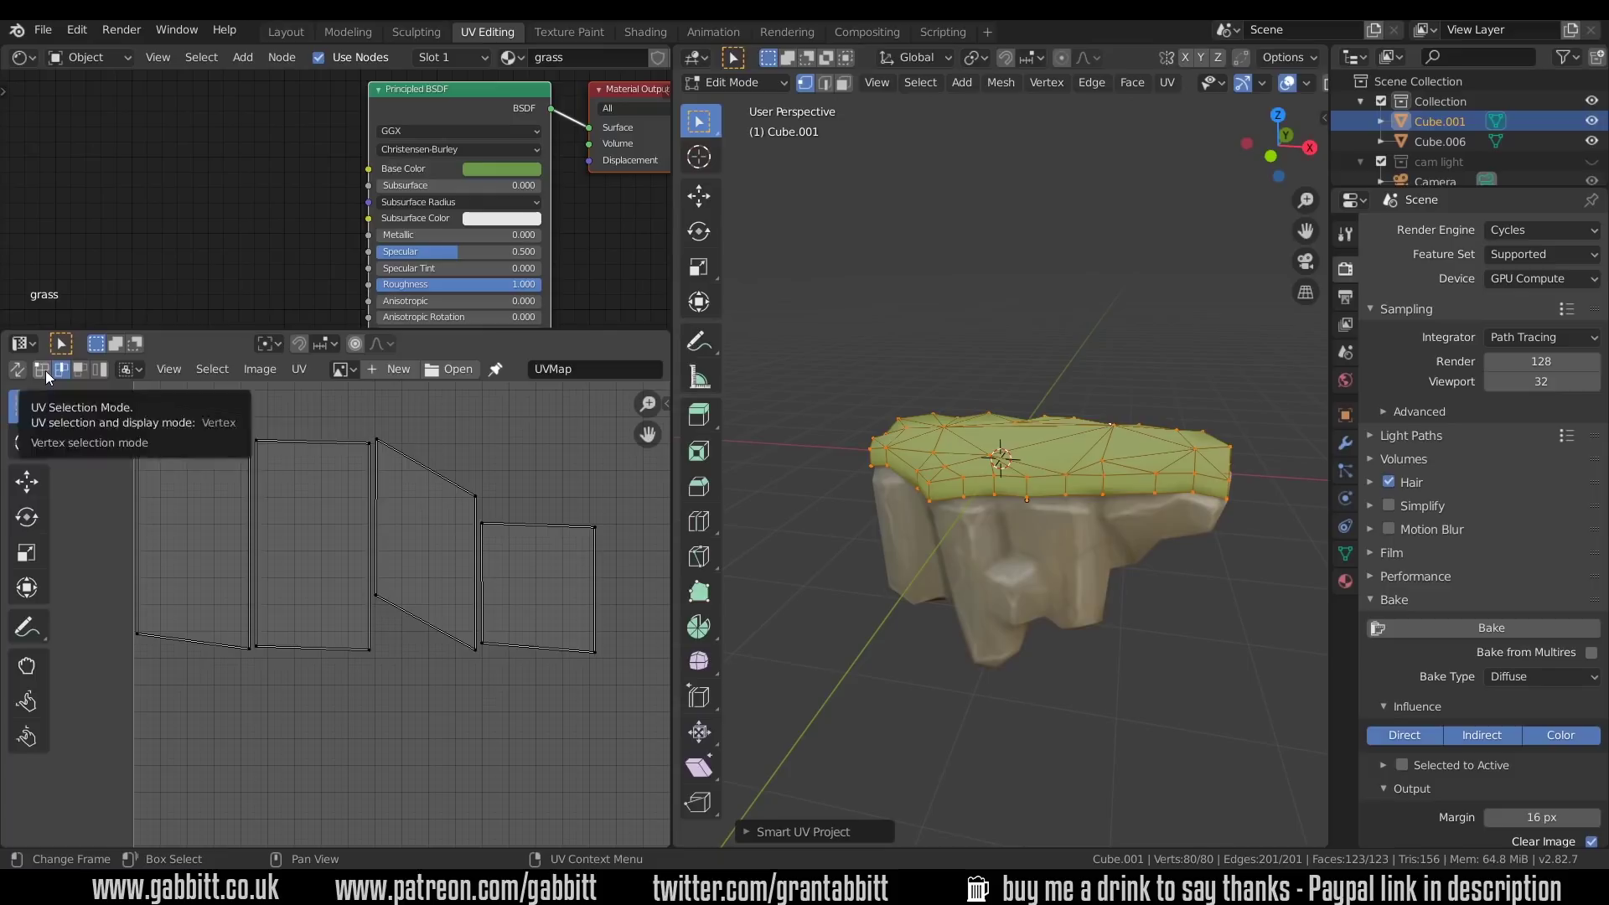
{"action": "left_click", "coordinate": [99, 369]}
{"action": "left_click", "coordinate": [536, 584]}
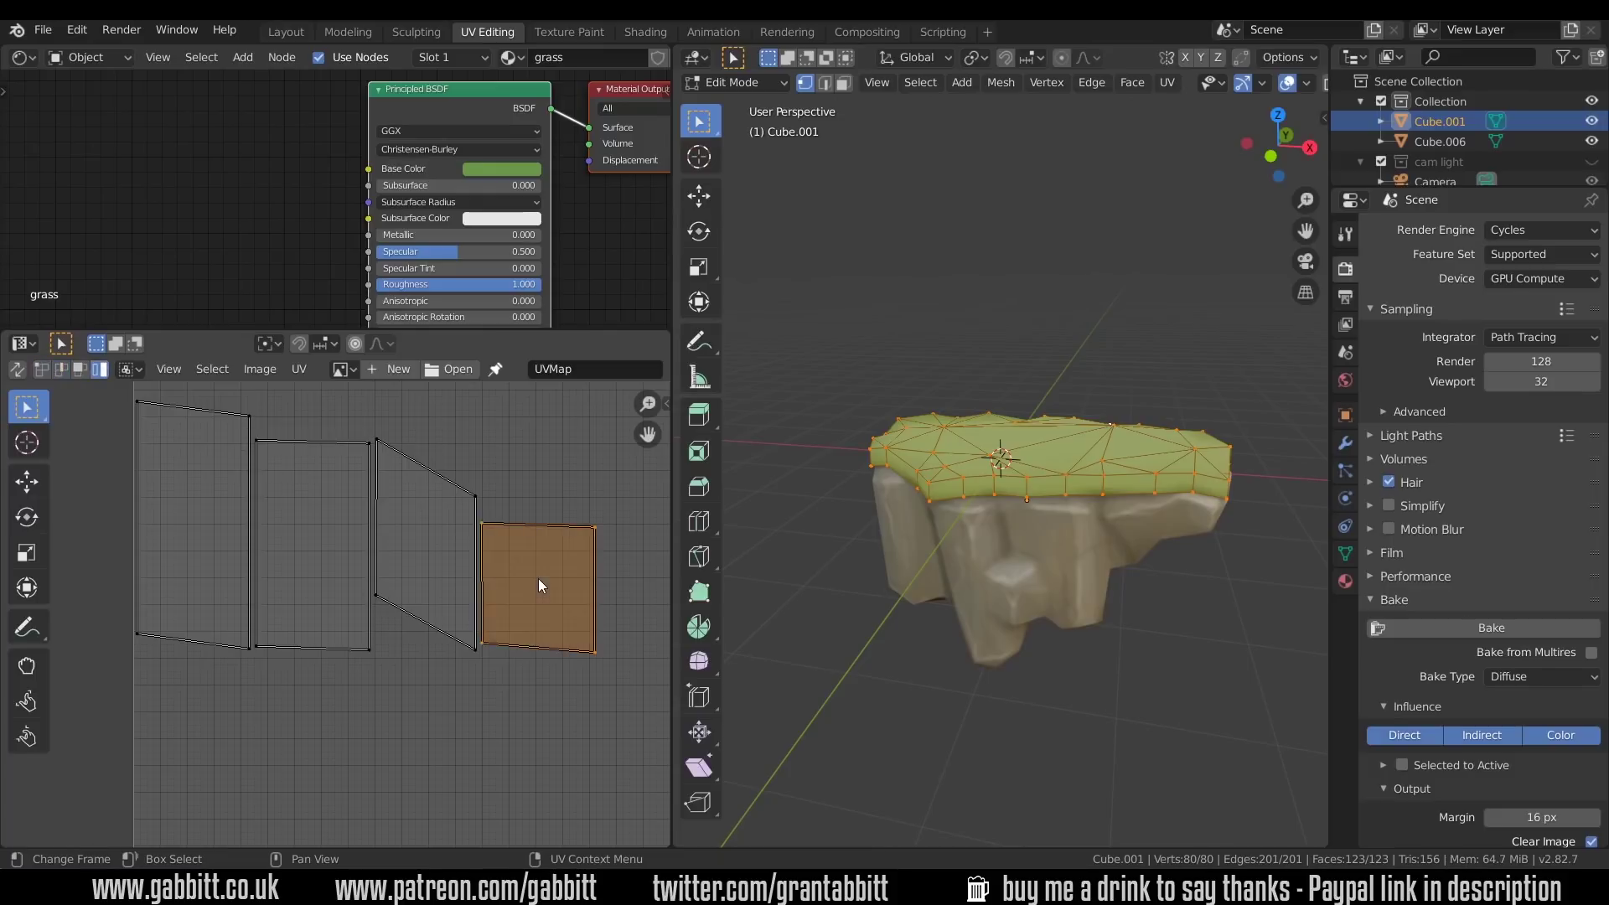
{"action": "left_click_drag", "start_coordinate": [538, 578], "coordinate": [593, 566]}
{"action": "left_click_drag", "start_coordinate": [463, 556], "coordinate": [476, 561]}
{"action": "left_click", "coordinate": [338, 555]}
{"action": "left_click_drag", "start_coordinate": [338, 555], "coordinate": [354, 555]}
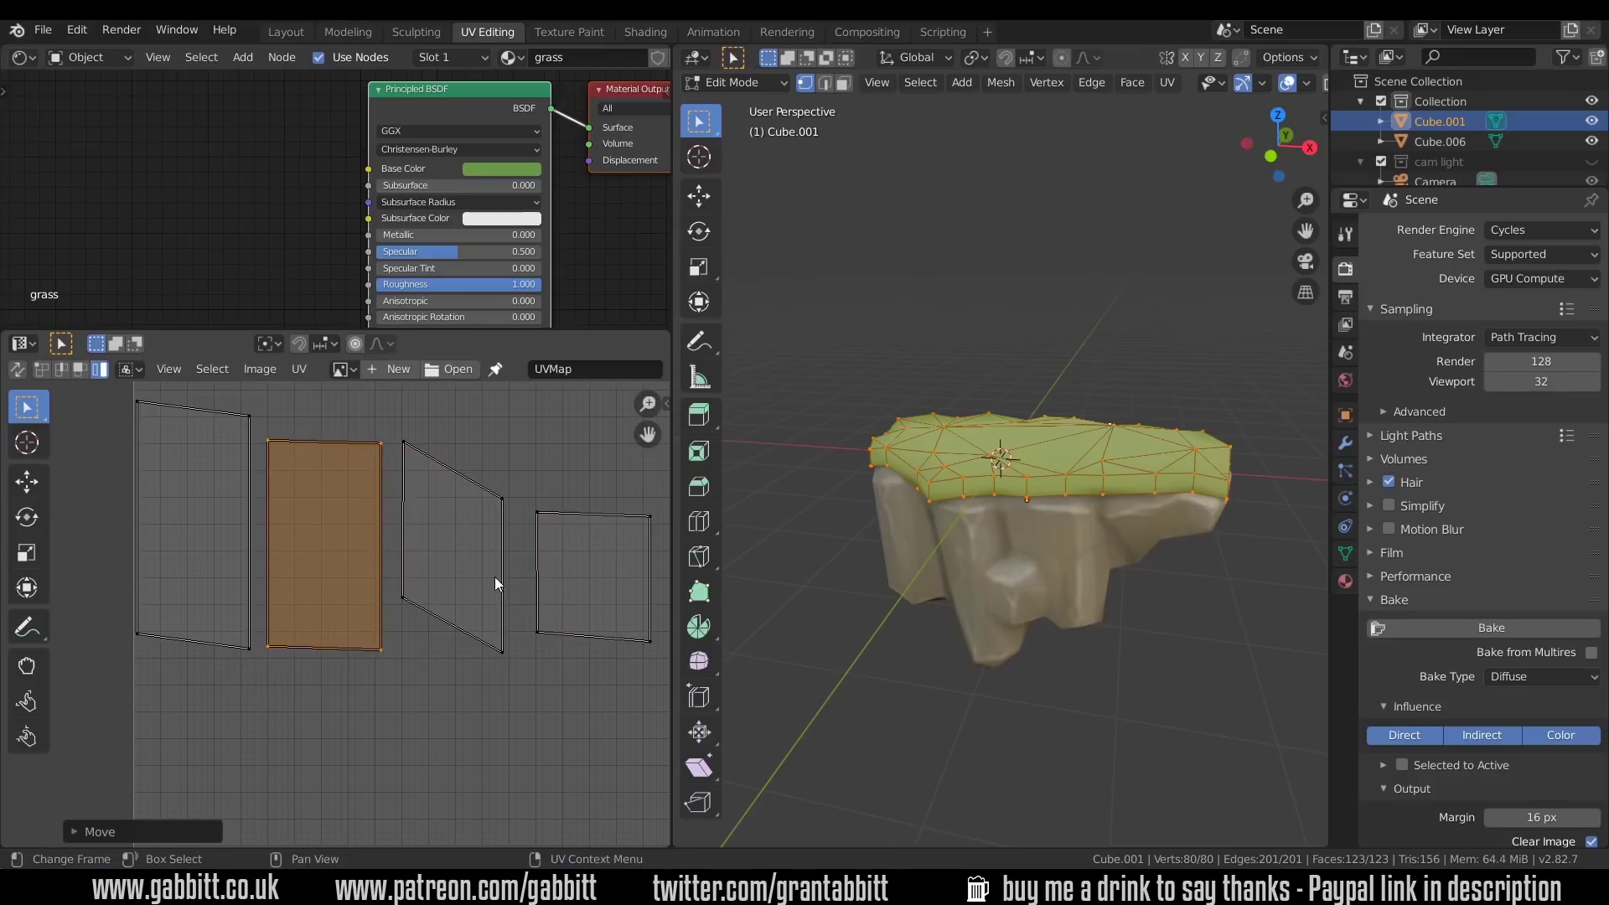
- Add a Base Color texture paint slot named grass Base Color2 to the grass, 1024 x 1024 px, with a slightly lightened green
{"action": "left_click", "coordinate": [585, 34]}
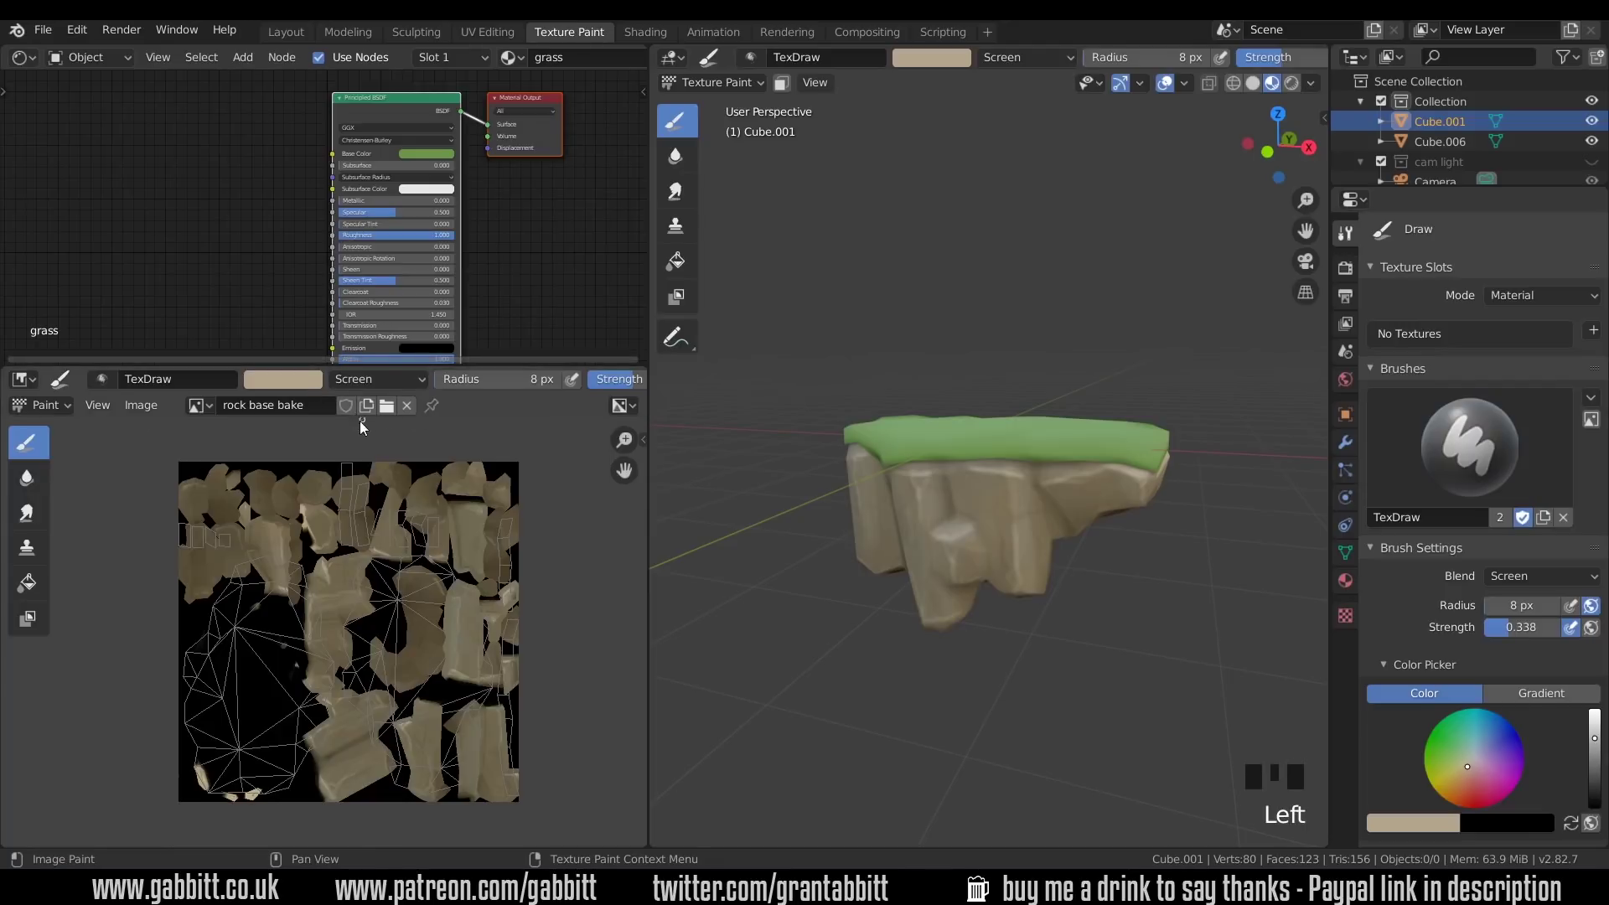
{"action": "left_click", "coordinate": [1593, 333]}
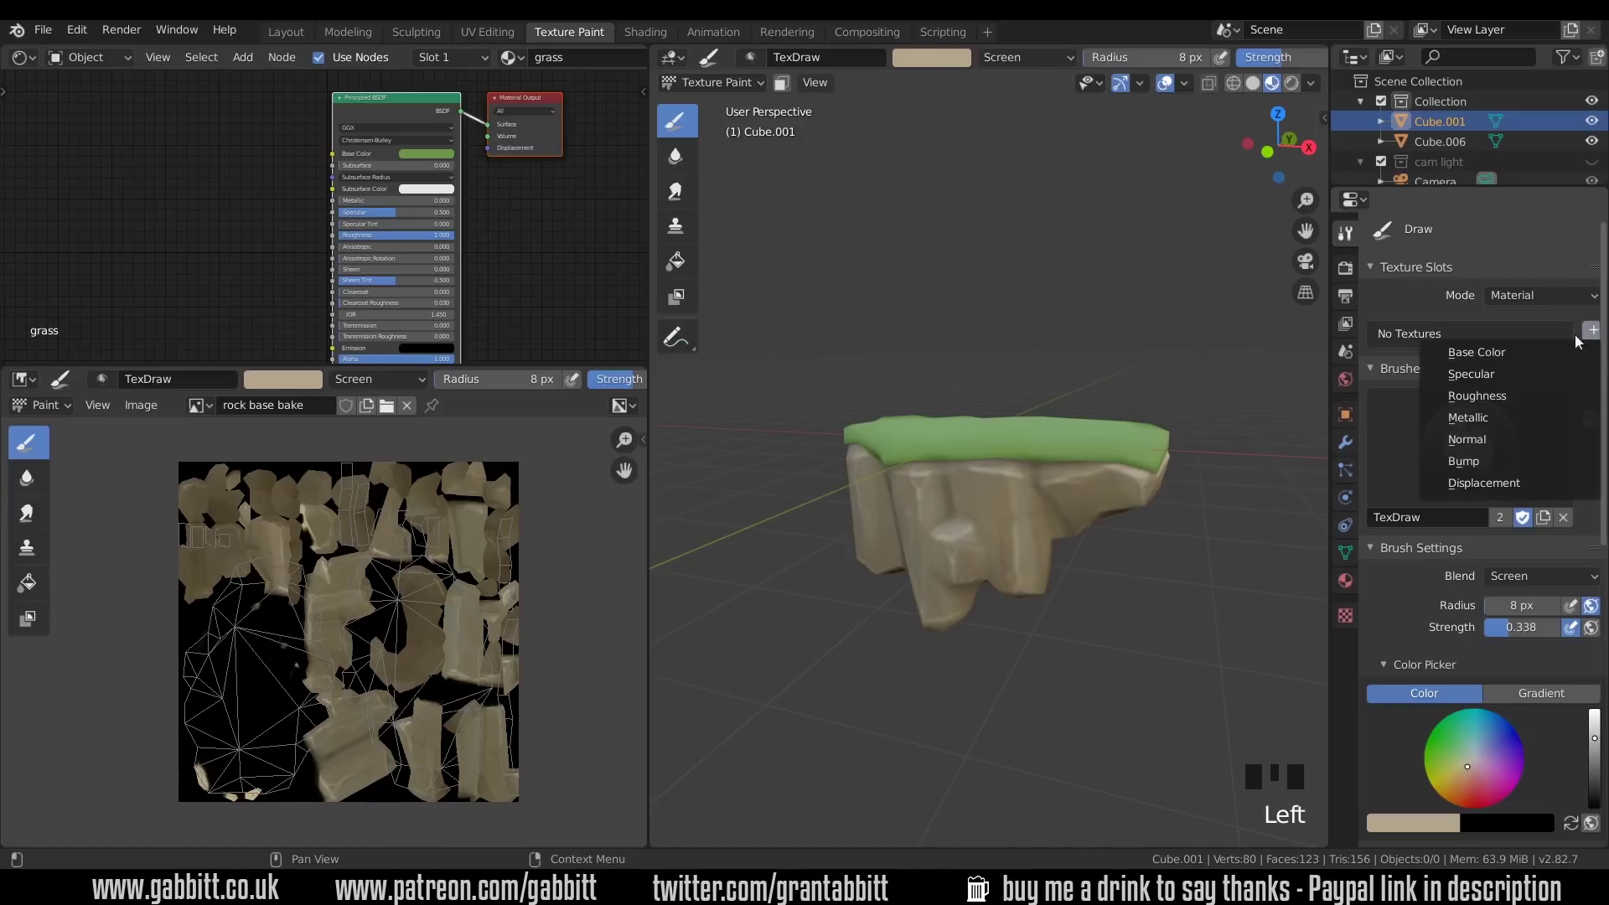
{"action": "left_click", "coordinate": [1550, 351]}
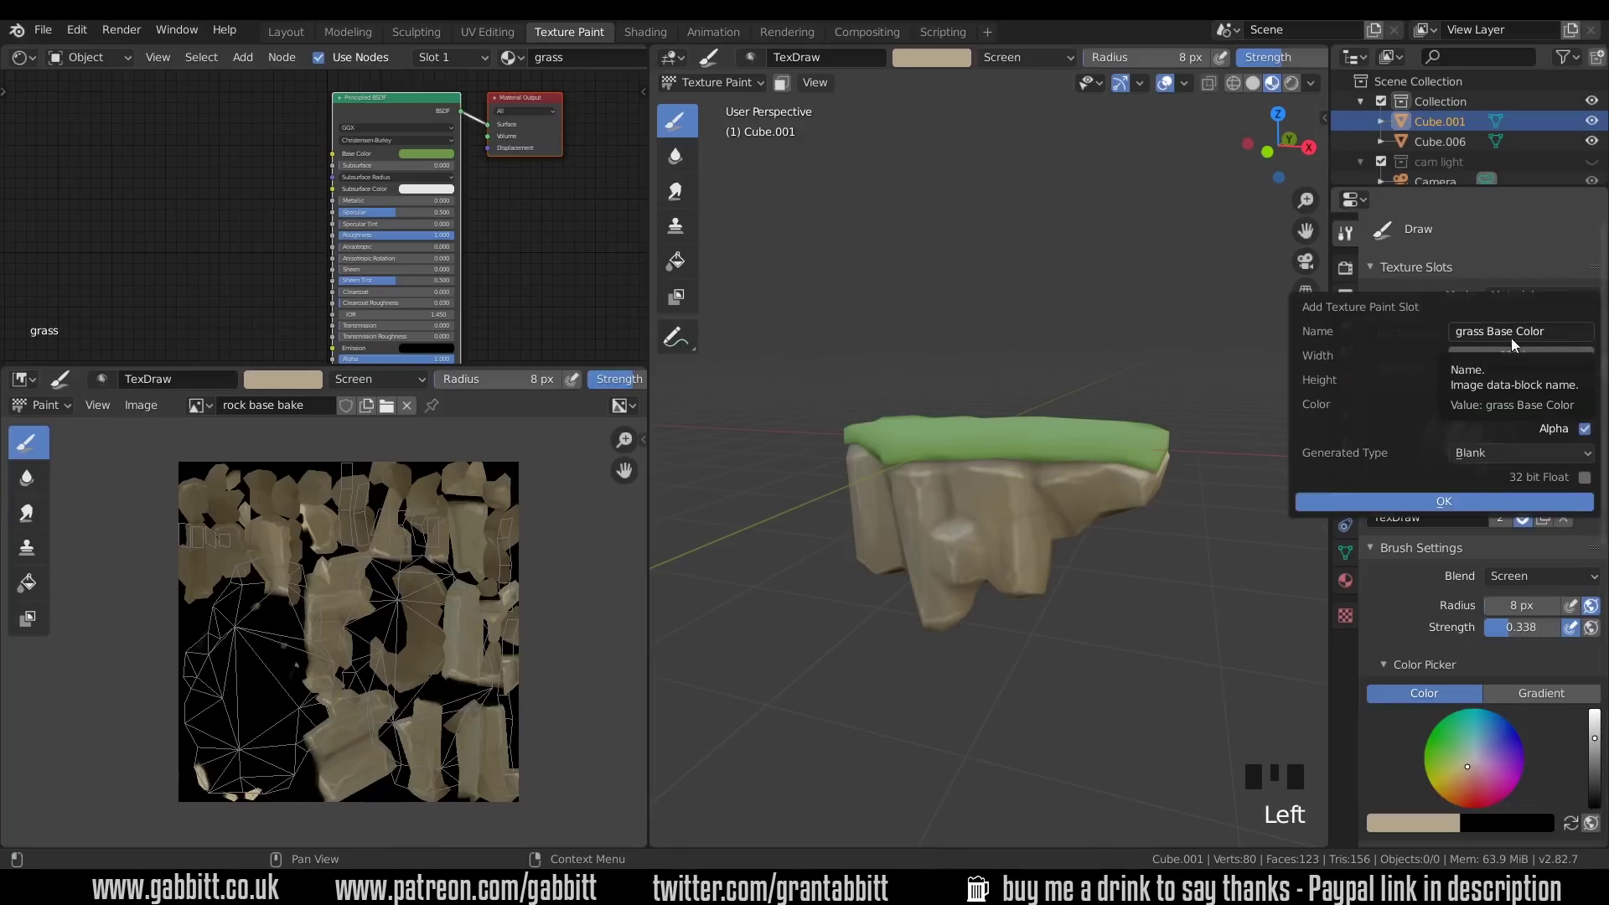
{"action": "left_click", "coordinate": [1548, 329]}
{"action": "key", "text": "End"}
{"action": "type", "text": "2"}
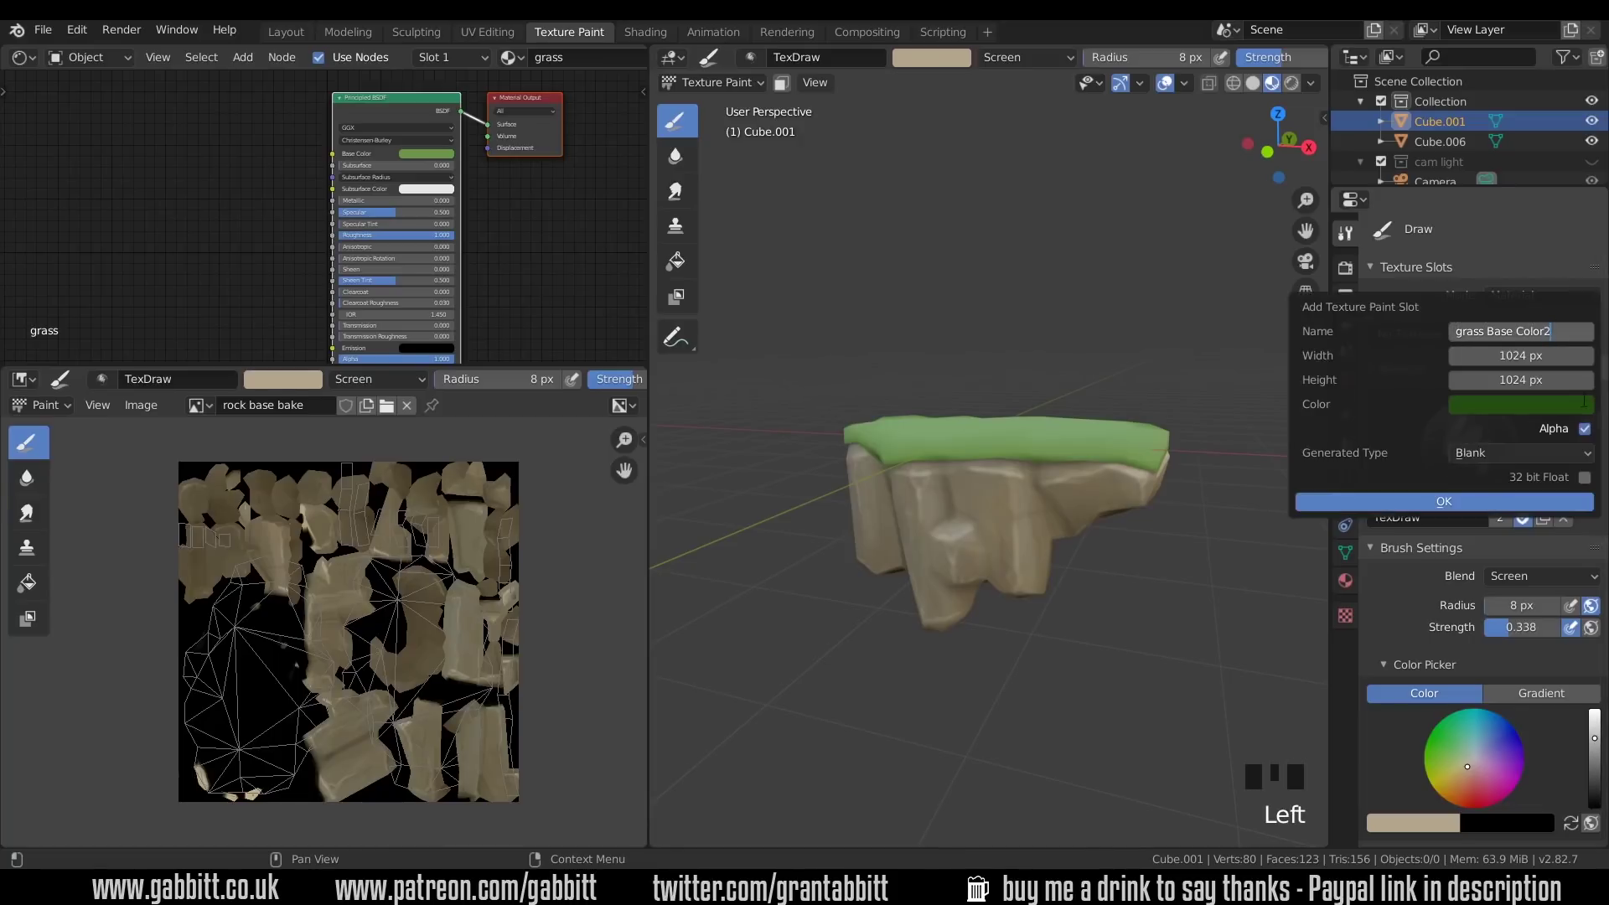
{"action": "left_click", "coordinate": [1515, 407]}
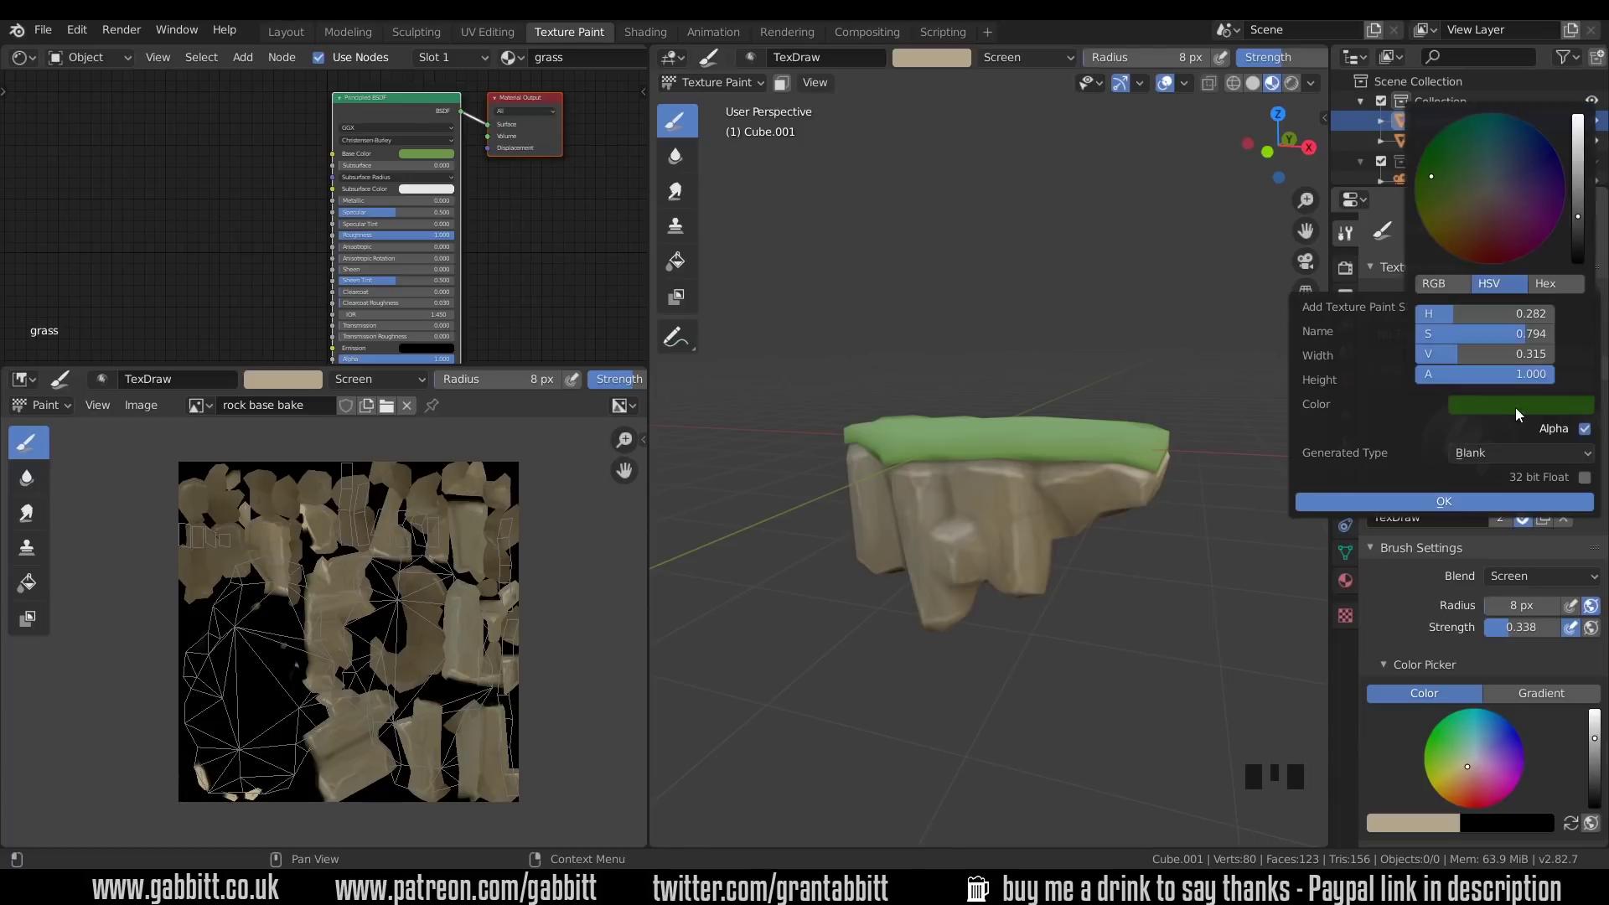
{"action": "left_click", "coordinate": [1578, 208]}
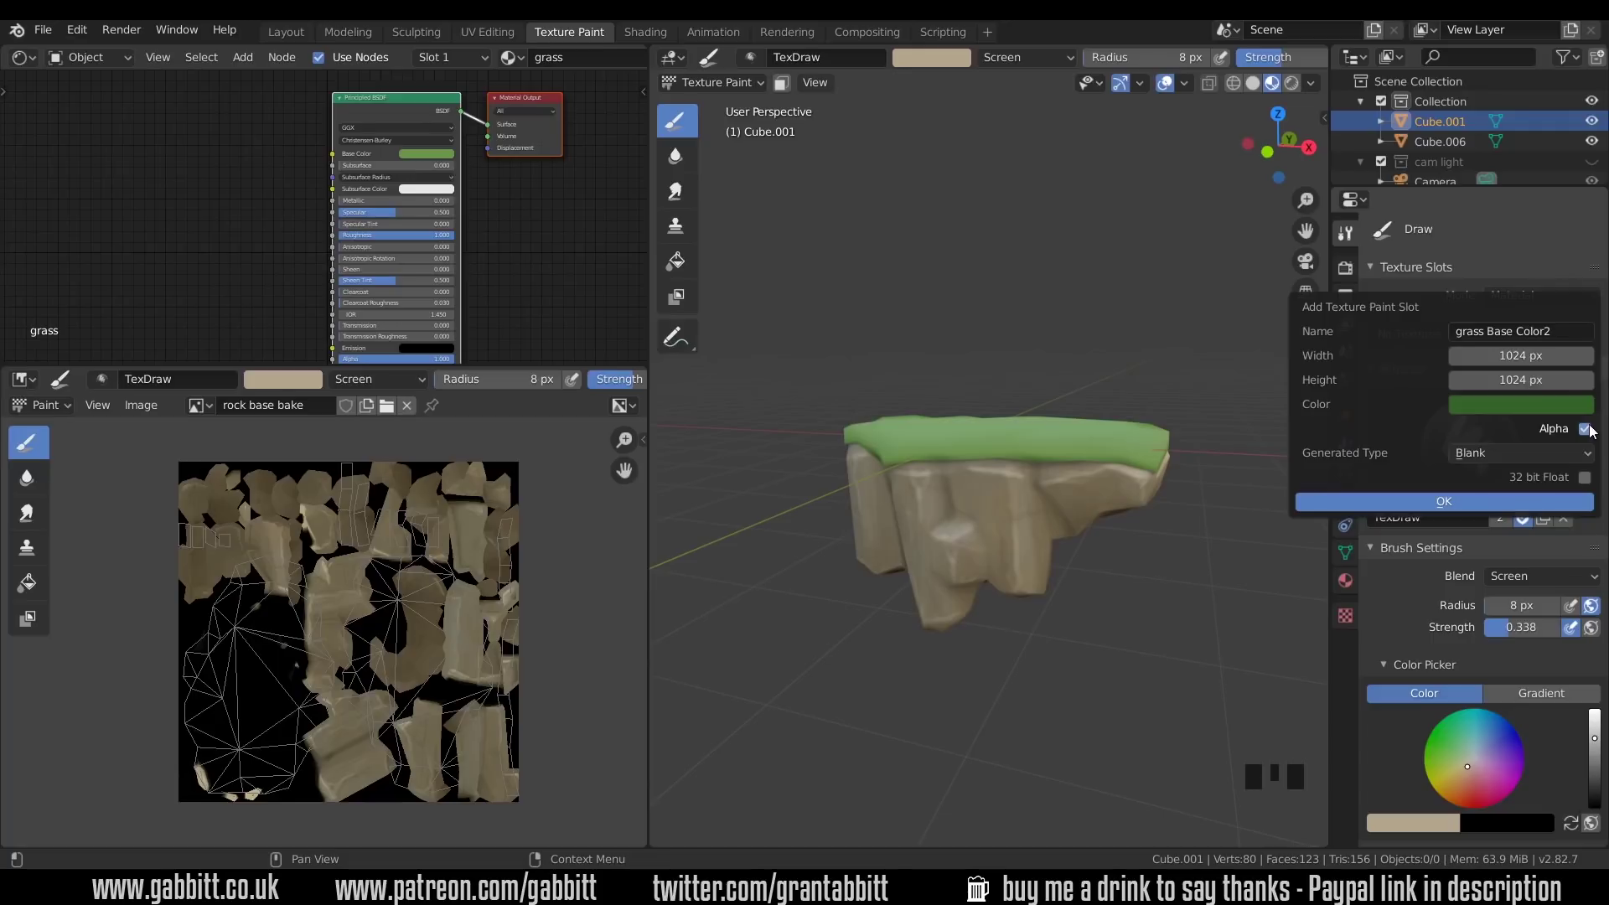
{"action": "left_click", "coordinate": [1435, 499]}
- Reduce the grass material's Specular value to 0
{"action": "middle_click_drag", "start_coordinate": [1090, 503], "coordinate": [1049, 470]}
{"action": "scroll", "coordinate": [1049, 470], "scroll_direction": "up", "scroll_amount": 2}
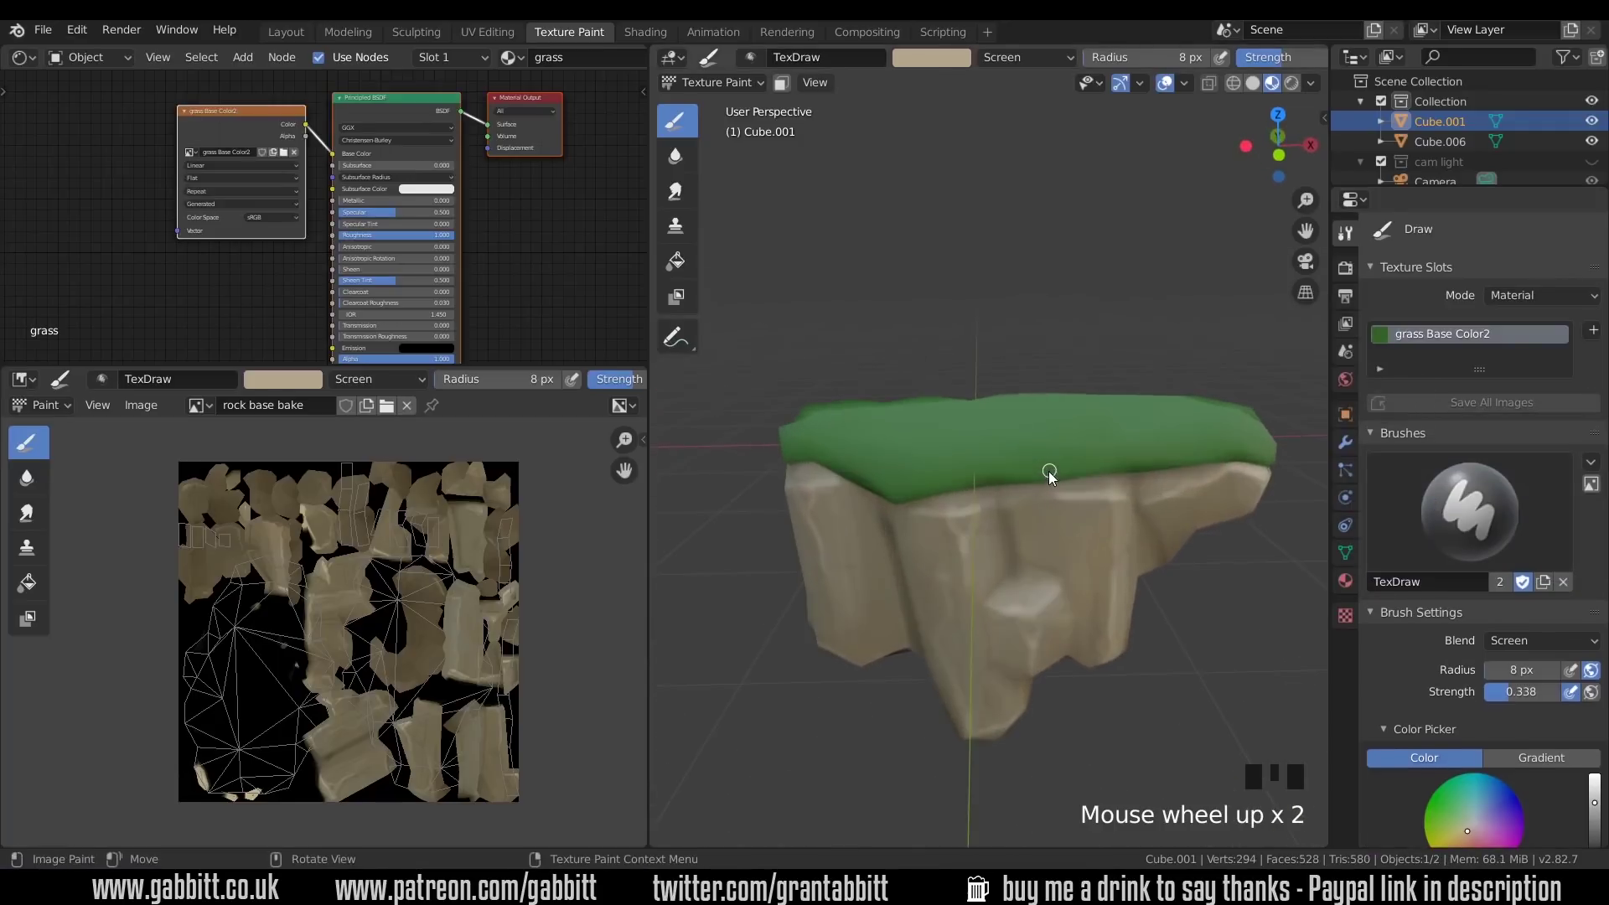
{"action": "scroll", "coordinate": [1065, 459], "scroll_direction": "down", "scroll_amount": 1}
{"action": "middle_click_drag", "start_coordinate": [1188, 521], "coordinate": [1014, 421]}
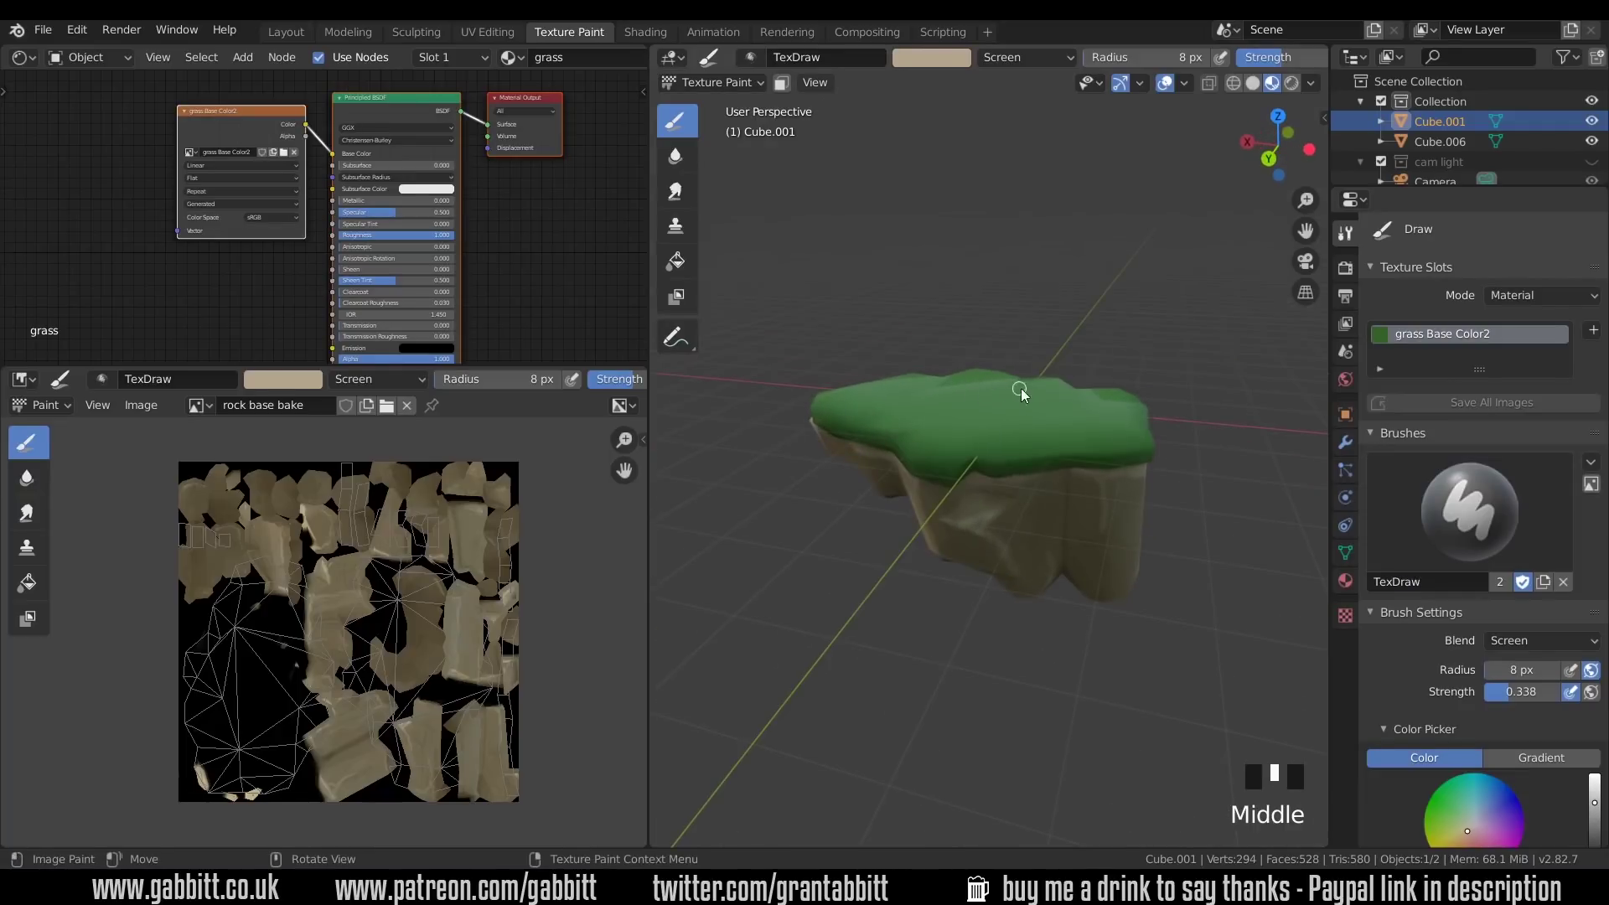
{"action": "middle_click_drag", "start_coordinate": [968, 447], "coordinate": [1009, 446]}
{"action": "scroll", "coordinate": [1009, 445], "scroll_direction": "down", "scroll_amount": 1}
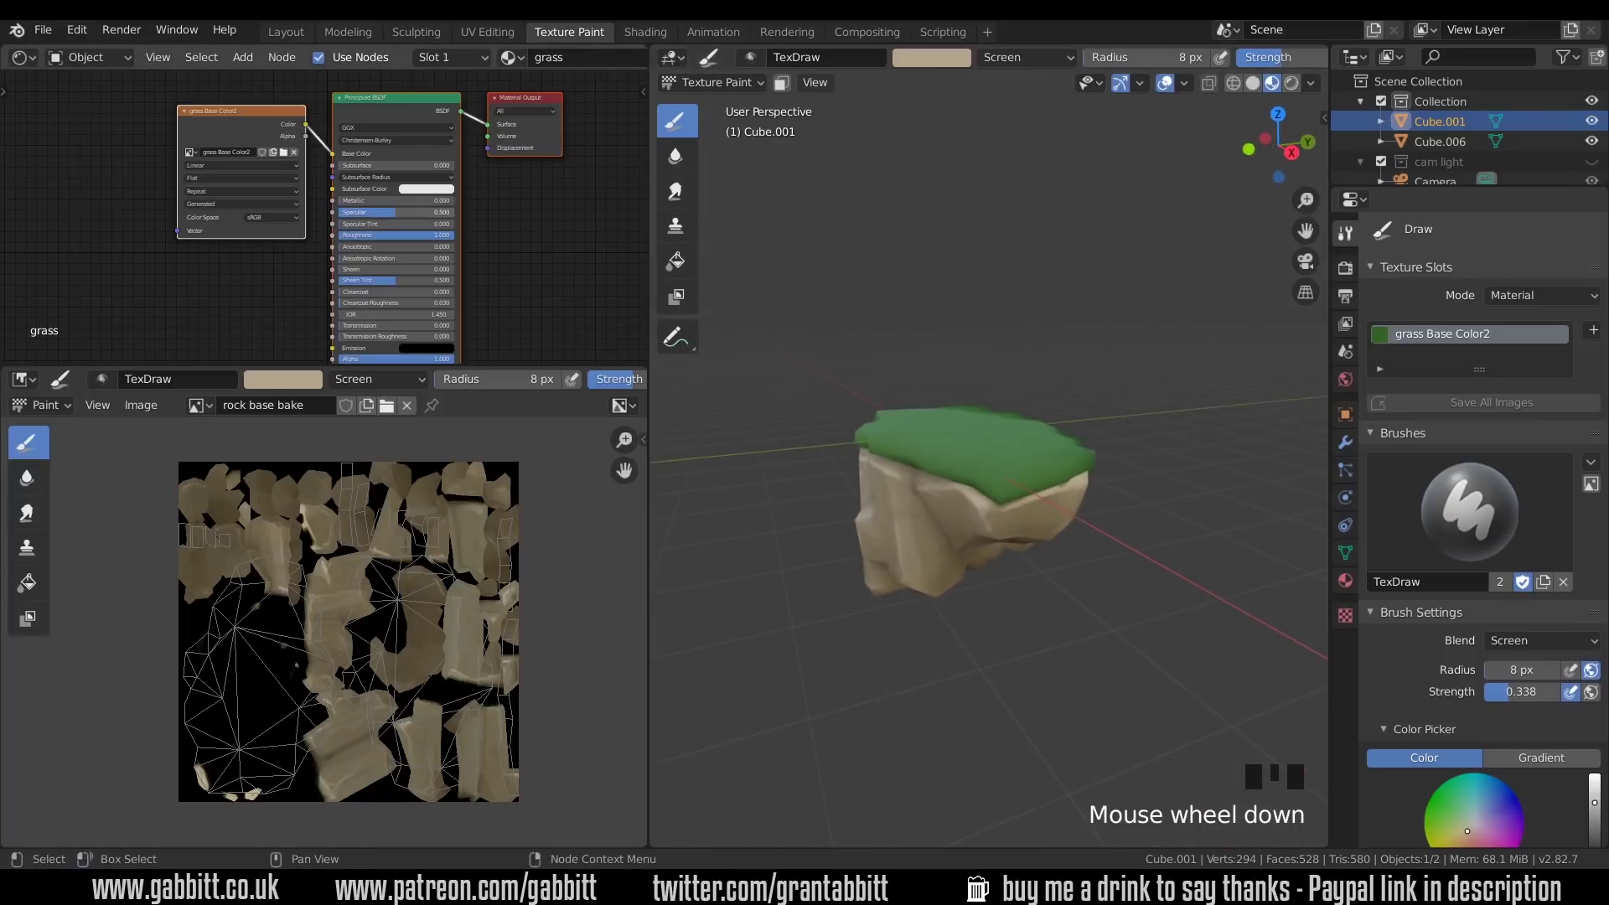
{"action": "left_click_drag", "start_coordinate": [395, 212], "coordinate": [344, 212]}
{"action": "middle_click_drag", "start_coordinate": [1106, 492], "coordinate": [998, 503]}
{"action": "scroll", "coordinate": [1014, 462], "scroll_direction": "up", "scroll_amount": 2}
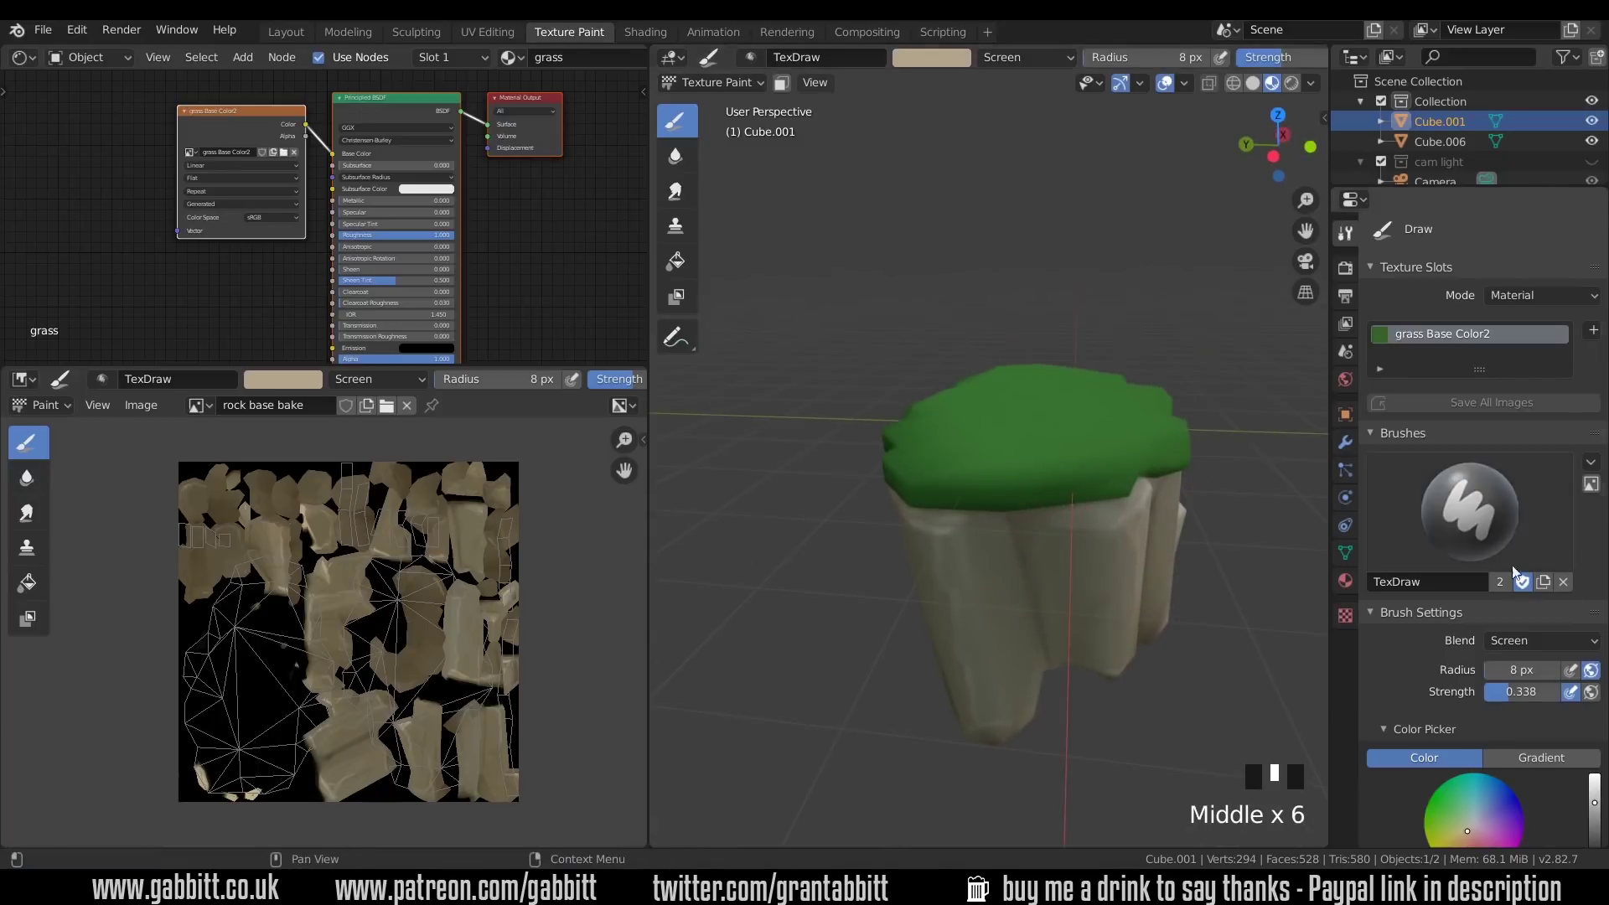
- With the Fill tool, sample the grass colour and adjust it to a brighter, more saturated green
{"action": "scroll", "coordinate": [1554, 665], "scroll_direction": "down", "scroll_amount": 4}
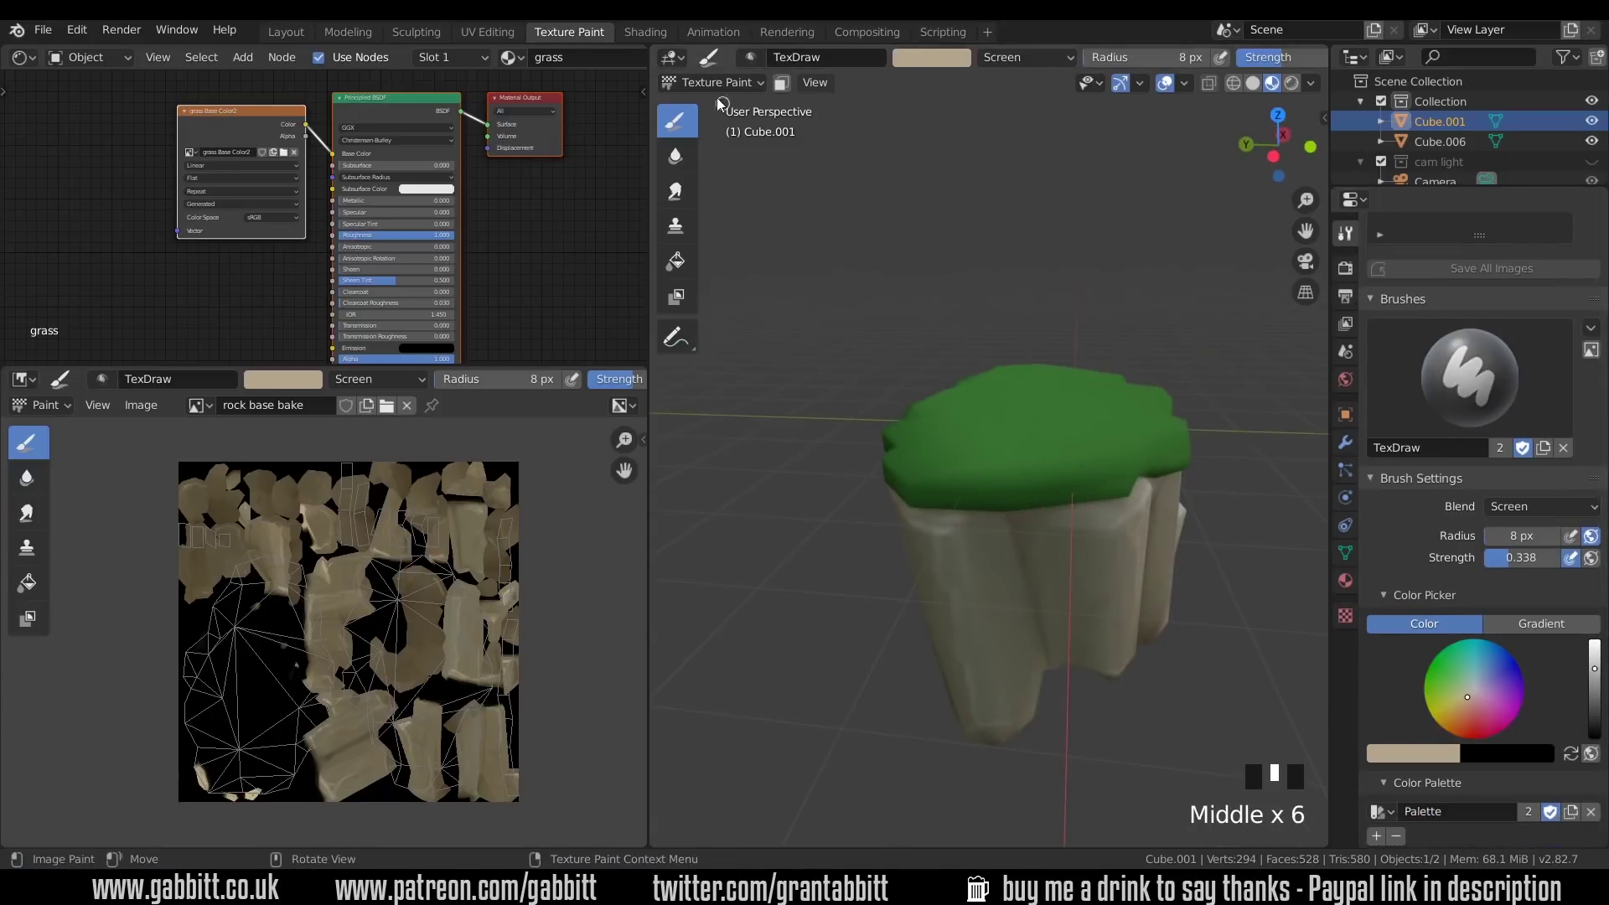
{"action": "left_click", "coordinate": [693, 264]}
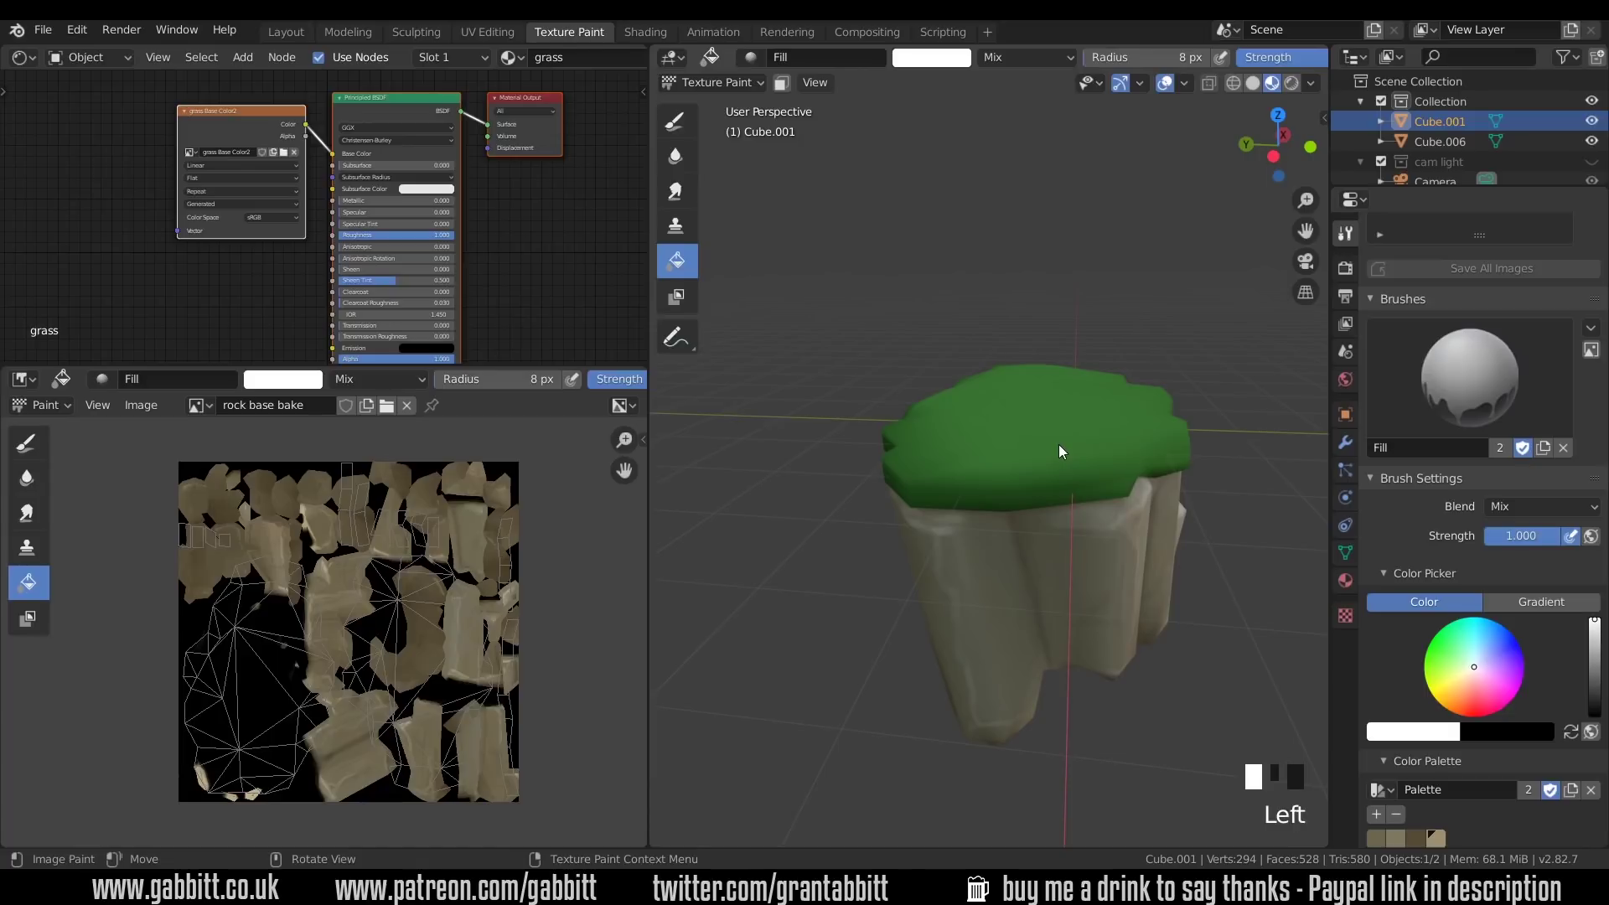
{"action": "key", "text": "s"}
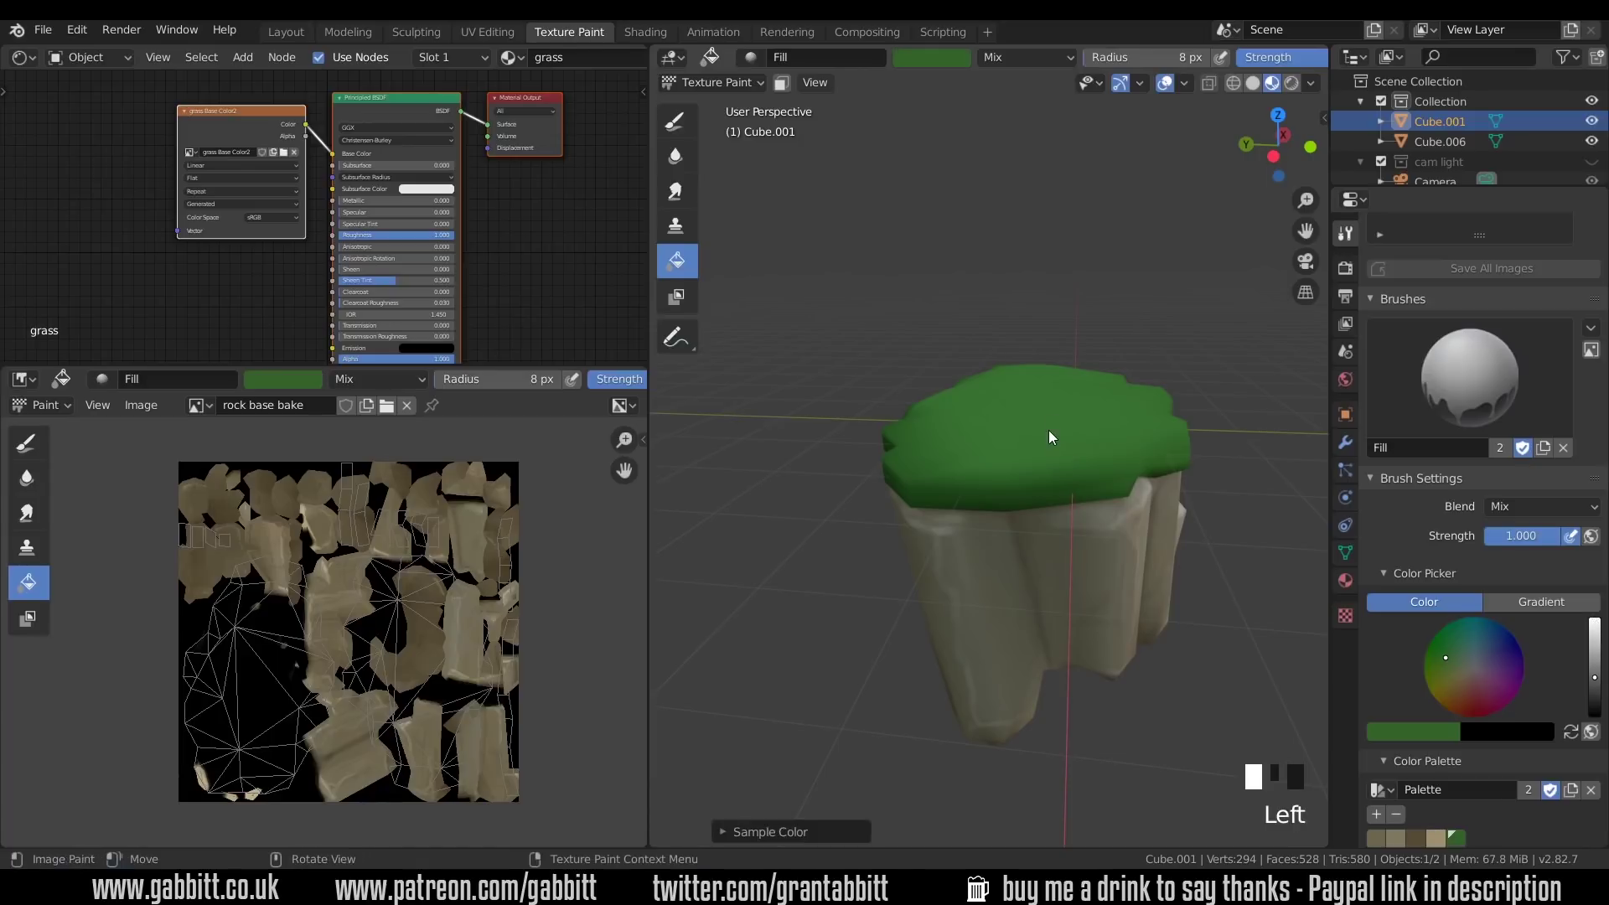
{"action": "scroll", "coordinate": [1457, 771], "scroll_direction": "down", "scroll_amount": 2}
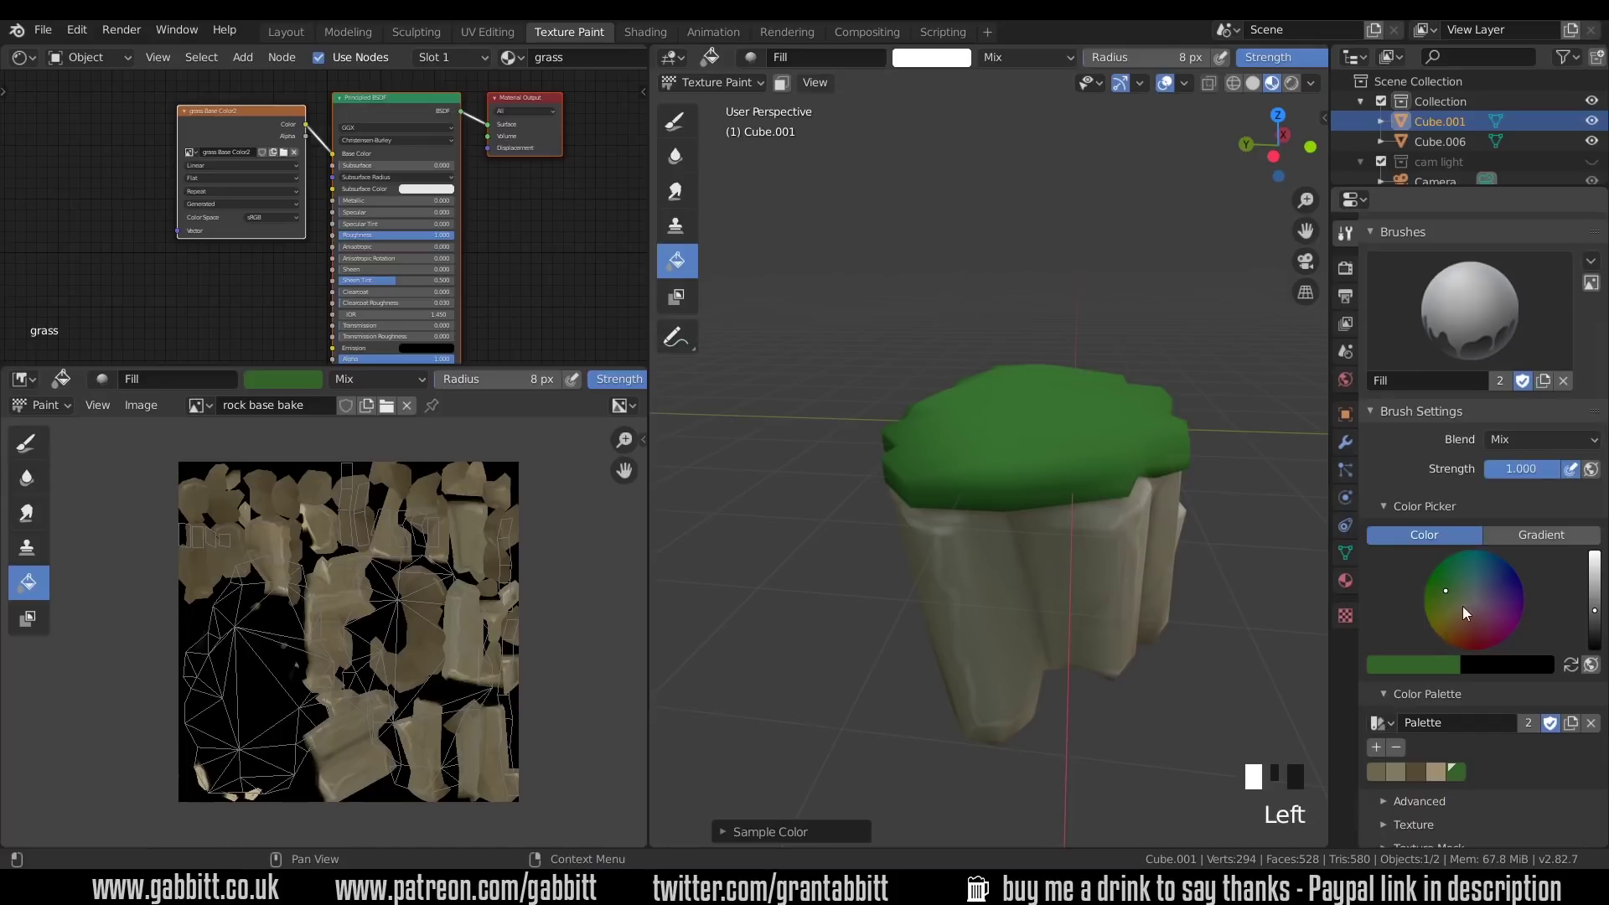
{"action": "scroll", "coordinate": [1467, 607], "scroll_direction": "up", "scroll_amount": 1}
{"action": "middle_click_drag", "start_coordinate": [1466, 645], "coordinate": [1470, 580], "text": "ctrl"}
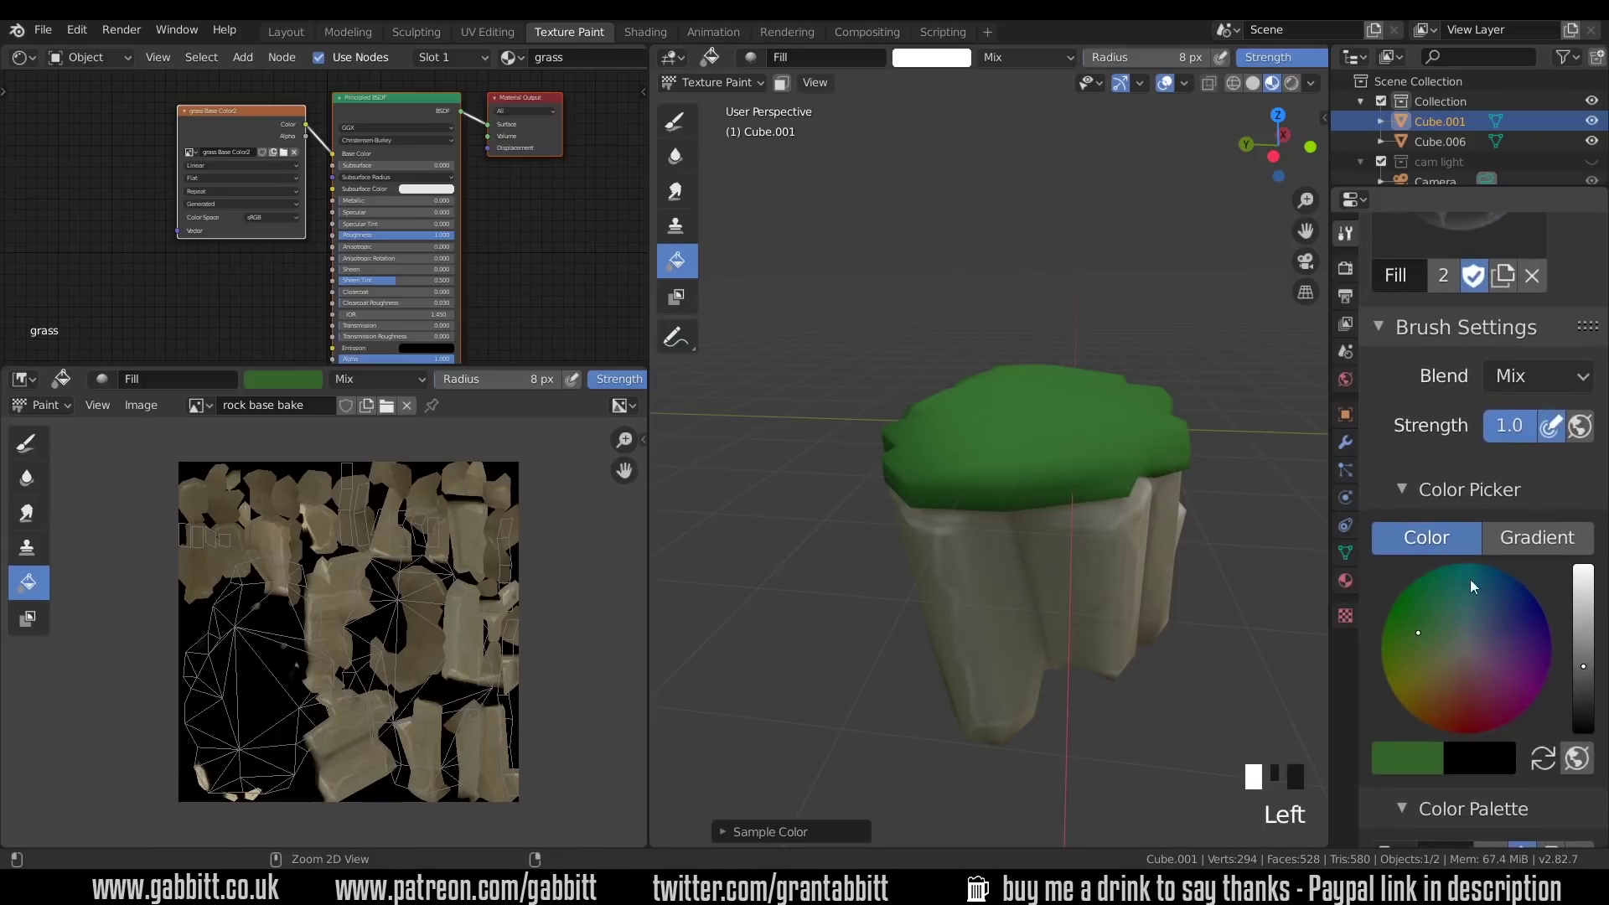
{"action": "left_click", "coordinate": [1426, 633]}
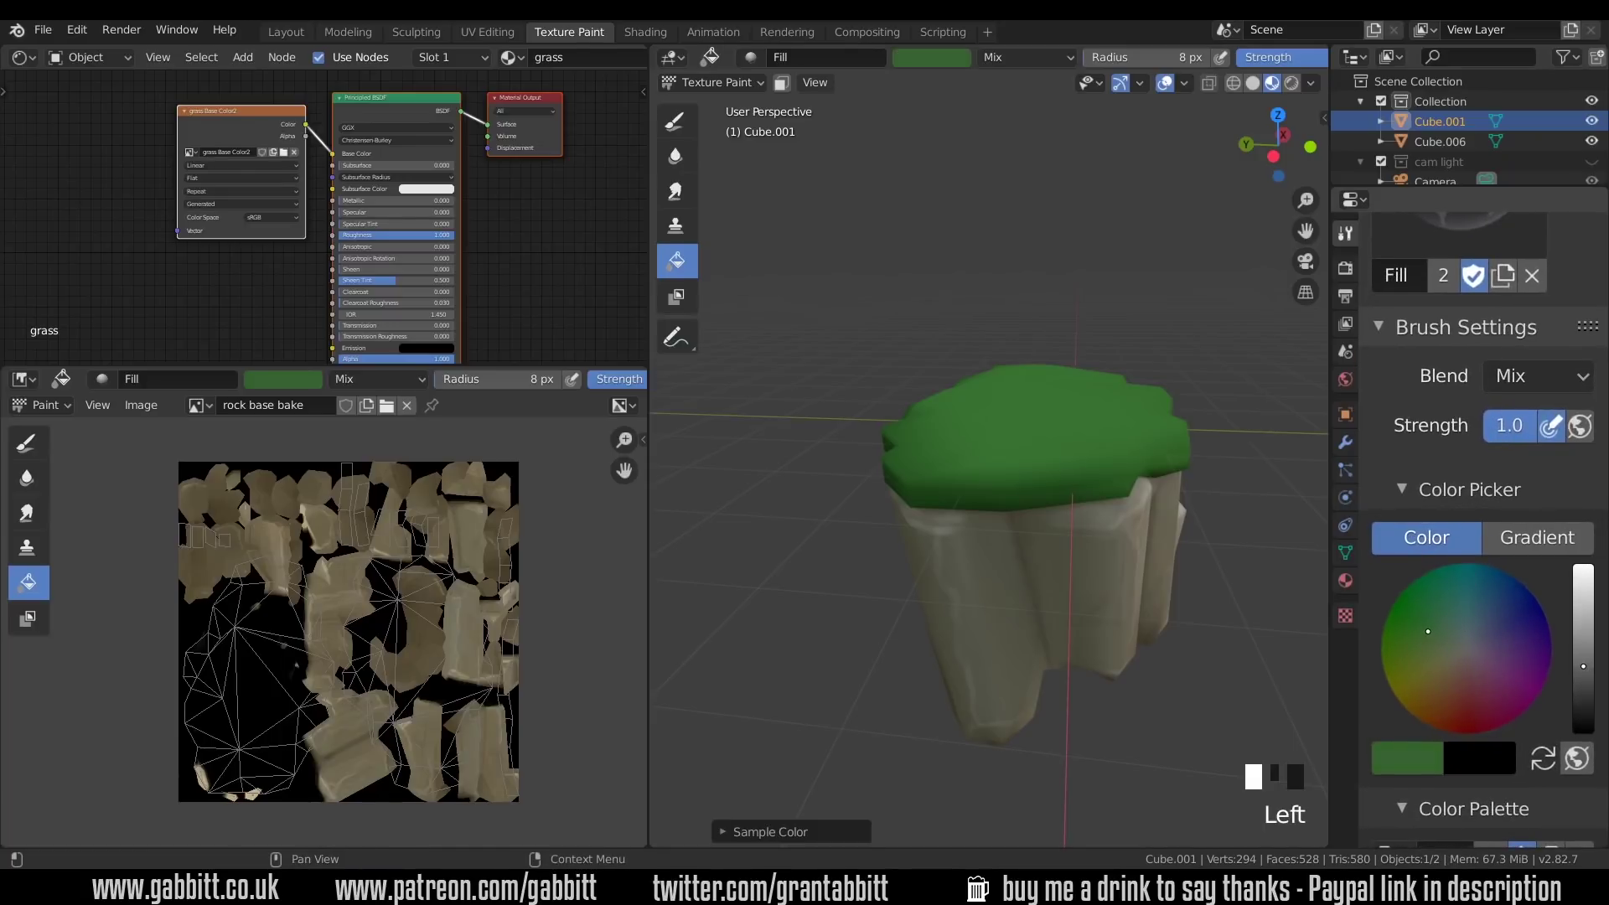
{"action": "left_click", "coordinate": [1583, 642]}
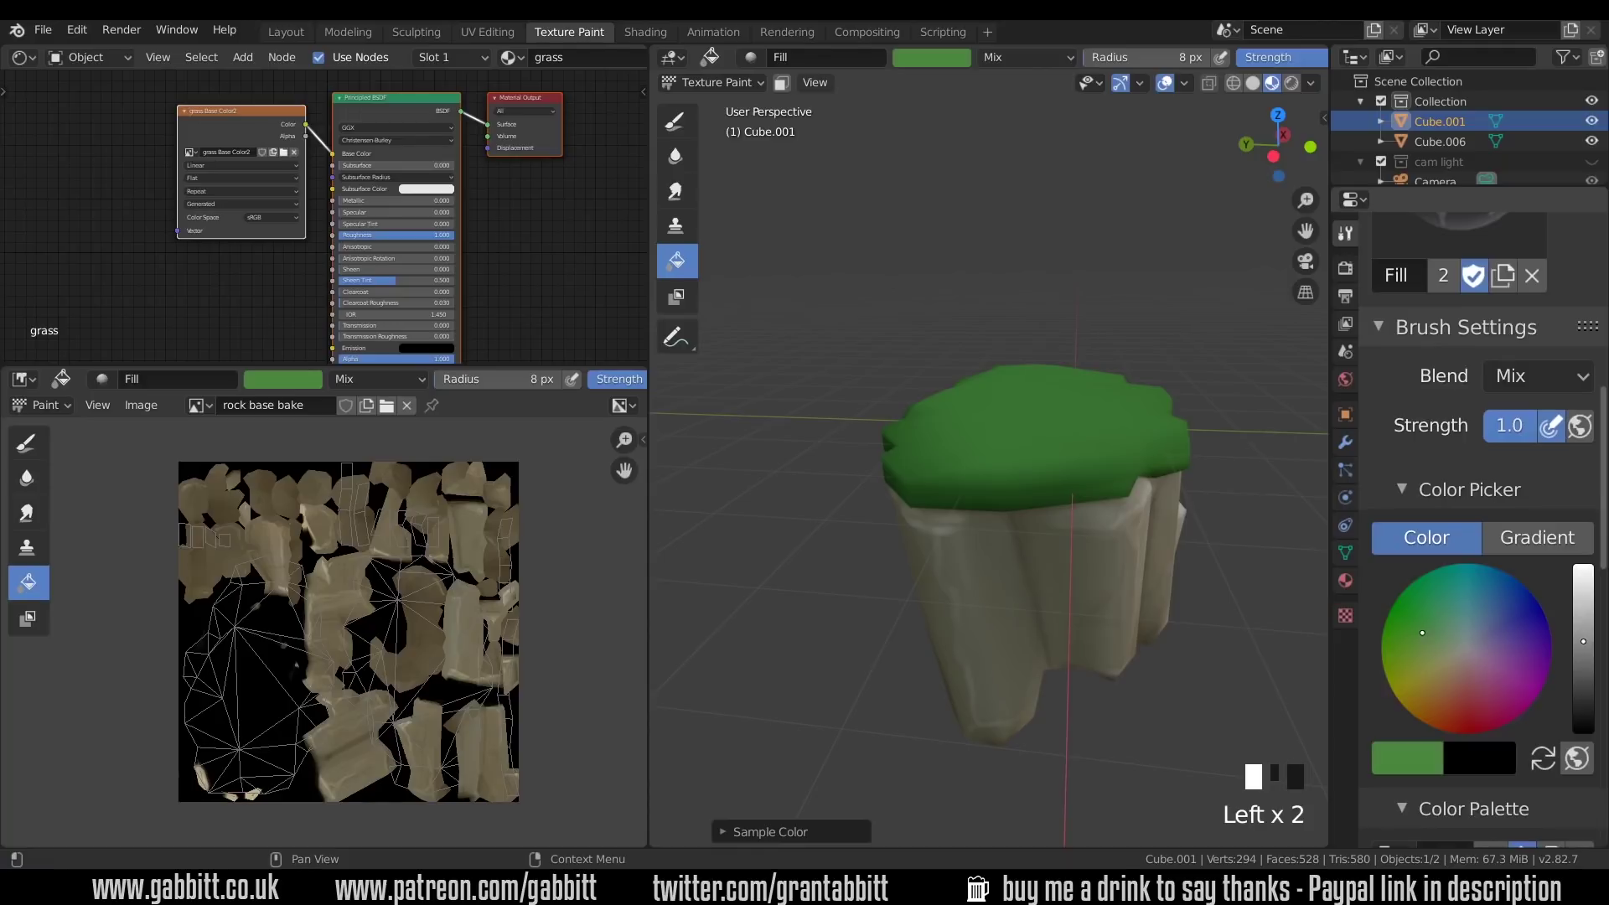
{"action": "mouse_move", "coordinate": [1422, 636]}
{"action": "left_mouse_down"}
{"action": "mouse_move", "coordinate": [1390, 610]}
{"action": "mouse_move", "coordinate": [1437, 635]}
{"action": "mouse_move", "coordinate": [1415, 627]}
{"action": "left_mouse_up"}
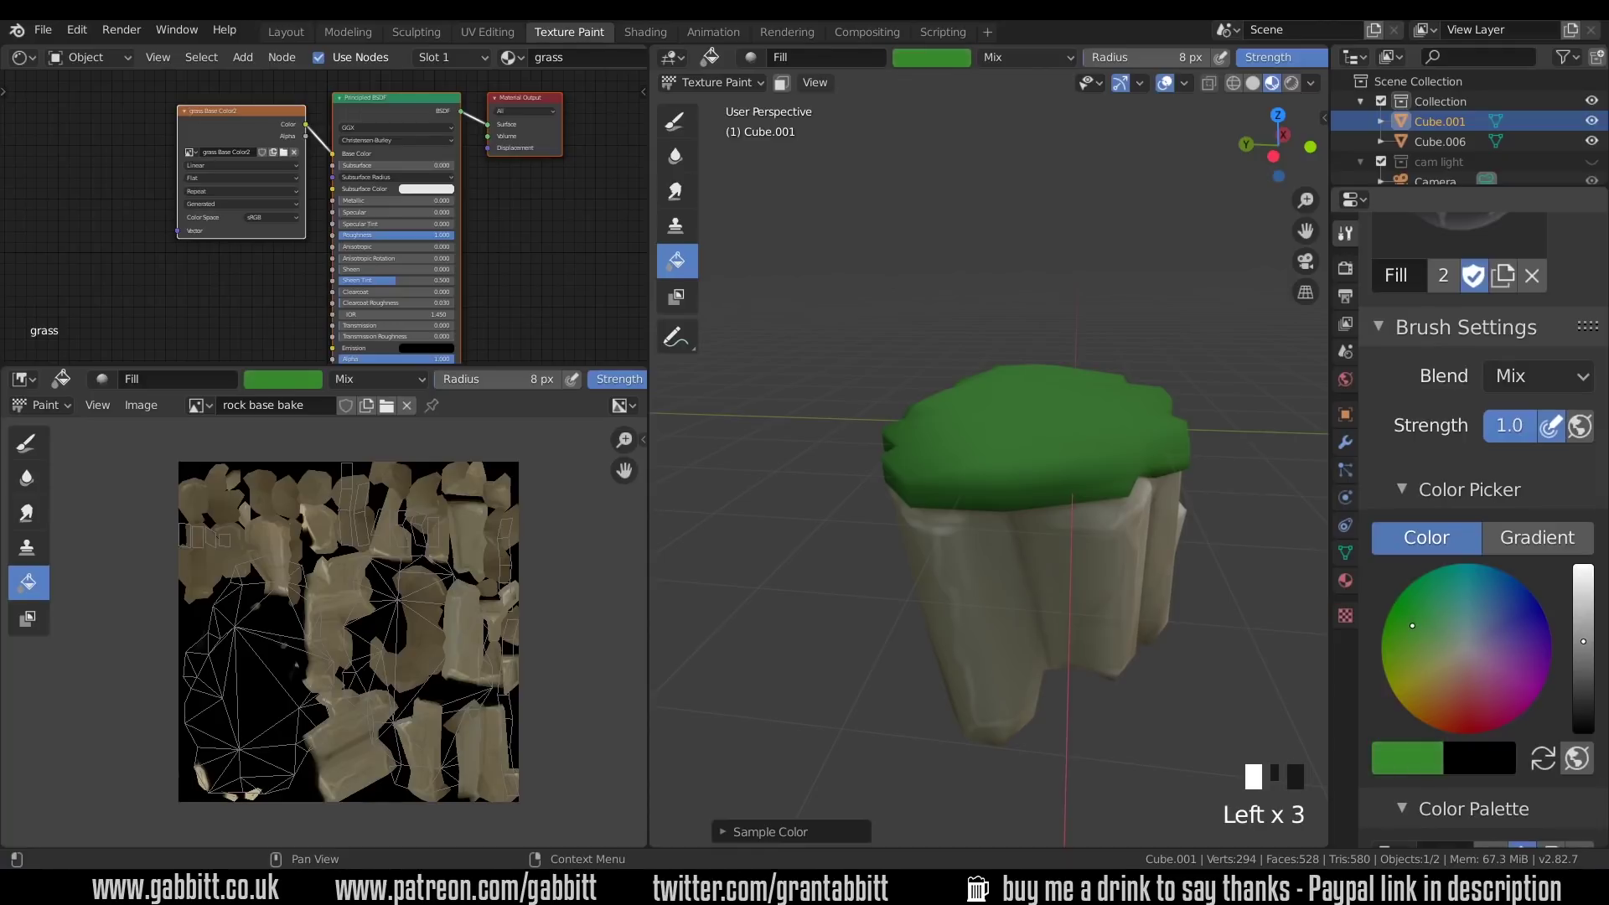
- Fill the grass surface with the brighter green using Mix blending at strength 1.0
{"action": "left_click", "coordinate": [1531, 375]}
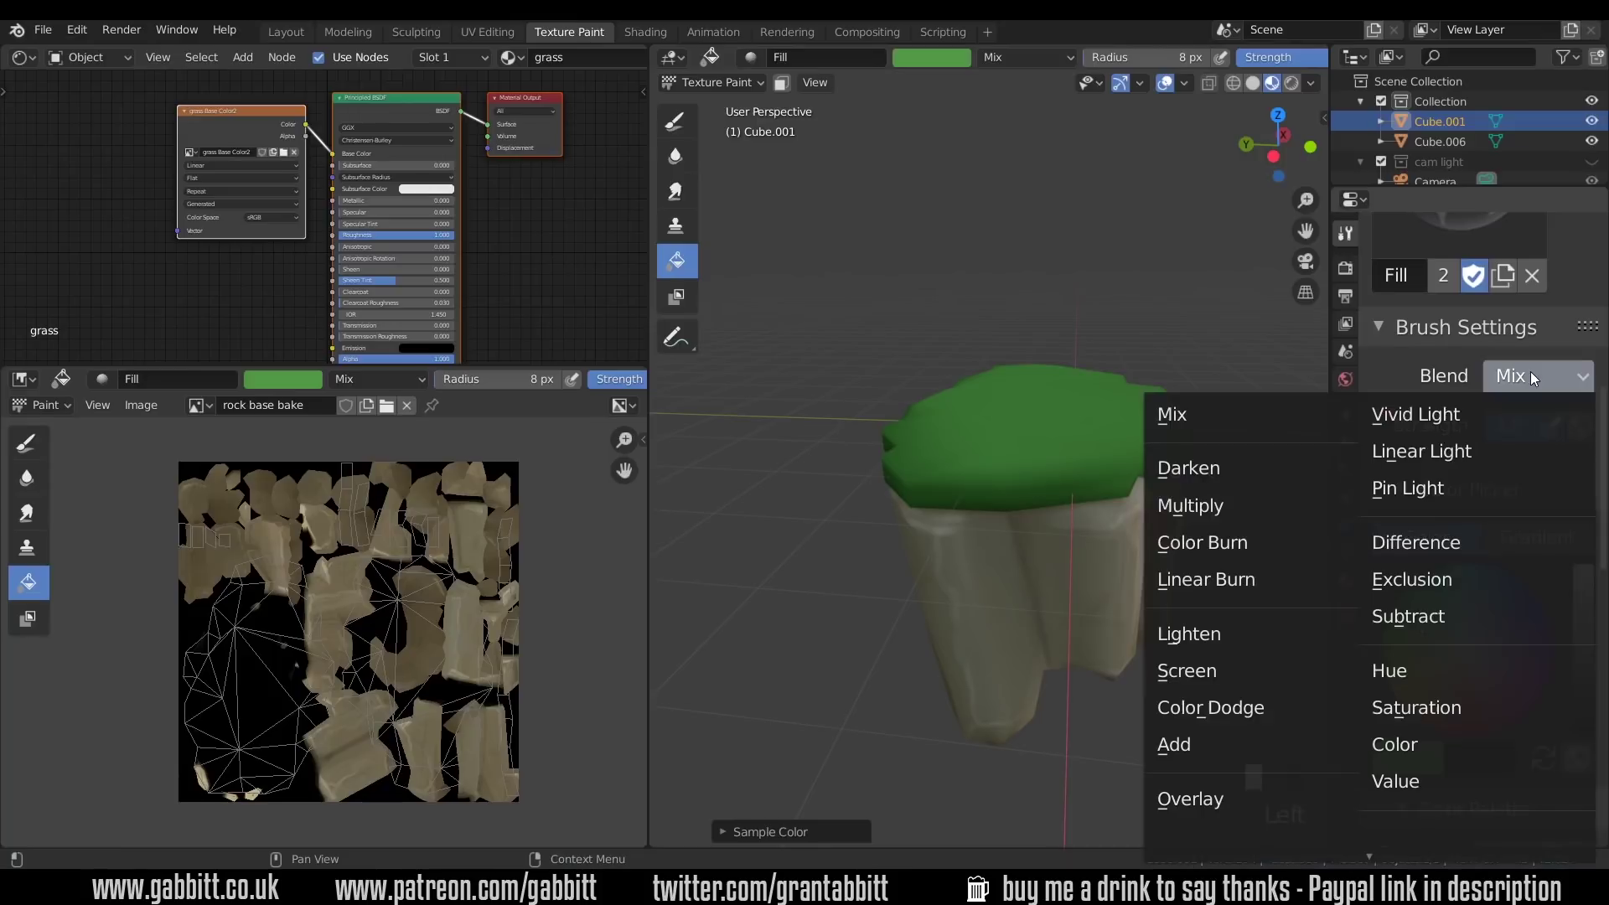
{"action": "left_click", "coordinate": [1531, 375]}
{"action": "double_click", "coordinate": [963, 464]}
{"action": "middle_click_drag", "start_coordinate": [963, 464], "coordinate": [1108, 541]}
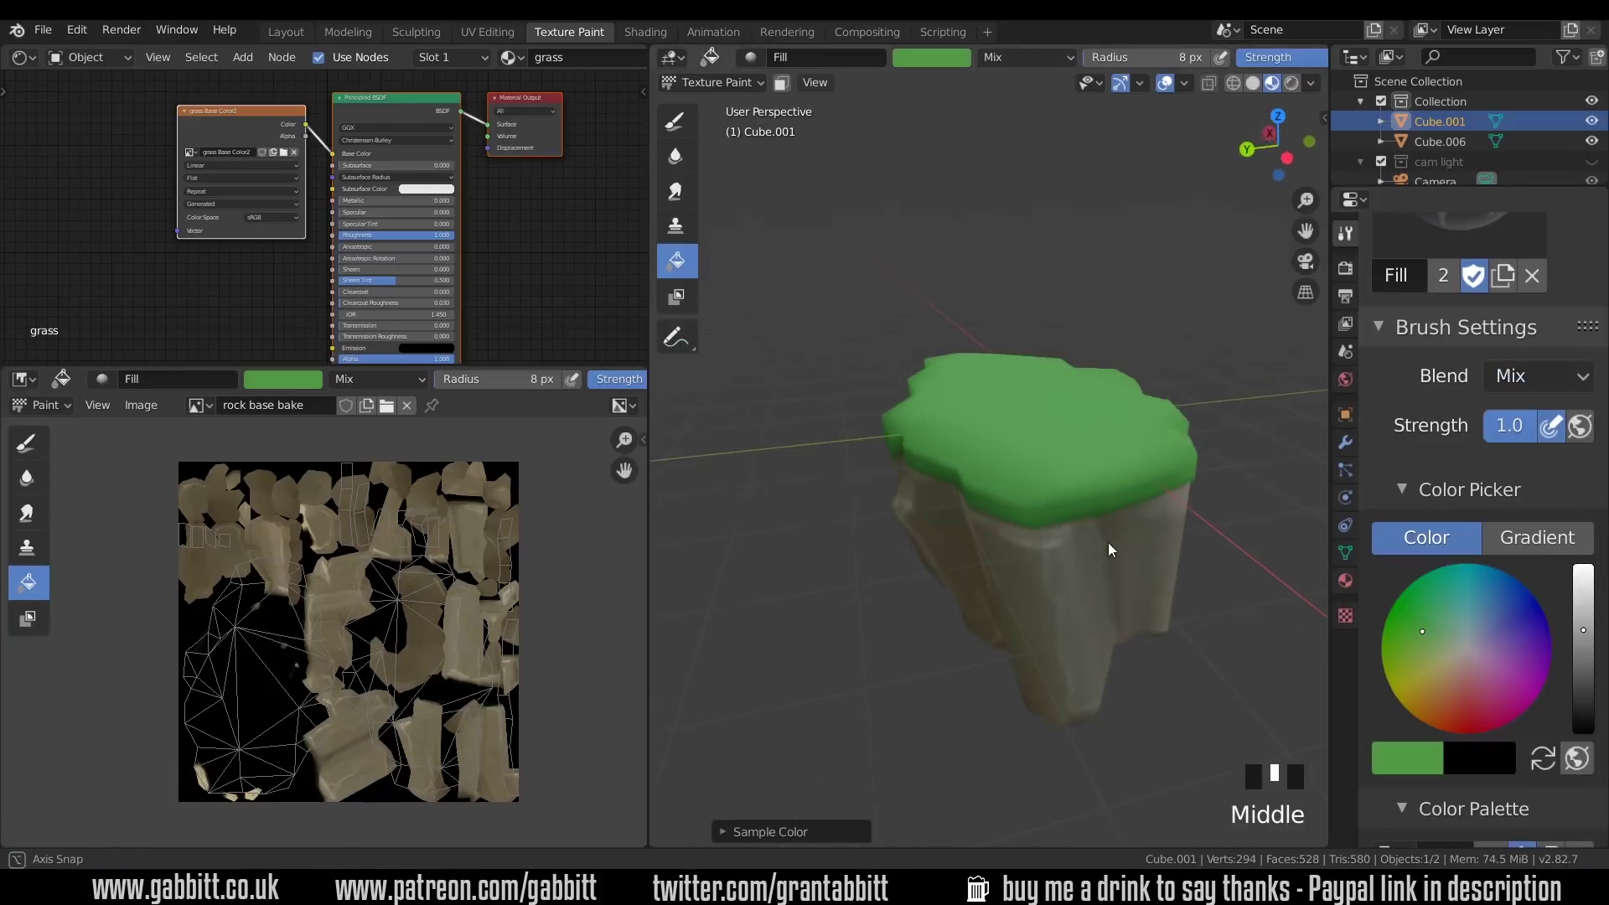
- Adjust the Fill colour to a deeper, yellower green and refill the grass surface with it
{"action": "left_click", "coordinate": [1583, 642]}
{"action": "left_click", "coordinate": [1040, 436]}
{"action": "double_click", "coordinate": [1383, 601]}
{"action": "left_click", "coordinate": [1411, 635]}
{"action": "mouse_move", "coordinate": [1039, 536]}
{"action": "middle_mouse_down"}
{"action": "mouse_move", "coordinate": [1074, 565]}
{"action": "mouse_move", "coordinate": [1080, 529]}
{"action": "mouse_move", "coordinate": [1212, 558]}
{"action": "middle_mouse_up"}
{"action": "scroll", "coordinate": [1079, 529], "scroll_direction": "down", "scroll_amount": 2}
{"action": "middle_click_drag", "start_coordinate": [1077, 573], "coordinate": [1105, 575]}
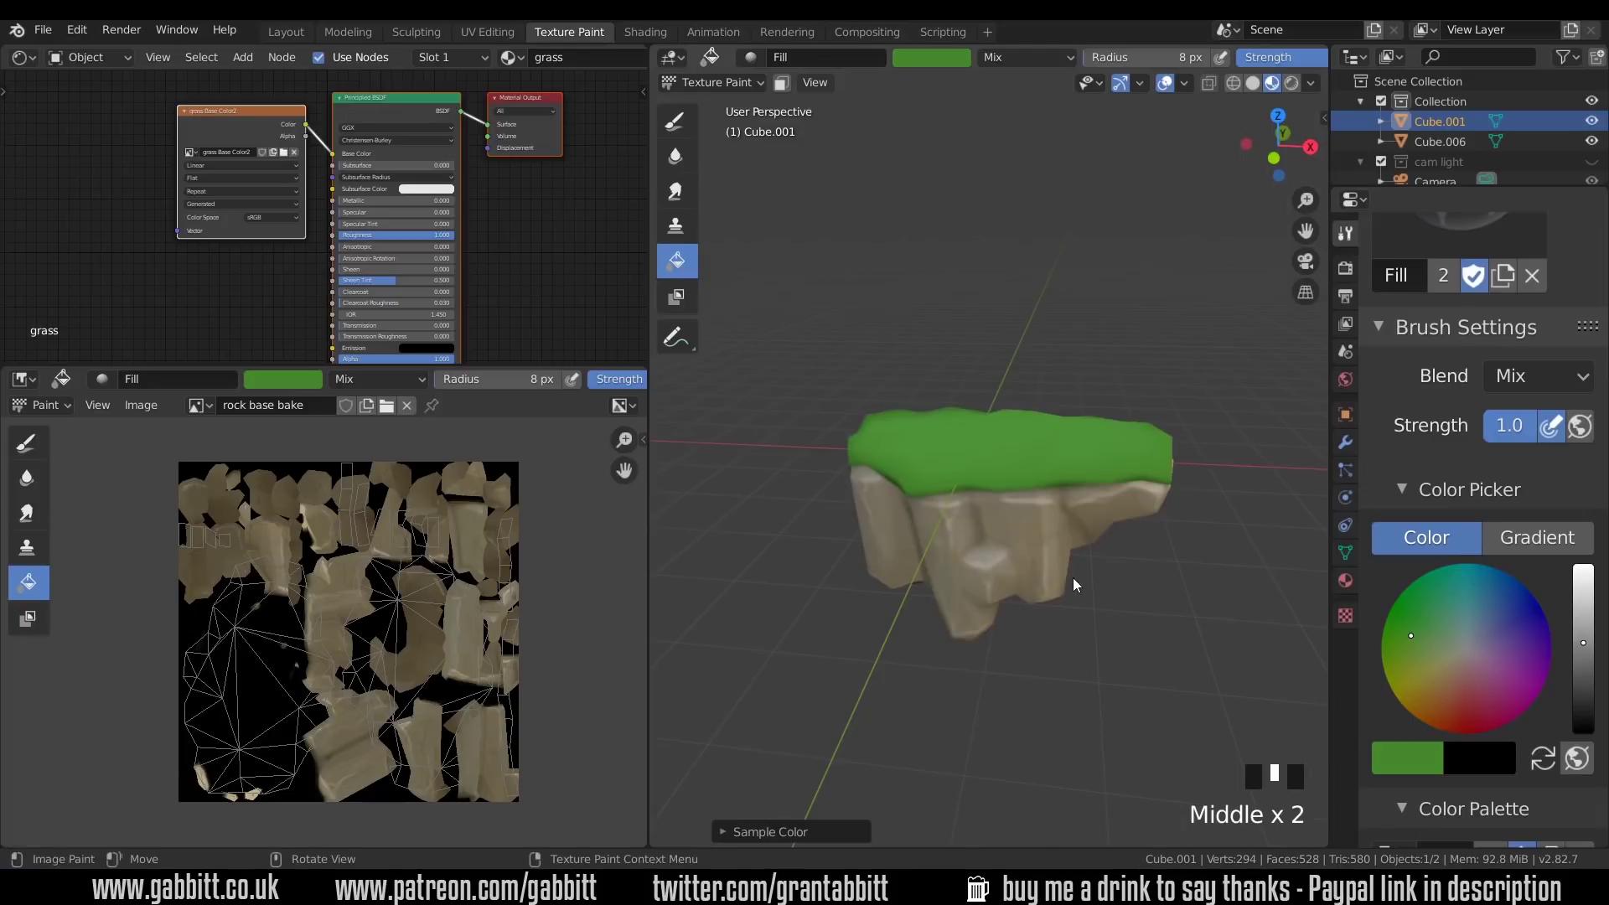
- Switch to the TexDraw brush and set its blend mode to Mix
{"action": "left_click", "coordinate": [673, 124]}
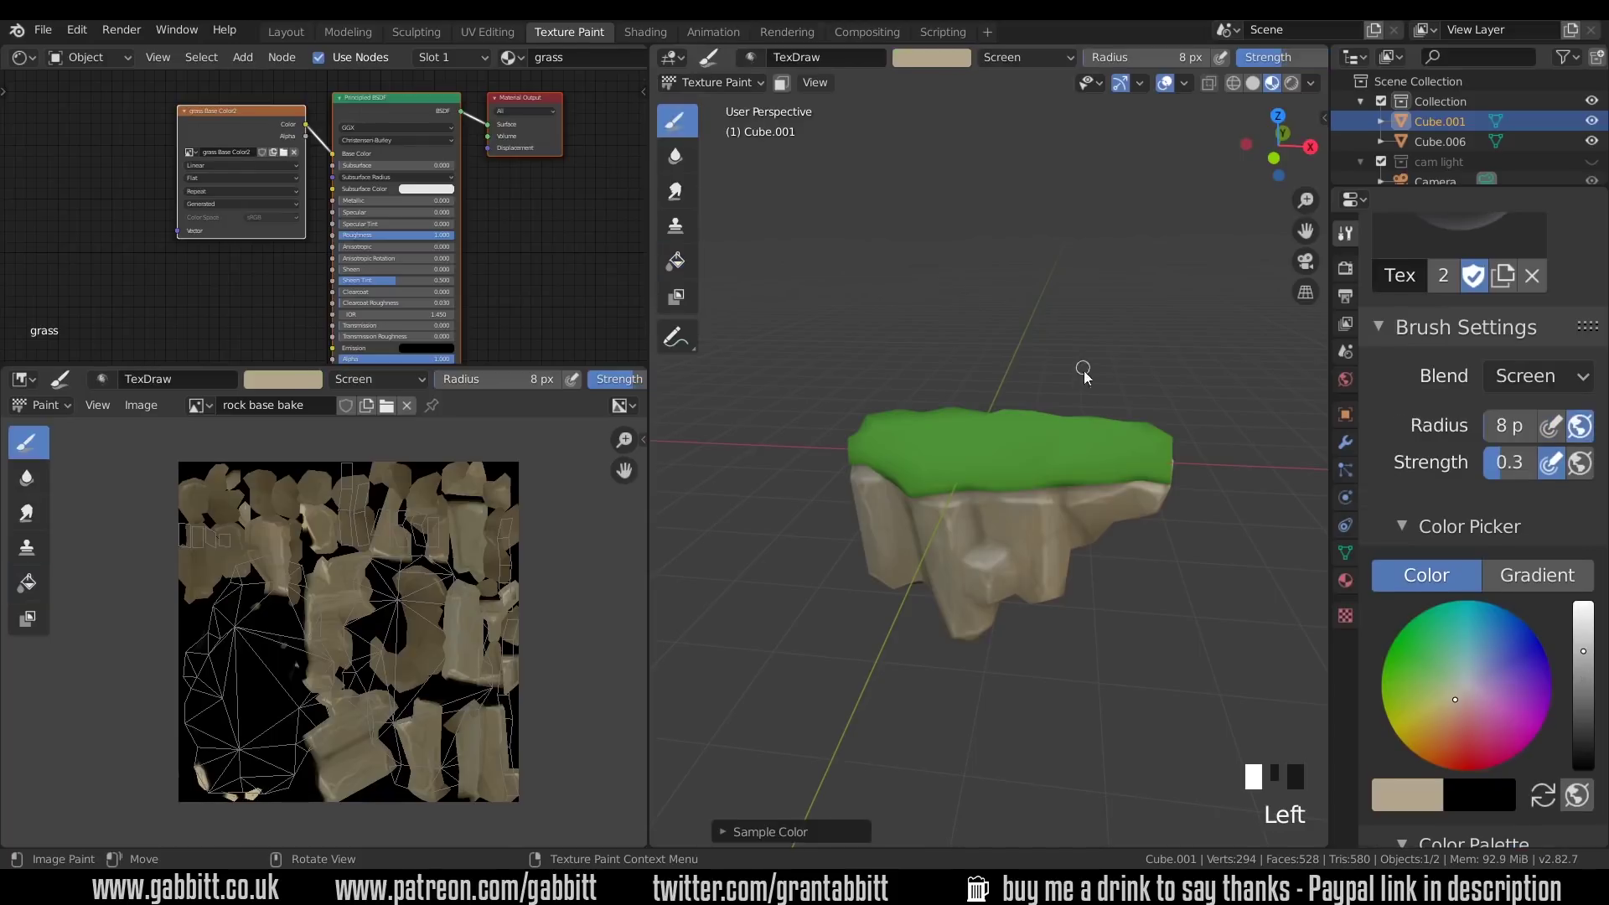
{"action": "middle_click_drag", "start_coordinate": [1419, 489], "coordinate": [1517, 370], "text": "ctrl"}
{"action": "left_click", "coordinate": [1515, 366]}
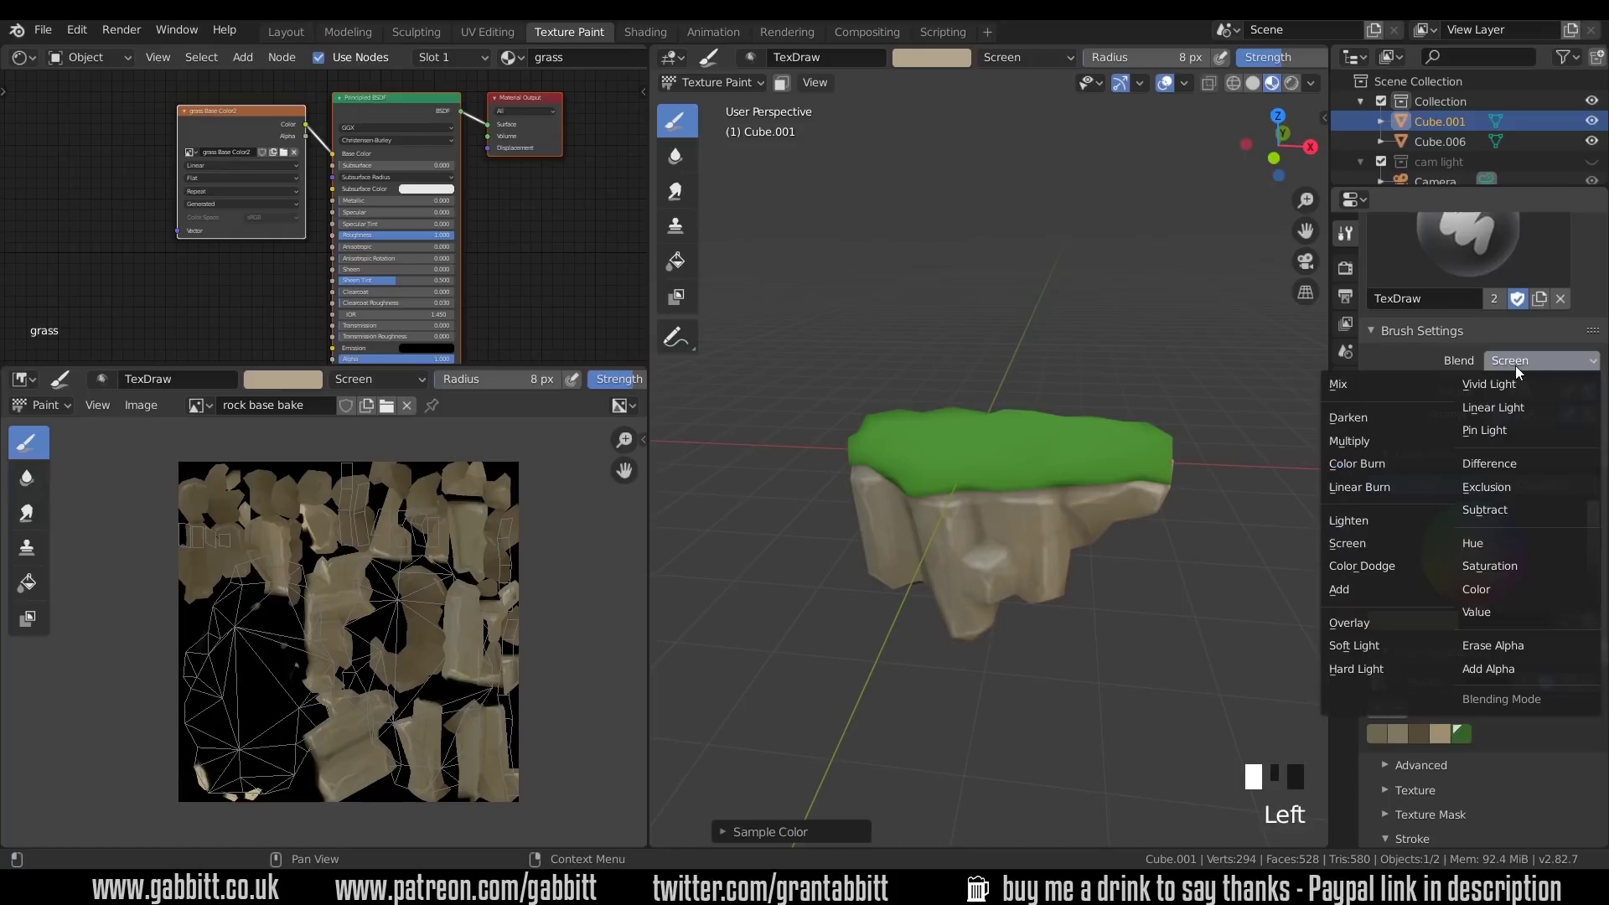
{"action": "left_click", "coordinate": [1343, 388]}
{"action": "middle_click_drag", "start_coordinate": [1085, 415], "coordinate": [1102, 467]}
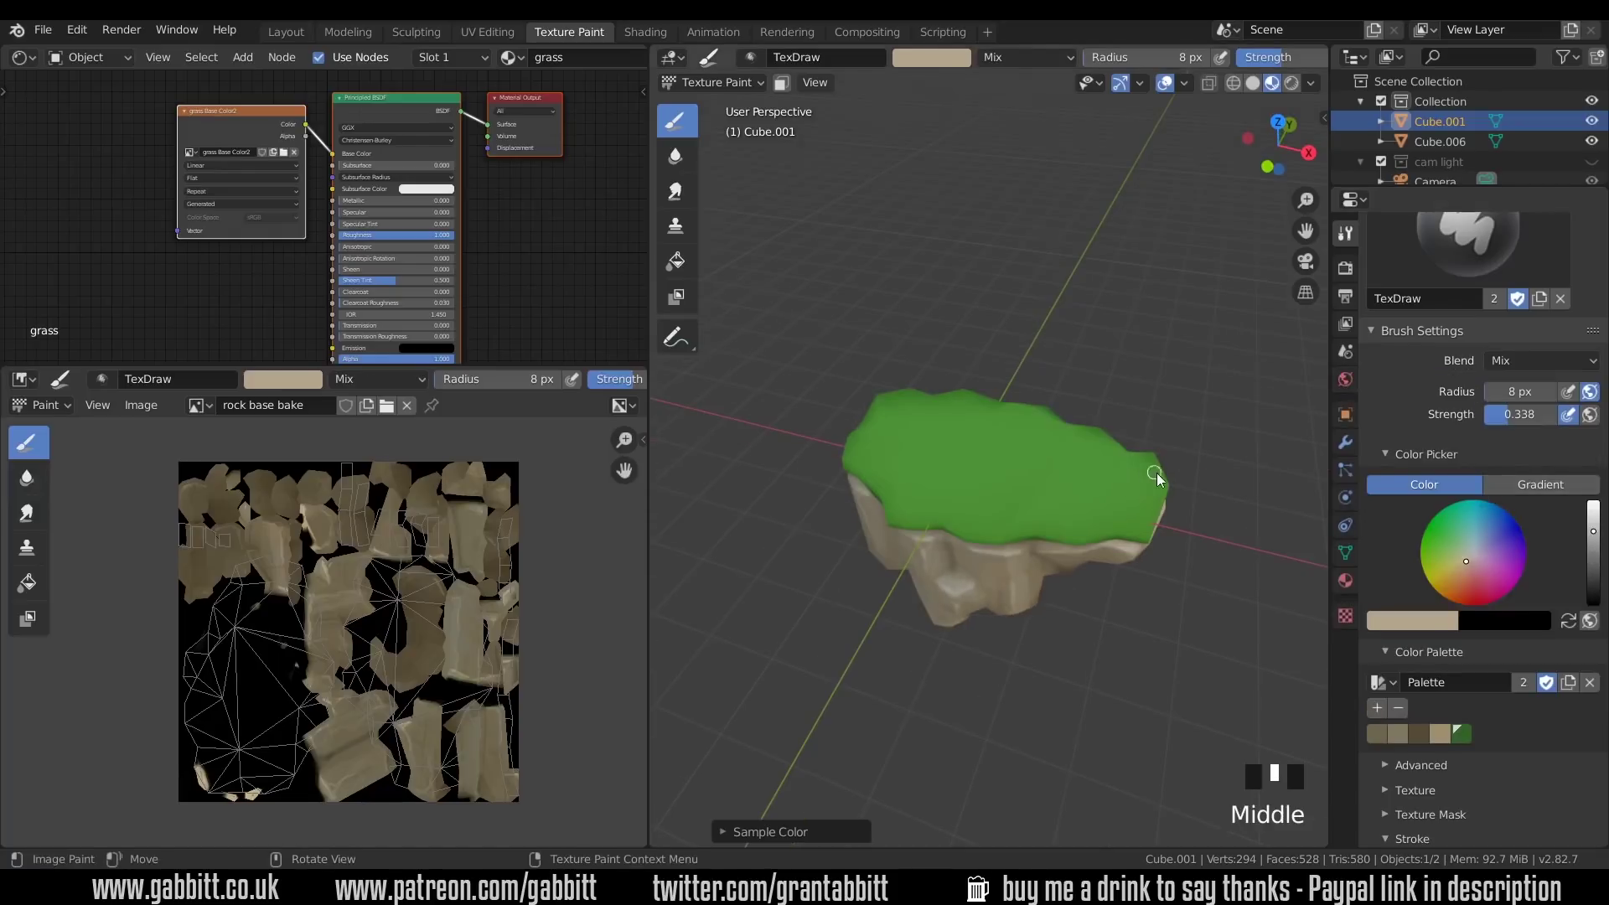
- Add a new Texture Mask to the TexDraw brush
{"action": "scroll", "coordinate": [1554, 574], "scroll_direction": "down", "scroll_amount": 4}
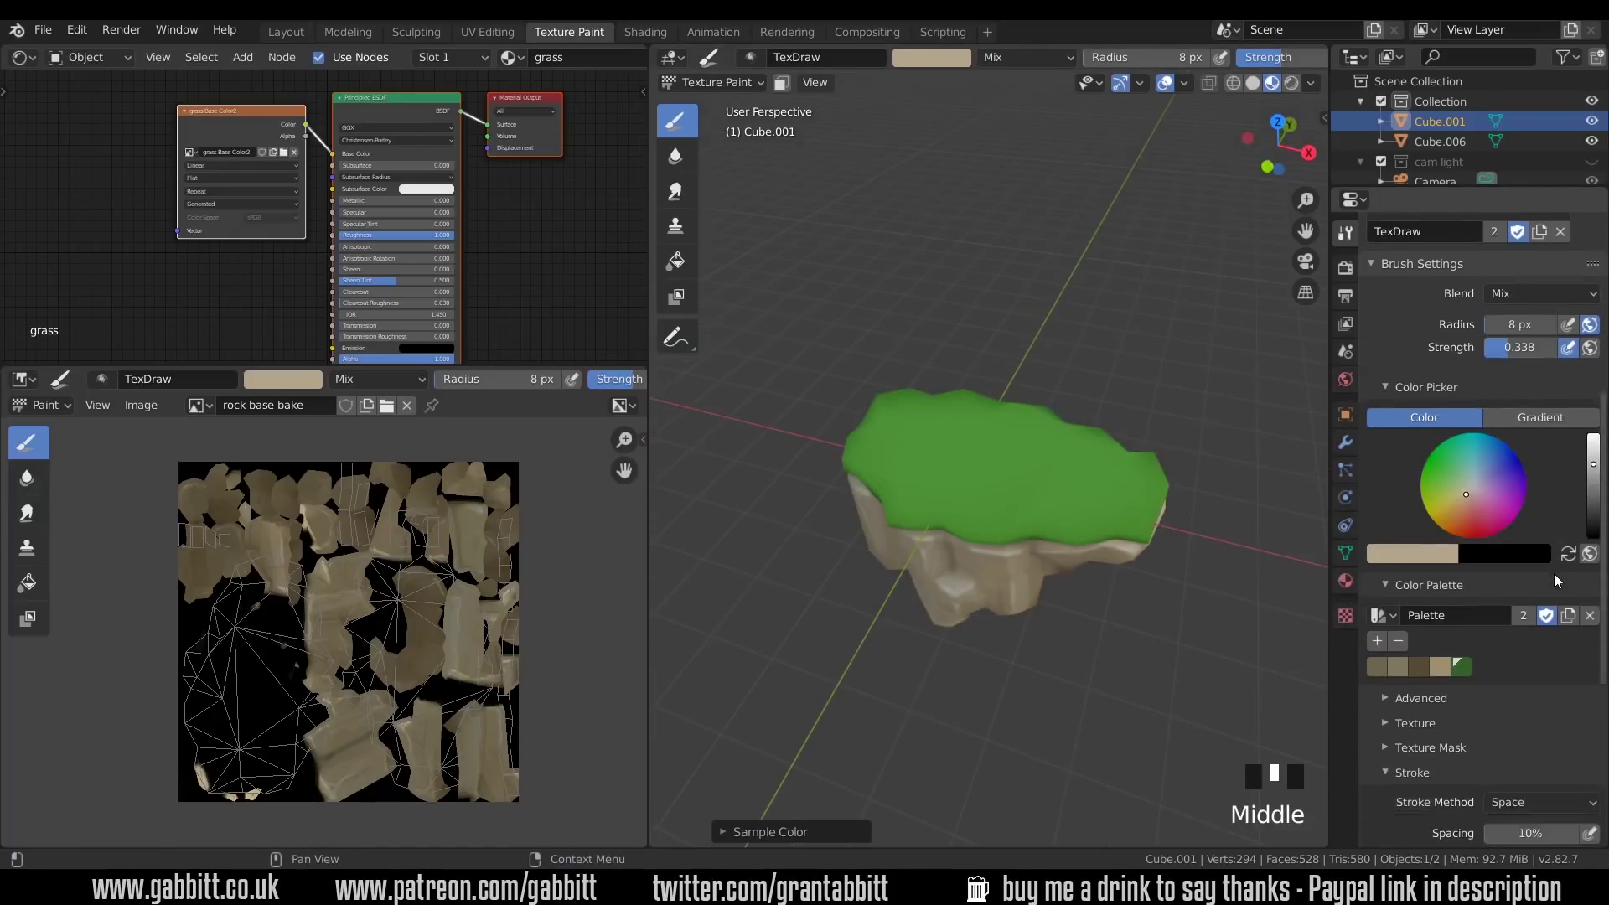
{"action": "scroll", "coordinate": [1554, 574], "scroll_direction": "down", "scroll_amount": 2}
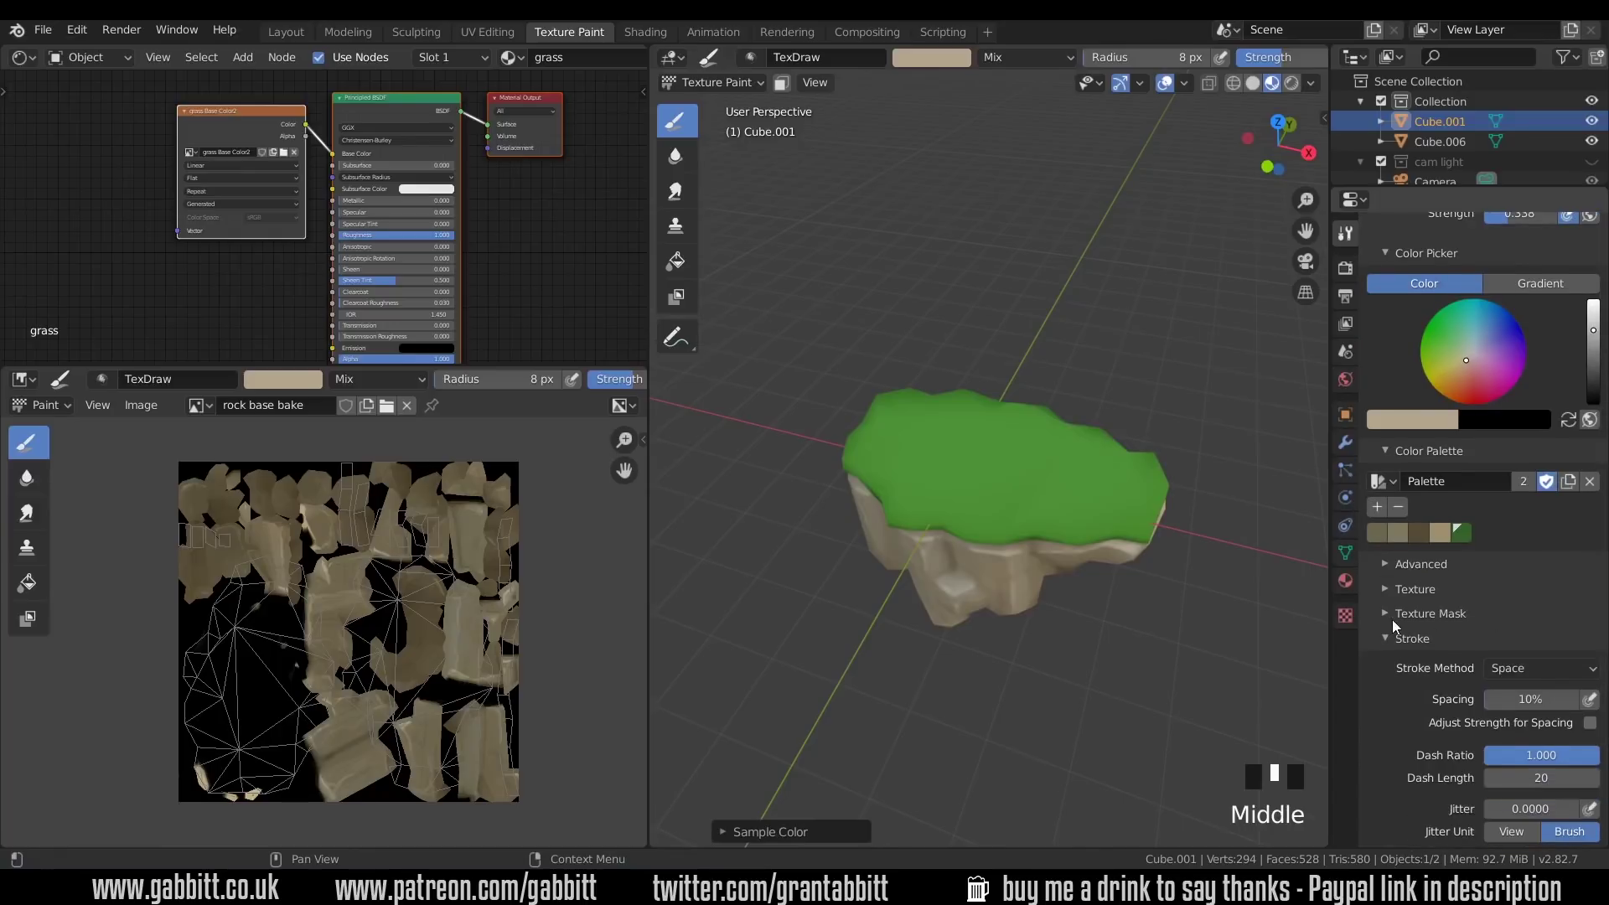
{"action": "left_click", "coordinate": [1391, 636]}
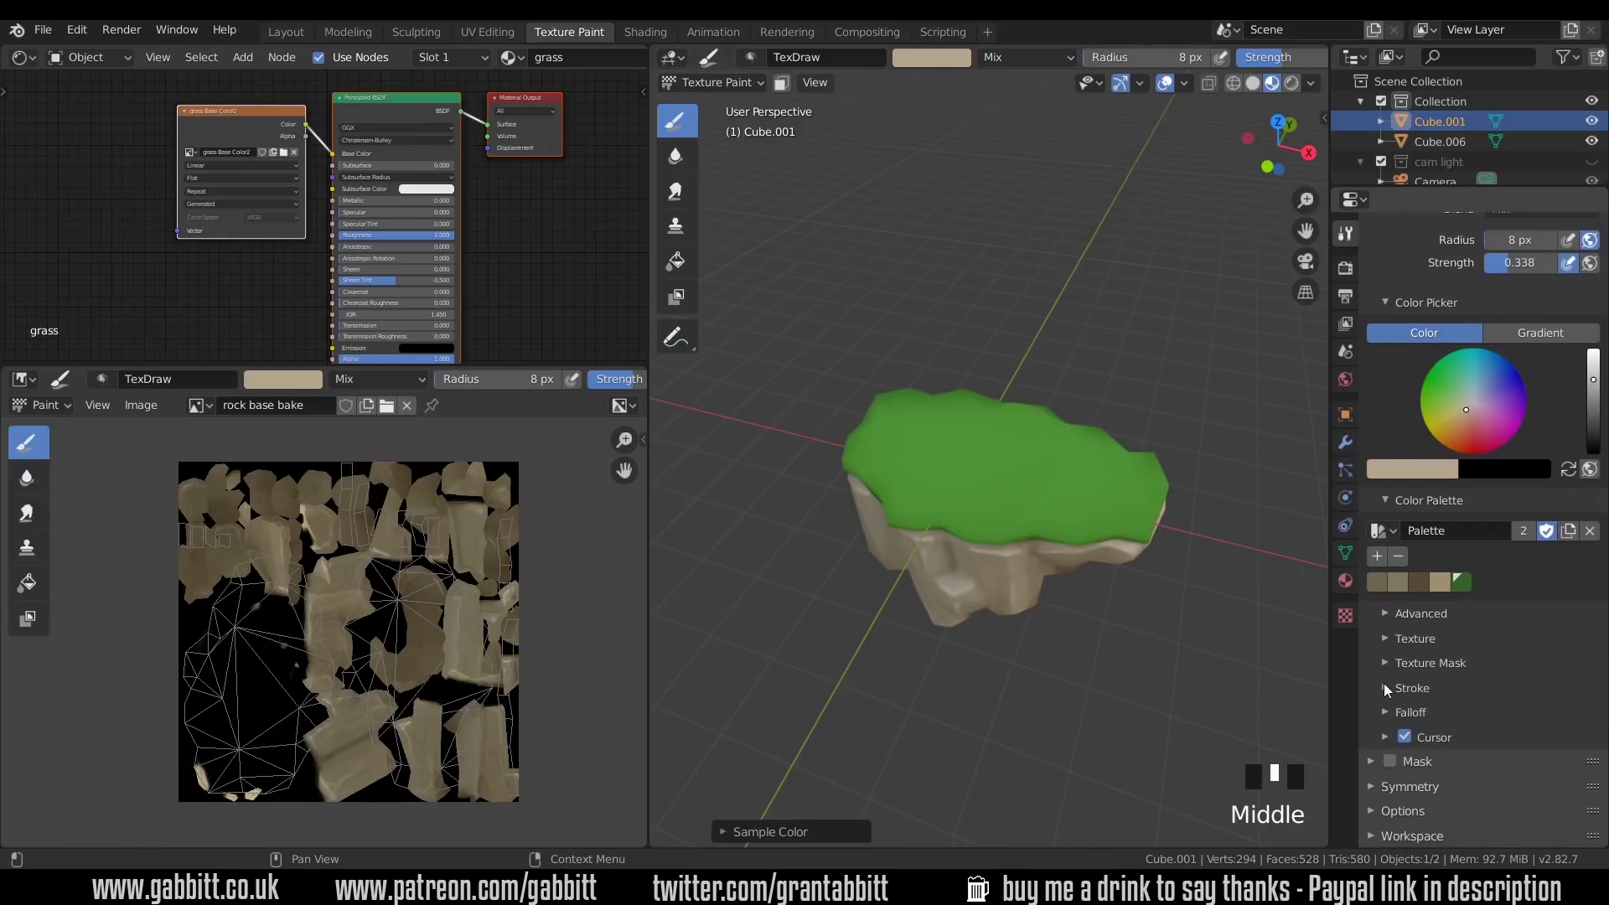
{"action": "left_click", "coordinate": [1387, 666]}
{"action": "scroll", "coordinate": [1404, 550], "scroll_direction": "down", "scroll_amount": 3}
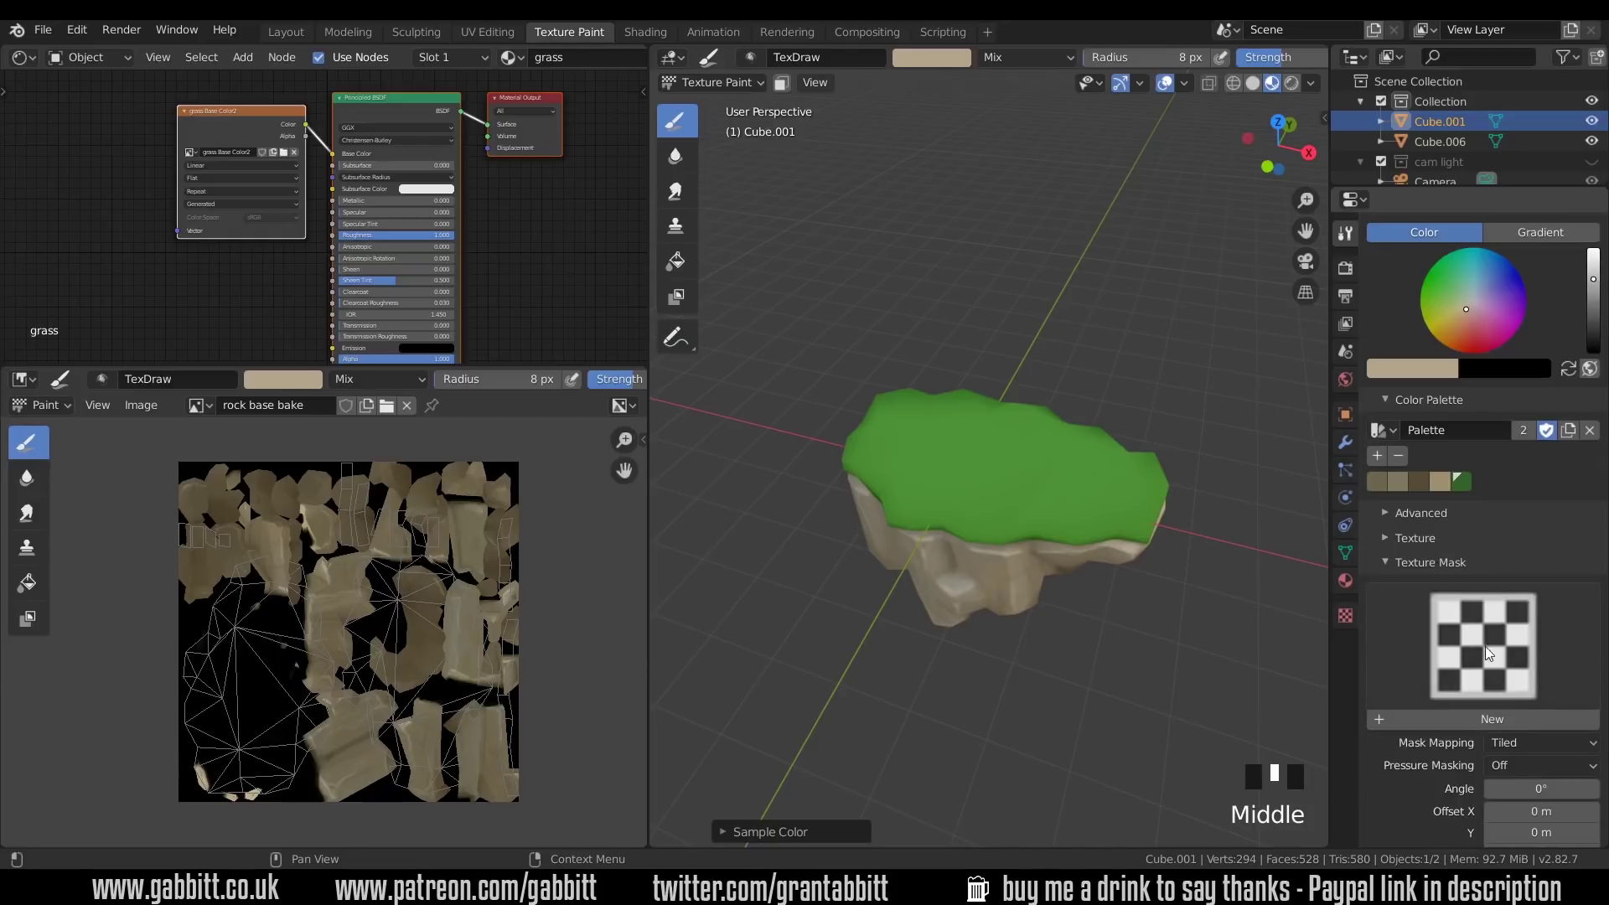
{"action": "left_click", "coordinate": [1486, 721]}
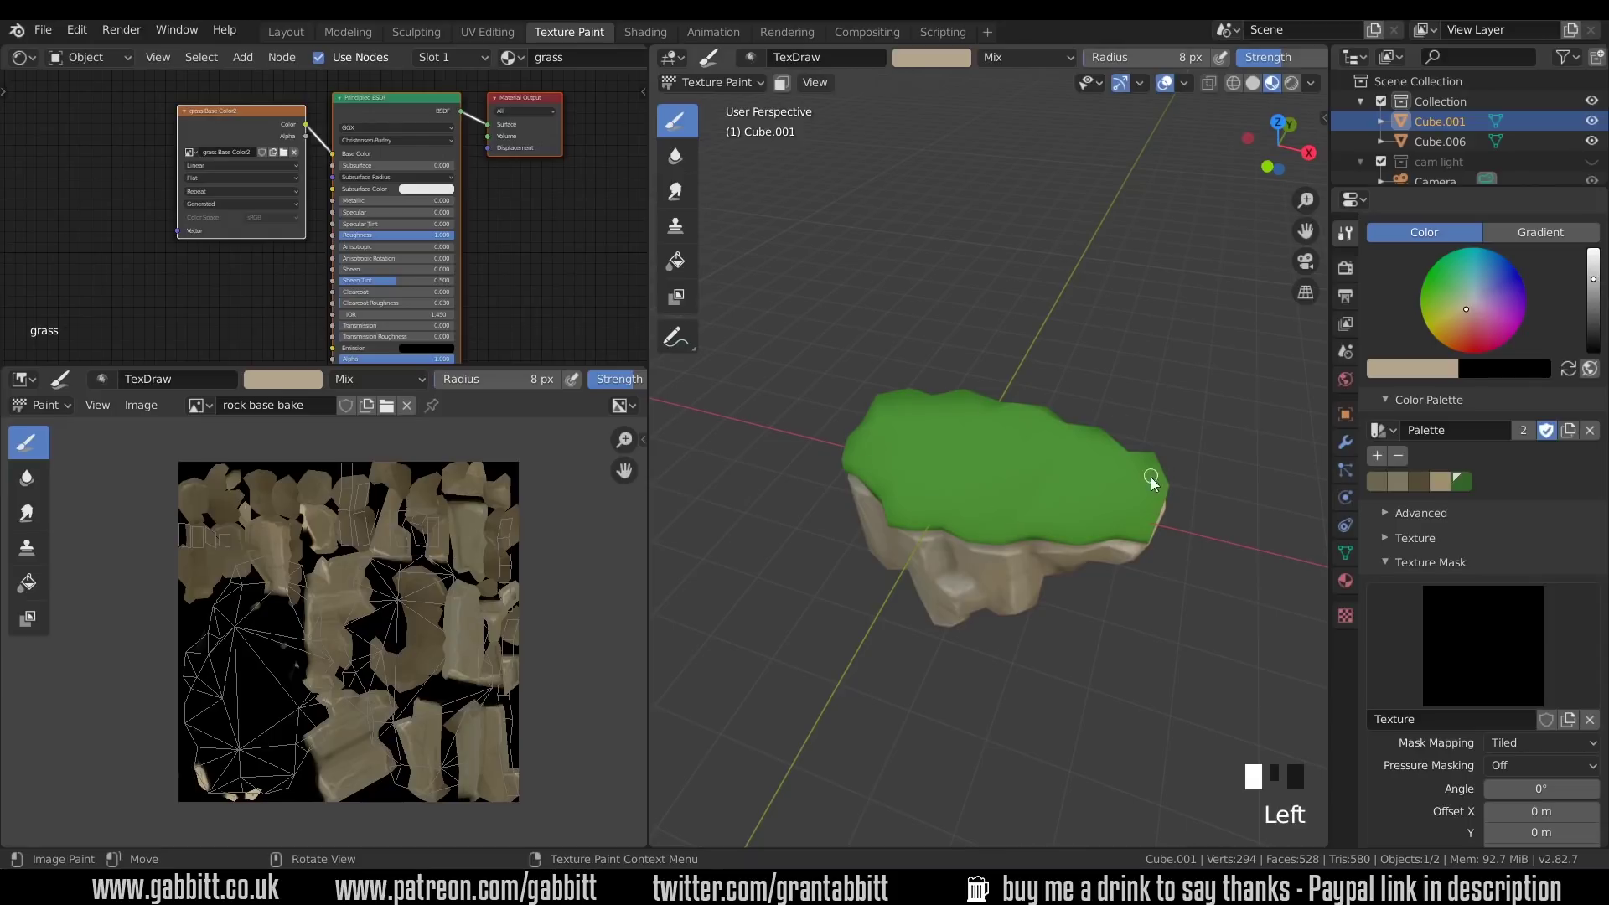
{"action": "scroll", "coordinate": [1412, 683], "scroll_direction": "down", "scroll_amount": 1}
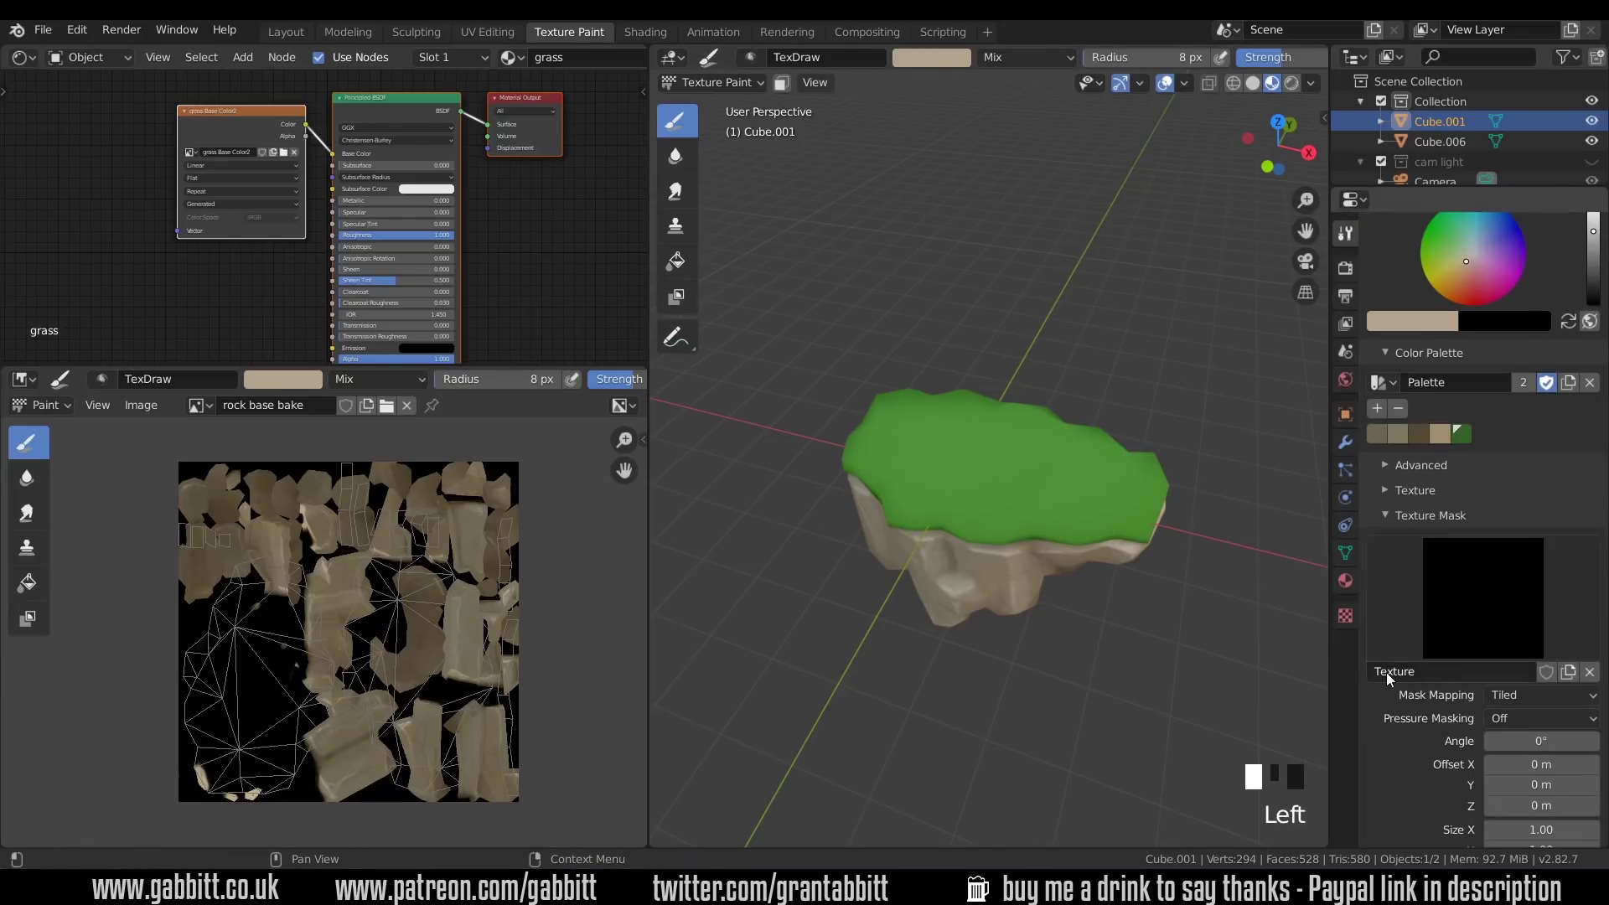
- Set the brush mask texture's type to Noise
{"action": "left_click", "coordinate": [1343, 622]}
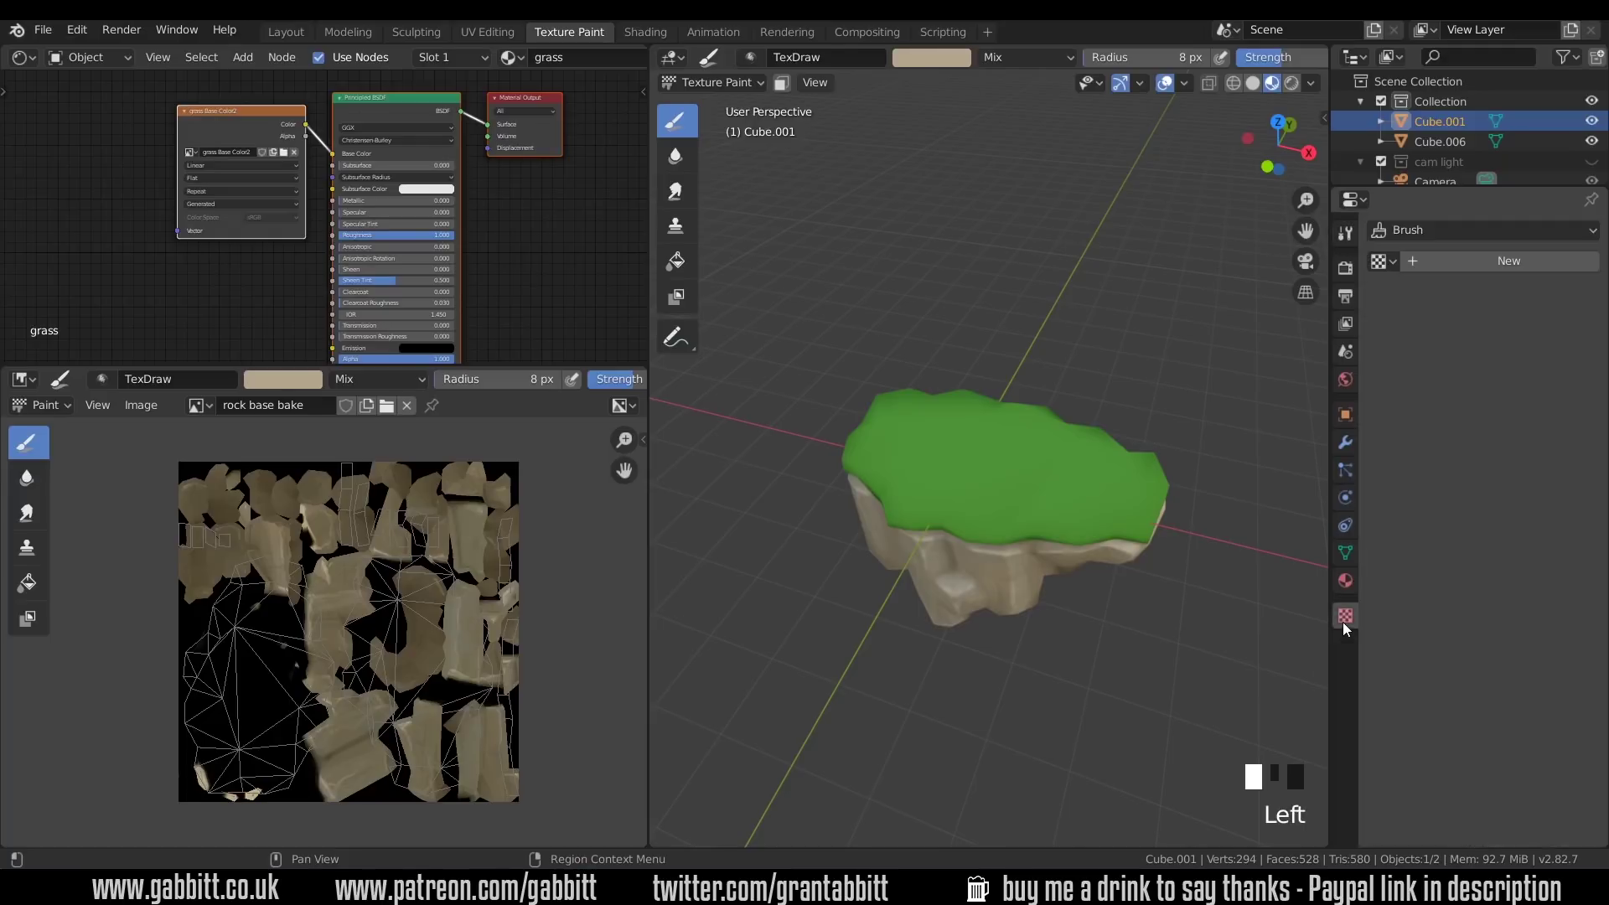
{"action": "left_click", "coordinate": [1435, 231]}
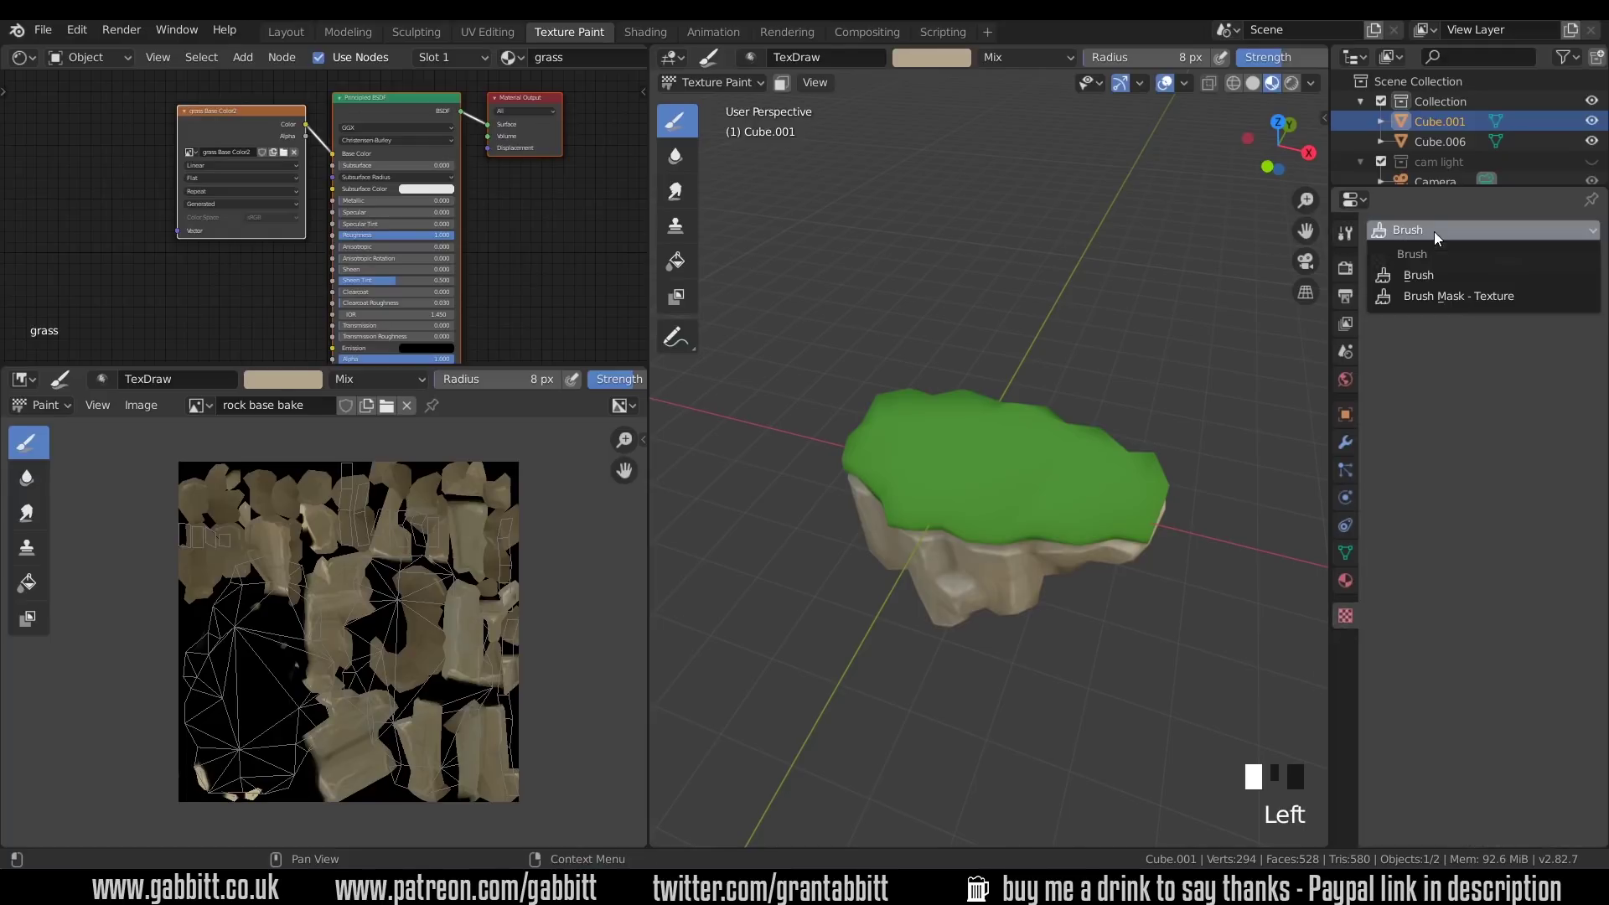
{"action": "left_click", "coordinate": [1506, 298]}
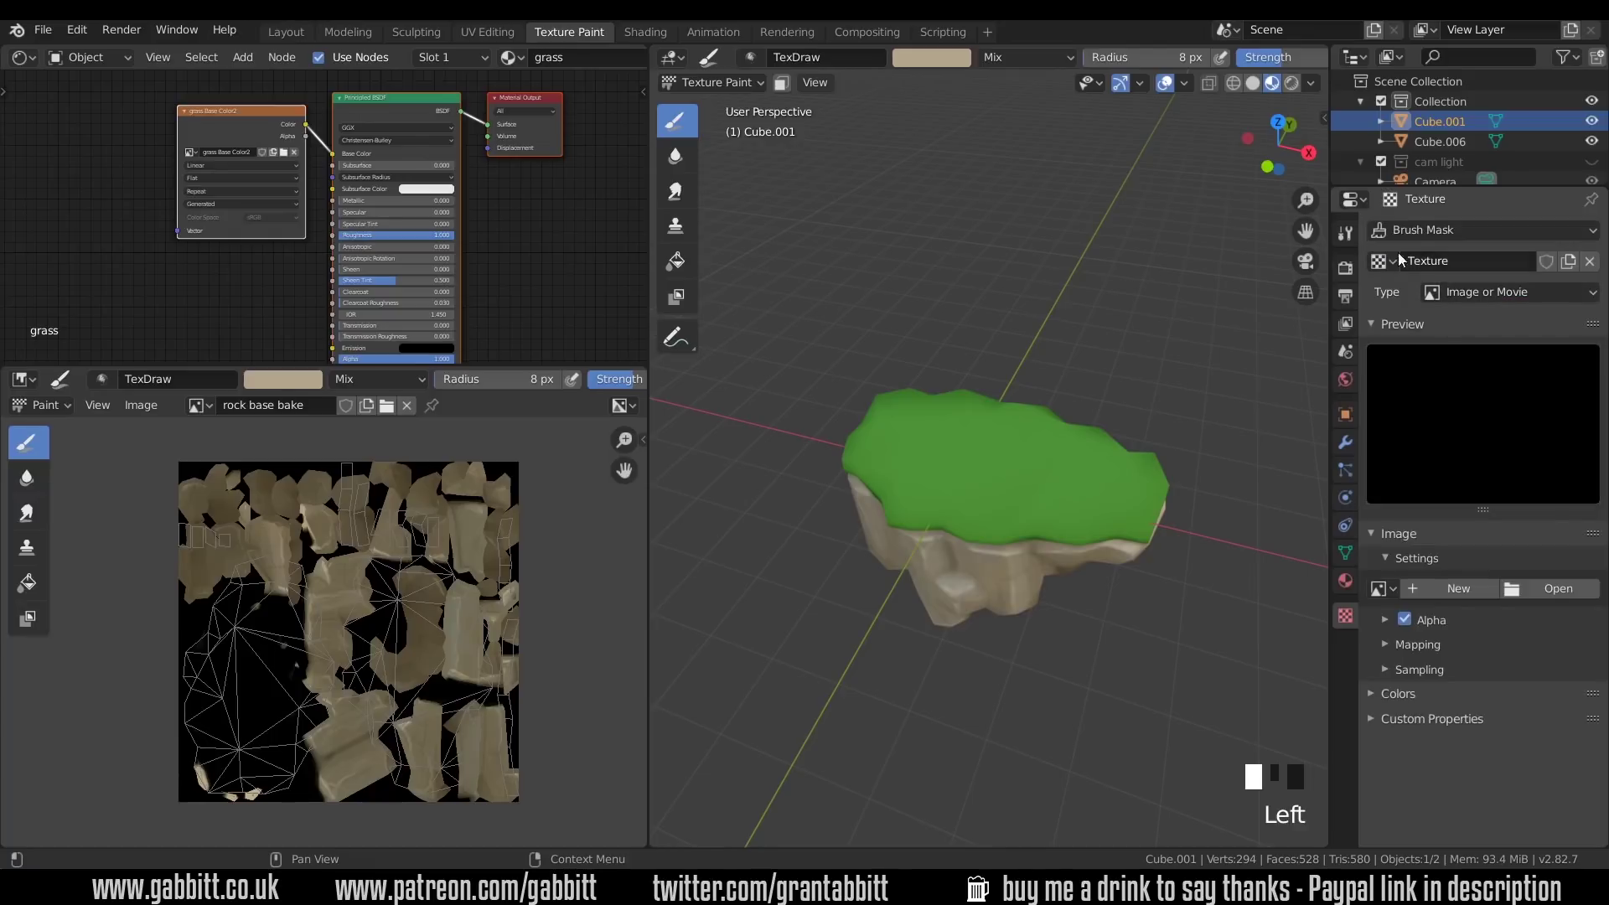
{"action": "left_click", "coordinate": [1345, 232]}
{"action": "scroll", "coordinate": [1496, 619], "scroll_direction": "down", "scroll_amount": 8}
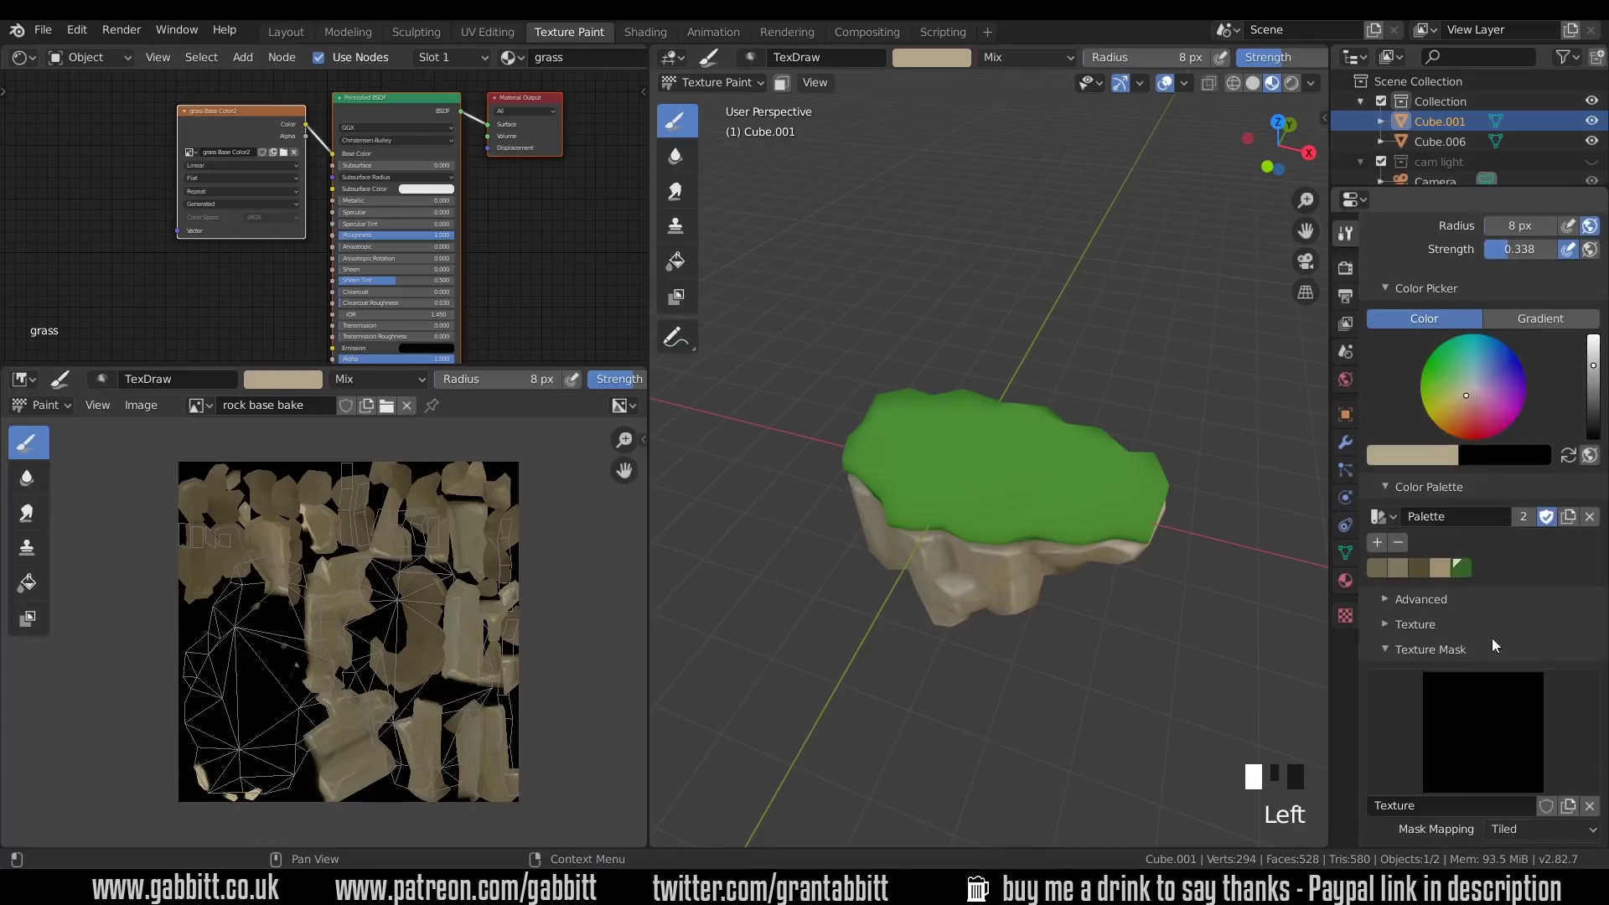
{"action": "left_click", "coordinate": [1345, 616]}
{"action": "left_click", "coordinate": [1522, 292]}
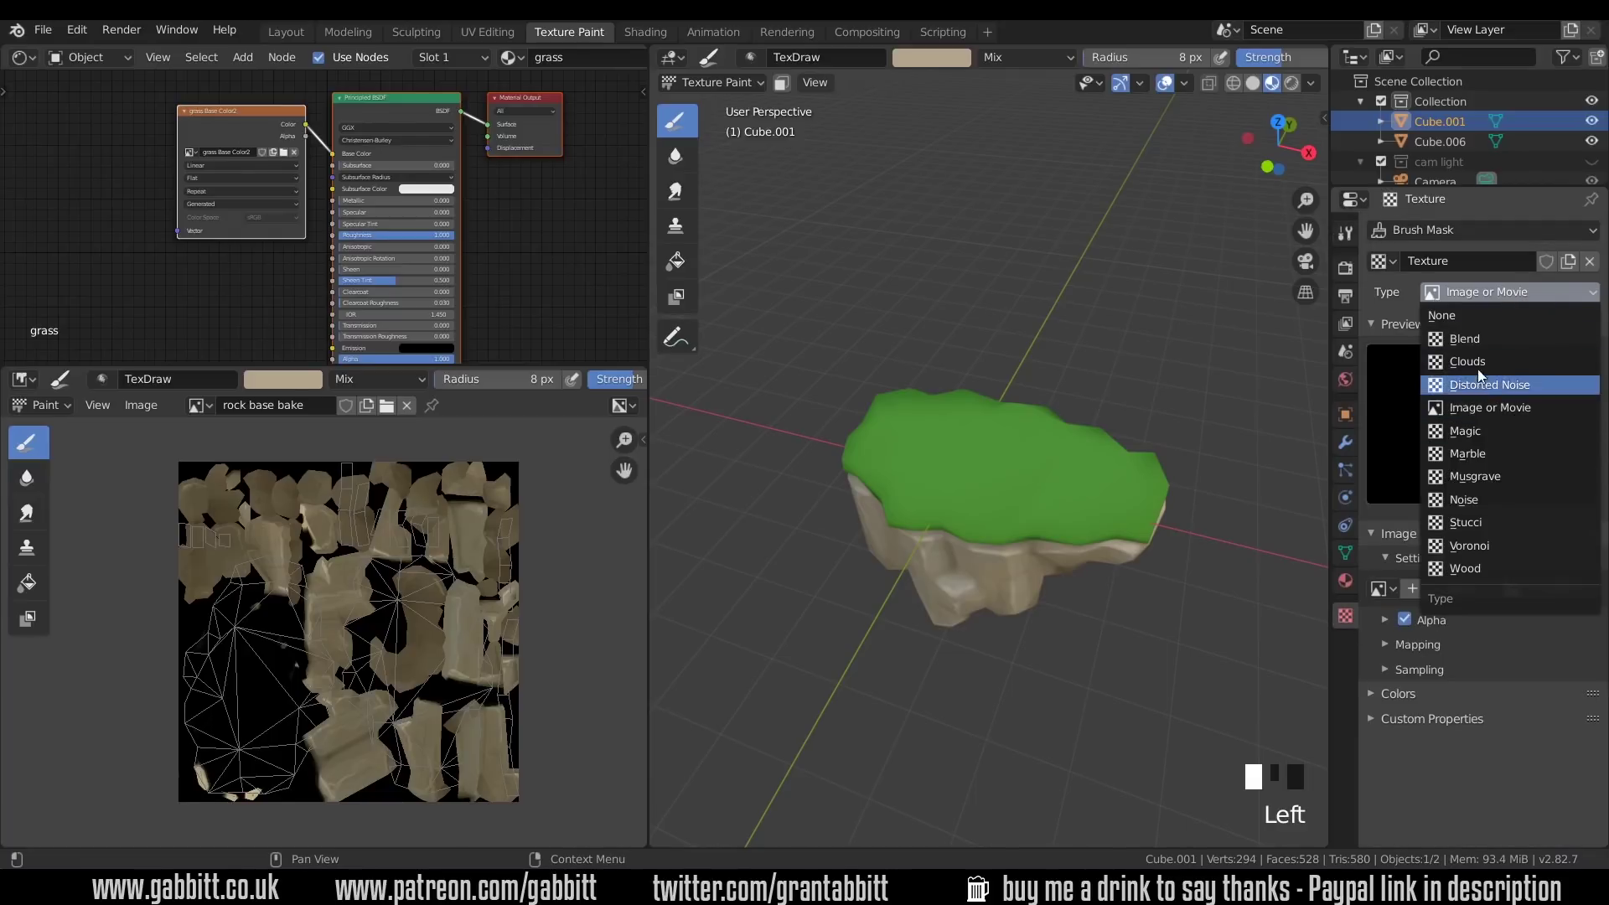
{"action": "left_click", "coordinate": [1488, 498]}
{"action": "scroll", "coordinate": [1187, 535], "scroll_direction": "up", "scroll_amount": 2}
- Set the brush radius to 99 px and choose a pale yellow-green paint colour
{"action": "key", "text": "f"}
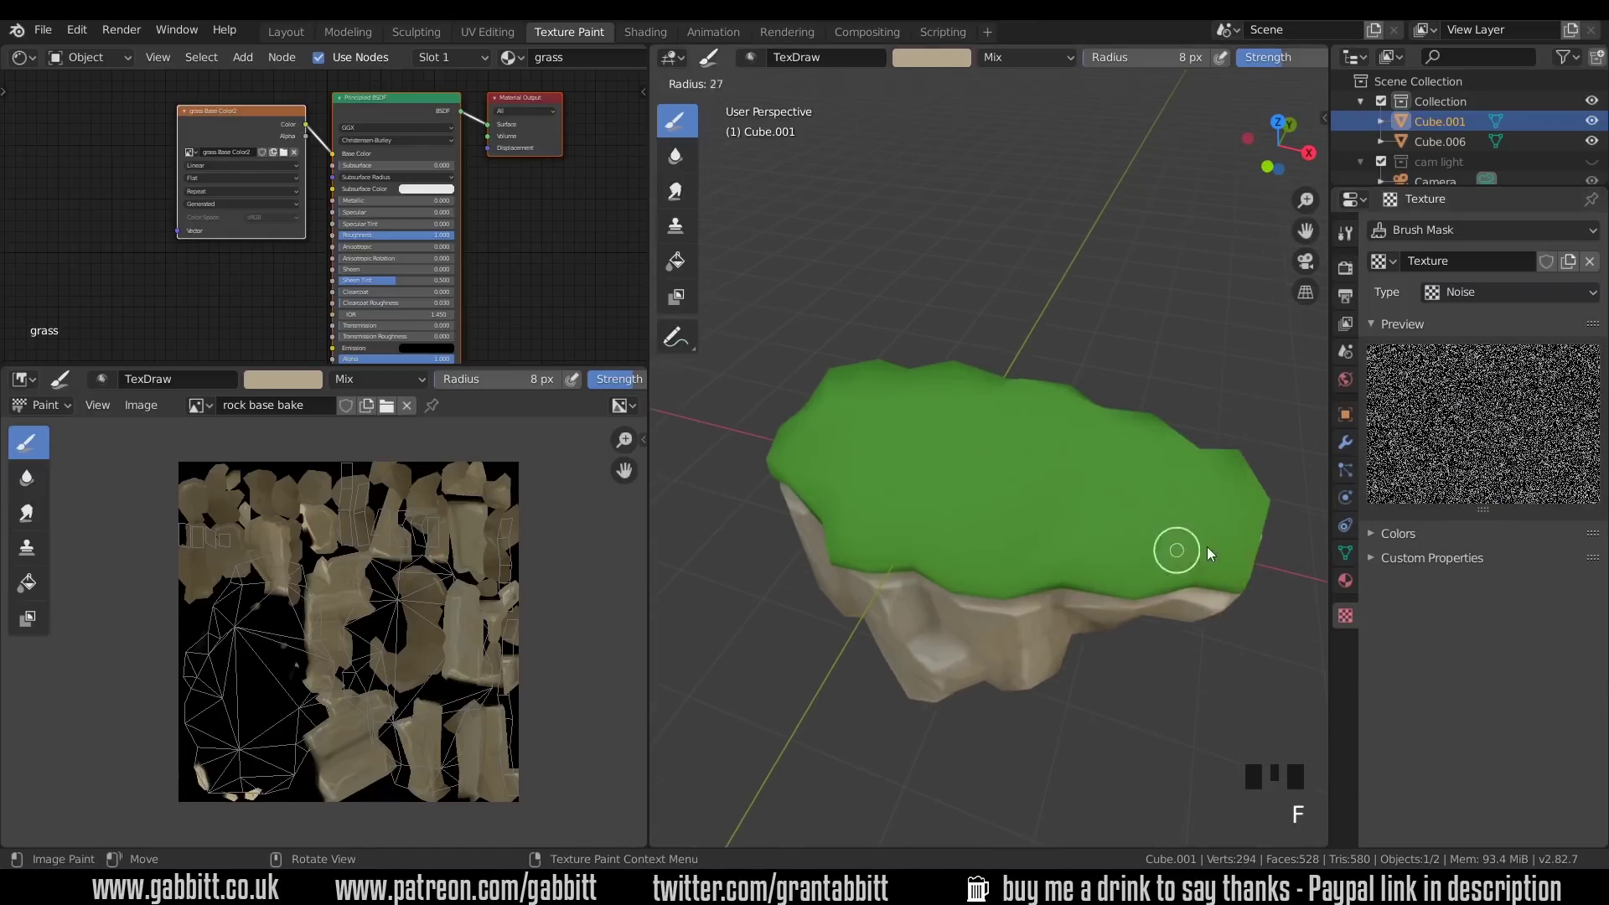
{"action": "left_click", "coordinate": [1253, 545]}
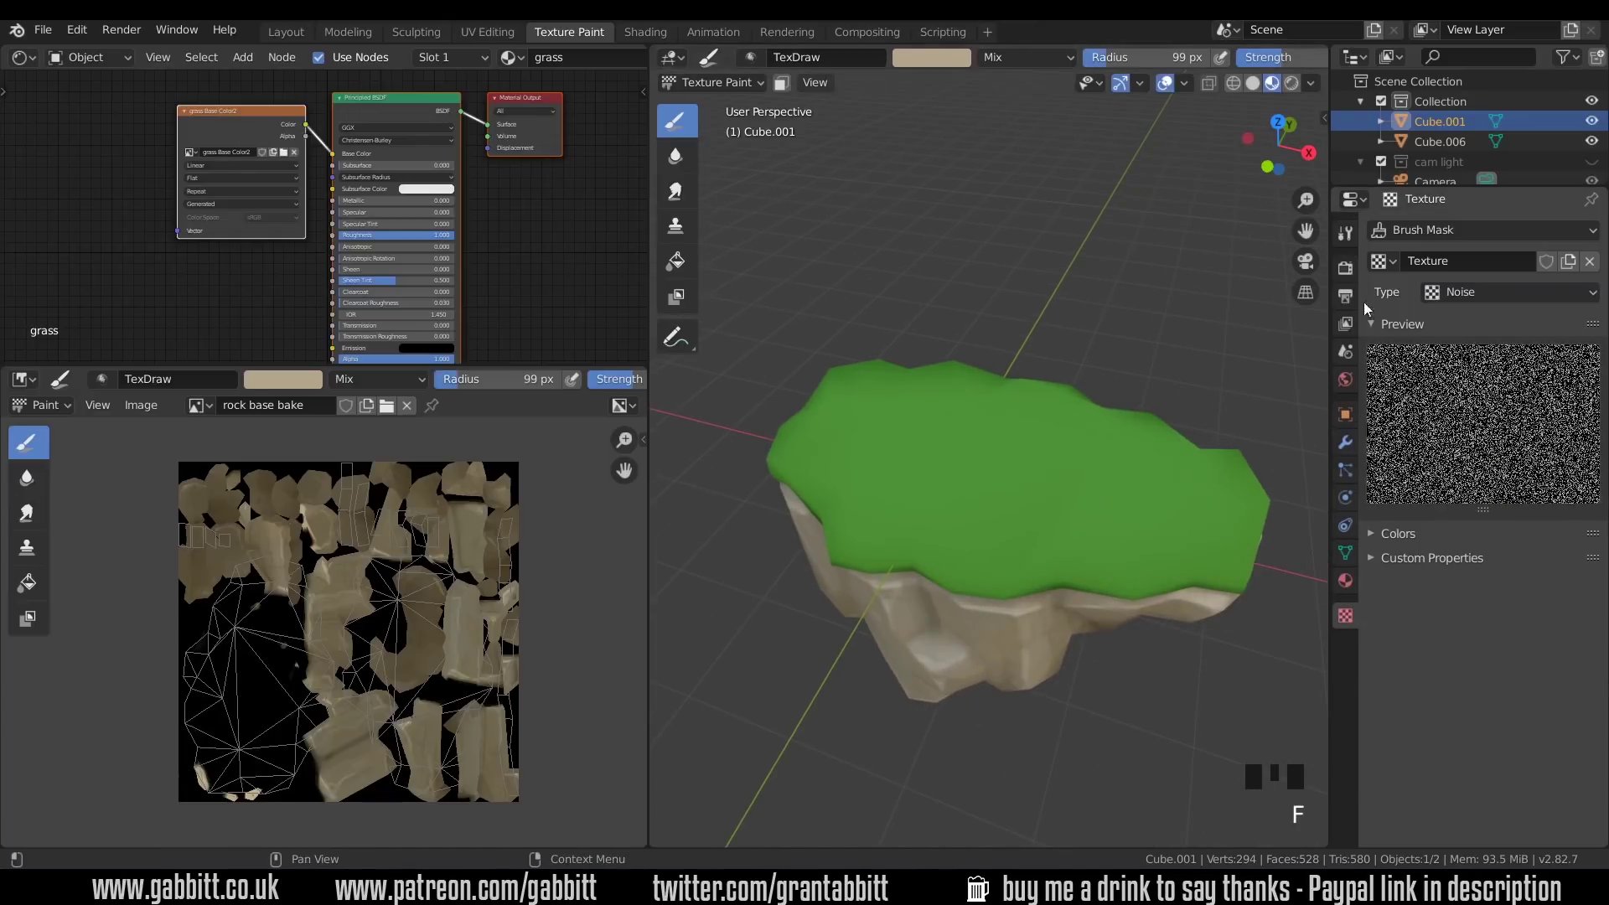
{"action": "left_click", "coordinate": [1346, 229]}
{"action": "scroll", "coordinate": [1466, 557], "scroll_direction": "down", "scroll_amount": 5}
{"action": "left_click_drag", "start_coordinate": [1458, 567], "coordinate": [1443, 566]}
- Turn on the Face Orientation overlay to check which way the grass faces point
{"action": "scroll", "coordinate": [1088, 732], "scroll_direction": "up", "scroll_amount": 4}
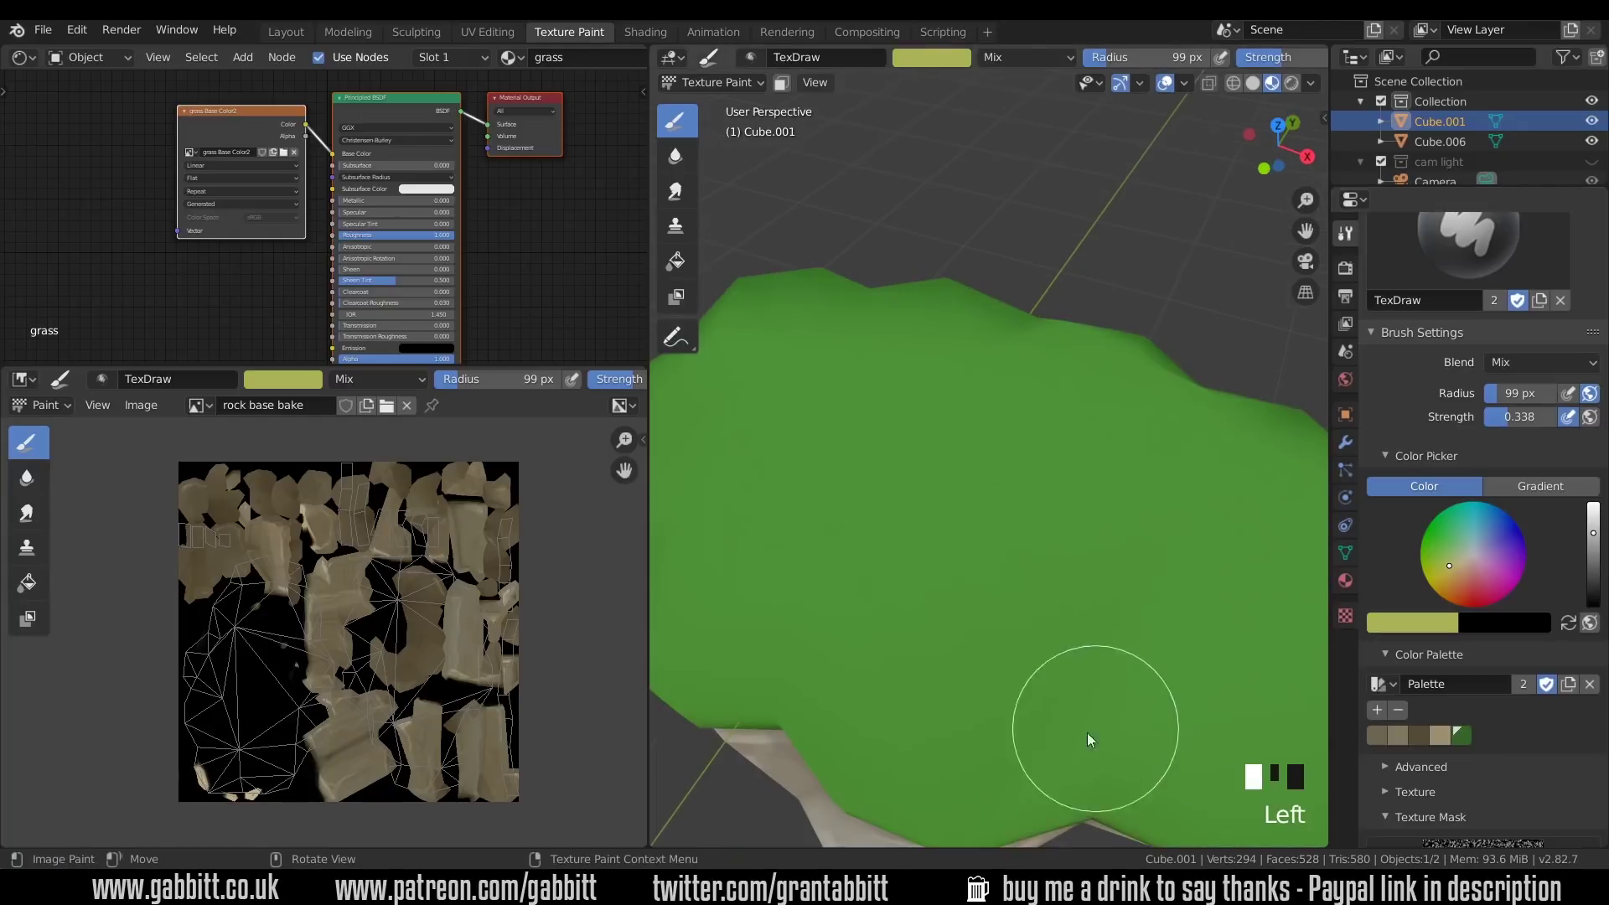
{"action": "scroll", "coordinate": [1198, 566], "scroll_direction": "down", "scroll_amount": 1}
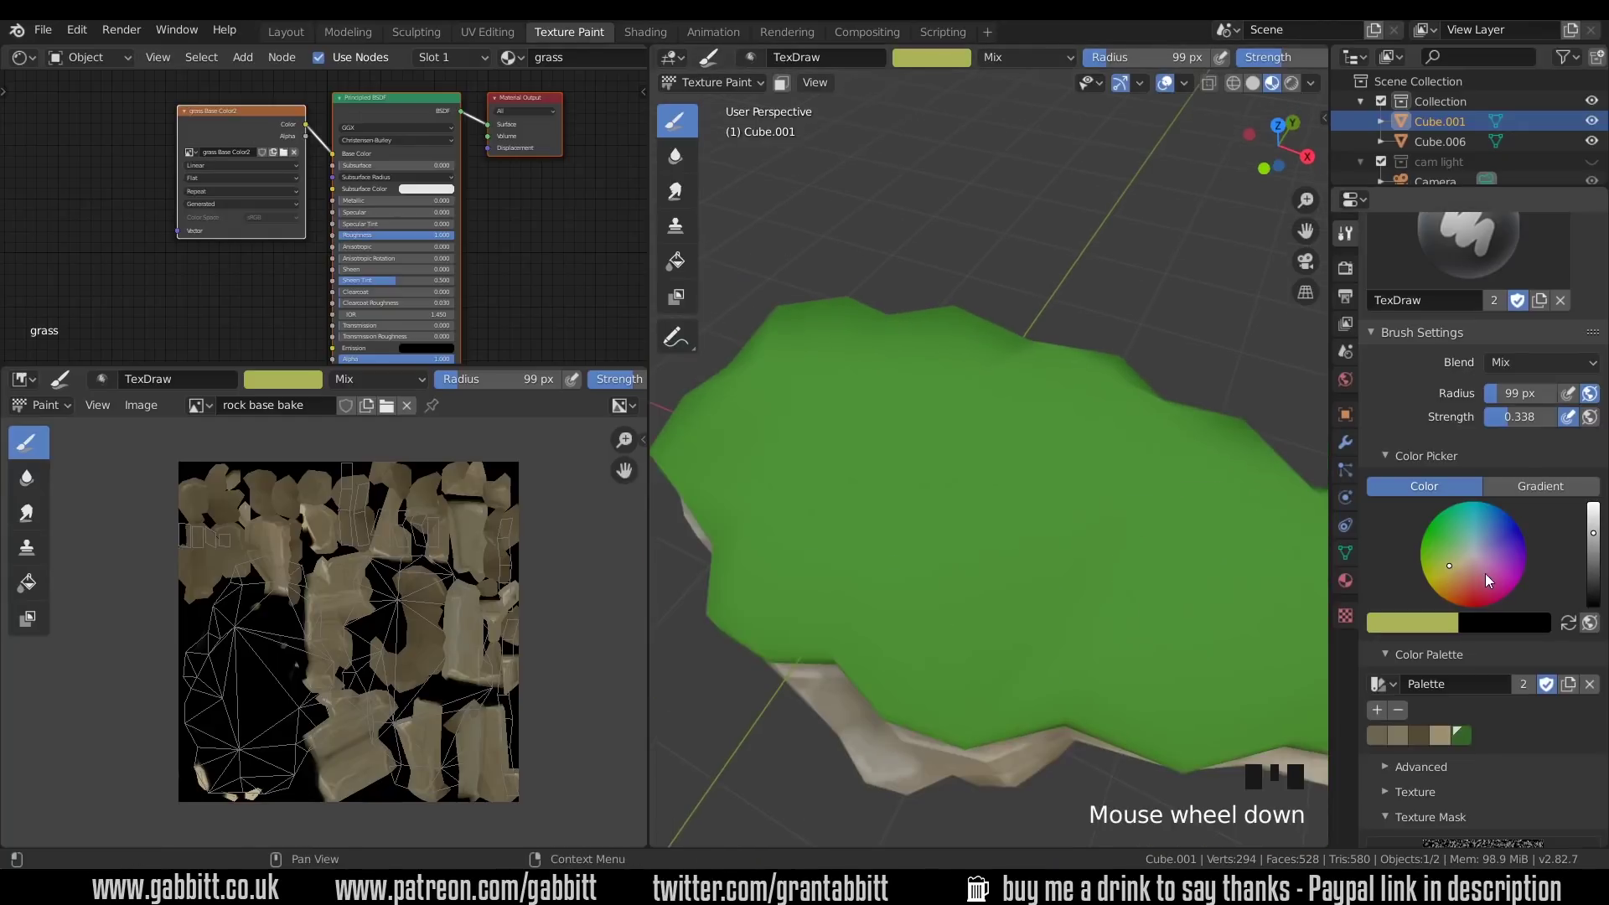
{"action": "scroll", "coordinate": [1487, 603], "scroll_direction": "down", "scroll_amount": 5}
{"action": "middle_click_drag", "start_coordinate": [964, 670], "coordinate": [949, 550]}
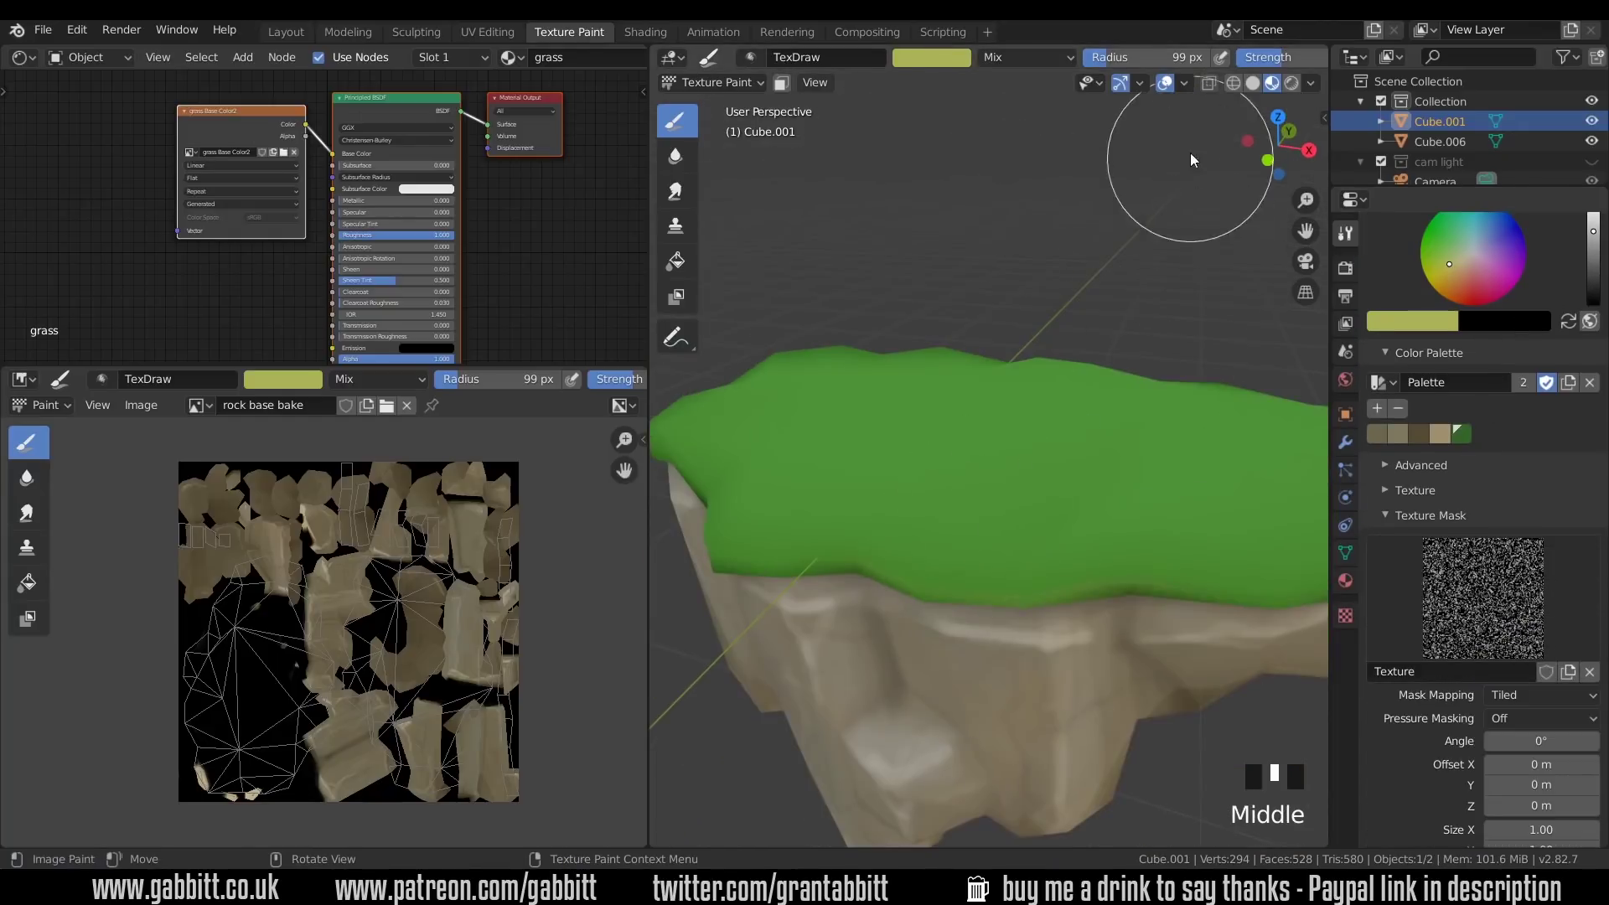
{"action": "left_click", "coordinate": [1184, 83]}
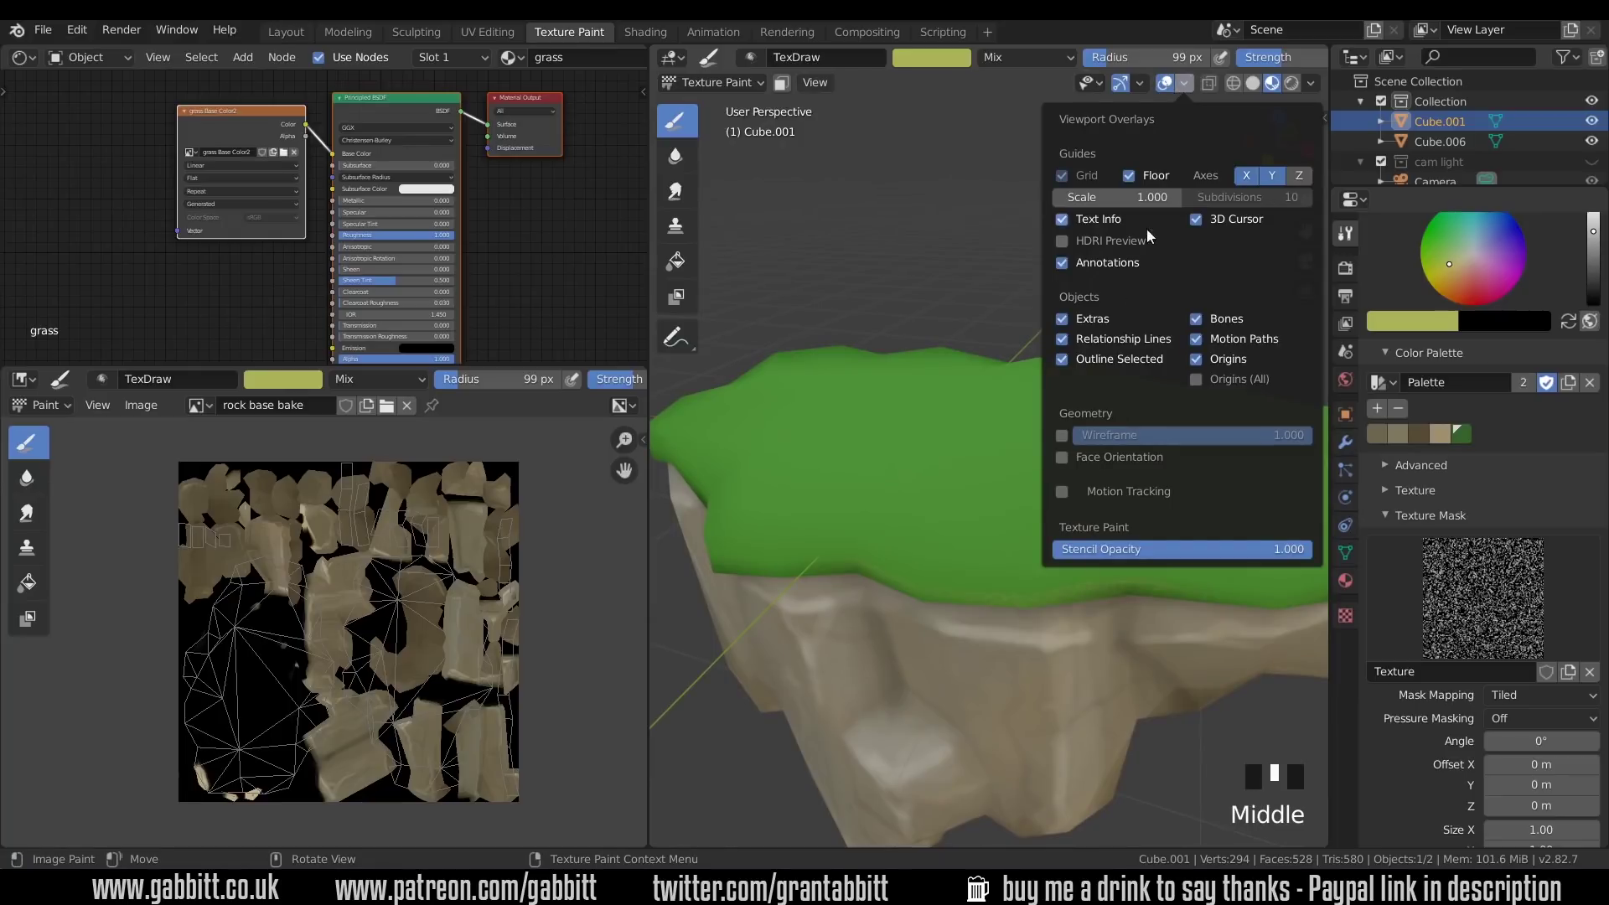
{"action": "left_click", "coordinate": [1062, 457]}
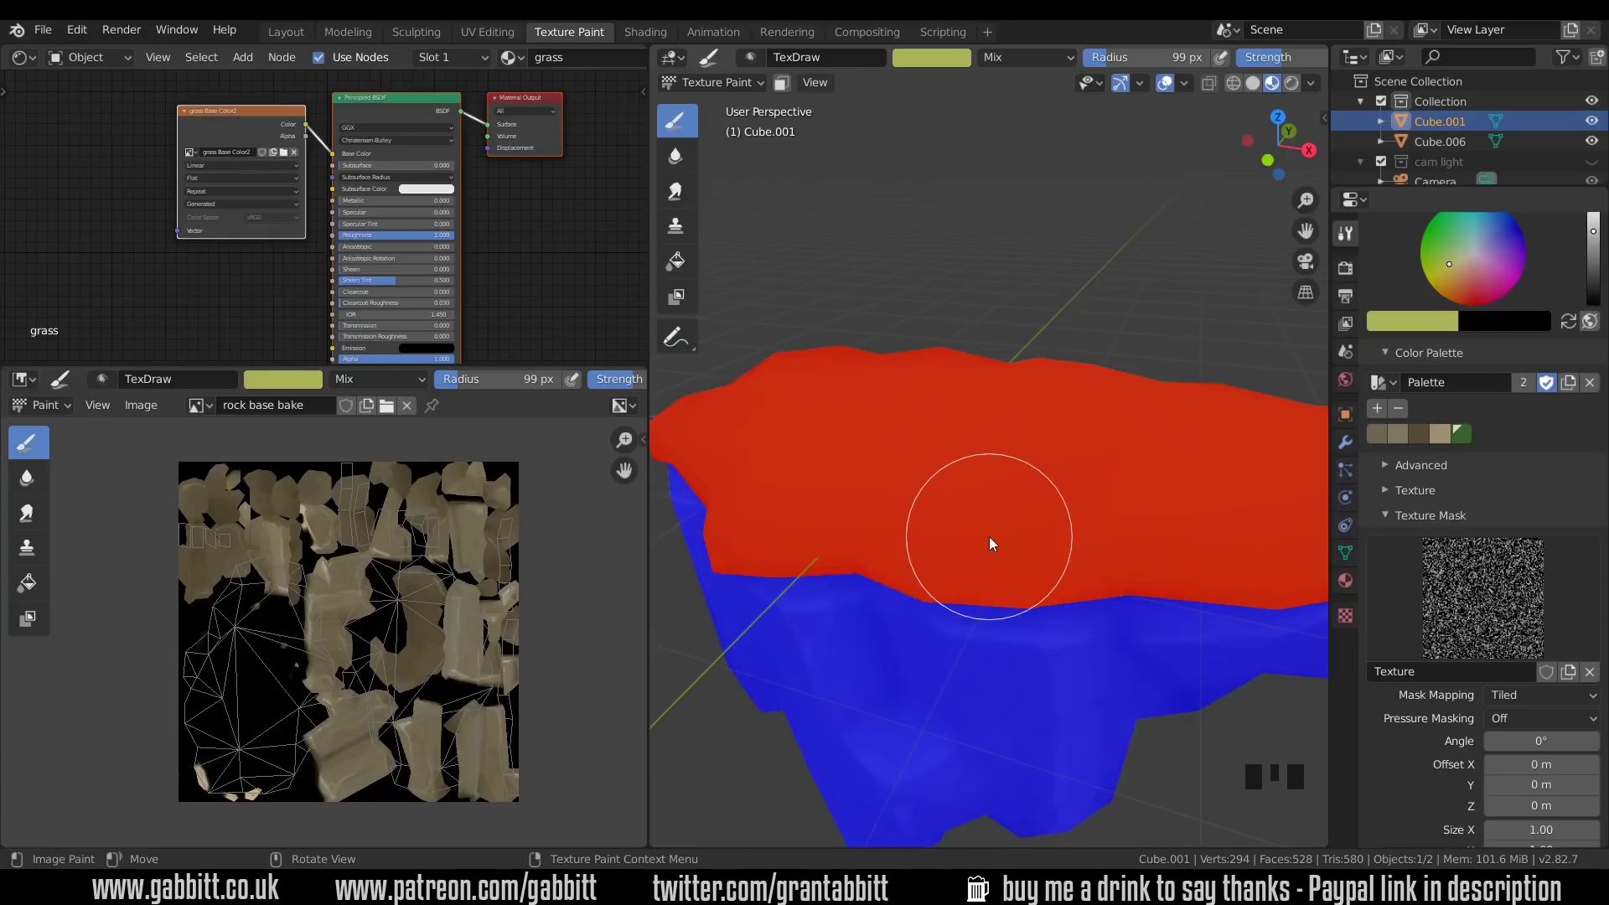
- Enter Edit Mode and recalculate the normals of all grass faces outward, with the Inside option off
{"action": "left_click", "coordinate": [750, 87]}
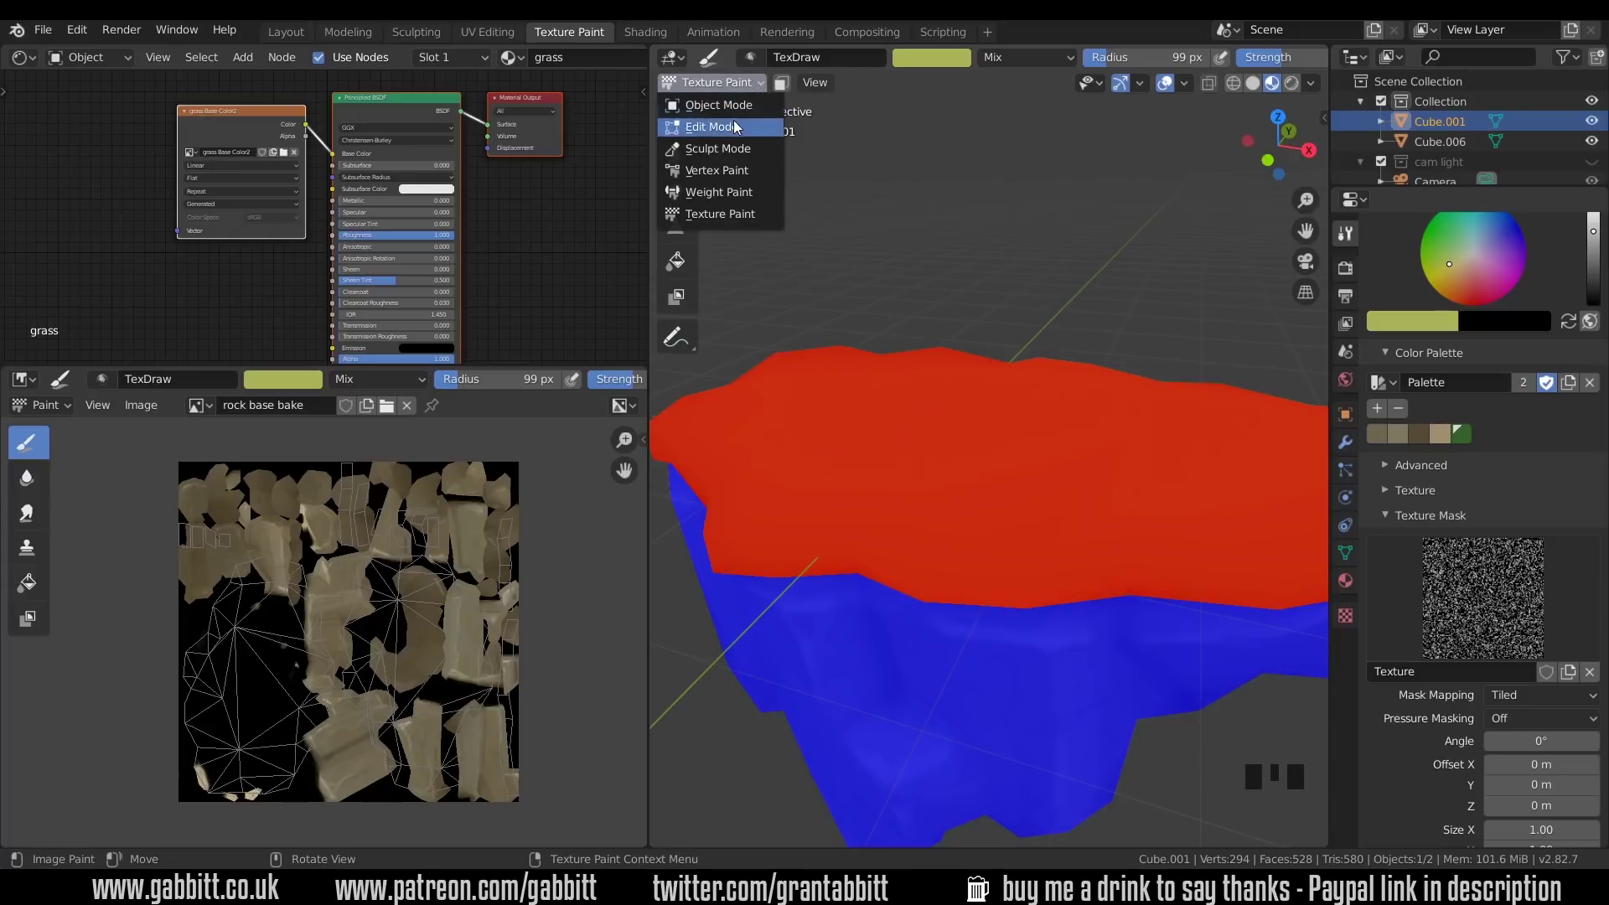
{"action": "left_click", "coordinate": [731, 126]}
{"action": "middle_click_drag", "start_coordinate": [909, 456], "coordinate": [1157, 433]}
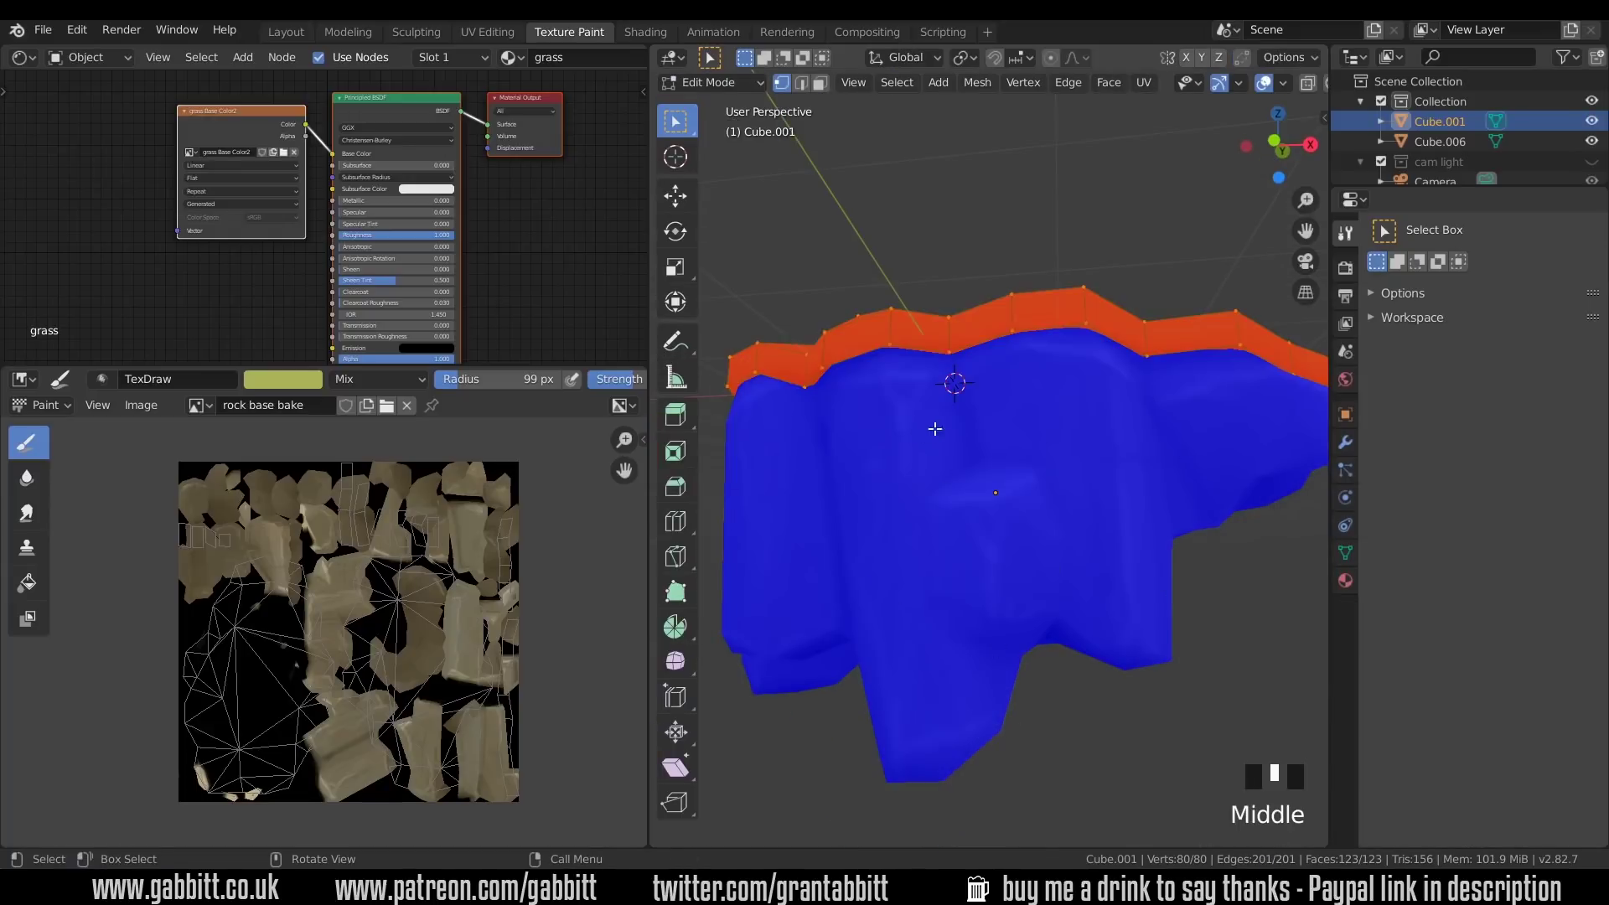
{"action": "middle_click_drag", "start_coordinate": [935, 429], "coordinate": [935, 518]}
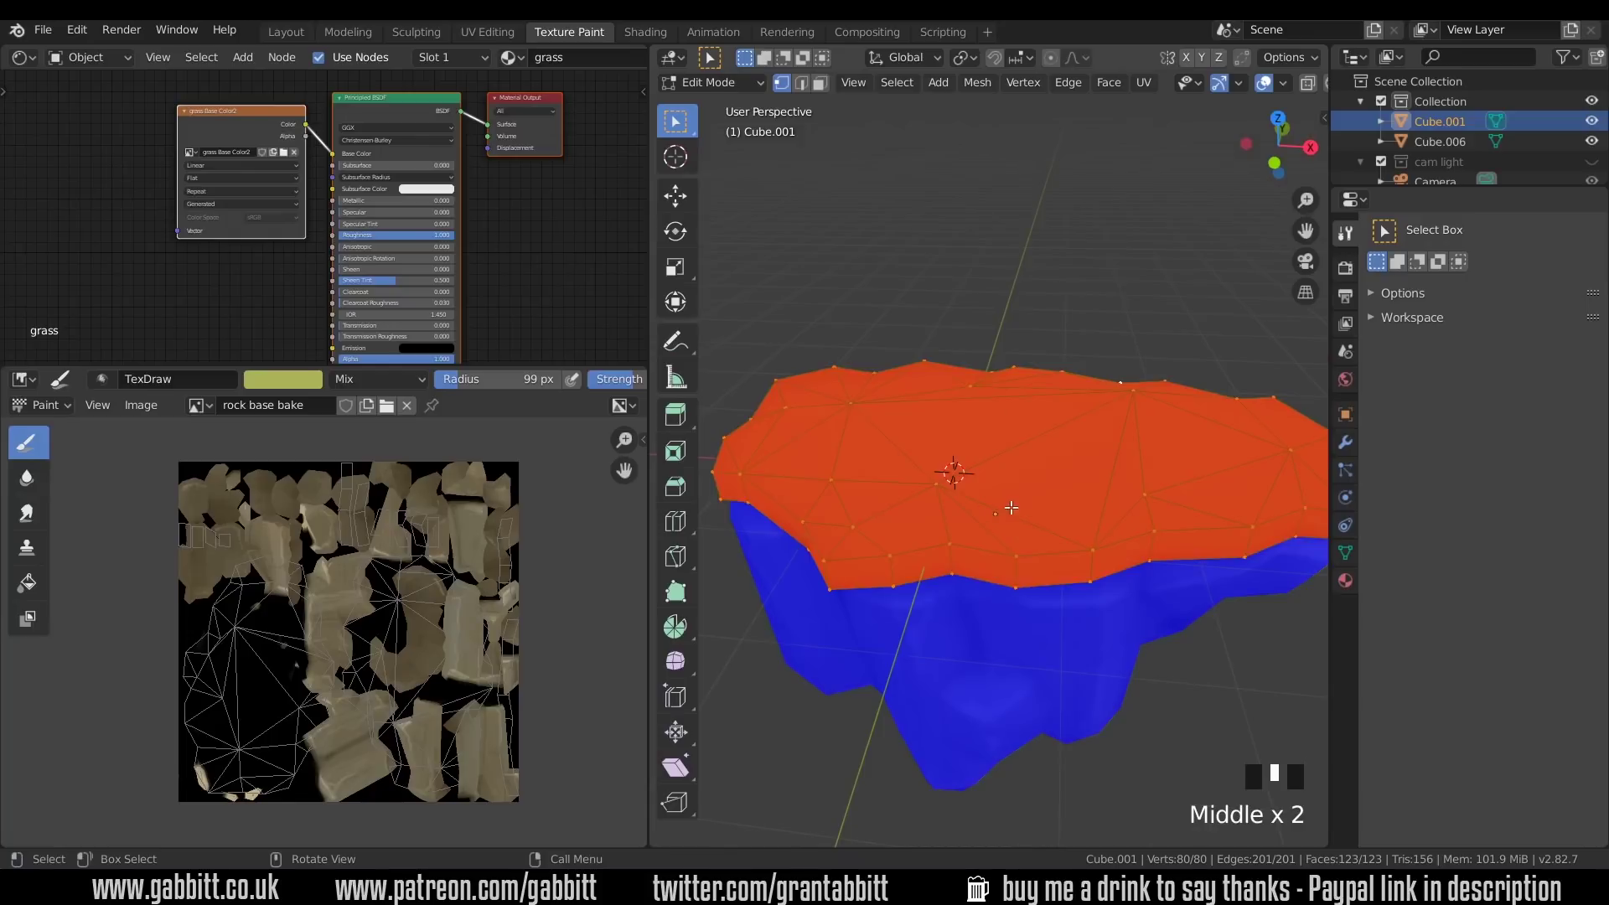
{"action": "key", "text": "a"}
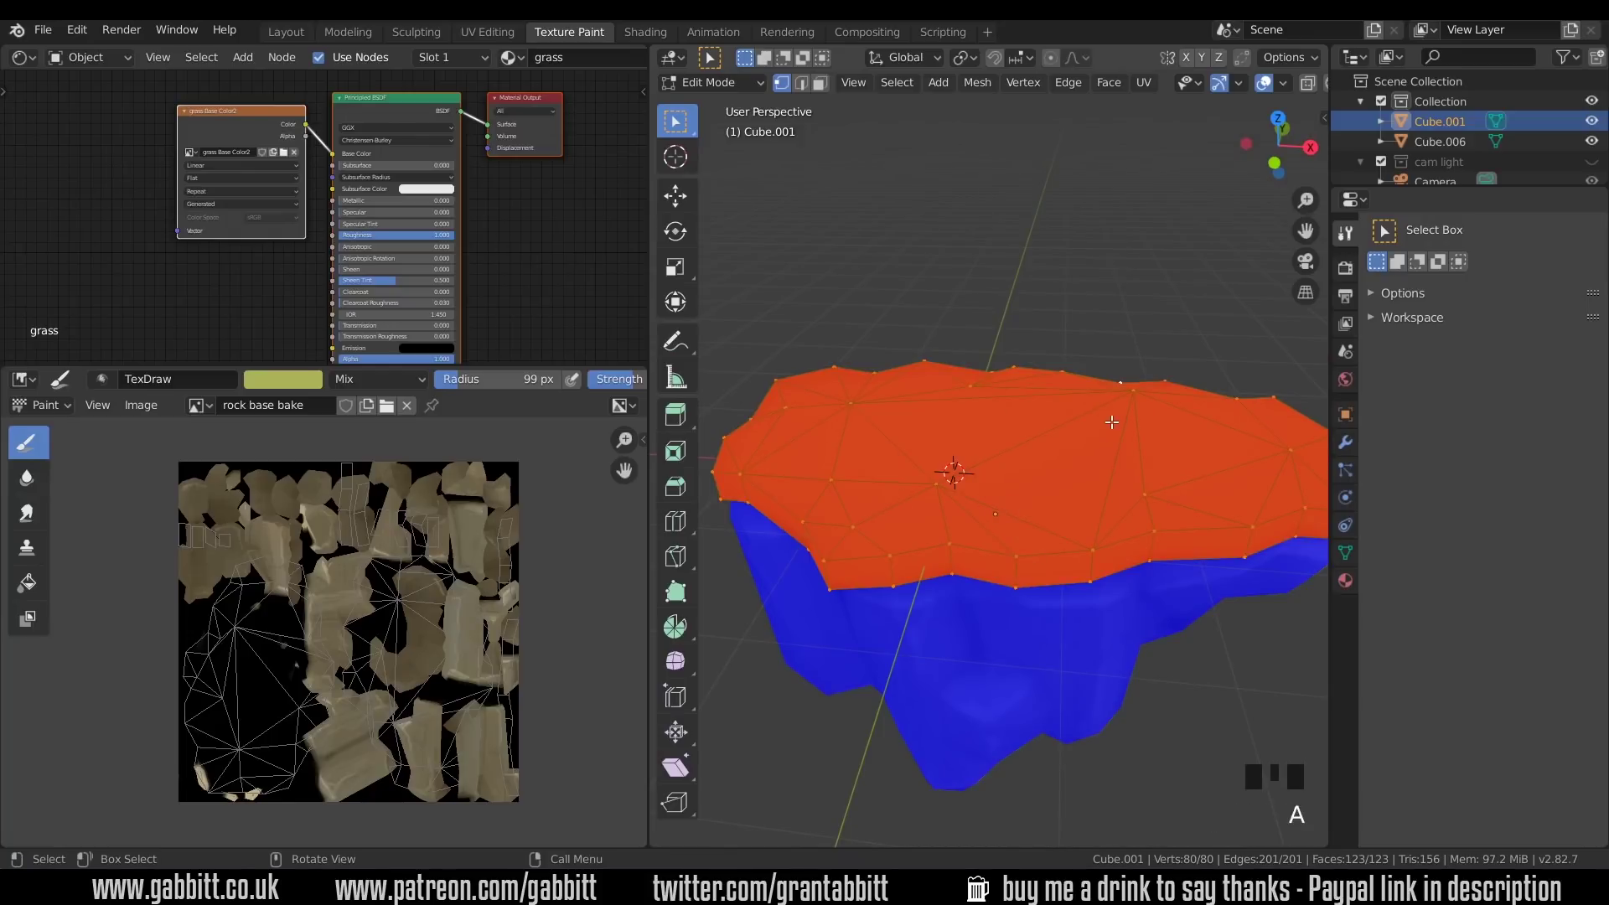
{"action": "key", "text": "shift+n"}
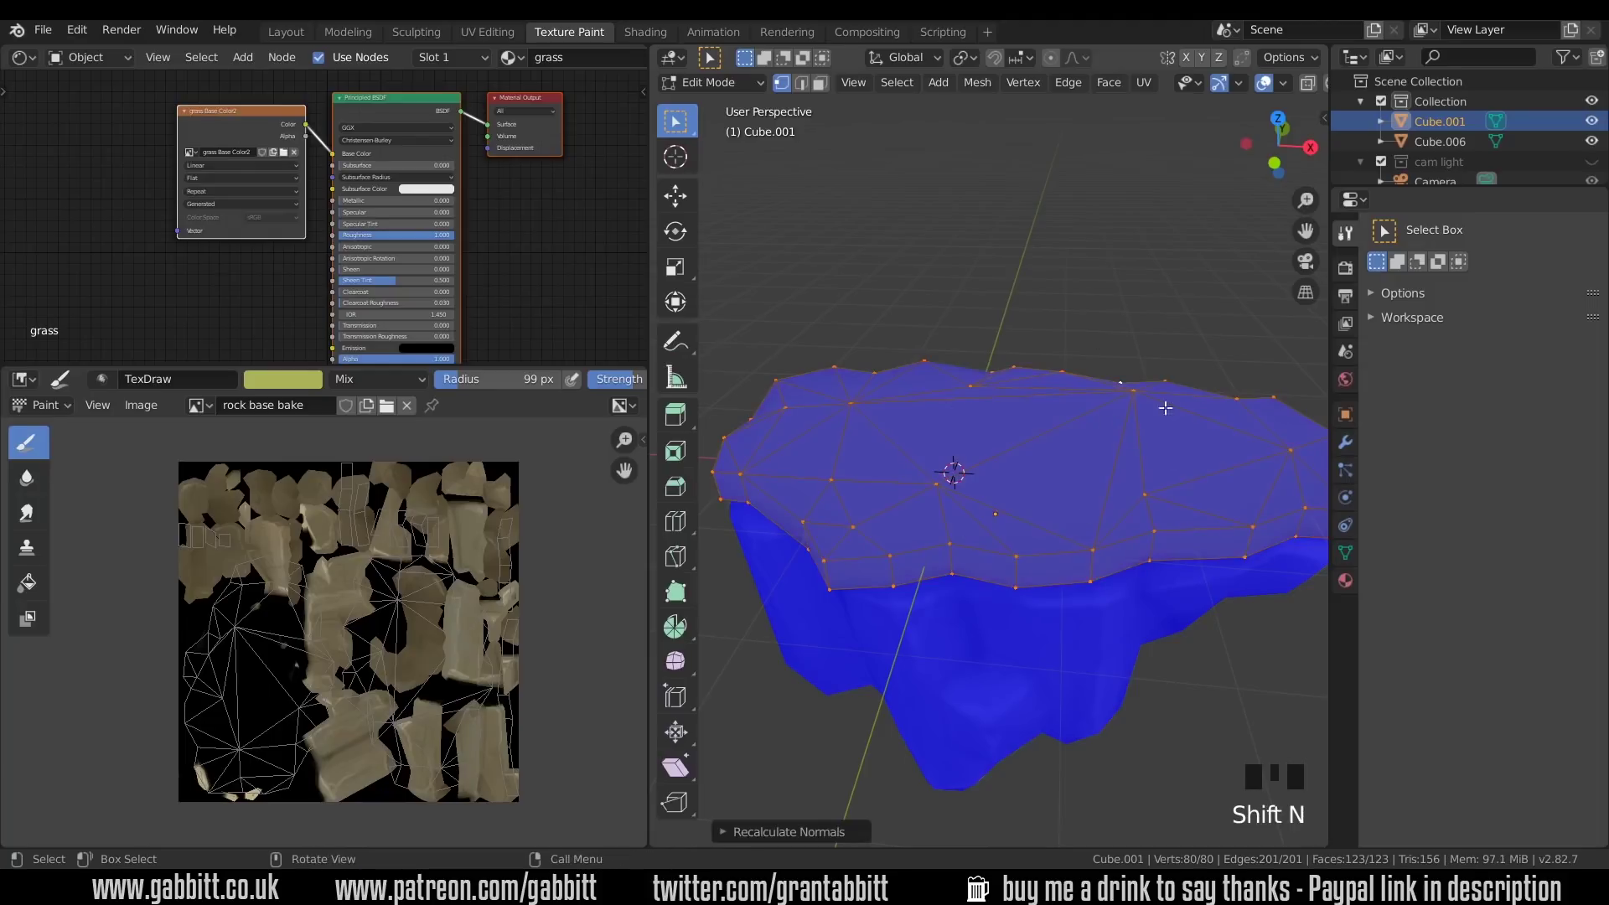
{"action": "left_click", "coordinate": [727, 834]}
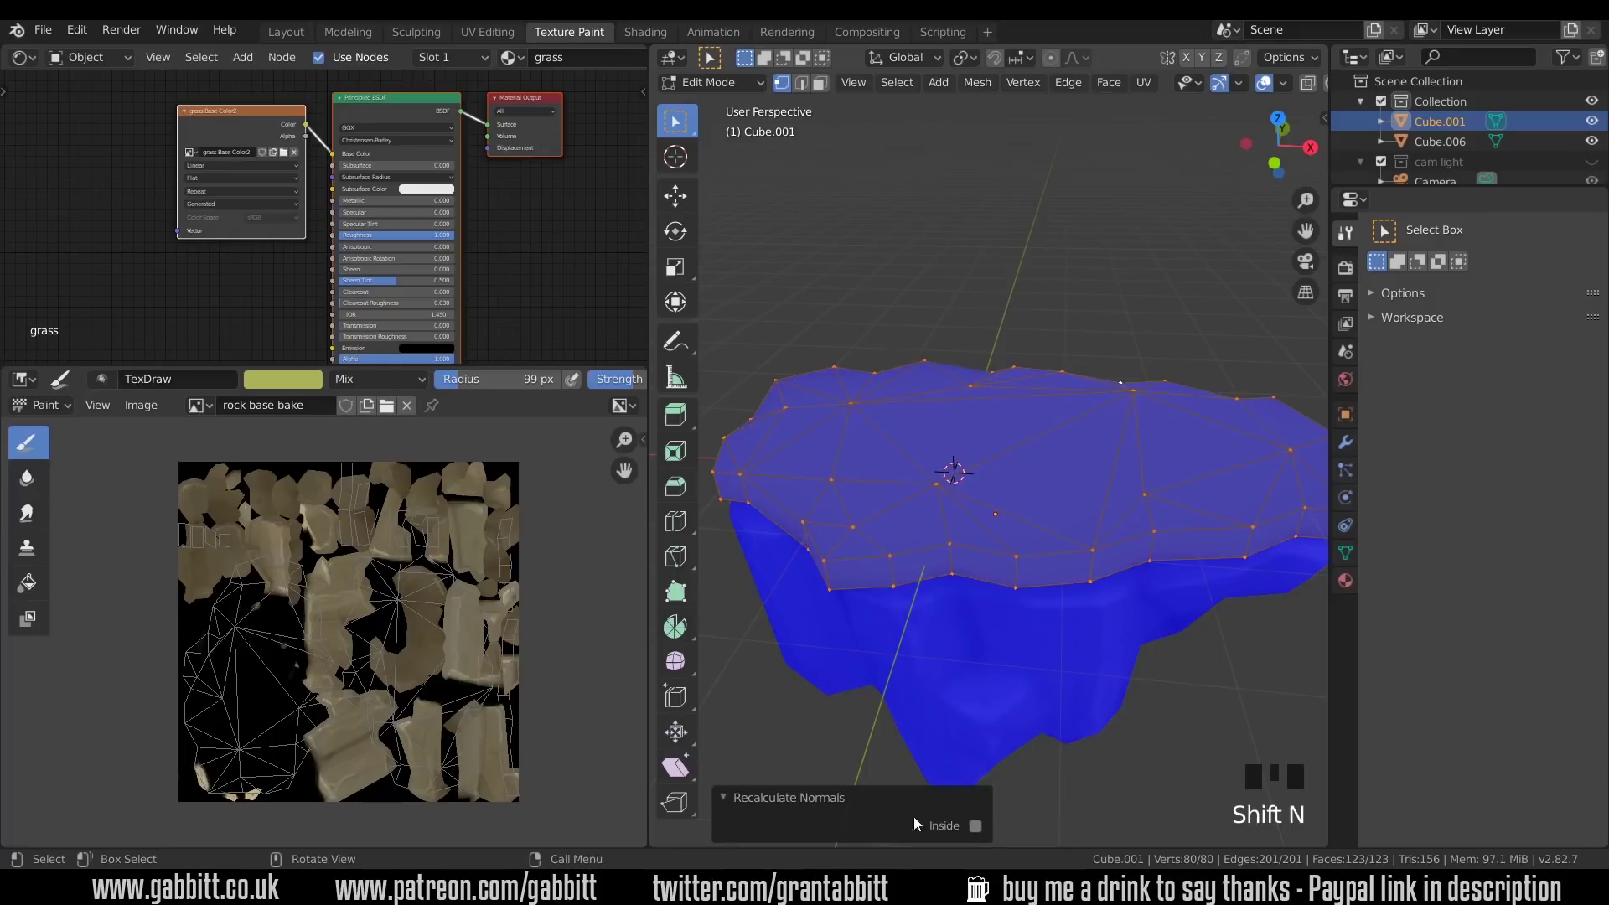
{"action": "left_click", "coordinate": [976, 826]}
{"action": "left_click", "coordinate": [975, 826]}
{"action": "left_click", "coordinate": [976, 826]}
{"action": "left_click", "coordinate": [976, 826]}
{"action": "left_click", "coordinate": [975, 827]}
- Return to Object Mode and turn off the Face Orientation overlay
{"action": "left_click", "coordinate": [1281, 84]}
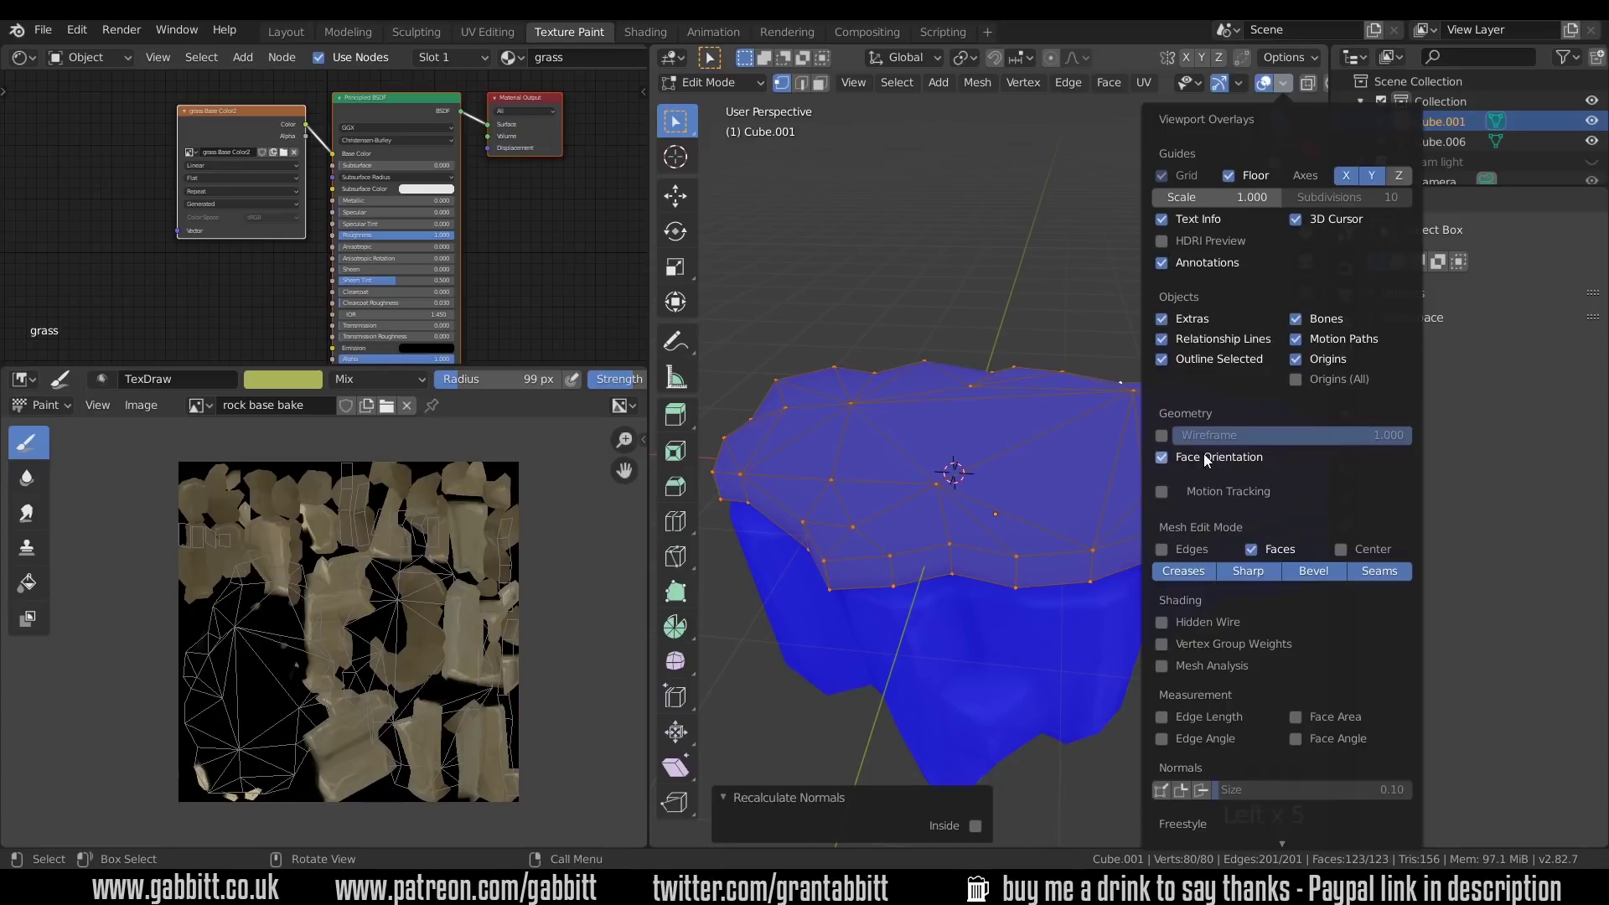
{"action": "key", "text": "Tab"}
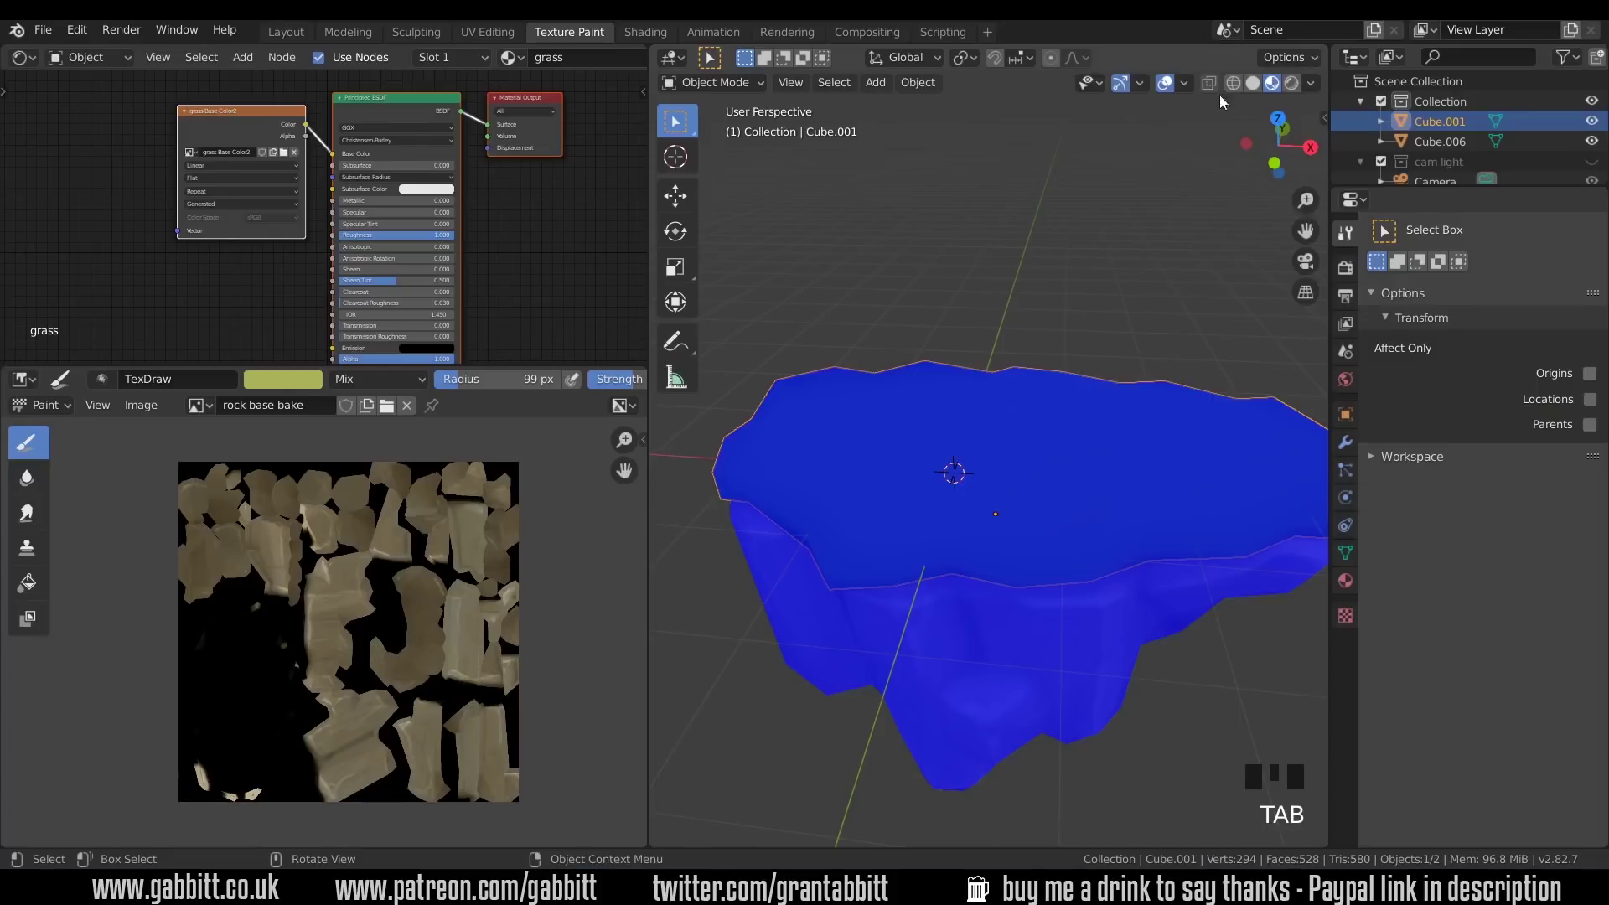
{"action": "left_click", "coordinate": [1184, 84]}
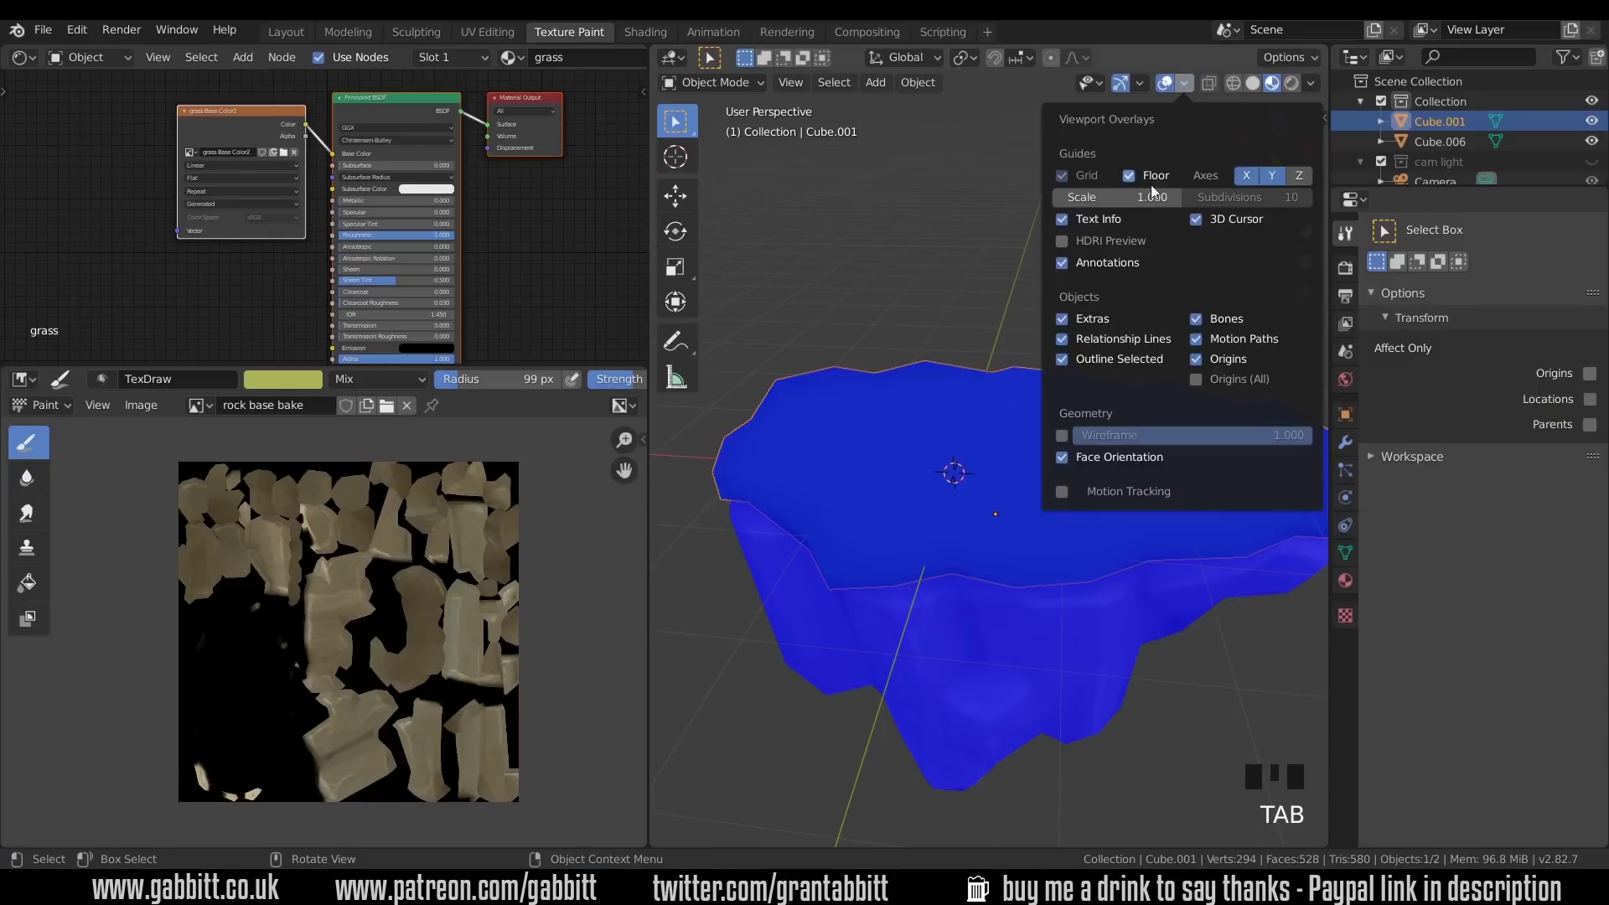
{"action": "left_click", "coordinate": [1063, 458]}
{"action": "middle_click_drag", "start_coordinate": [1051, 566], "coordinate": [1108, 474]}
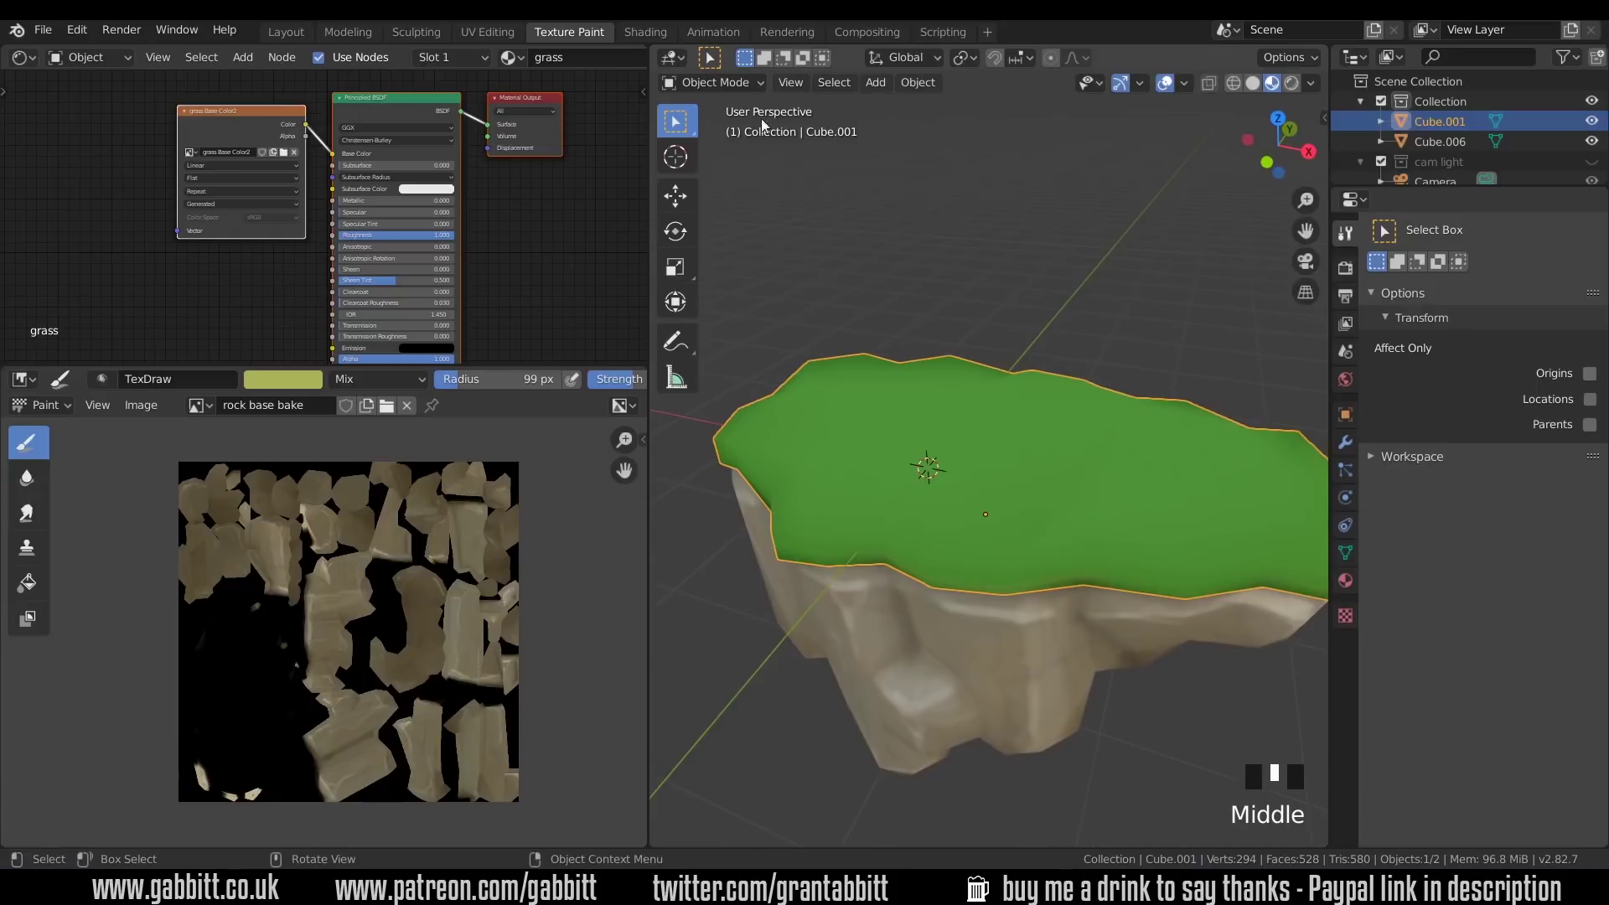
- In Texture Paint mode, brush pale yellow-green around the grass cap's edges and top at strength 0.338
{"action": "left_click", "coordinate": [738, 82]}
{"action": "left_click", "coordinate": [742, 212]}
{"action": "middle_click_drag", "start_coordinate": [961, 461], "coordinate": [985, 549]}
{"action": "mouse_move", "coordinate": [987, 549]}
{"action": "left_mouse_down"}
{"action": "mouse_move", "coordinate": [1002, 646]}
{"action": "mouse_move", "coordinate": [866, 662]}
{"action": "mouse_move", "coordinate": [942, 650]}
{"action": "left_mouse_up"}
{"action": "mouse_move", "coordinate": [941, 650]}
{"action": "middle_mouse_down"}
{"action": "mouse_move", "coordinate": [1089, 634]}
{"action": "mouse_move", "coordinate": [1133, 602]}
{"action": "middle_mouse_up"}
{"action": "scroll", "coordinate": [993, 635], "scroll_direction": "up", "scroll_amount": 2}
{"action": "mouse_move", "coordinate": [1134, 602]}
{"action": "left_mouse_down"}
{"action": "mouse_move", "coordinate": [1144, 582]}
{"action": "mouse_move", "coordinate": [1023, 641]}
{"action": "mouse_move", "coordinate": [860, 600]}
{"action": "left_mouse_up"}
{"action": "middle_click_drag", "start_coordinate": [860, 600], "coordinate": [977, 611]}
{"action": "left_click_drag", "start_coordinate": [977, 611], "coordinate": [908, 694]}
{"action": "middle_click_drag", "start_coordinate": [908, 694], "coordinate": [1086, 642]}
{"action": "left_click_drag", "start_coordinate": [1086, 642], "coordinate": [966, 626]}
{"action": "middle_click_drag", "start_coordinate": [966, 626], "coordinate": [1004, 638]}
{"action": "left_click_drag", "start_coordinate": [1004, 638], "coordinate": [1010, 639]}
{"action": "mouse_move", "coordinate": [1010, 638]}
{"action": "middle_mouse_down"}
{"action": "mouse_move", "coordinate": [1049, 651]}
{"action": "mouse_move", "coordinate": [1049, 620]}
{"action": "middle_mouse_up"}
{"action": "left_click_drag", "start_coordinate": [1049, 620], "coordinate": [1060, 576]}
{"action": "mouse_move", "coordinate": [1060, 577]}
{"action": "middle_mouse_down"}
{"action": "mouse_move", "coordinate": [1103, 582]}
{"action": "mouse_move", "coordinate": [1089, 553]}
{"action": "middle_mouse_up"}
{"action": "mouse_move", "coordinate": [1090, 553]}
{"action": "left_mouse_down"}
{"action": "mouse_move", "coordinate": [1064, 489]}
{"action": "mouse_move", "coordinate": [1040, 487]}
{"action": "left_mouse_up"}
{"action": "left_click_drag", "start_coordinate": [1039, 488], "coordinate": [982, 494]}
{"action": "middle_click_drag", "start_coordinate": [983, 495], "coordinate": [964, 486]}
{"action": "left_click_drag", "start_coordinate": [964, 486], "coordinate": [950, 481]}
{"action": "mouse_move", "coordinate": [950, 481]}
{"action": "middle_mouse_down"}
{"action": "mouse_move", "coordinate": [1024, 506]}
{"action": "mouse_move", "coordinate": [1052, 486]}
{"action": "middle_mouse_up"}
{"action": "left_click_drag", "start_coordinate": [1052, 486], "coordinate": [783, 536]}
{"action": "mouse_move", "coordinate": [786, 545]}
{"action": "middle_mouse_down"}
{"action": "mouse_move", "coordinate": [905, 532]}
{"action": "mouse_move", "coordinate": [1058, 562]}
{"action": "middle_mouse_up"}
{"action": "left_click_drag", "start_coordinate": [1058, 561], "coordinate": [1039, 561]}
{"action": "mouse_move", "coordinate": [1039, 561]}
{"action": "middle_mouse_down"}
{"action": "mouse_move", "coordinate": [1016, 564]}
{"action": "mouse_move", "coordinate": [1089, 579]}
{"action": "middle_mouse_up"}
{"action": "mouse_move", "coordinate": [1090, 578]}
{"action": "left_mouse_down"}
{"action": "mouse_move", "coordinate": [1112, 584]}
{"action": "mouse_move", "coordinate": [977, 487]}
{"action": "left_mouse_up"}
{"action": "middle_click_drag", "start_coordinate": [977, 487], "coordinate": [1074, 476]}
{"action": "left_click_drag", "start_coordinate": [1075, 476], "coordinate": [877, 429]}
{"action": "mouse_move", "coordinate": [876, 429]}
{"action": "middle_mouse_down"}
{"action": "mouse_move", "coordinate": [1053, 406]}
{"action": "mouse_move", "coordinate": [1043, 476]}
{"action": "mouse_move", "coordinate": [1038, 461]}
{"action": "mouse_move", "coordinate": [988, 478]}
{"action": "mouse_move", "coordinate": [975, 501]}
{"action": "middle_mouse_up"}
{"action": "scroll", "coordinate": [1052, 409], "scroll_direction": "down", "scroll_amount": 2}
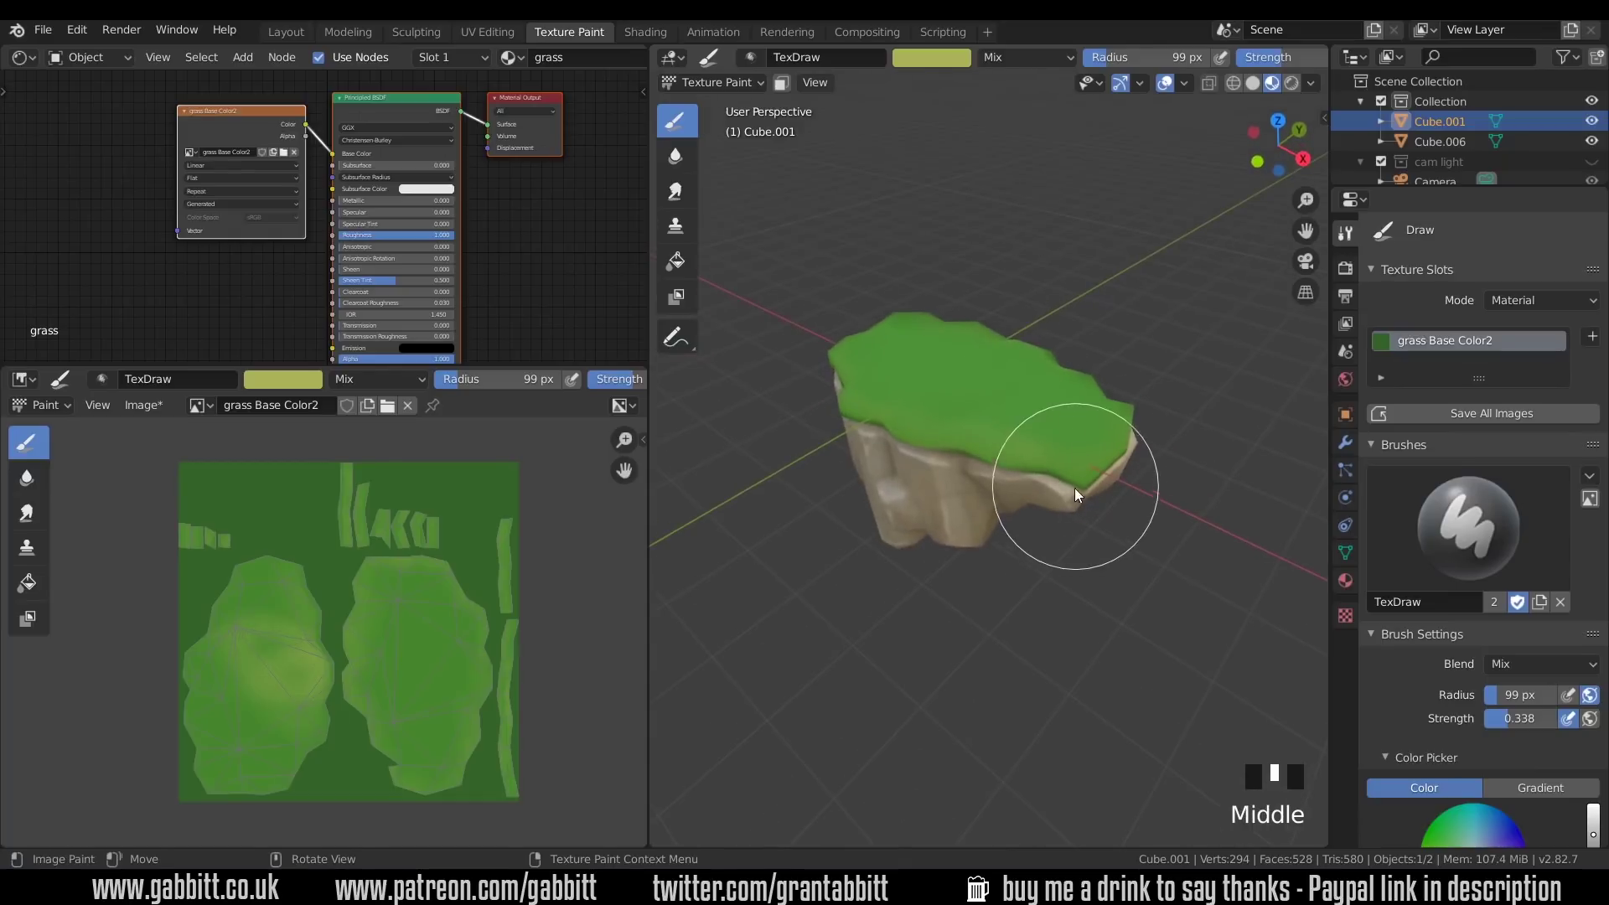
- Choose a darker olive green and dab it along the outer edges of the grass top
{"action": "middle_click_drag", "start_coordinate": [1567, 839], "coordinate": [1571, 557]}
{"action": "left_click", "coordinate": [1447, 562]}
{"action": "middle_click_drag", "start_coordinate": [1137, 549], "coordinate": [1073, 453]}
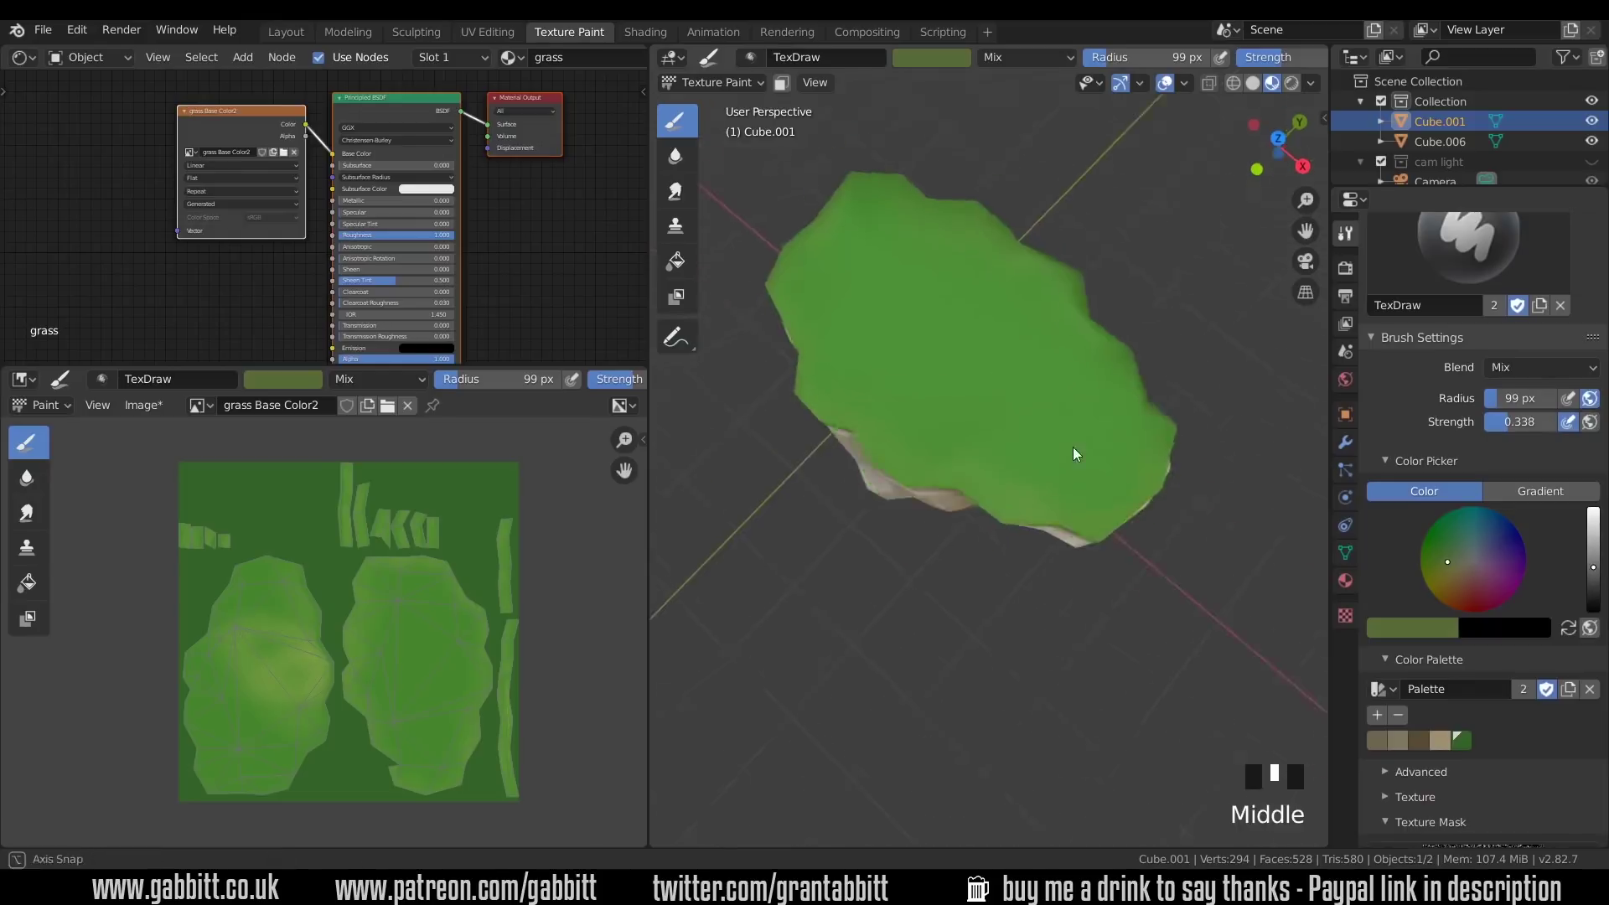
{"action": "scroll", "coordinate": [1090, 394], "scroll_direction": "up", "scroll_amount": 3}
{"action": "left_click", "coordinate": [1131, 341]}
{"action": "left_click", "coordinate": [1132, 341]}
{"action": "left_click", "coordinate": [1078, 305]}
{"action": "scroll", "coordinate": [1056, 461], "scroll_direction": "up", "scroll_amount": 2}
{"action": "left_click", "coordinate": [1022, 614]}
{"action": "middle_click_drag", "start_coordinate": [1023, 614], "coordinate": [1207, 582]}
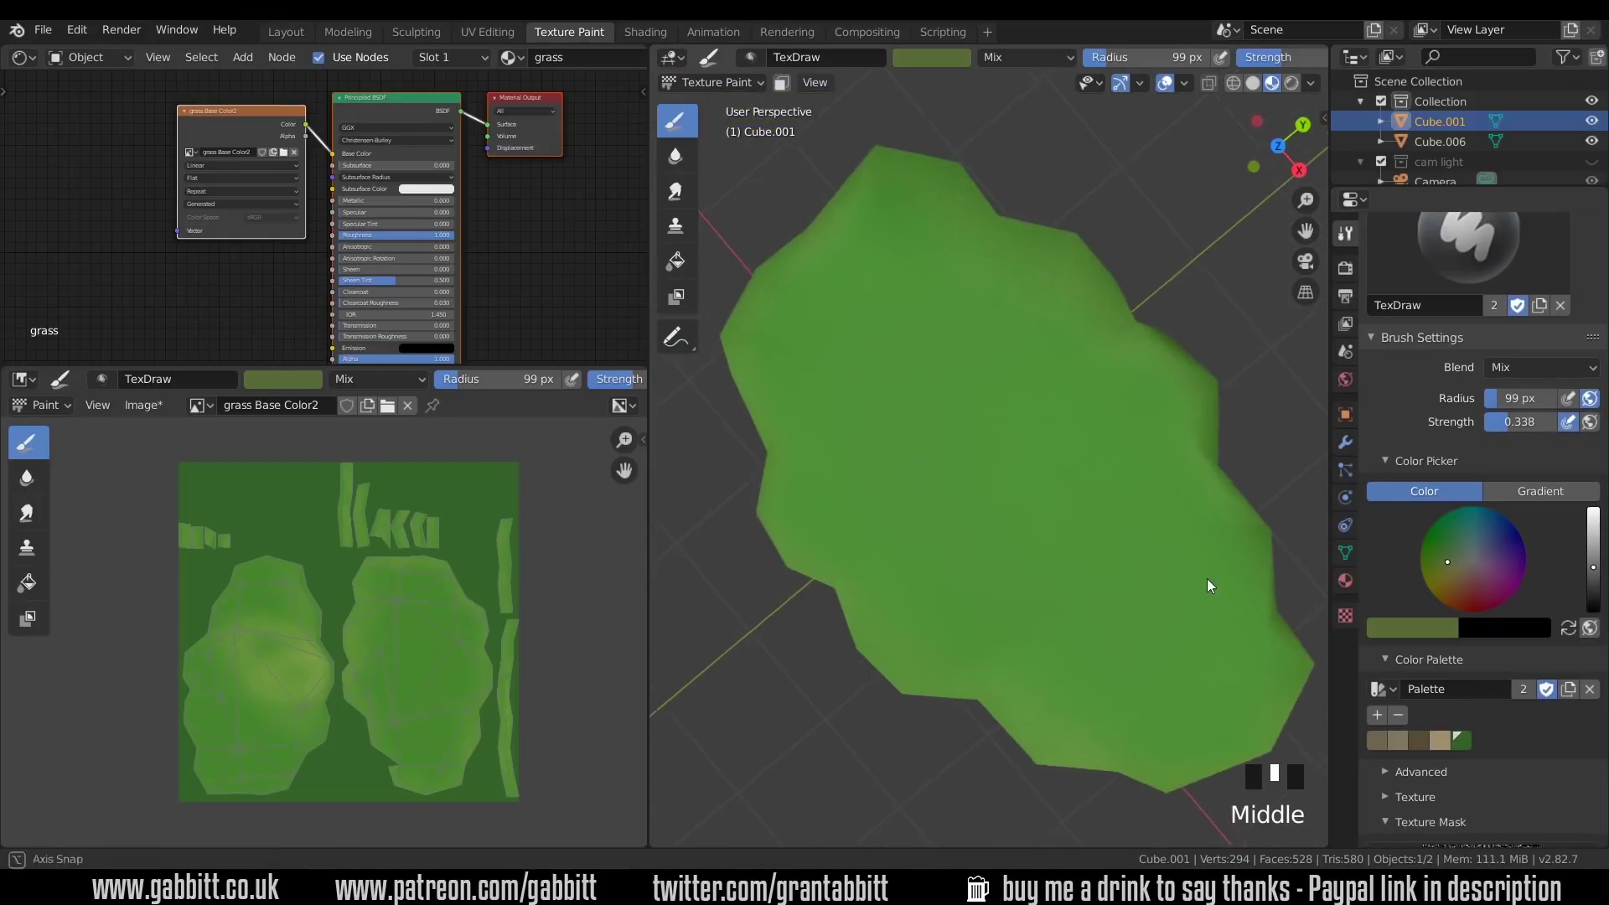
- Raise the brush strength, shift the colour to a muted brownish tone, and dab soft patches over the grass top
{"action": "left_click_drag", "start_coordinate": [1519, 422], "coordinate": [1542, 421]}
{"action": "left_click", "coordinate": [1456, 575]}
{"action": "left_click", "coordinate": [1047, 402]}
{"action": "left_click", "coordinate": [922, 470]}
{"action": "left_click", "coordinate": [959, 503]}
{"action": "left_click", "coordinate": [1220, 710]}
{"action": "left_click", "coordinate": [1232, 586]}
{"action": "left_click", "coordinate": [1246, 438]}
- Choose a dark green and dab darker patches across the middle of the grass top
{"action": "left_click", "coordinate": [1594, 590]}
{"action": "left_click", "coordinate": [1443, 543]}
{"action": "left_click", "coordinate": [989, 444]}
{"action": "left_click", "coordinate": [964, 519]}
{"action": "left_click", "coordinate": [937, 589]}
{"action": "left_click", "coordinate": [972, 570]}
{"action": "left_click", "coordinate": [1014, 541]}
{"action": "left_click", "coordinate": [1063, 506]}
{"action": "left_click", "coordinate": [1090, 503]}
- Set the texture mask's mapping to Random and dab more dark green over the grass top
{"action": "scroll", "coordinate": [1483, 786], "scroll_direction": "down", "scroll_amount": 10}
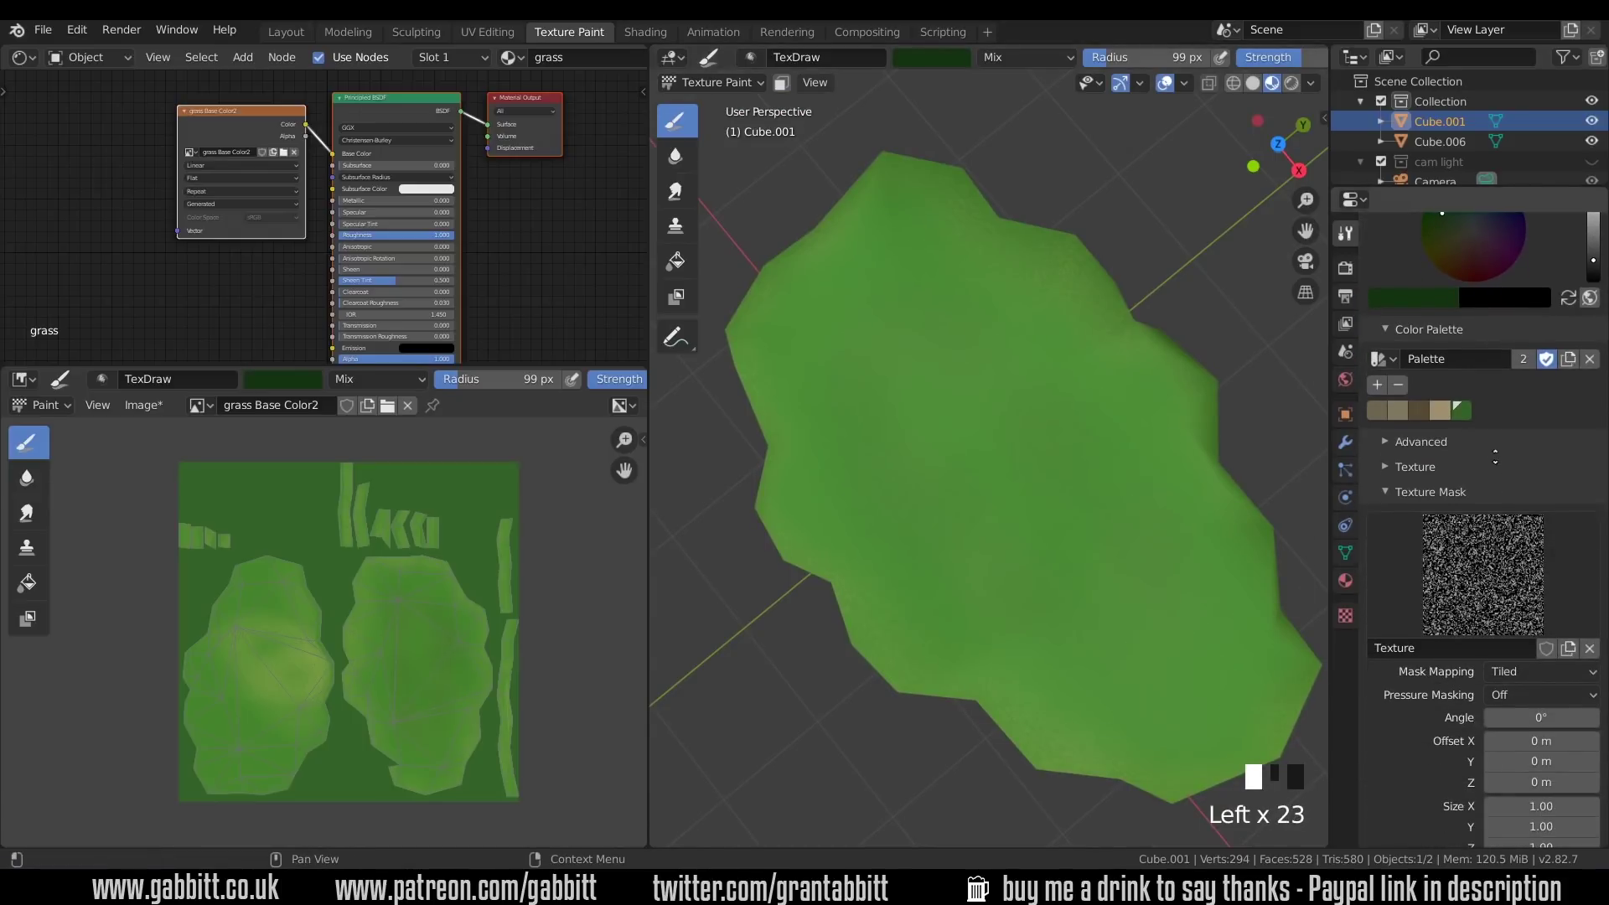
{"action": "left_click", "coordinate": [1195, 553]}
{"action": "left_click", "coordinate": [1193, 587]}
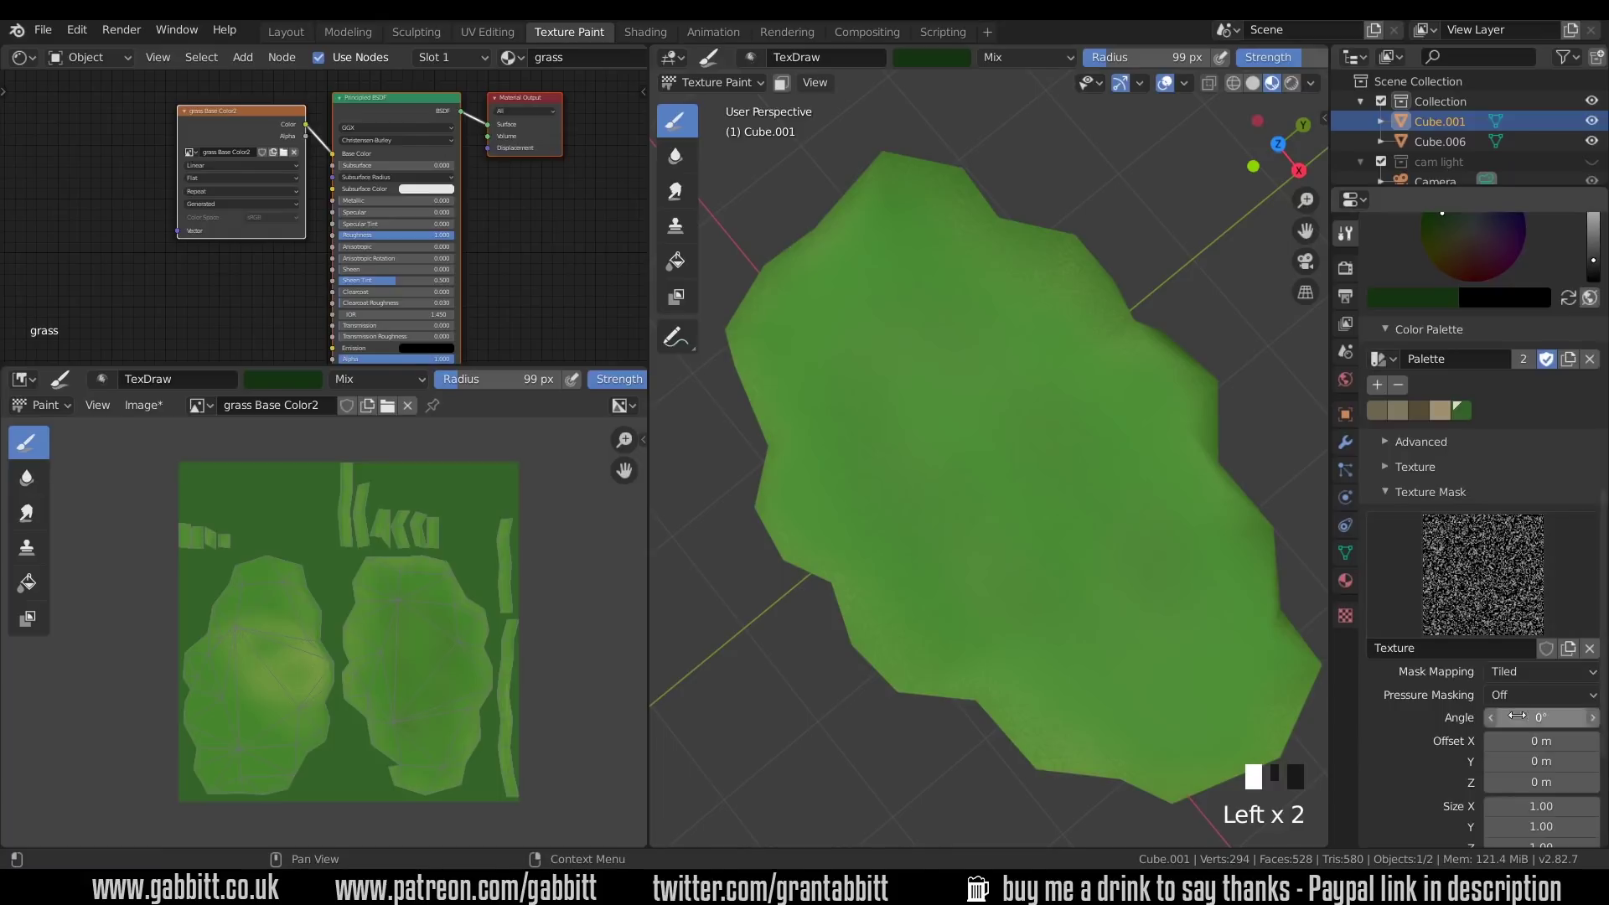
{"action": "left_click", "coordinate": [1546, 676]}
{"action": "left_click", "coordinate": [1529, 741]}
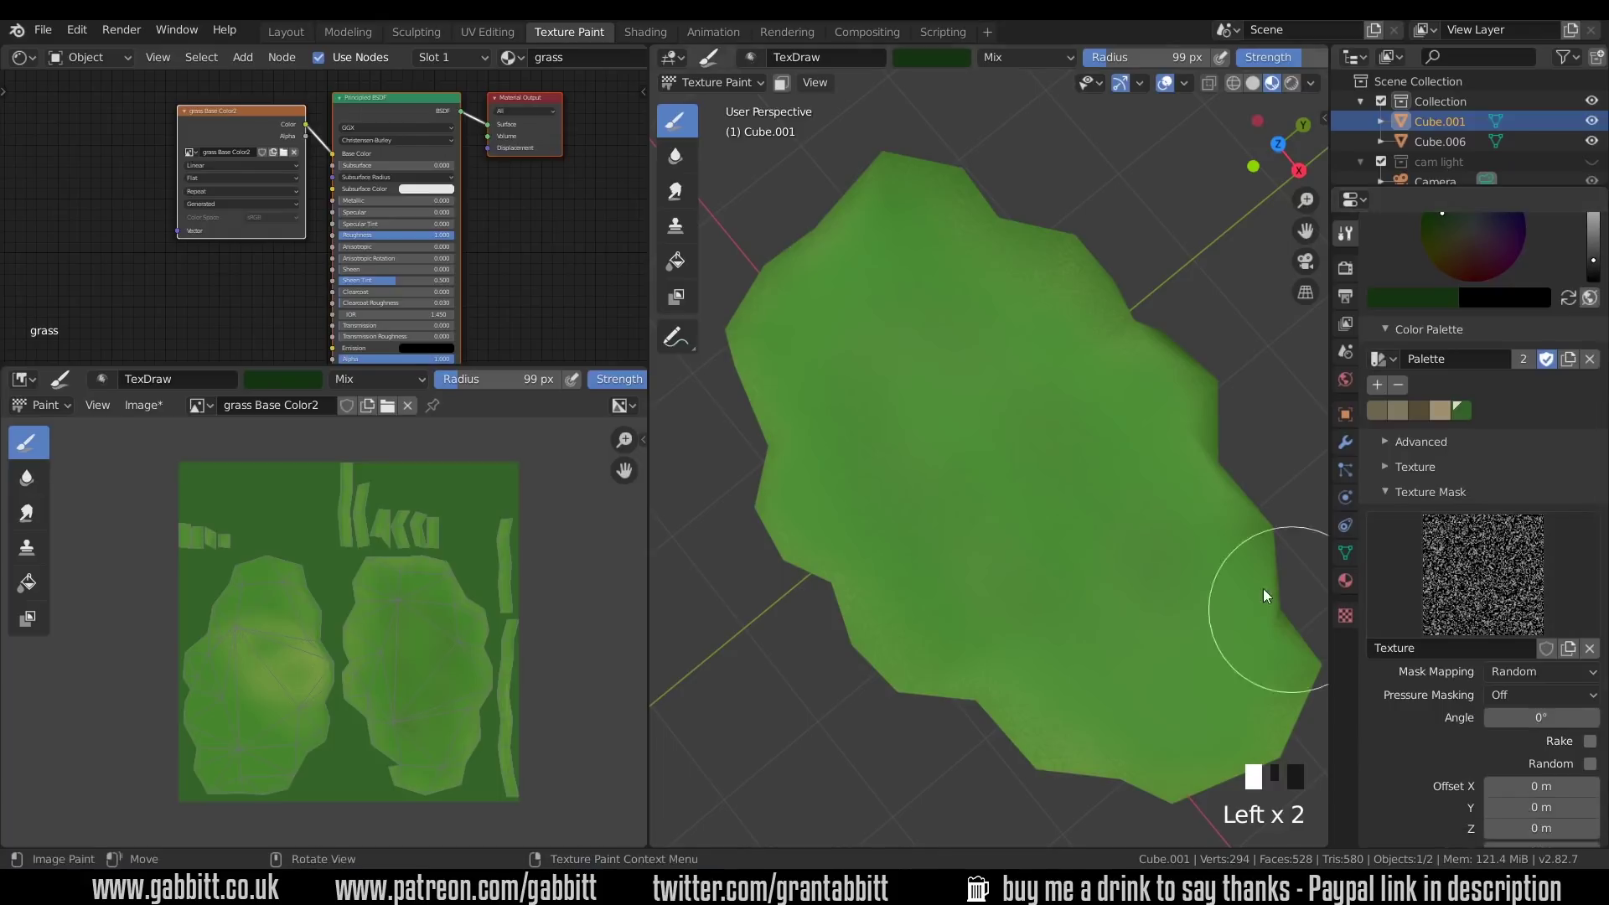
{"action": "left_click", "coordinate": [992, 381]}
{"action": "left_click", "coordinate": [1159, 556]}
{"action": "mouse_move", "coordinate": [1158, 556]}
{"action": "middle_mouse_down", "text": "ctrl"}
{"action": "mouse_move", "coordinate": [1185, 600]}
{"action": "mouse_move", "coordinate": [810, 496]}
{"action": "middle_mouse_up", "text": "ctrl"}
{"action": "left_click", "coordinate": [809, 496]}
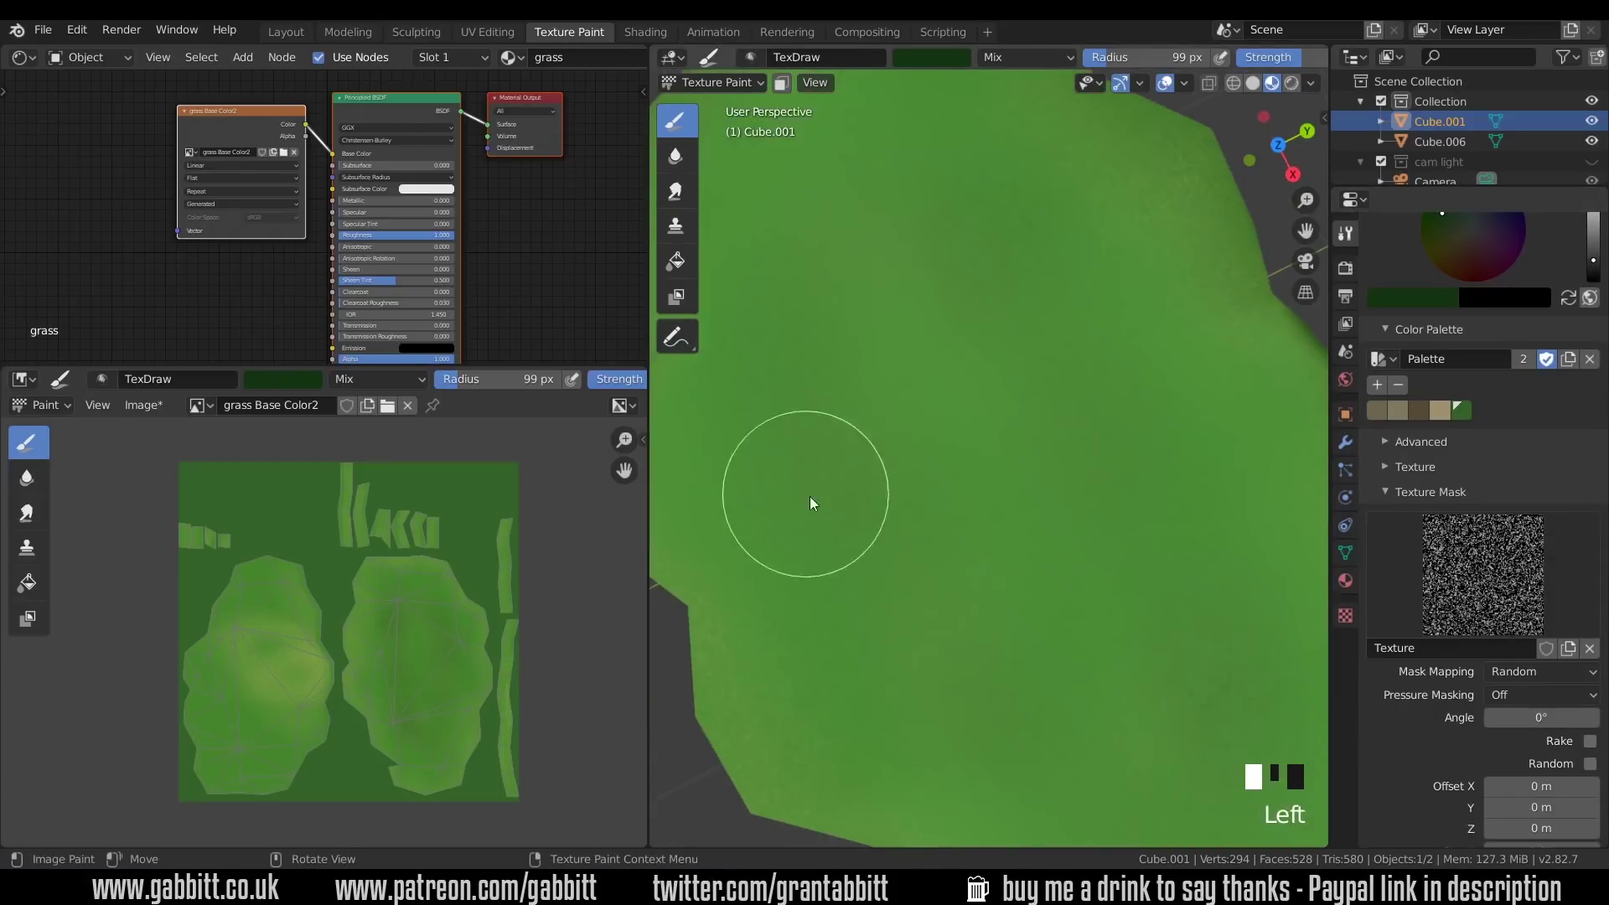
- Choose a bright golden yellow and dab highlights onto the grass surface
{"action": "scroll", "coordinate": [1480, 419], "scroll_direction": "up", "scroll_amount": 3}
{"action": "left_click", "coordinate": [1444, 359]}
{"action": "mouse_move", "coordinate": [948, 514]}
{"action": "middle_mouse_down"}
{"action": "mouse_move", "coordinate": [904, 477]}
{"action": "mouse_move", "coordinate": [1196, 538]}
{"action": "middle_mouse_up"}
{"action": "left_click", "coordinate": [1593, 317]}
{"action": "left_click", "coordinate": [924, 536]}
{"action": "mouse_move", "coordinate": [923, 537]}
{"action": "middle_mouse_down", "text": "shift"}
{"action": "mouse_move", "coordinate": [1159, 539]}
{"action": "mouse_move", "coordinate": [1103, 543]}
{"action": "mouse_move", "coordinate": [1149, 525]}
{"action": "mouse_move", "coordinate": [1099, 557]}
{"action": "mouse_move", "coordinate": [1073, 550]}
{"action": "mouse_move", "coordinate": [1120, 605]}
{"action": "mouse_move", "coordinate": [1126, 570]}
{"action": "mouse_move", "coordinate": [1152, 583]}
{"action": "mouse_move", "coordinate": [1011, 537]}
{"action": "mouse_move", "coordinate": [1070, 567]}
{"action": "mouse_move", "coordinate": [1085, 627]}
{"action": "mouse_move", "coordinate": [1214, 612]}
{"action": "mouse_move", "coordinate": [1078, 668]}
{"action": "mouse_move", "coordinate": [1135, 604]}
{"action": "mouse_move", "coordinate": [987, 604]}
{"action": "mouse_move", "coordinate": [1065, 503]}
{"action": "middle_mouse_up", "text": "shift"}
{"action": "left_click", "coordinate": [1149, 525]}
{"action": "left_click", "coordinate": [1115, 528]}
{"action": "left_click", "coordinate": [1079, 531]}
{"action": "left_click", "coordinate": [1073, 550]}
{"action": "left_click", "coordinate": [1011, 536]}
{"action": "middle_click_drag", "start_coordinate": [1210, 525], "coordinate": [1171, 579]}
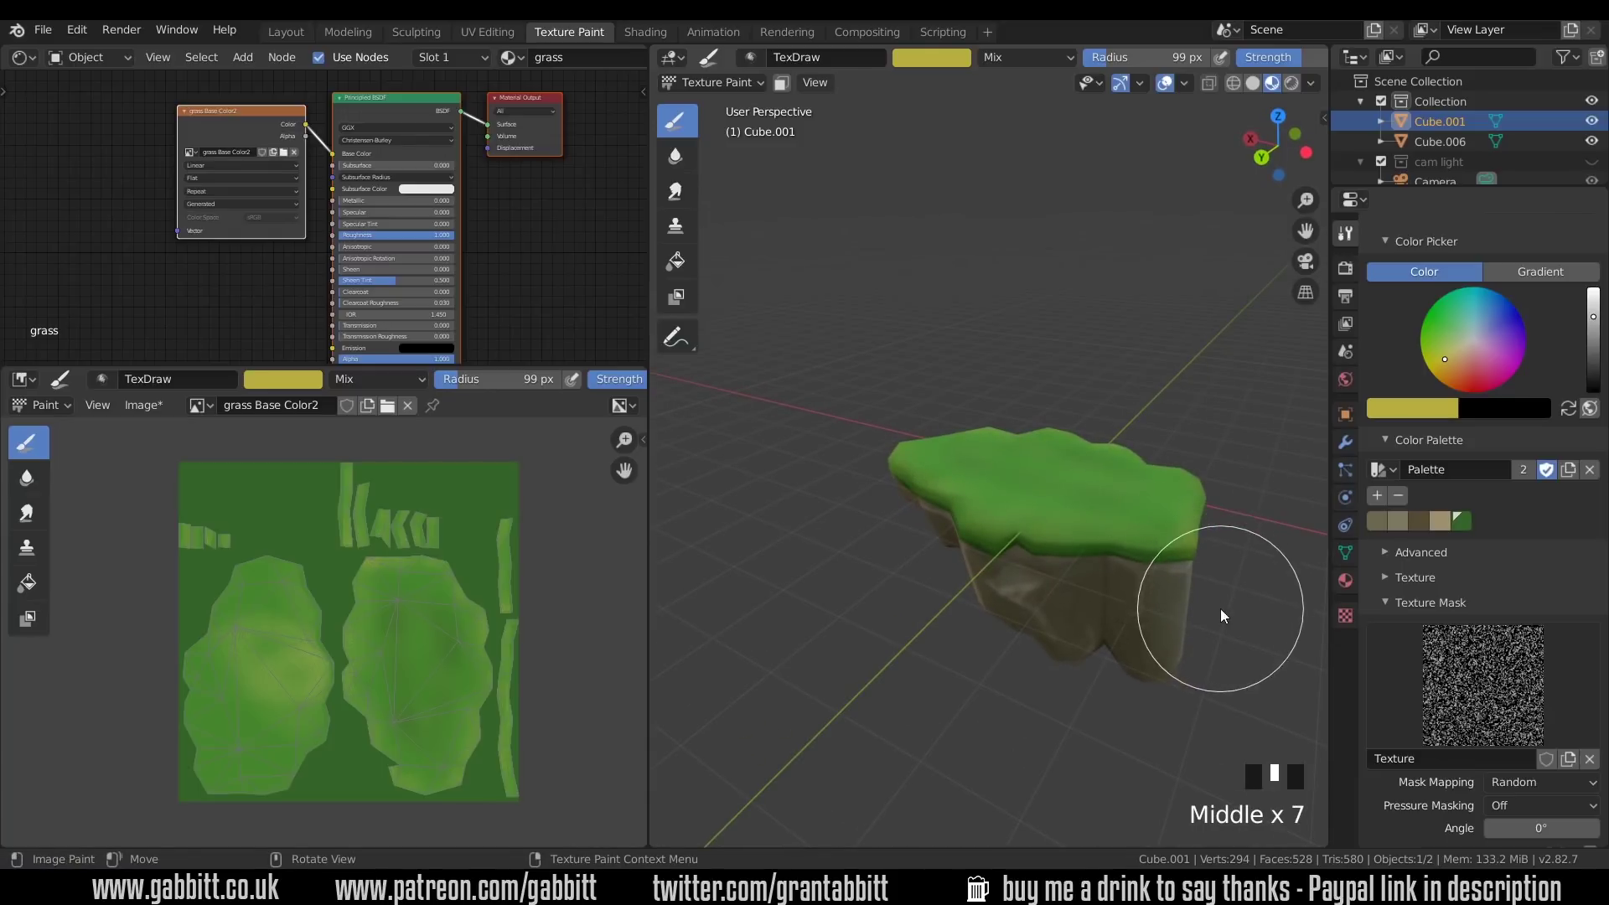